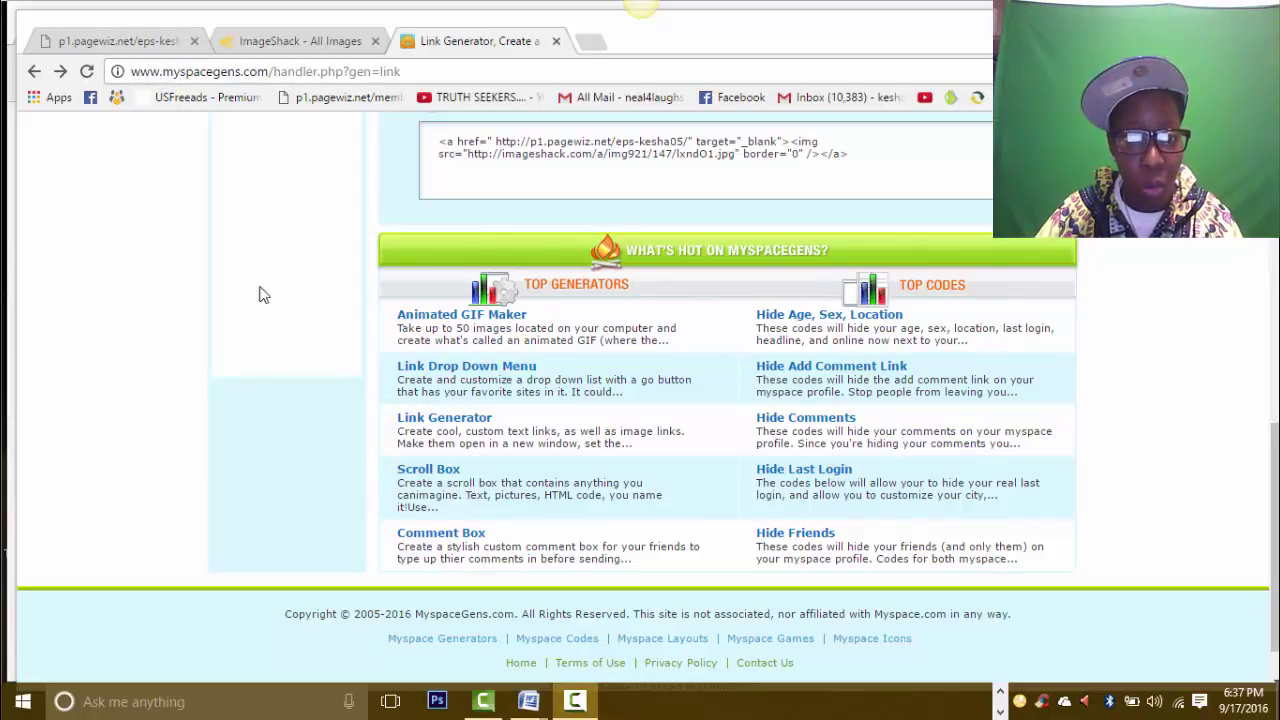
Step: Switch to the ImageShack gallery and open its image upload file picker
click(270, 47)
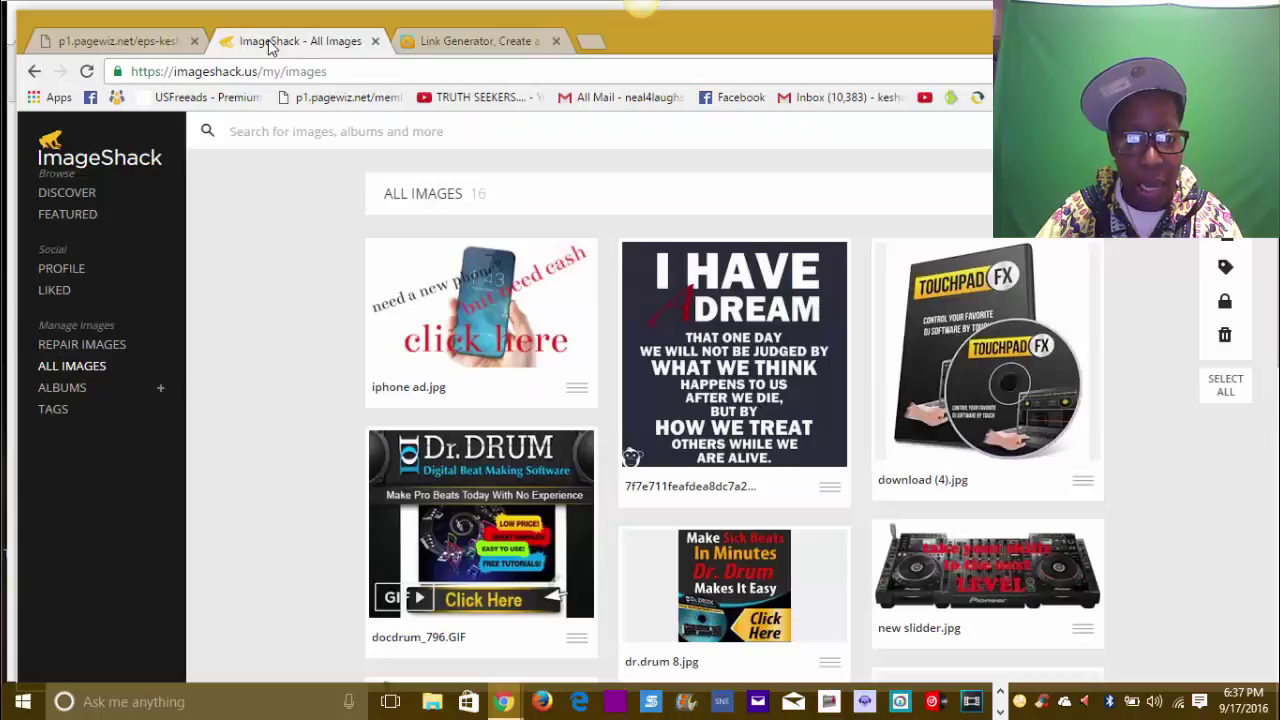
mouse_move(481, 331)
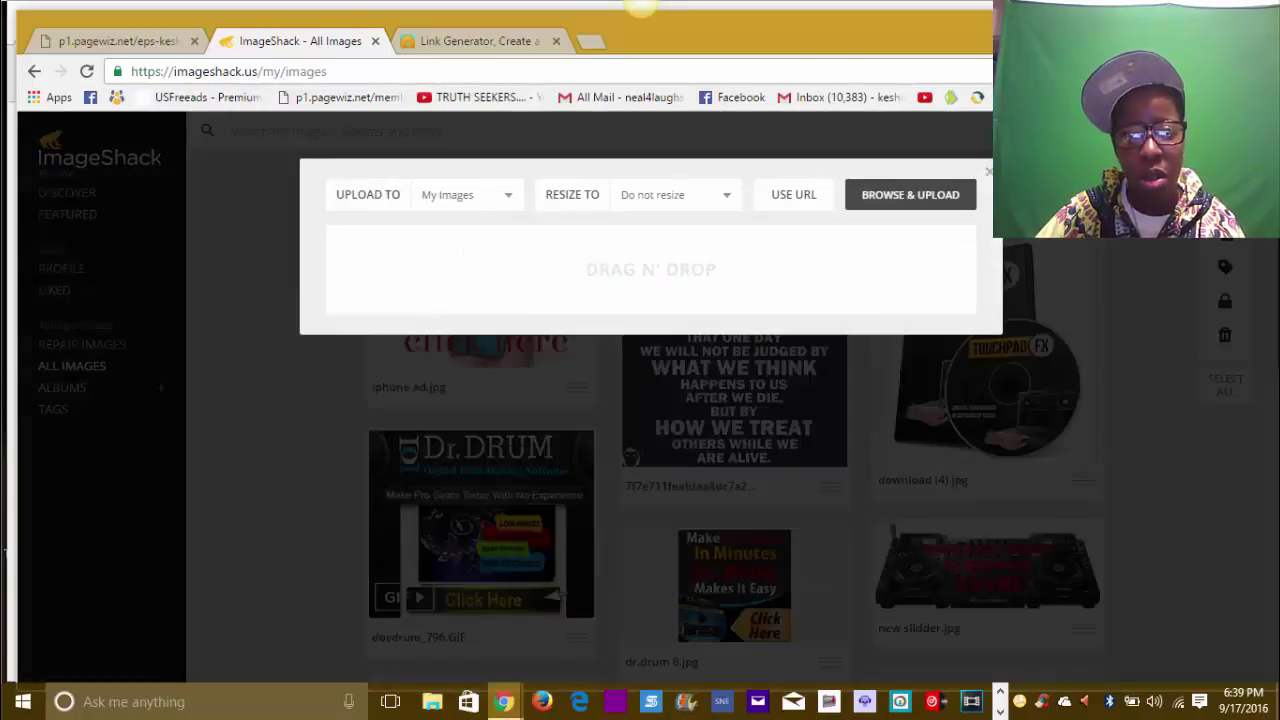
click(922, 197)
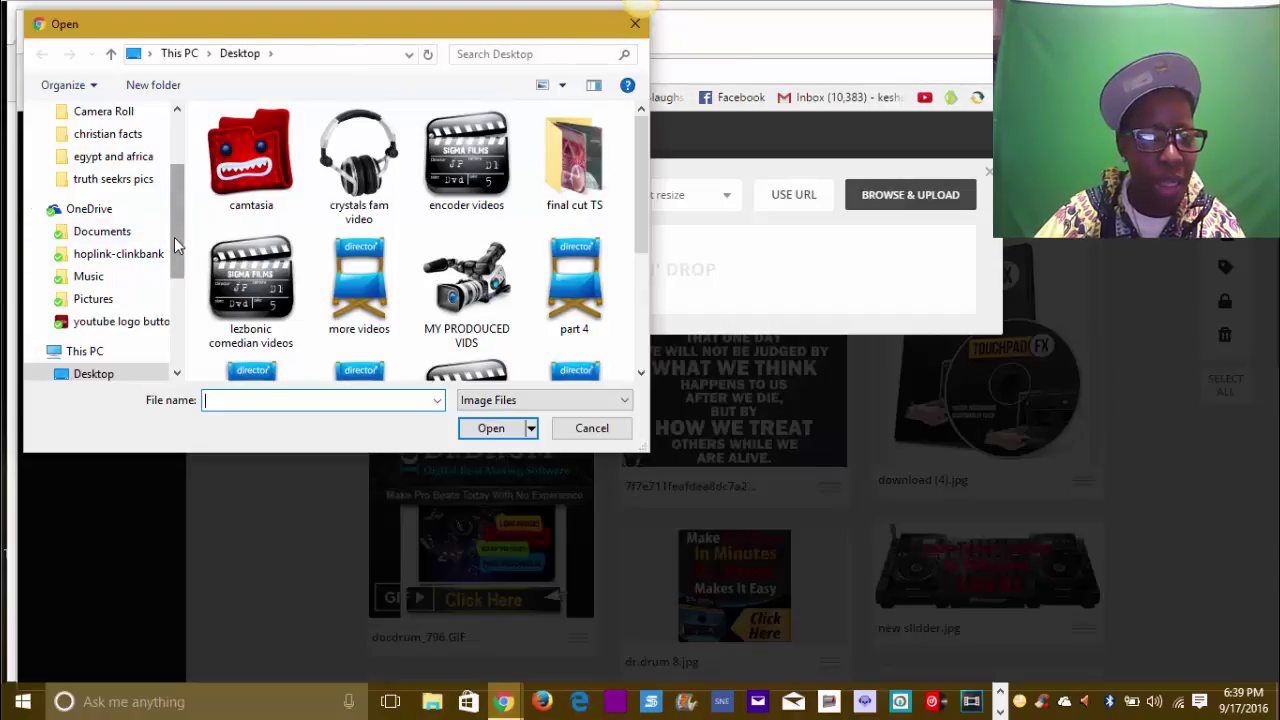
Step: Upload the iphone 7 image from the Desktop folder to ImageShack
mouse_move(175, 245)
mouse_down()
mouse_move(176, 229)
mouse_move(174, 267)
mouse_up()
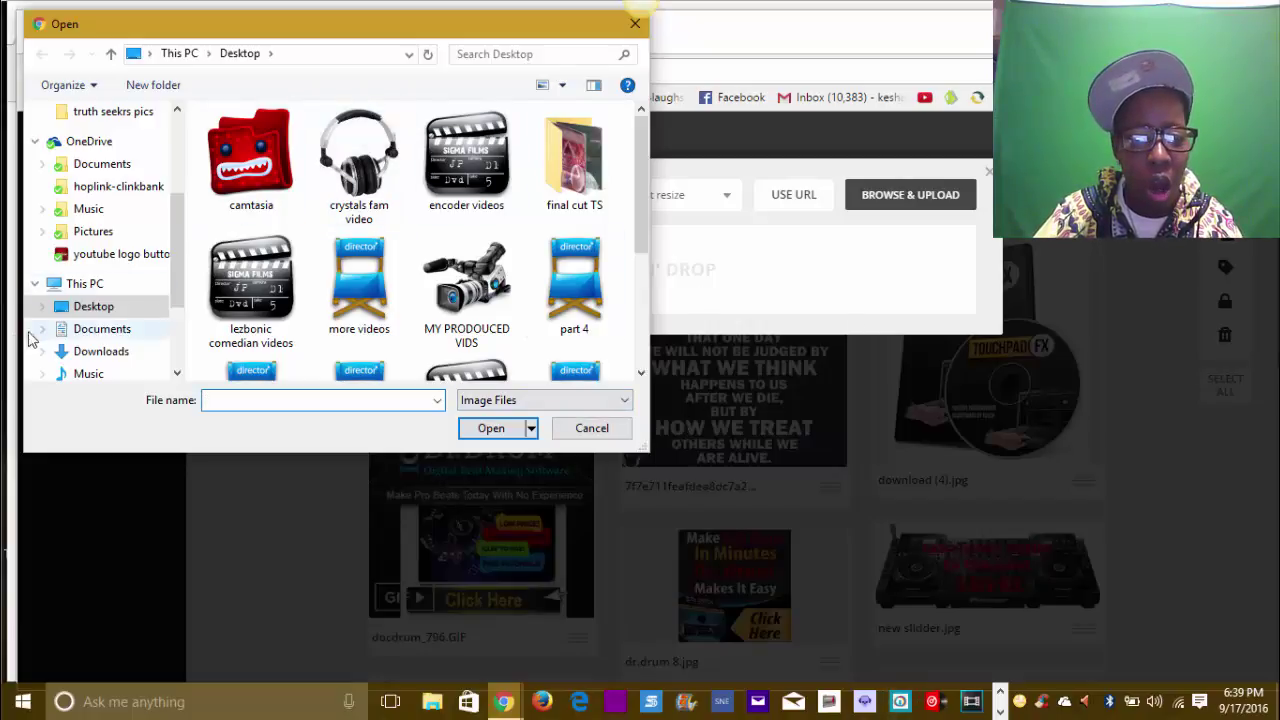
click(110, 313)
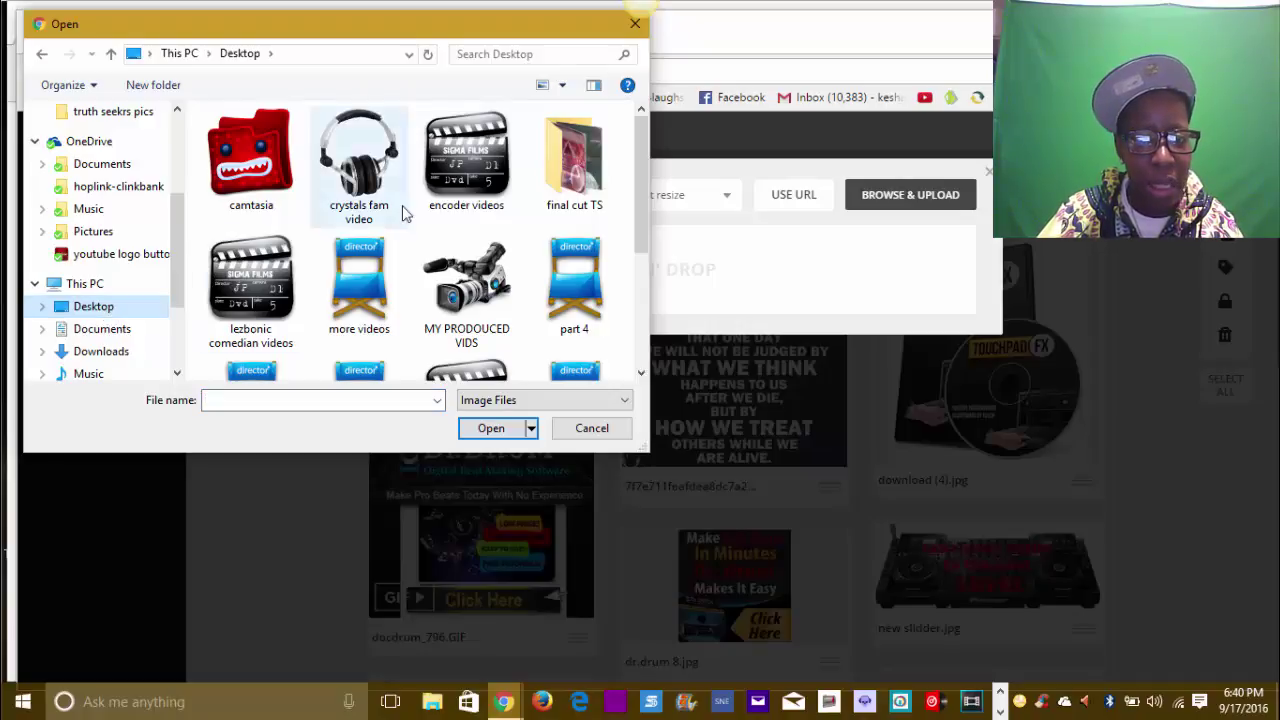
drag(643, 174, 639, 264)
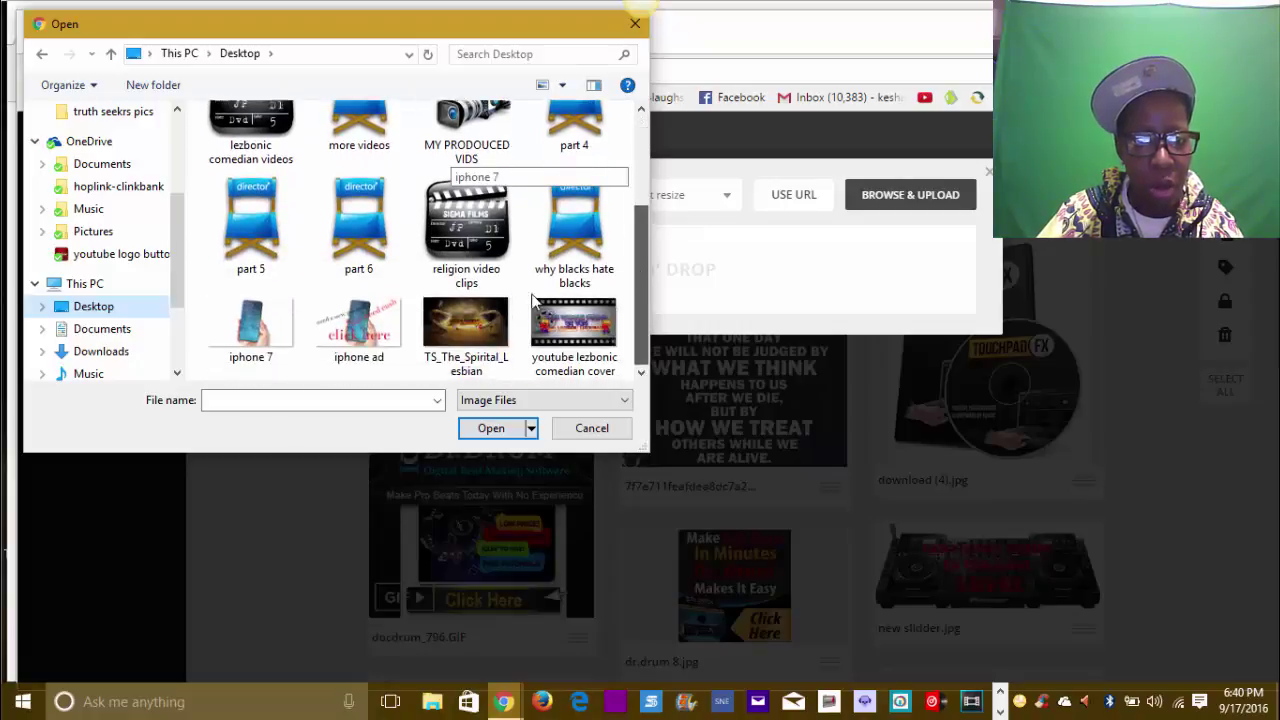
click(240, 325)
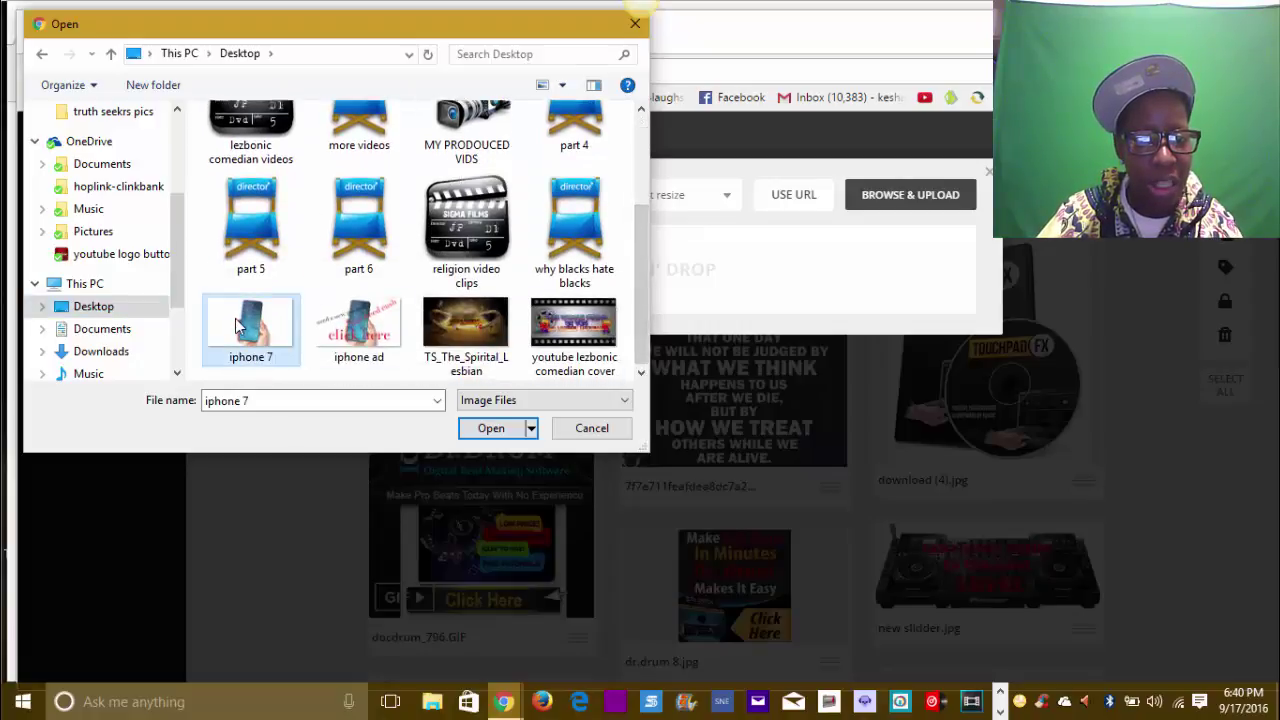
click(491, 428)
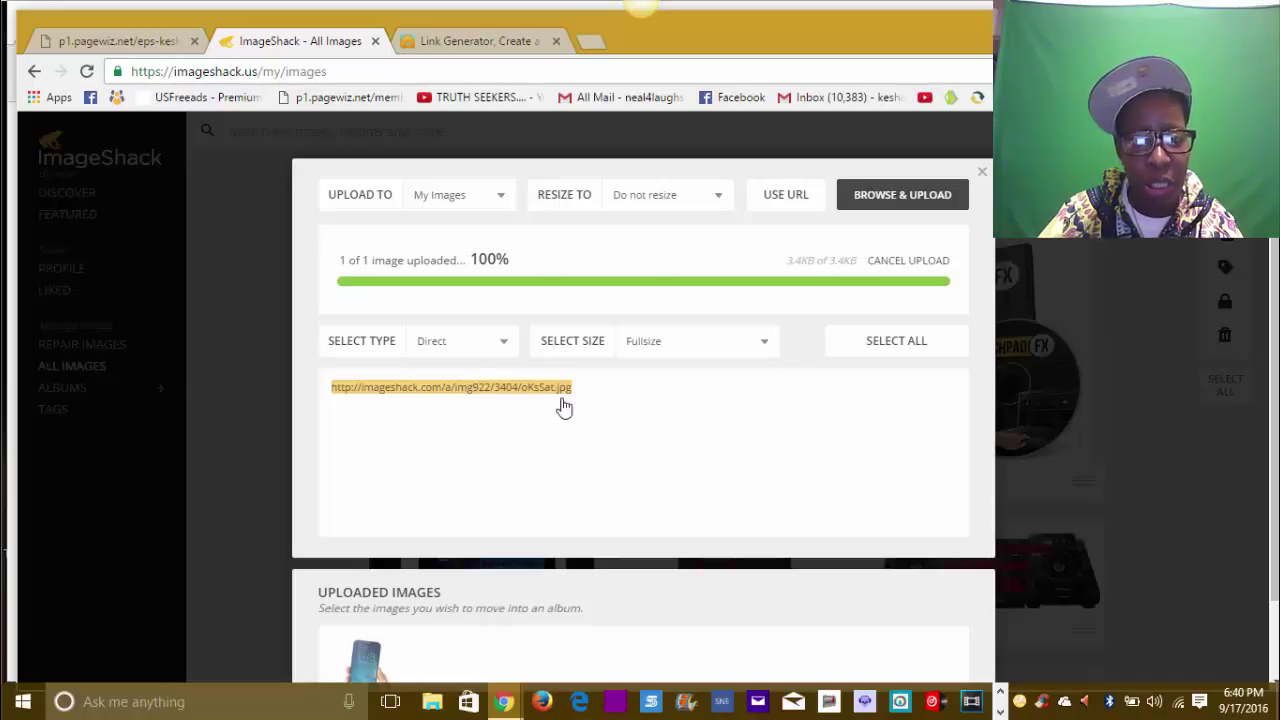
right_click(438, 387)
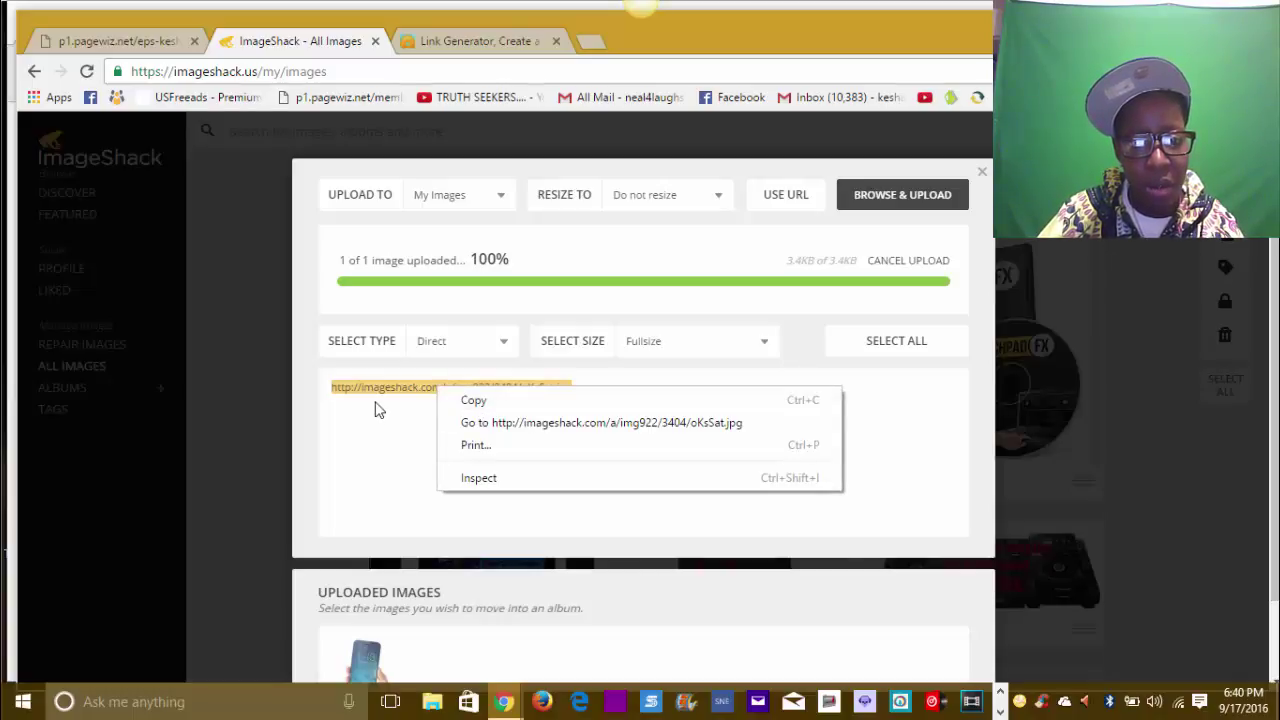
Step: Copy the uploaded image's direct link and close the upload panel
click(472, 402)
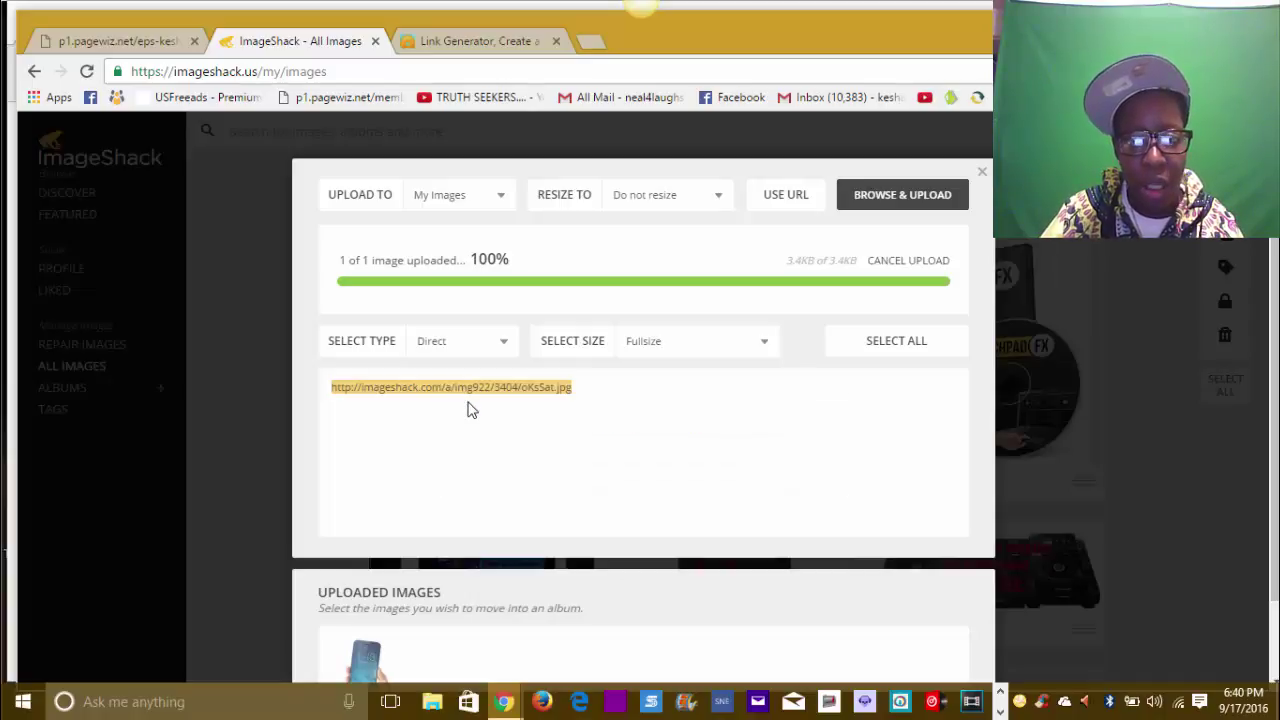
click(982, 174)
click(982, 174)
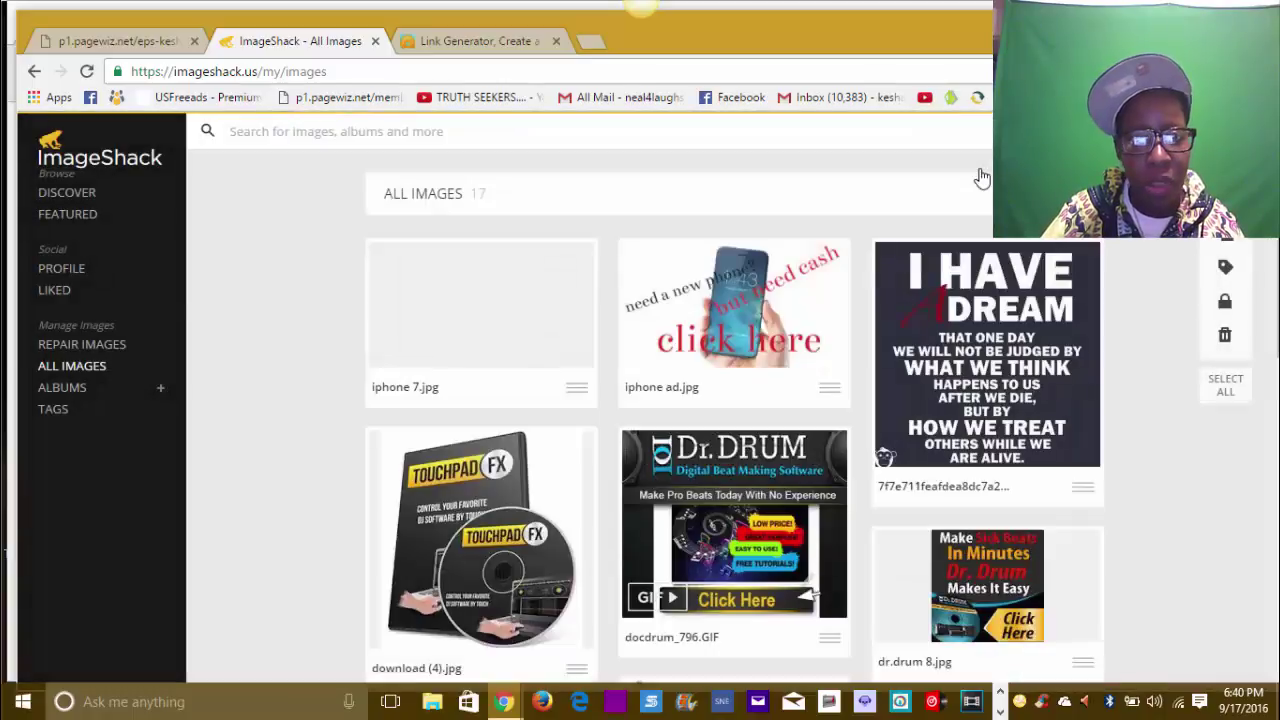
mouse_move(437, 294)
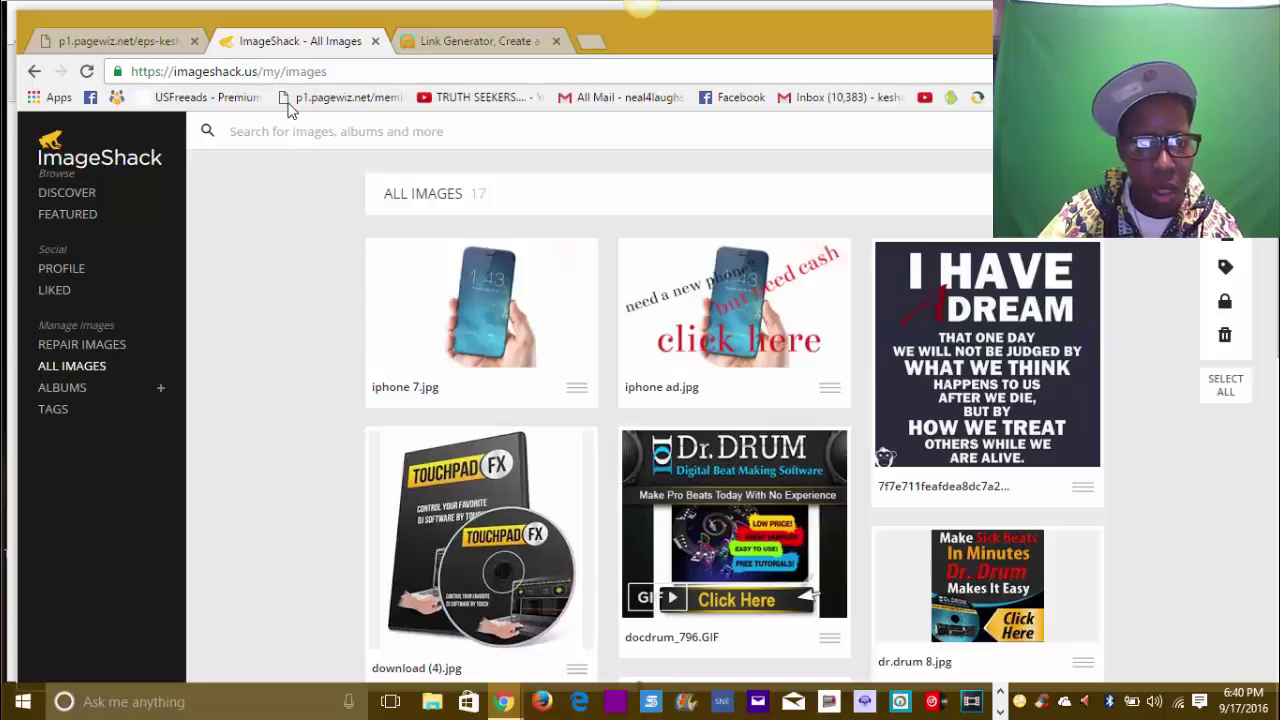
Step: Return to the MySpaceGens Link Generator tab, scrolled to the top of the page
click(462, 41)
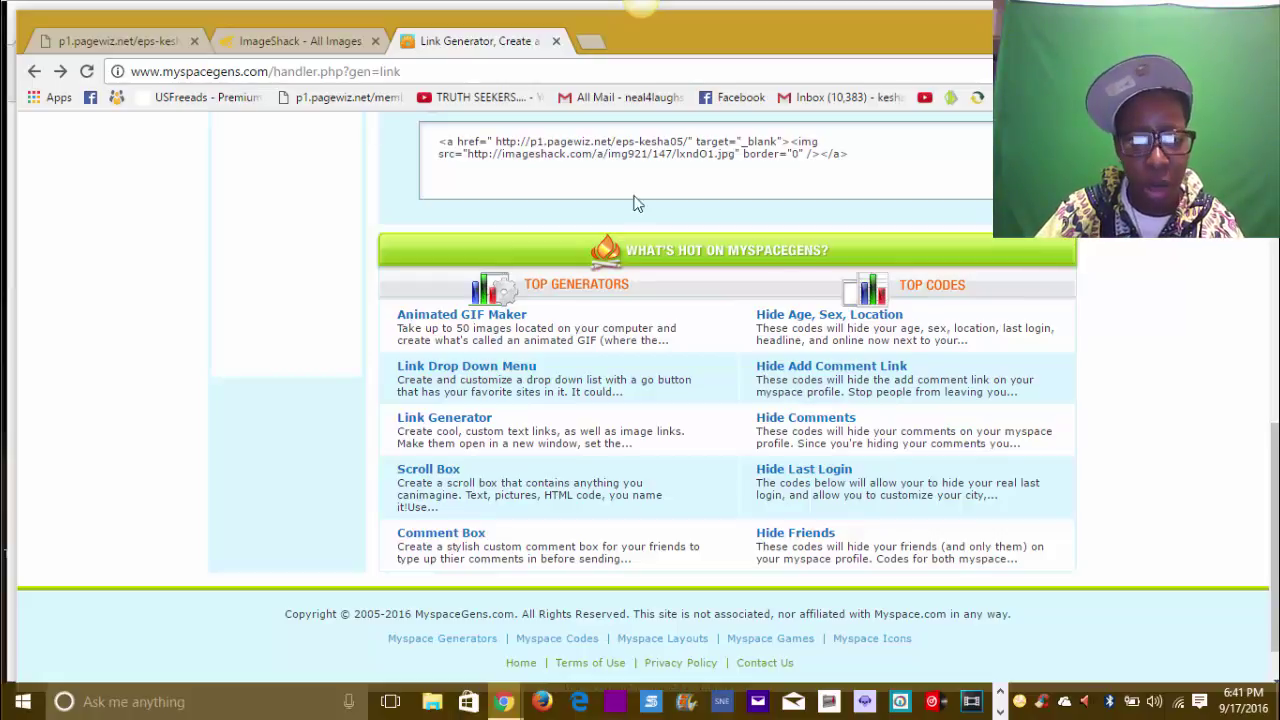
scroll(773, 385, up, 6)
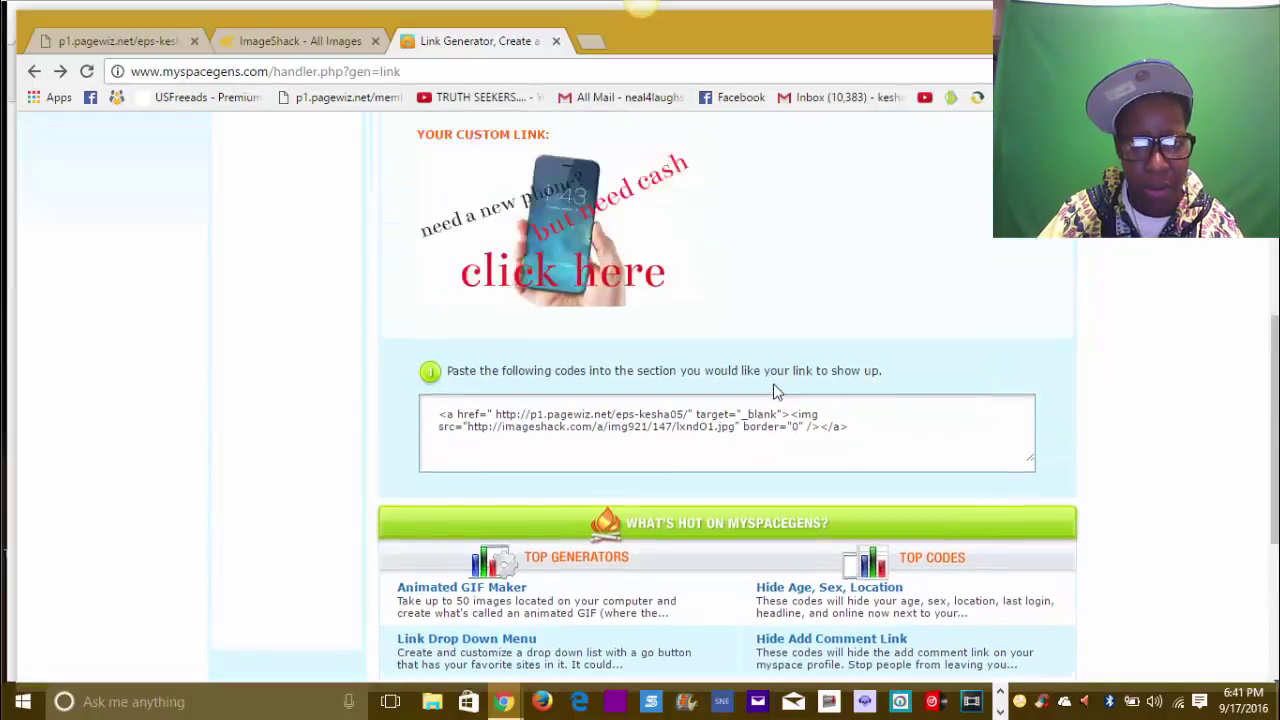
scroll(775, 390, up, 1)
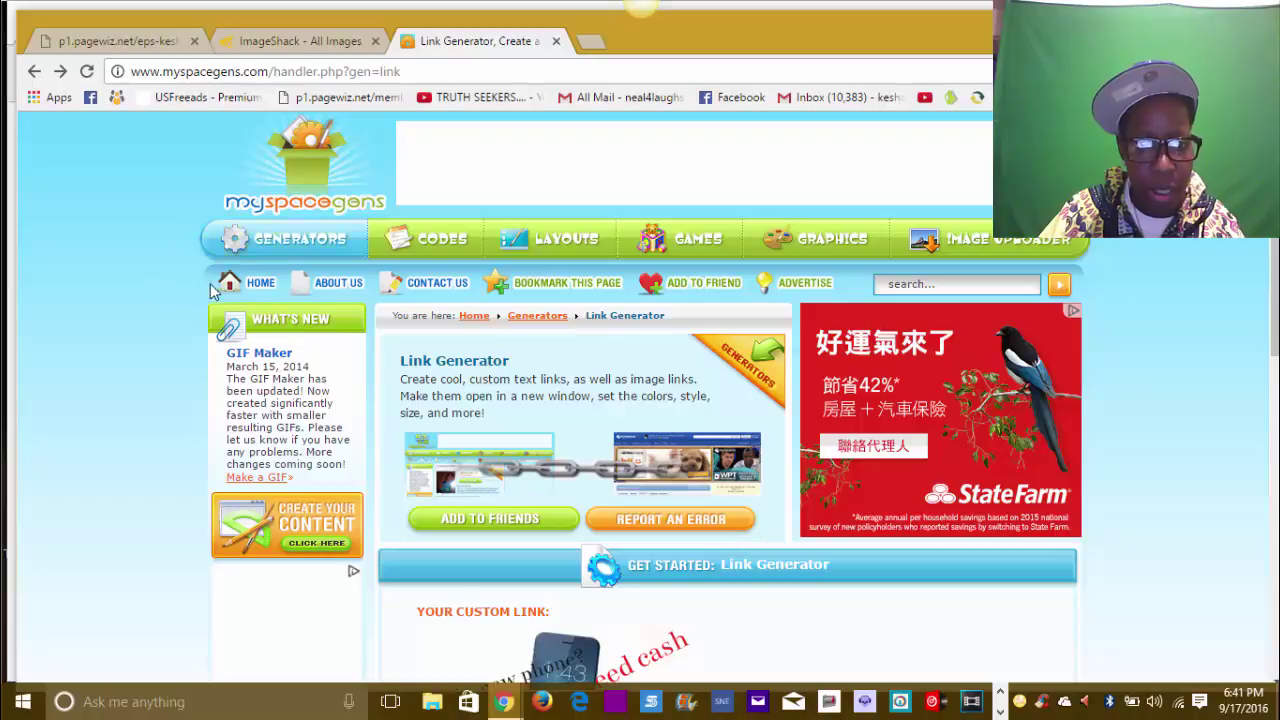
Step: Reopen a fresh Link Generator form from the MySpaceGens home page
click(256, 285)
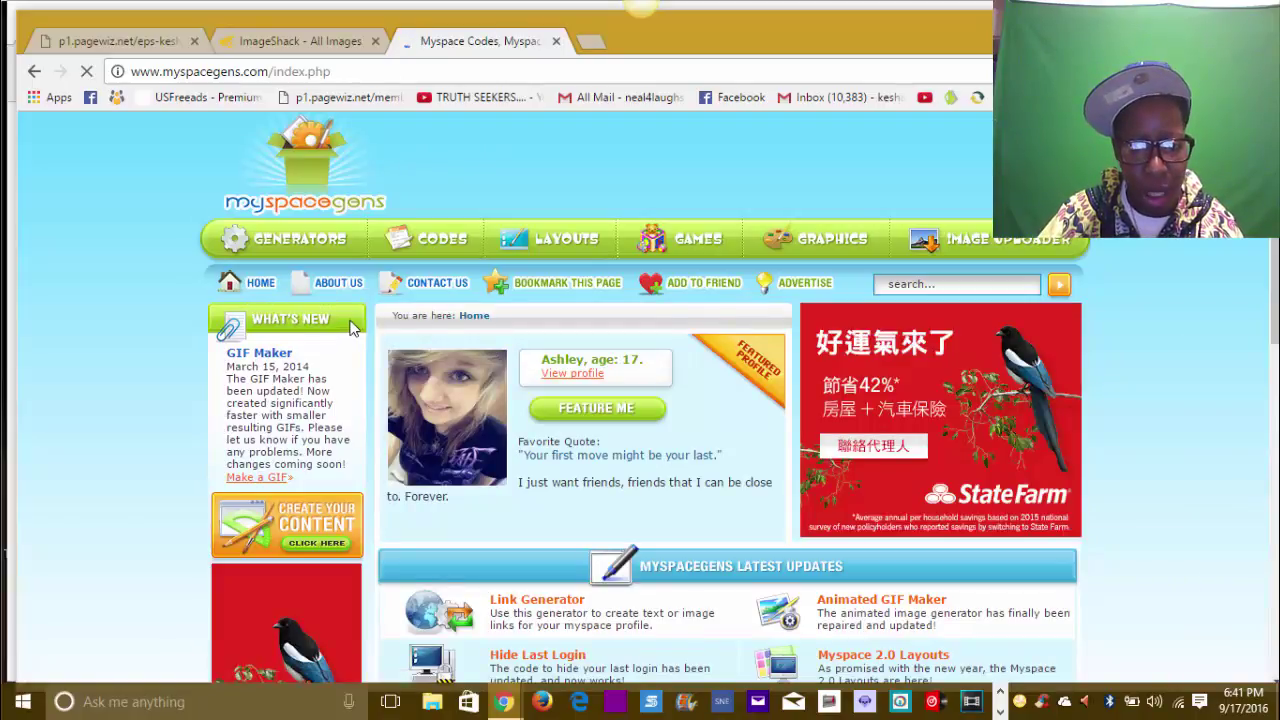
scroll(385, 332, down, 2)
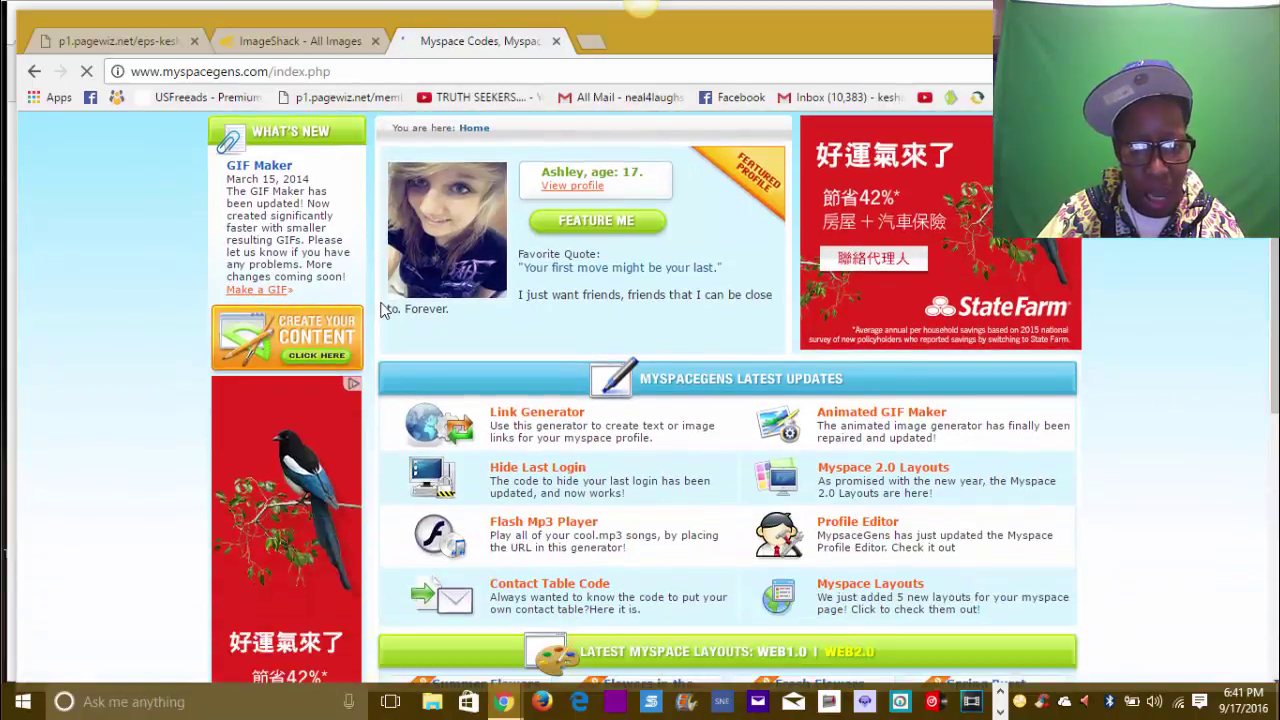
click(518, 422)
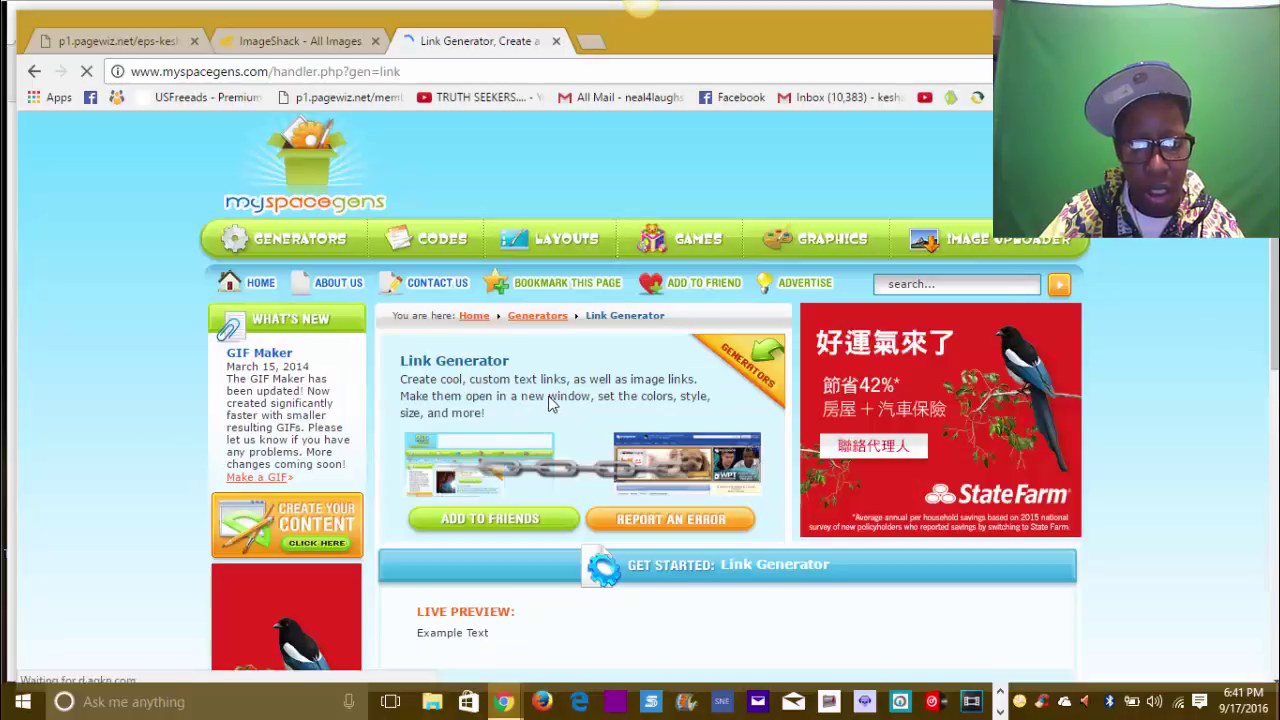
scroll(549, 402, down, 3)
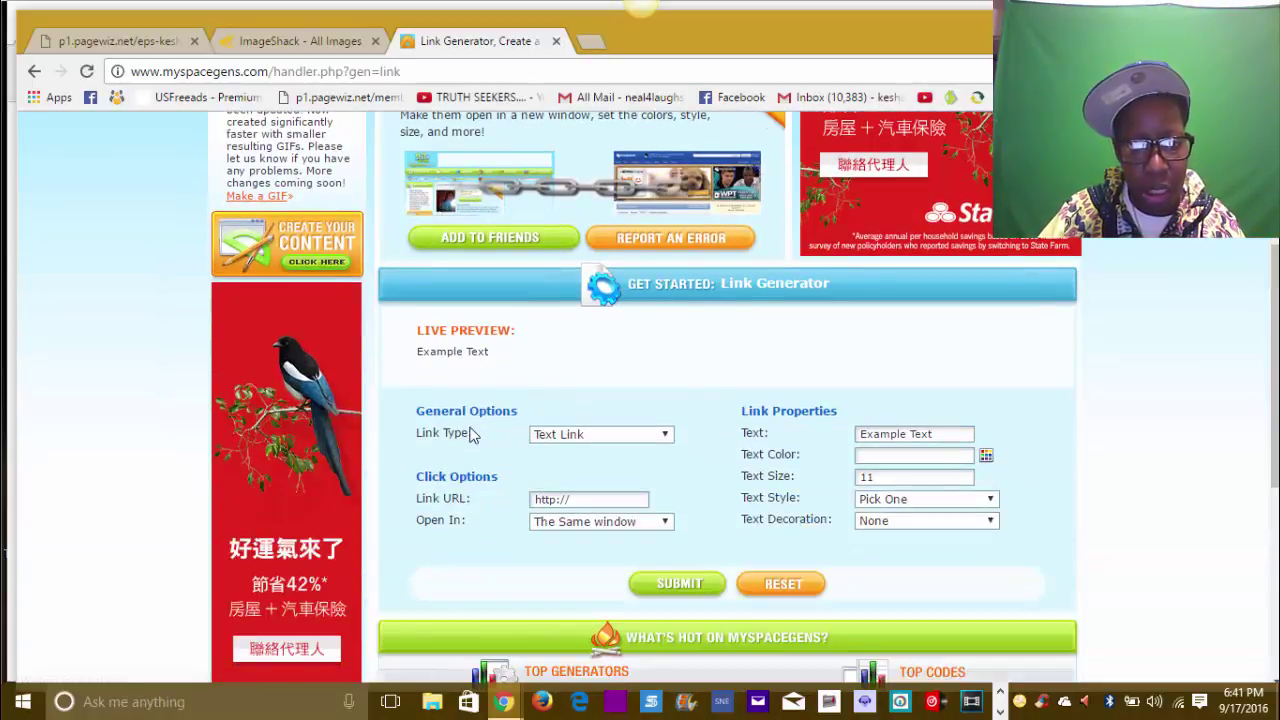
Step: Set Link Type to Image Link and paste the ImageShack image address into Image URL
click(665, 436)
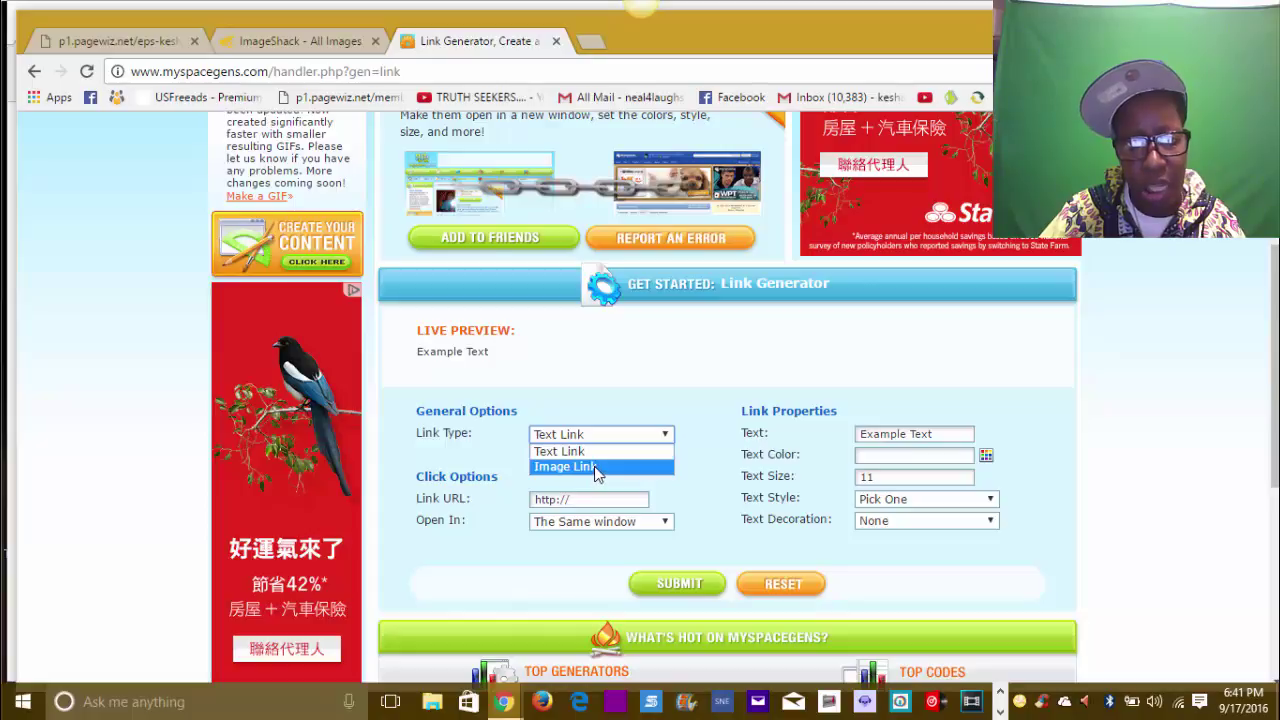
click(596, 468)
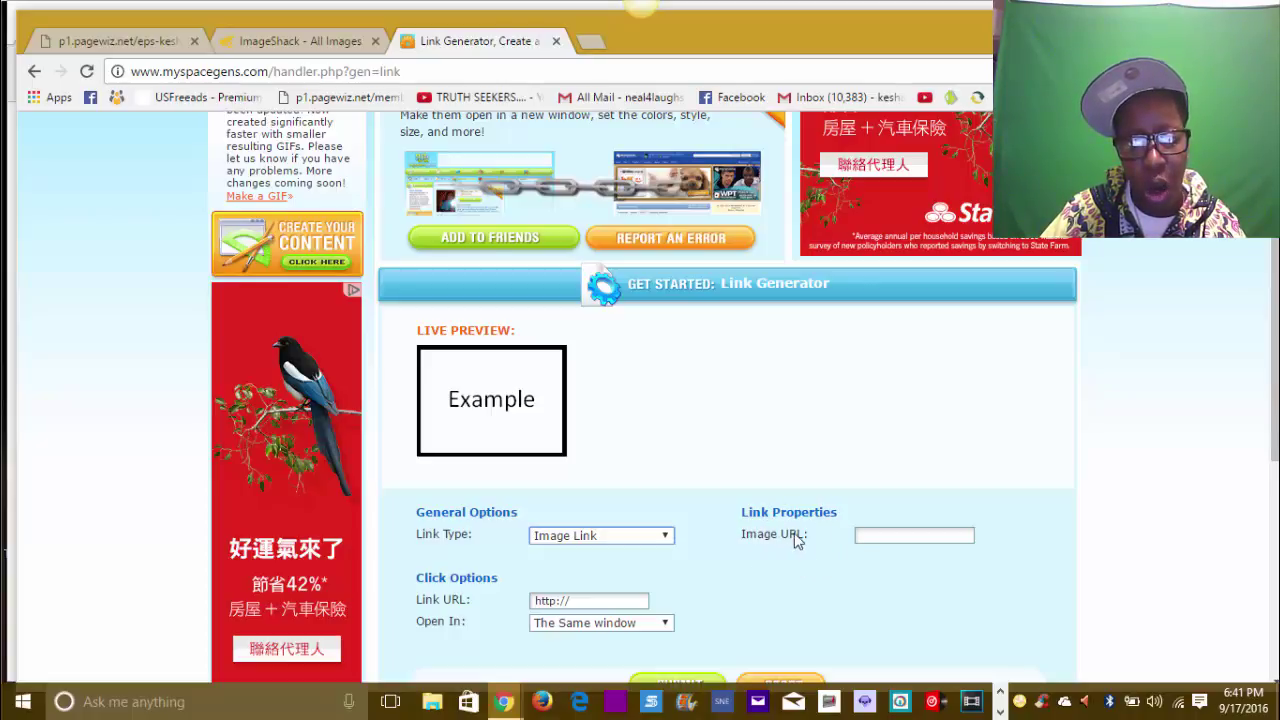
click(870, 537)
right_click(870, 537)
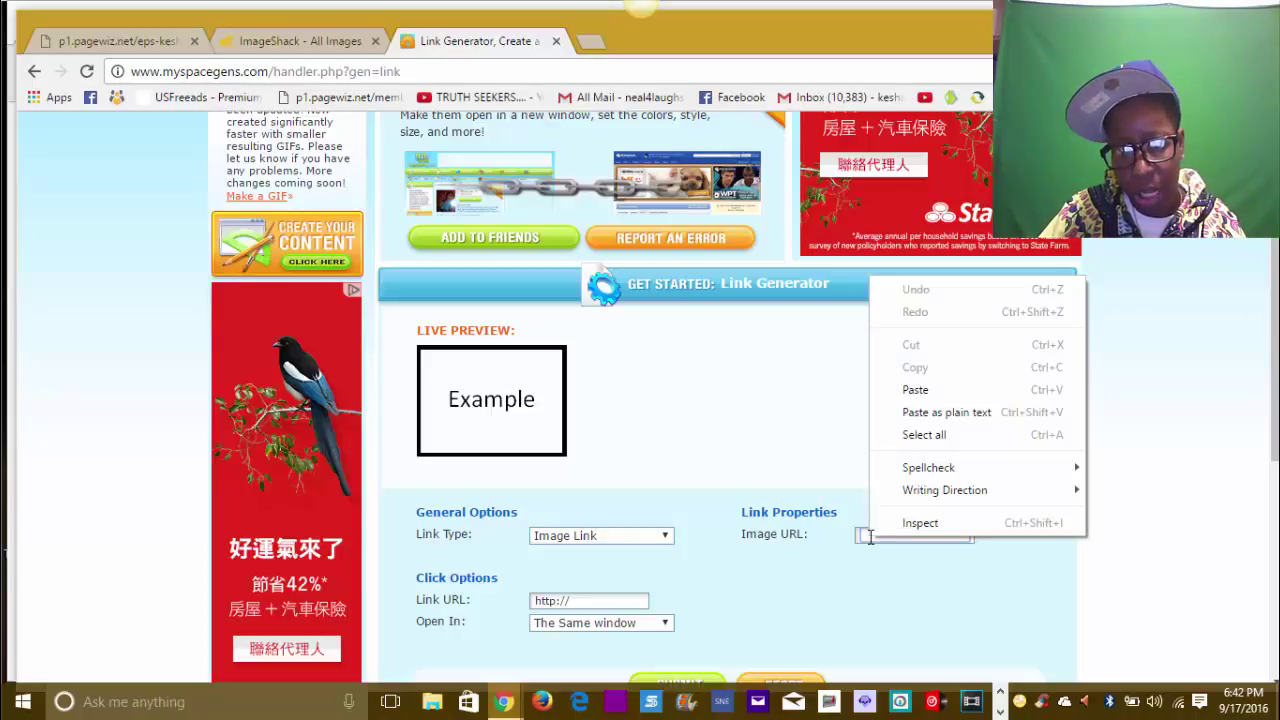
click(915, 390)
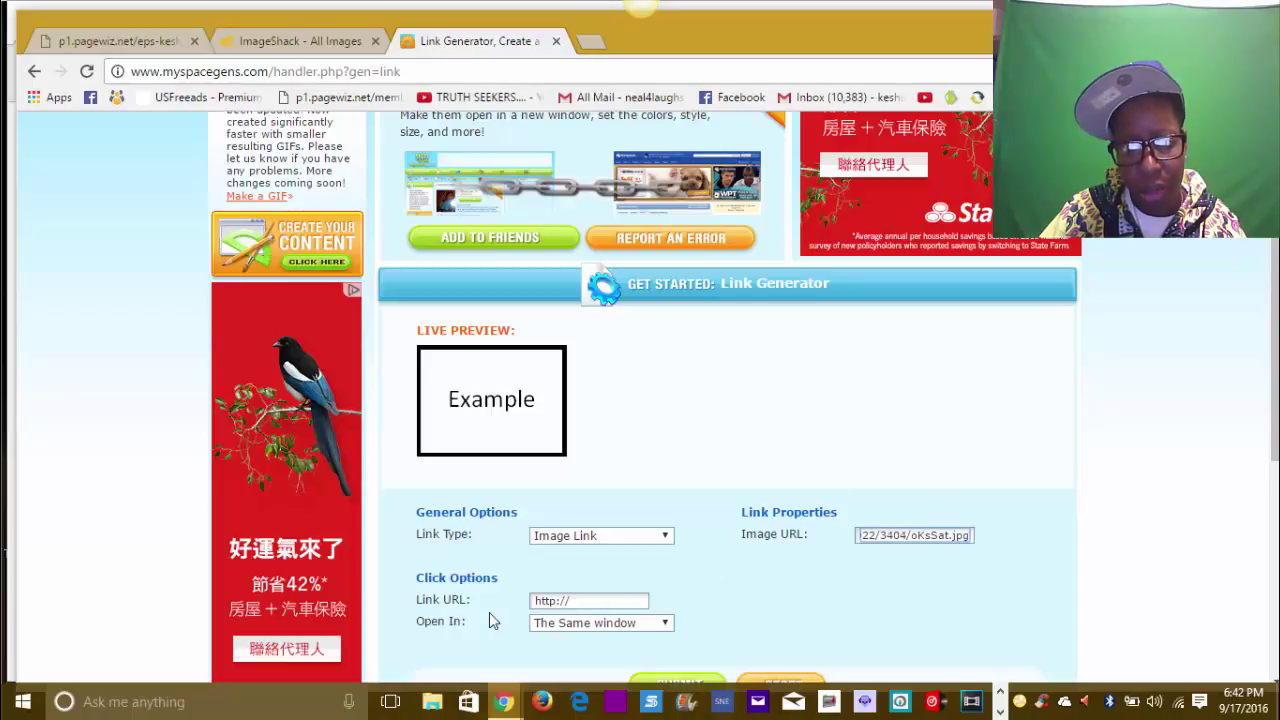
scroll(732, 432, down, 3)
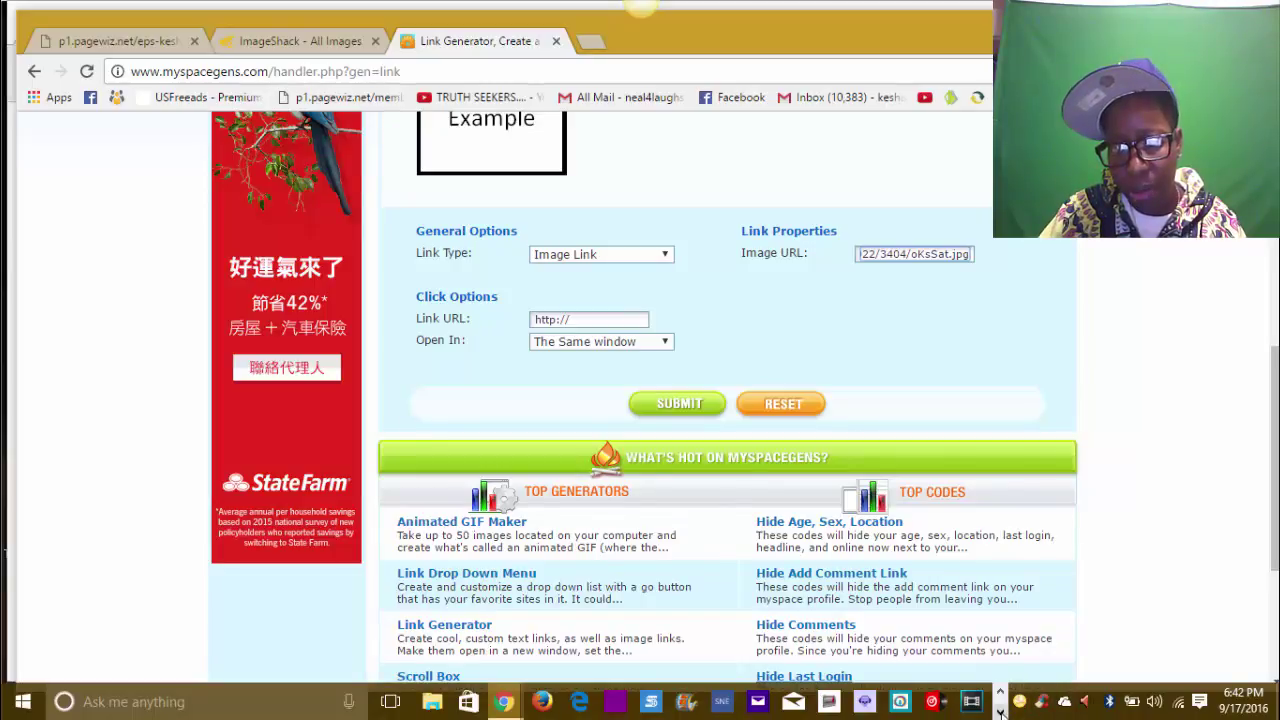
click(999, 712)
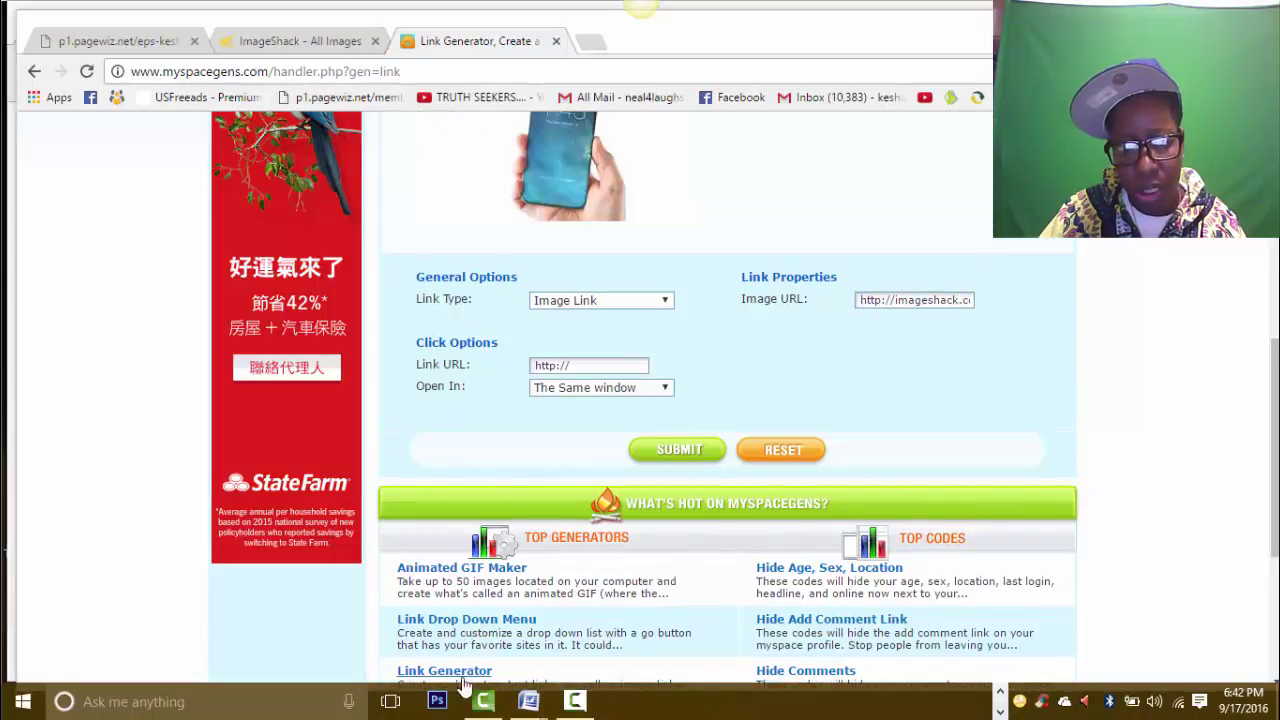
mouse_move(530, 700)
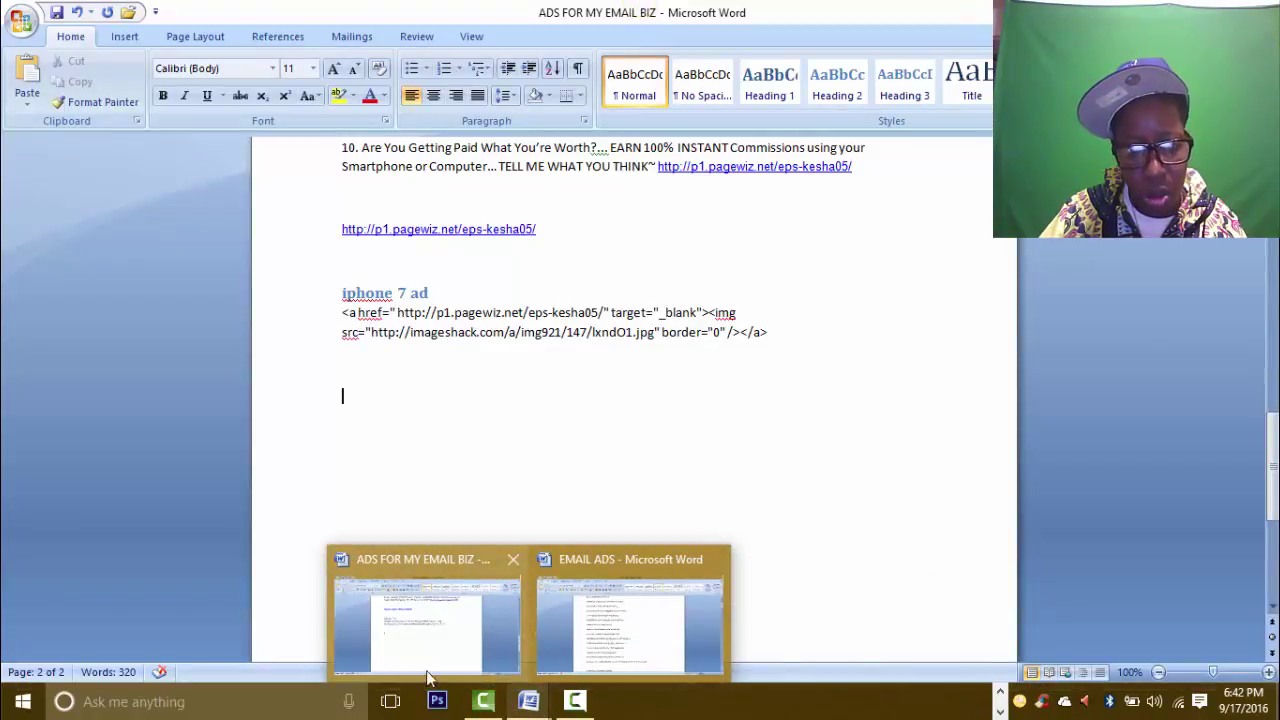
Step: In the ADS FOR MY EMAIL BIZ document, select and copy the p1.pagewiz.net/eps-kesha05/ link
click(396, 640)
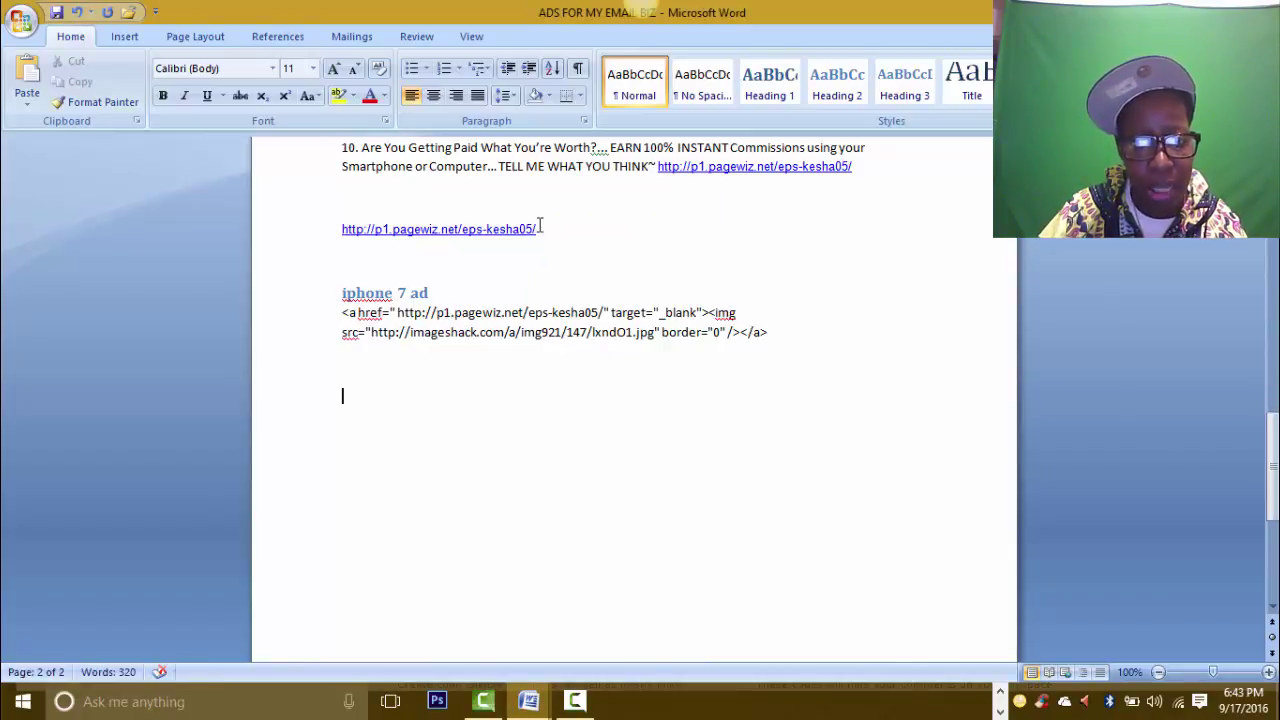
drag(540, 229, 321, 244)
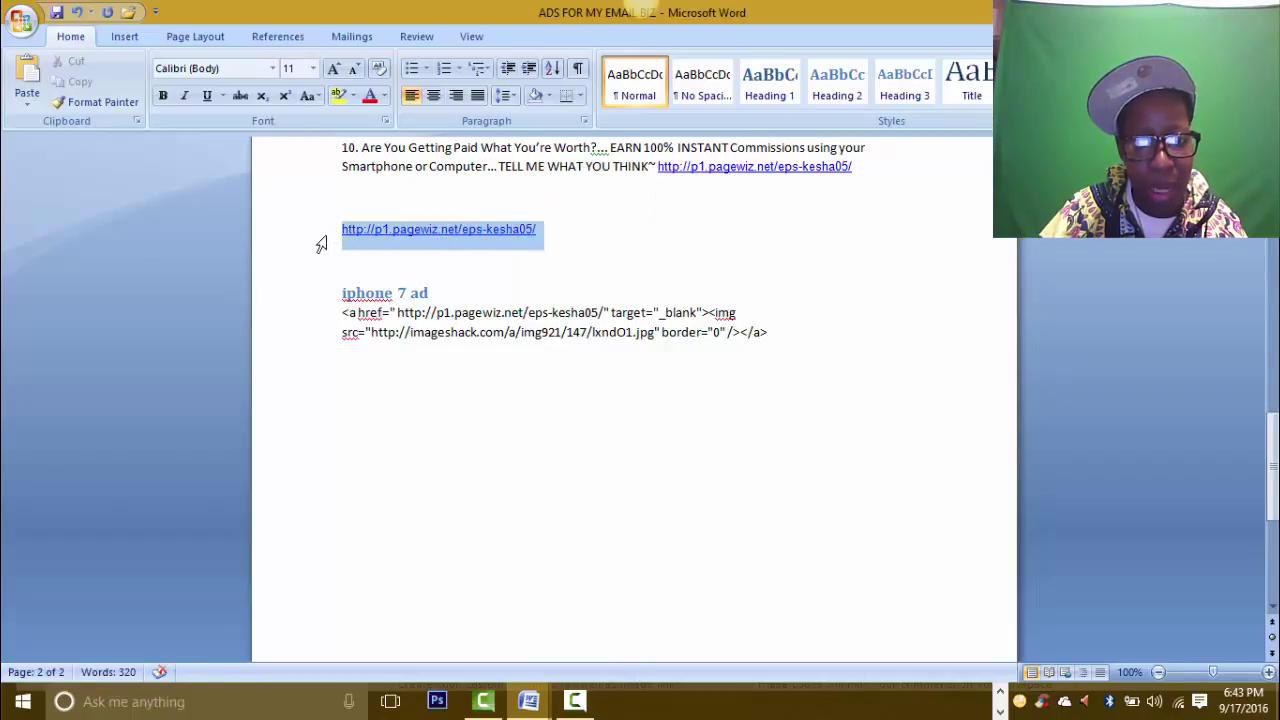
right_click(403, 228)
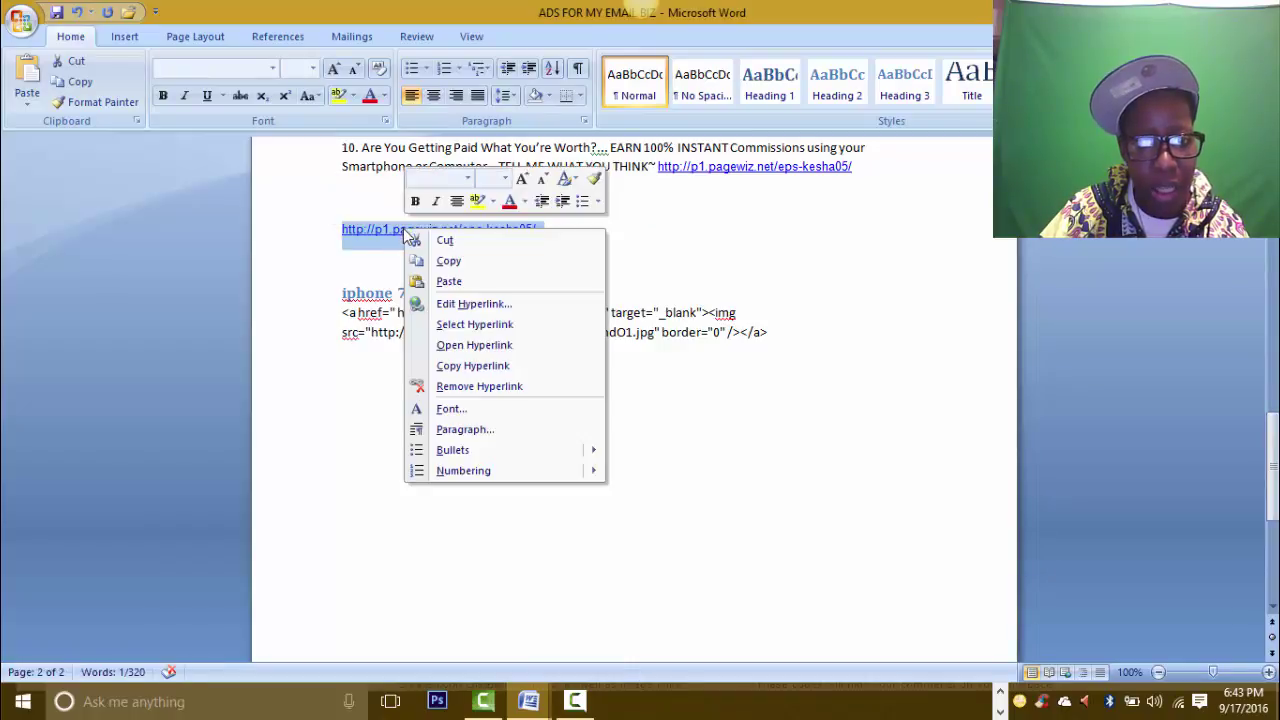
click(448, 262)
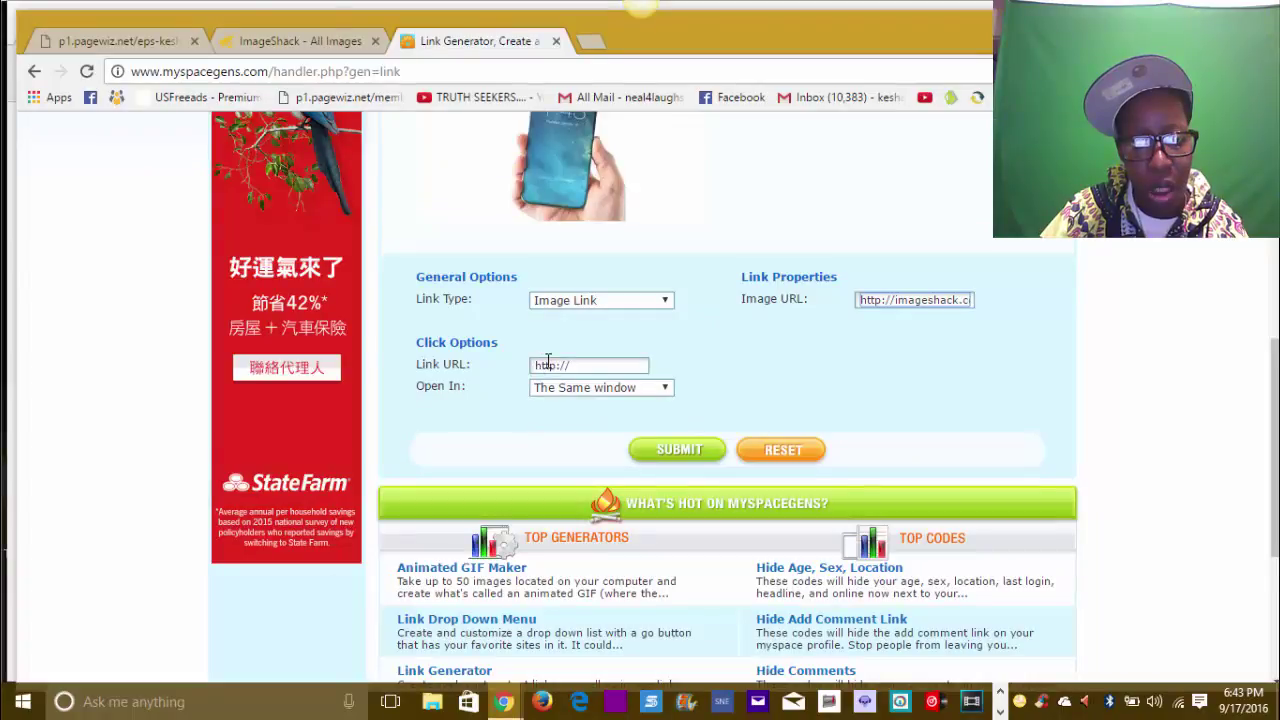
drag(590, 366, 505, 370)
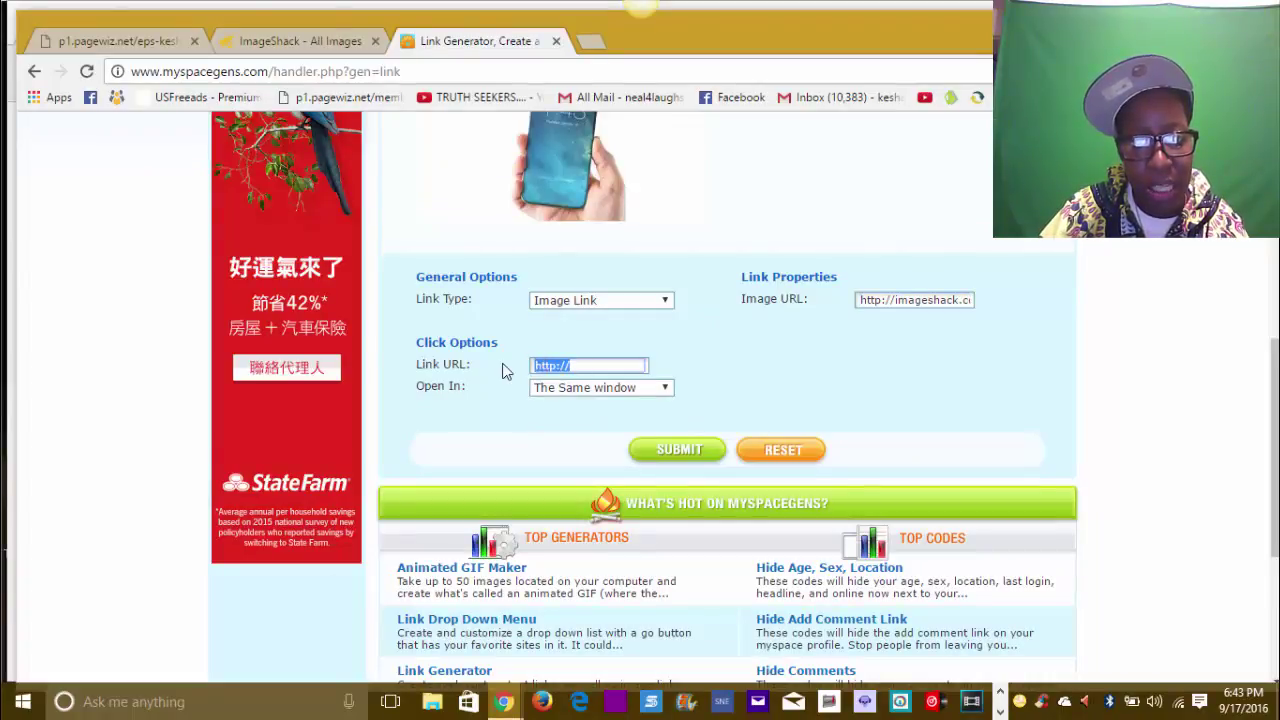
key(BackSpace)
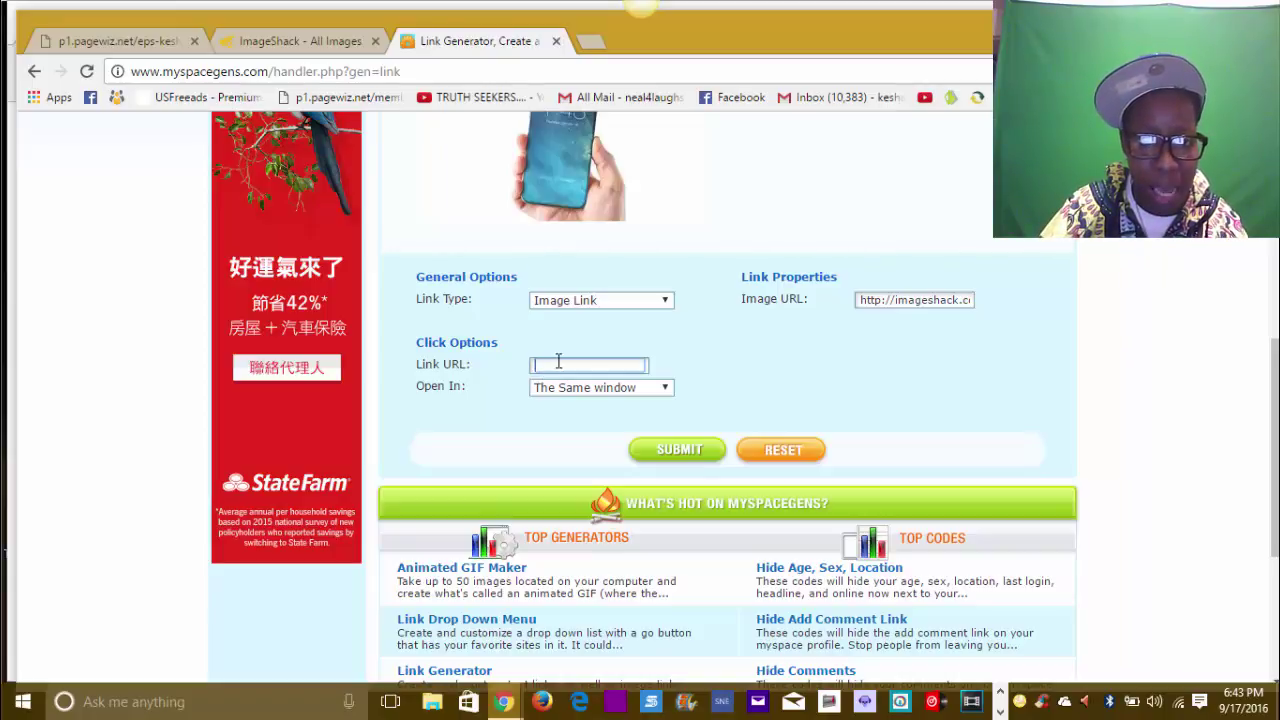
right_click(558, 362)
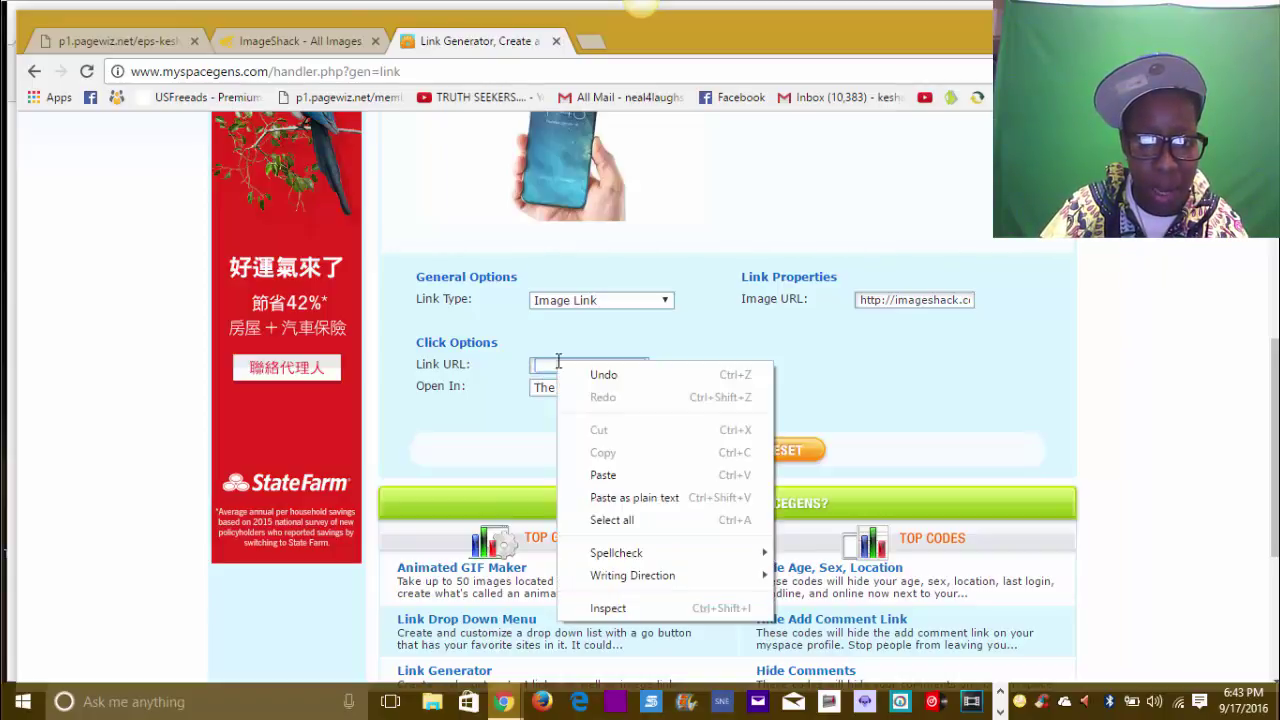
click(603, 475)
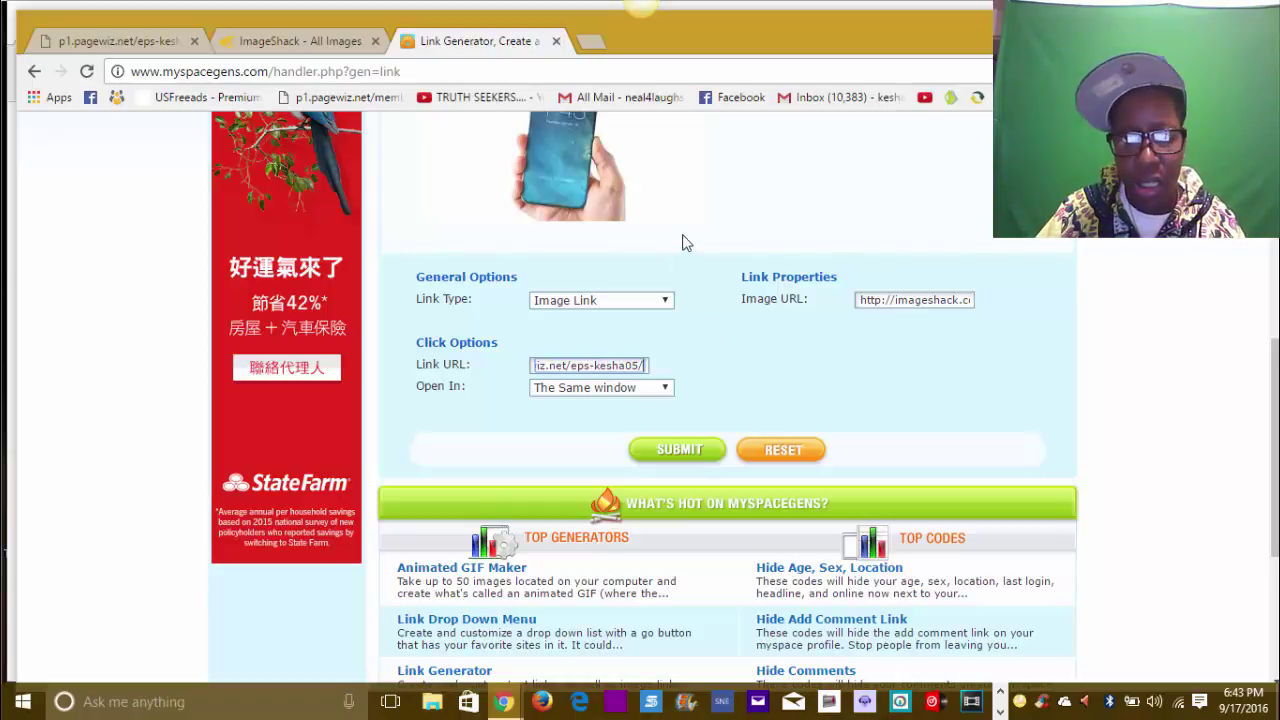
Step: Set Open In to 'A New Window' and submit the form
scroll(685, 243, down, 1)
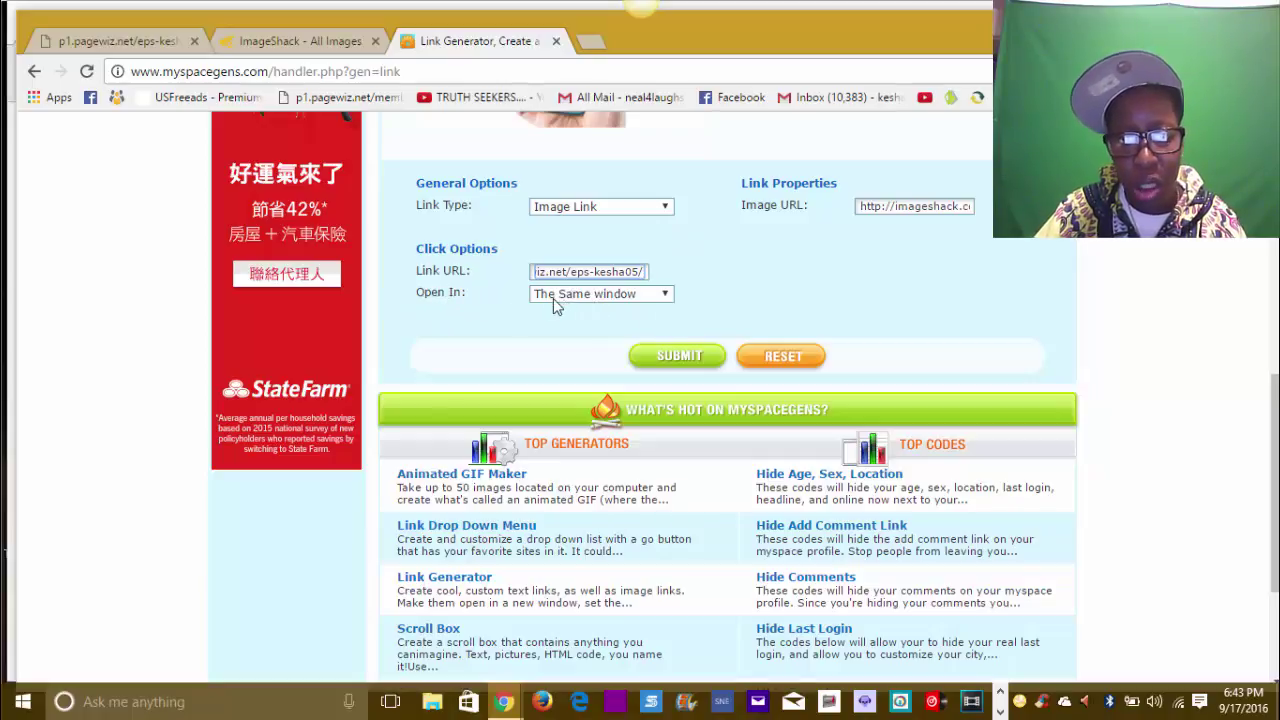
click(666, 302)
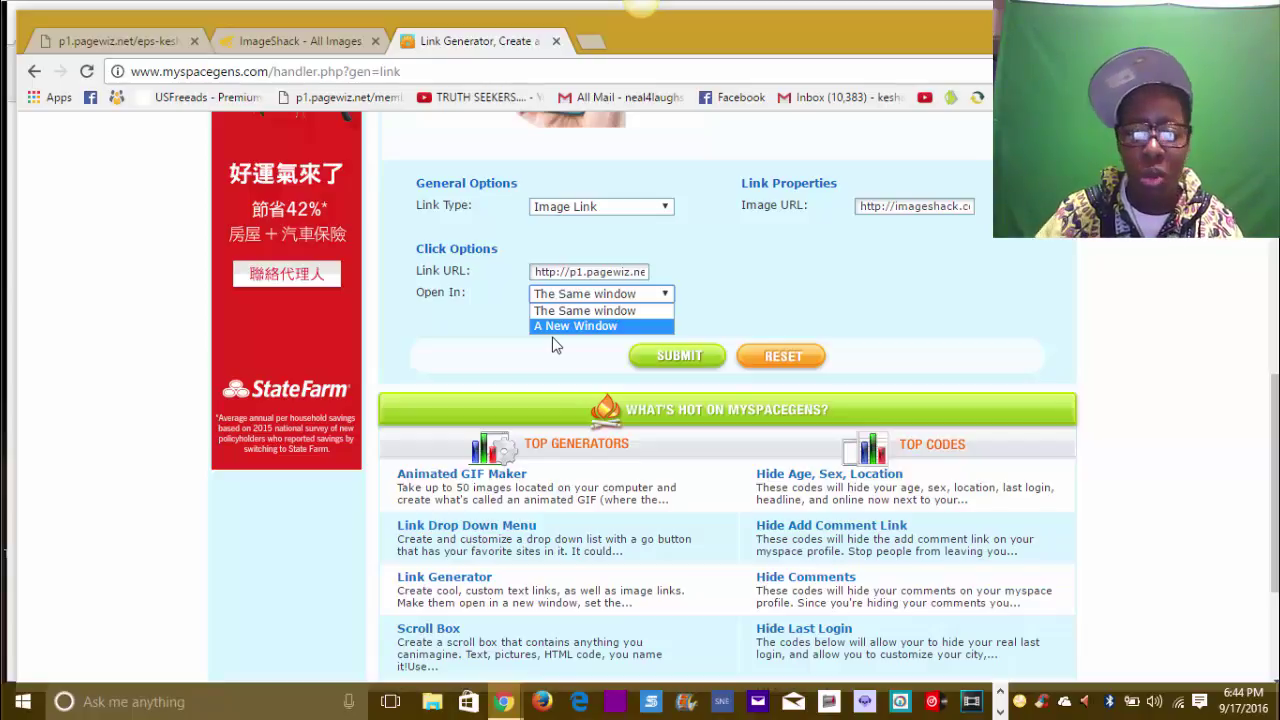
click(595, 325)
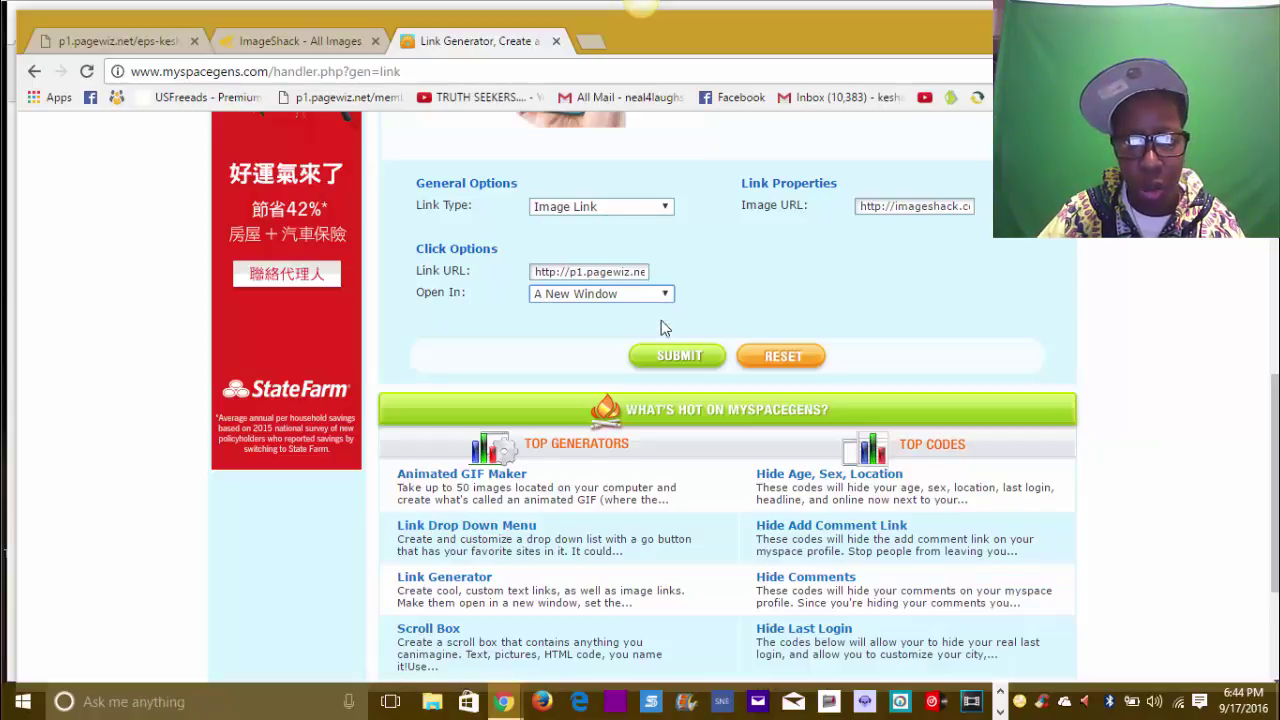
click(676, 366)
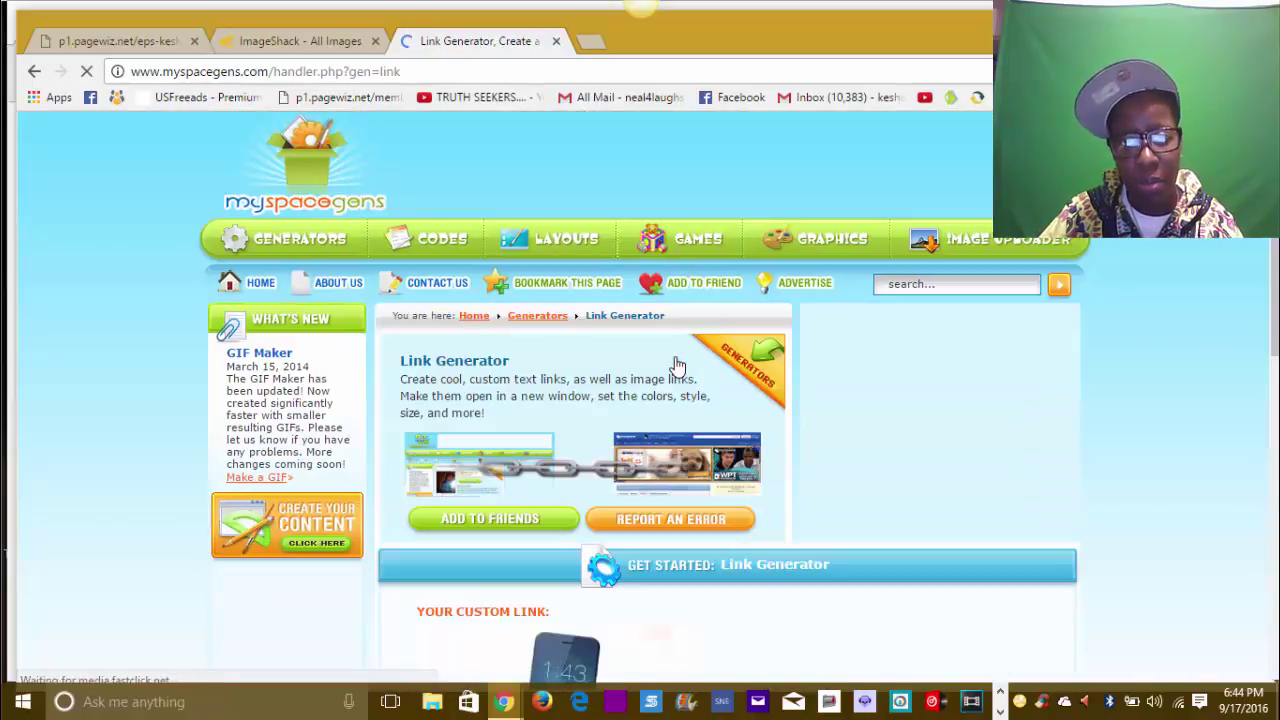
Step: Scroll to the generated custom link preview and click the phone image to test it
scroll(678, 366, down, 1)
scroll(677, 366, down, 2)
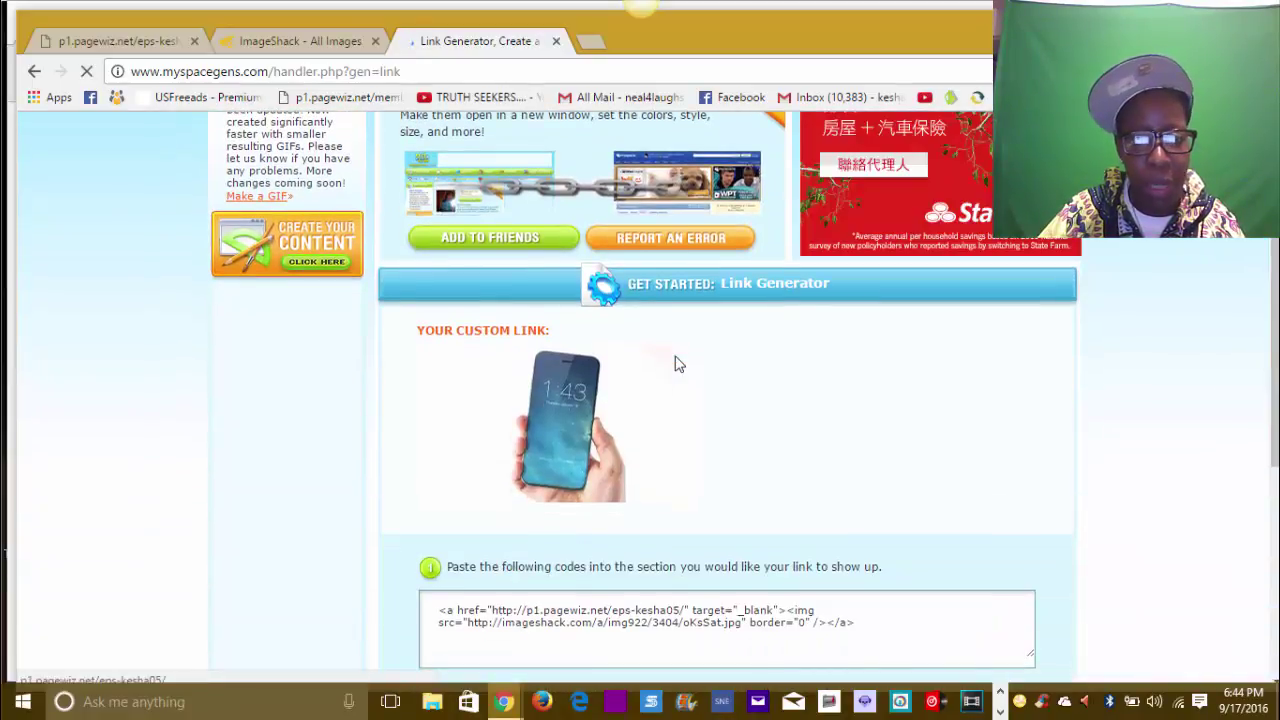
scroll(677, 366, down, 1)
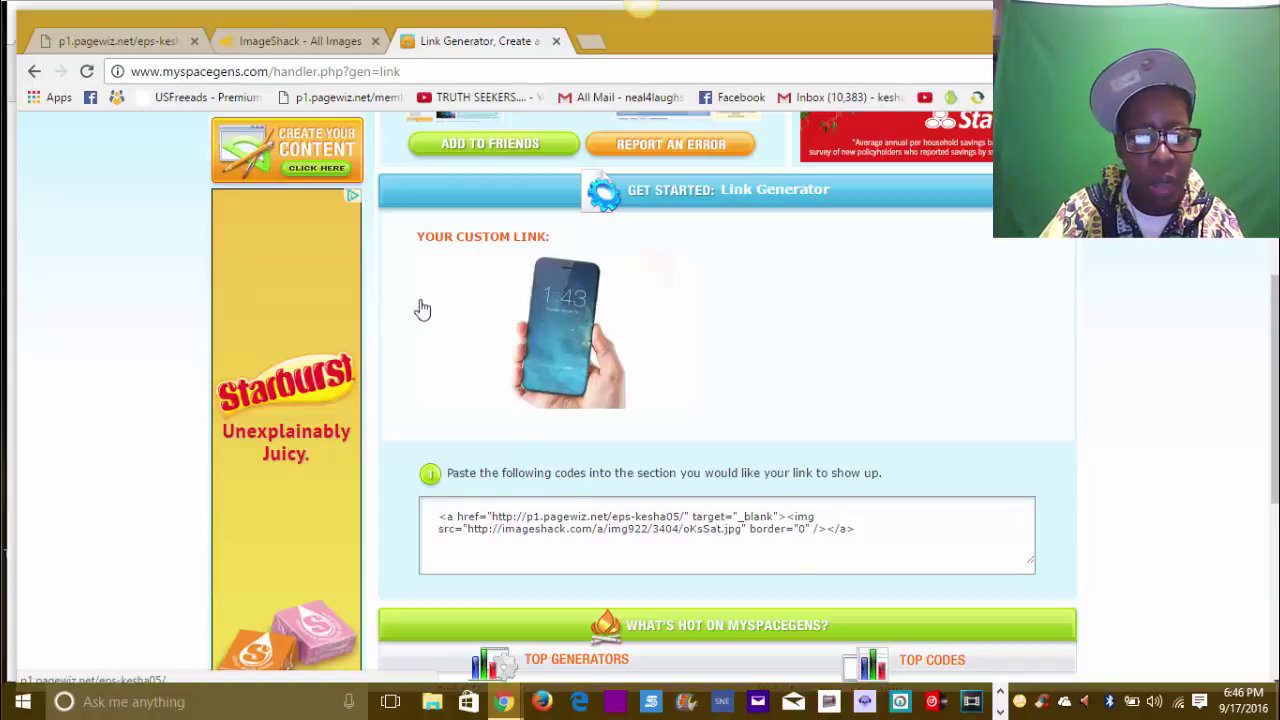
click(561, 344)
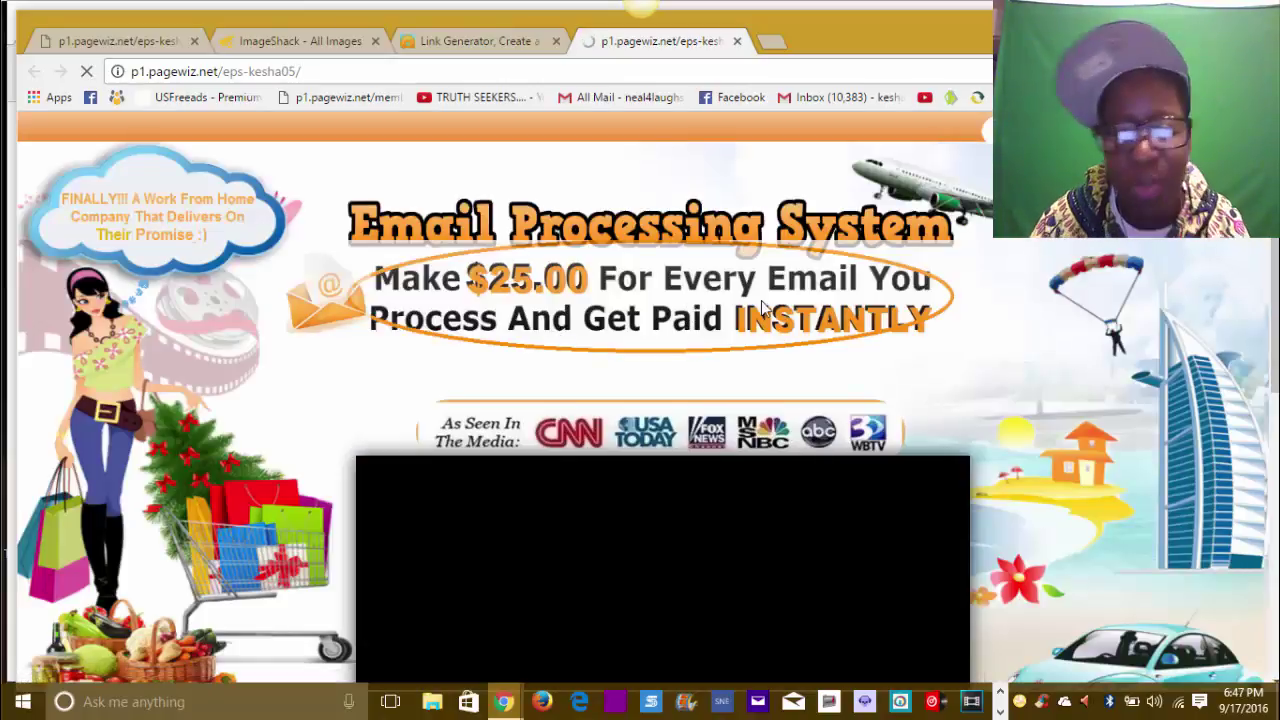
Step: Browse the pagewiz landing page, play and pause its video, then return to Link Generator
scroll(848, 276, down, 2)
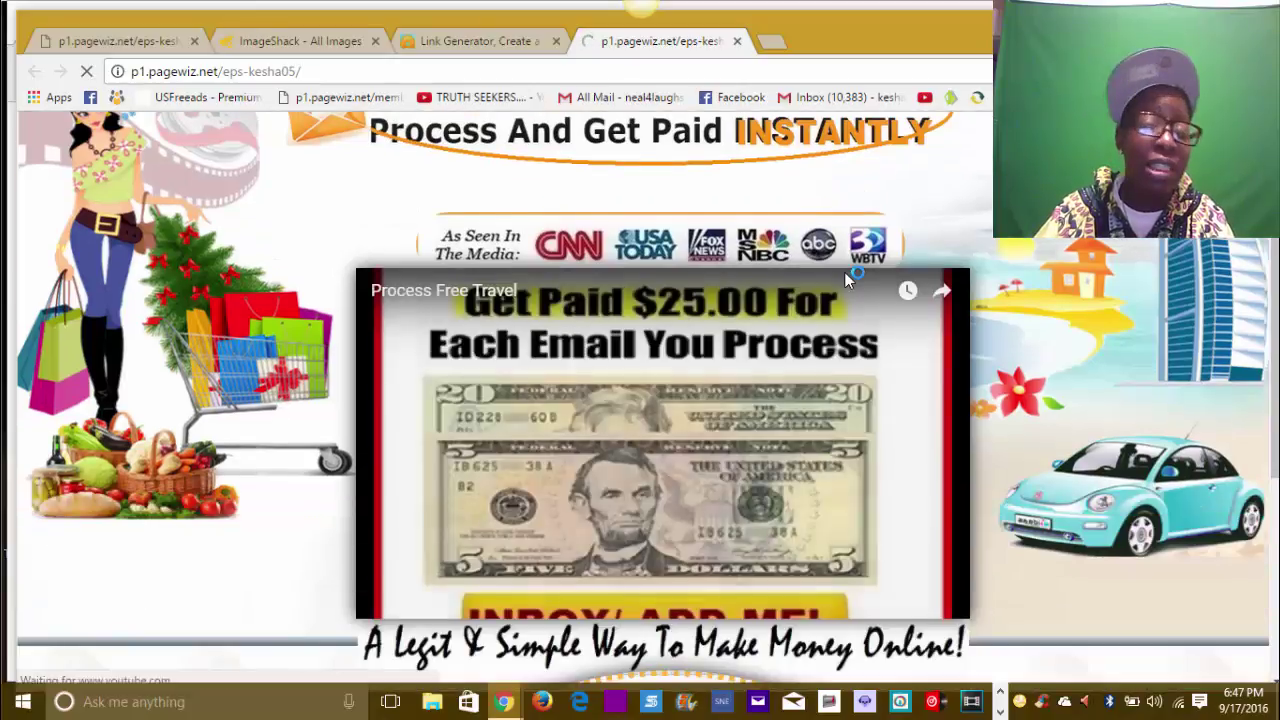
scroll(846, 278, down, 4)
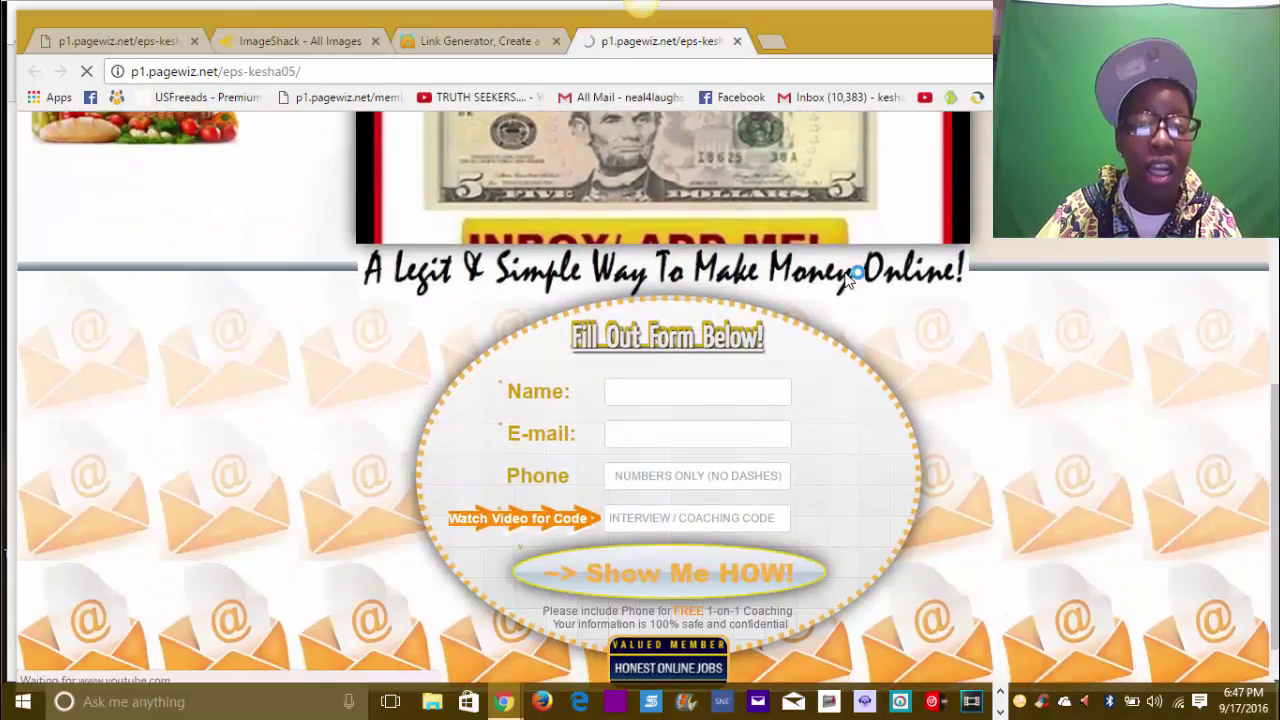
scroll(779, 316, up, 5)
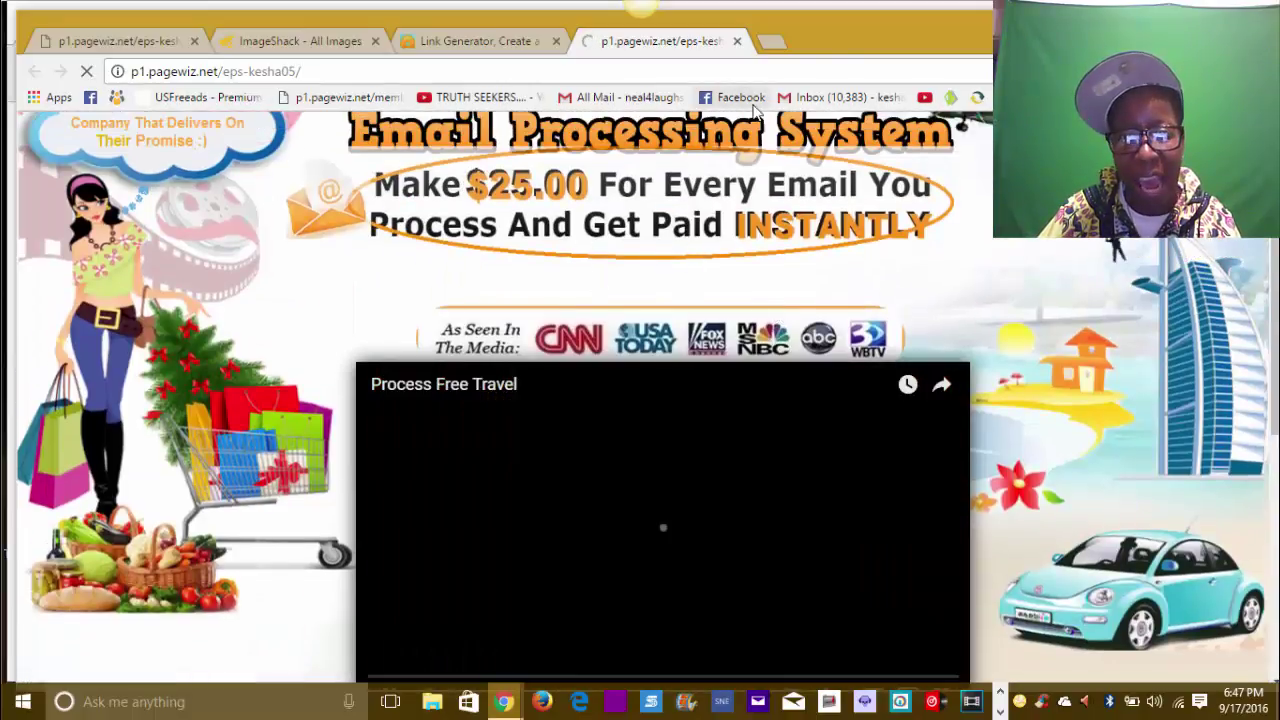
scroll(686, 263, up, 1)
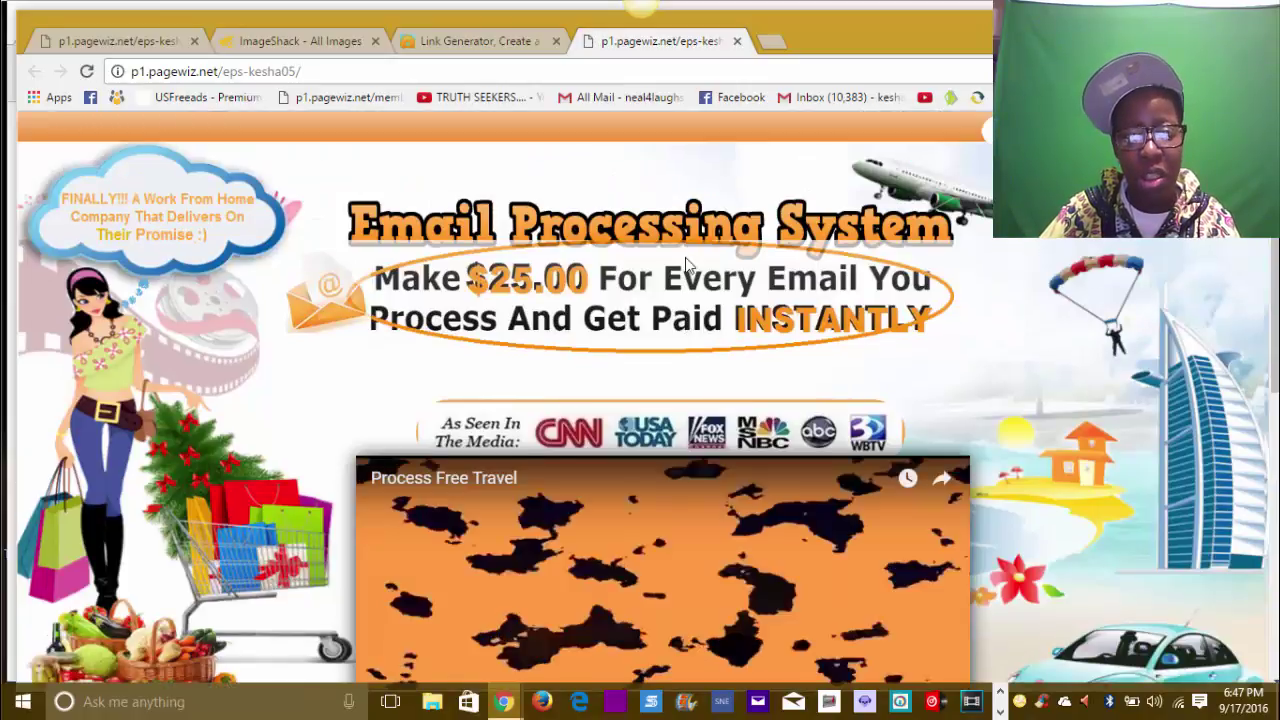
scroll(685, 257, down, 2)
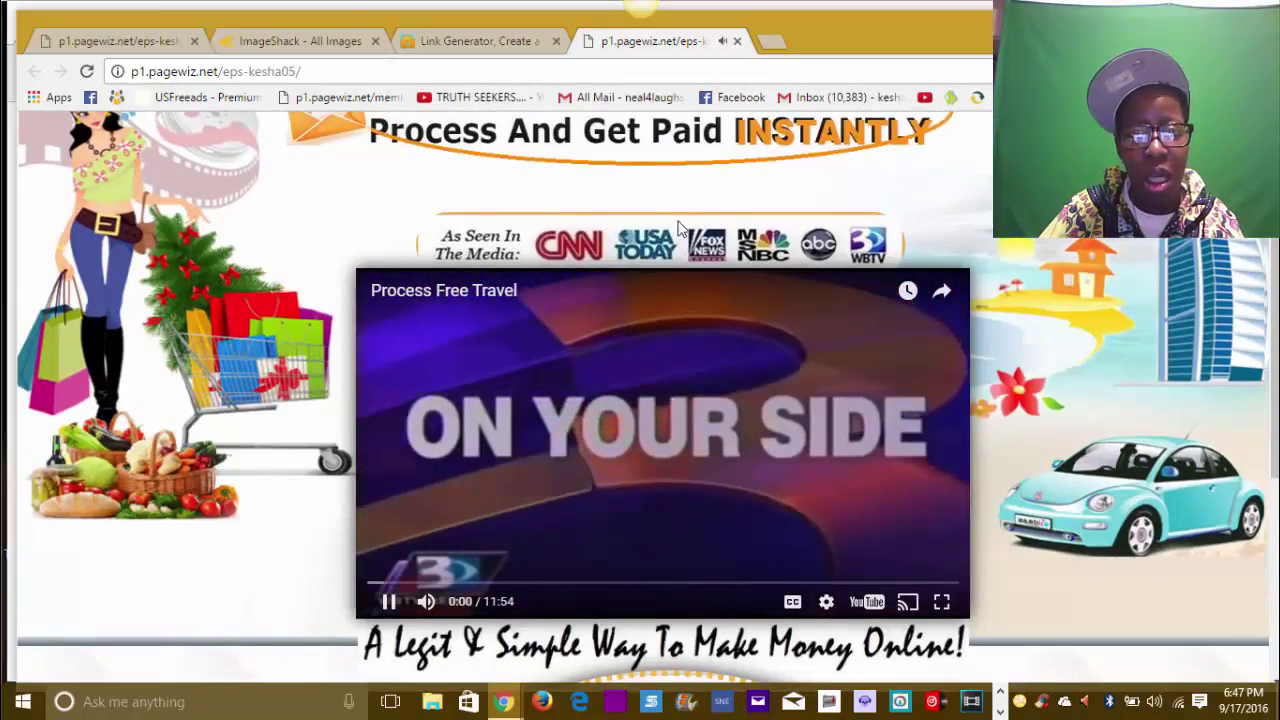
click(616, 460)
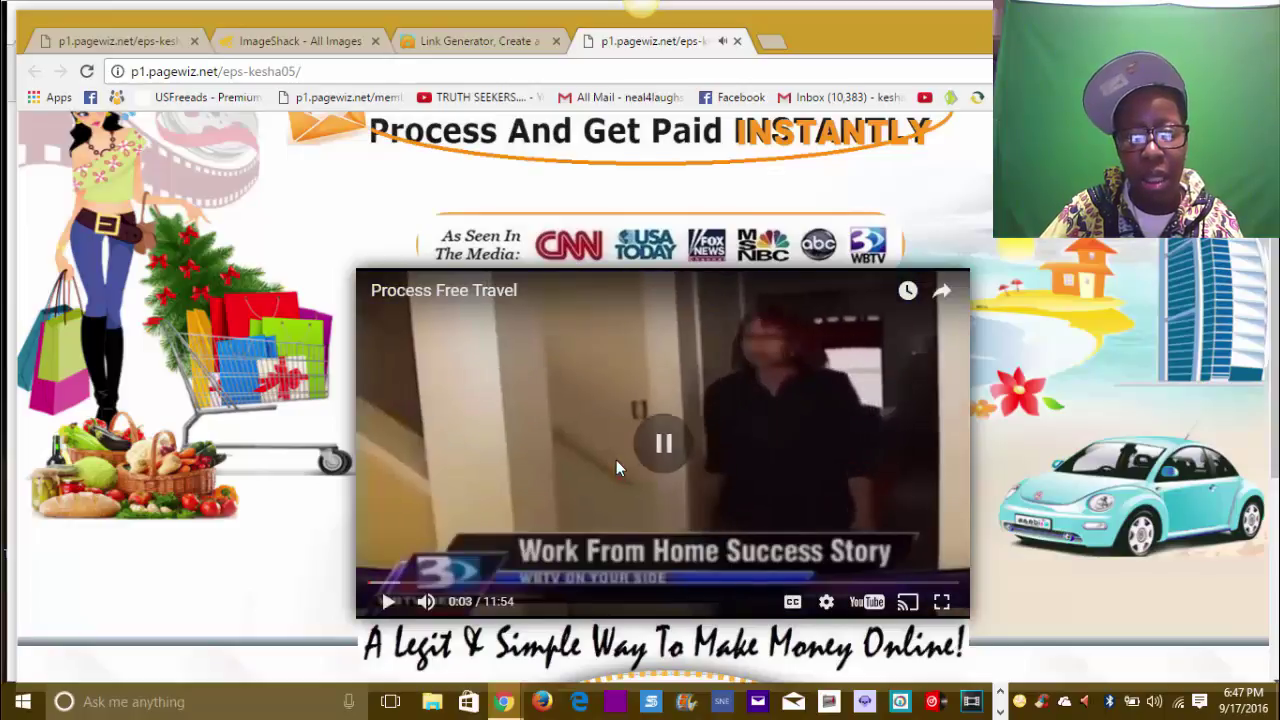
click(616, 460)
click(674, 398)
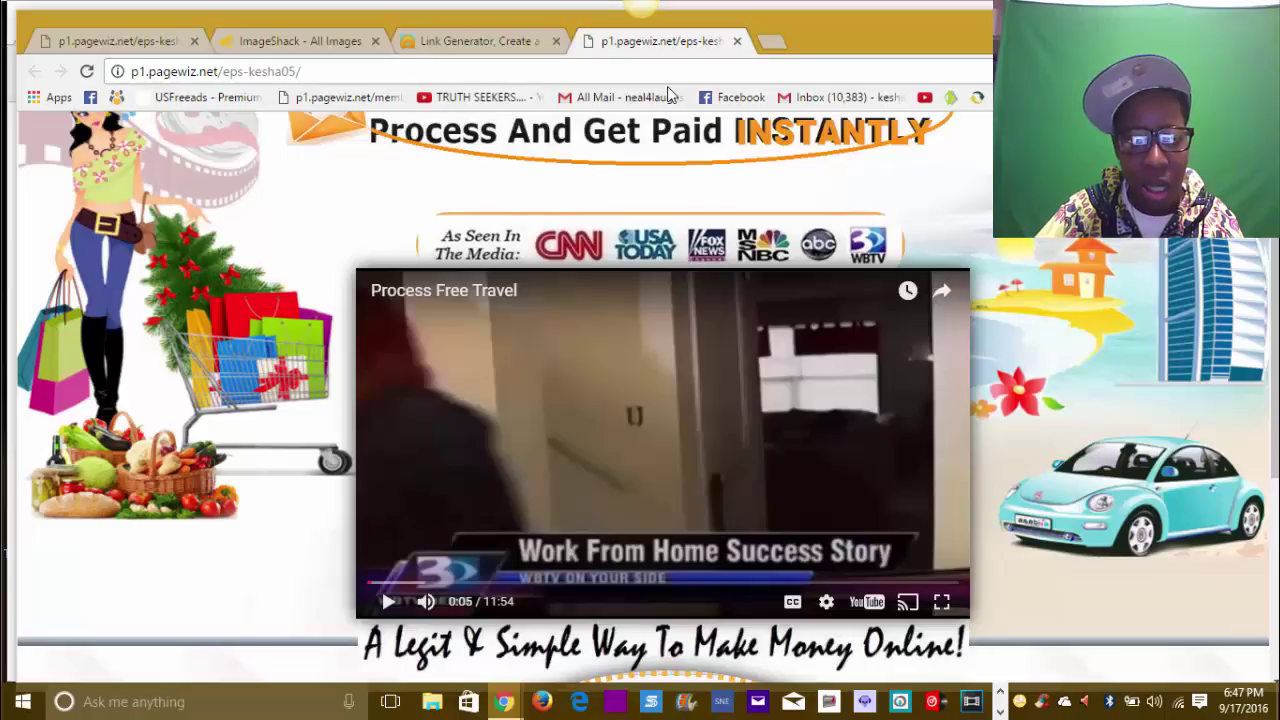
click(472, 42)
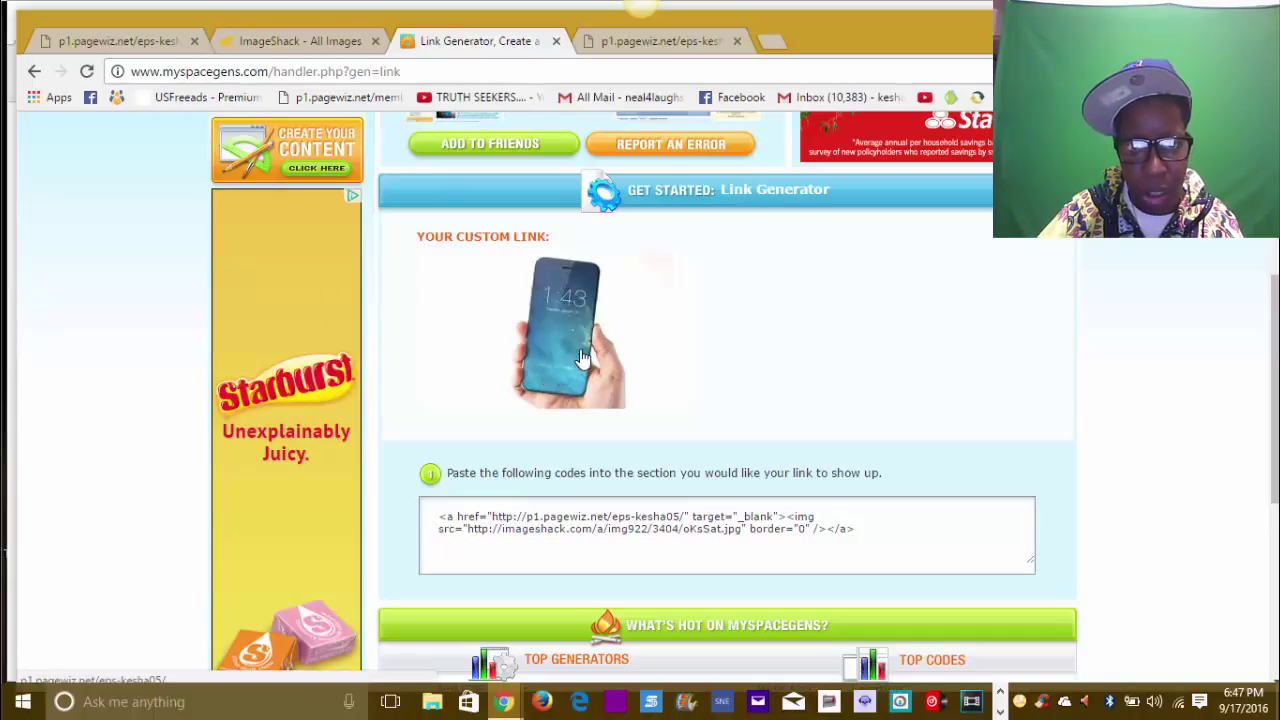
Step: Open the iphone ad image page in ImageShack, close the pagewiz tab, and enter pixlr in a new tab
click(281, 41)
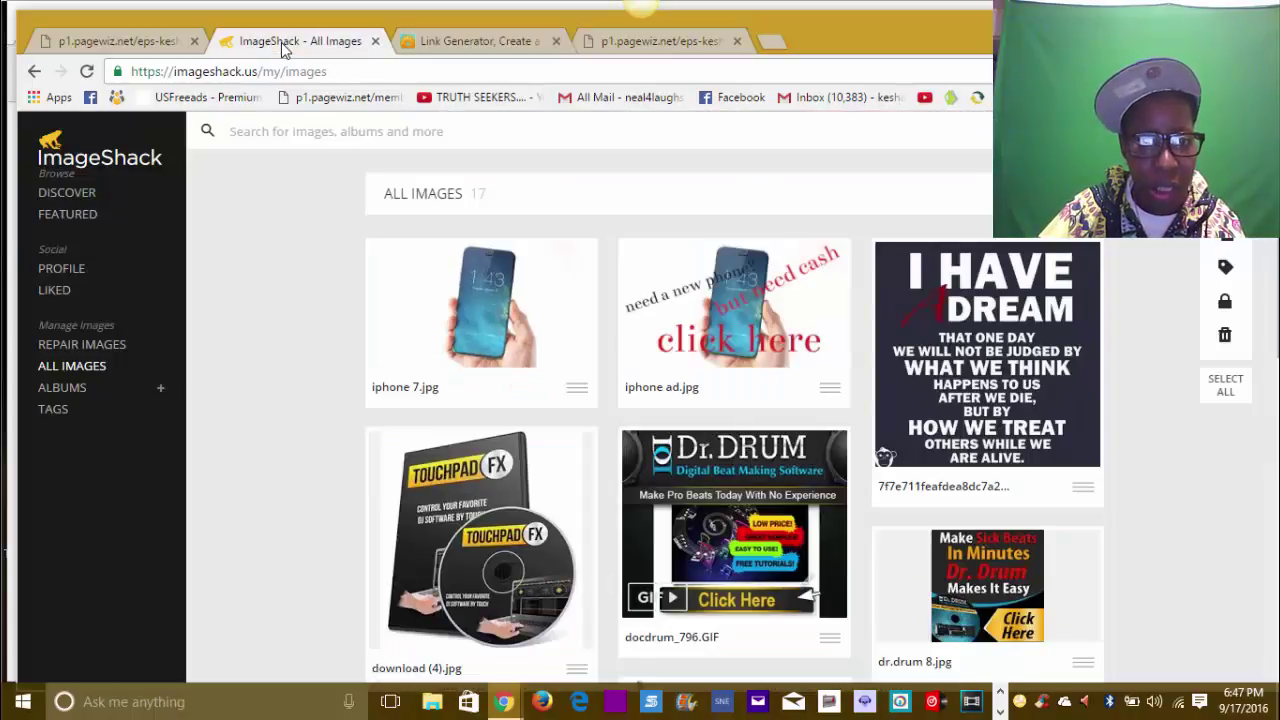
click(716, 326)
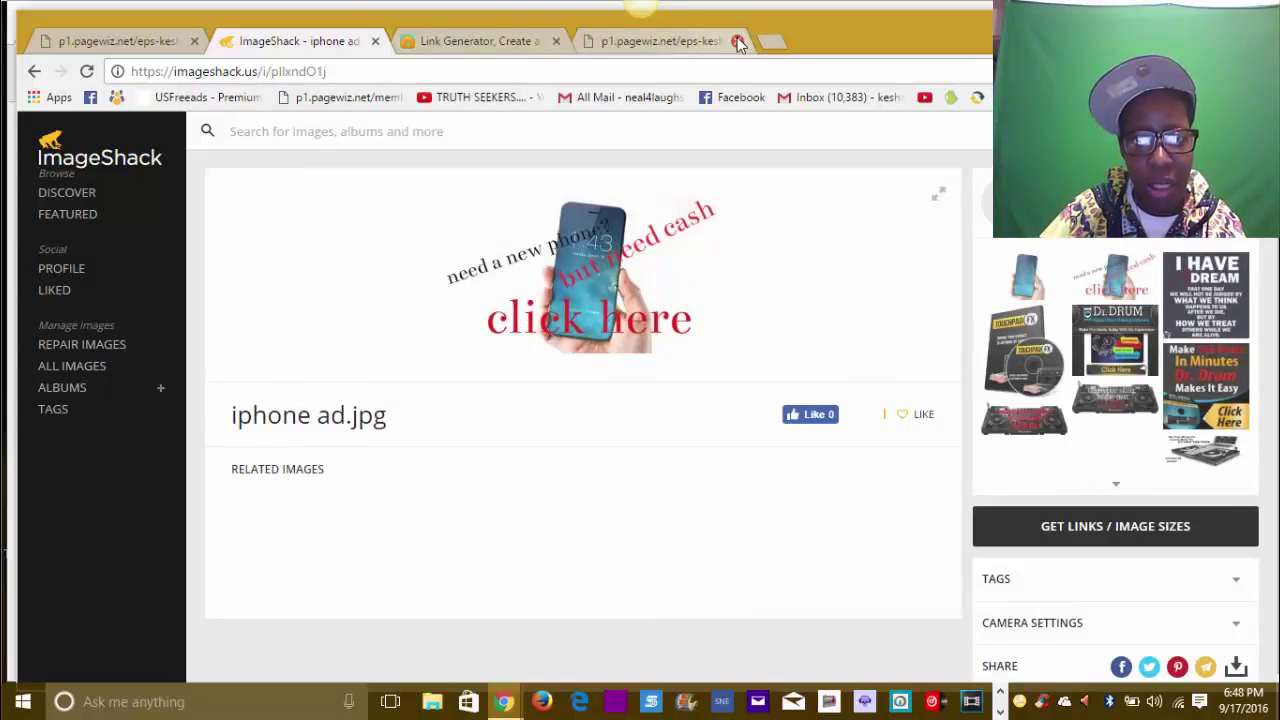
click(737, 41)
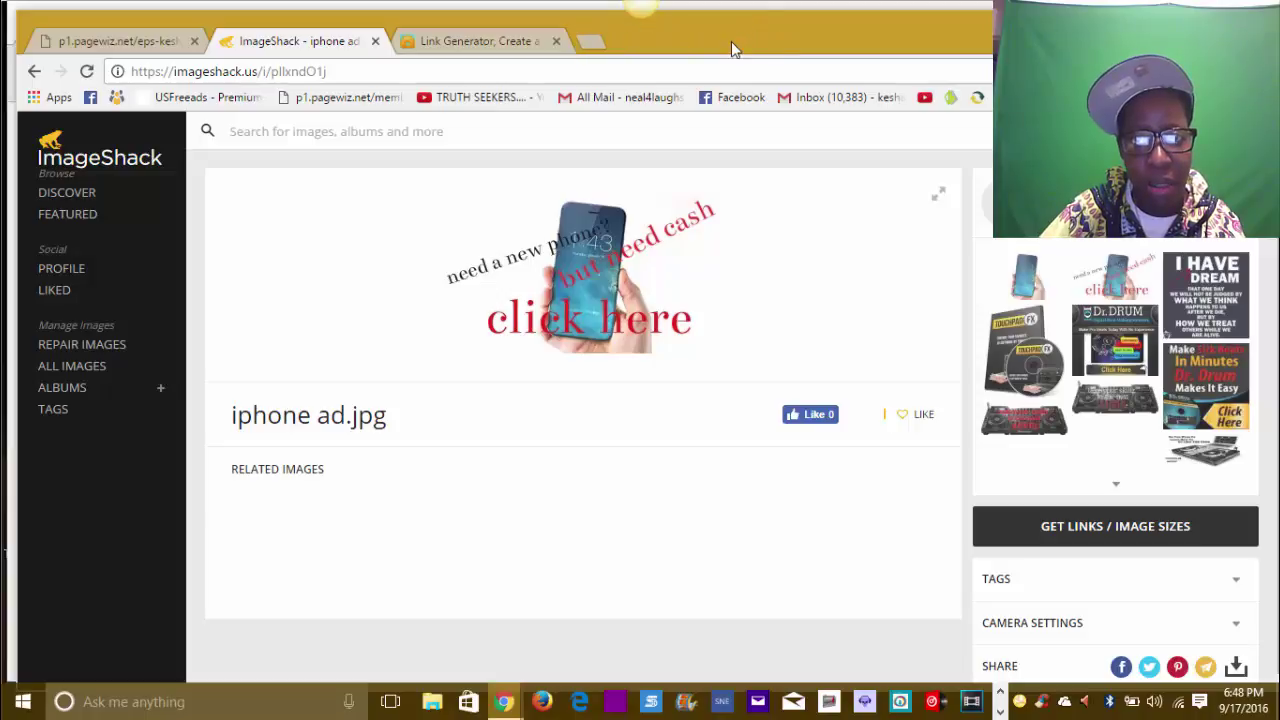
click(592, 43)
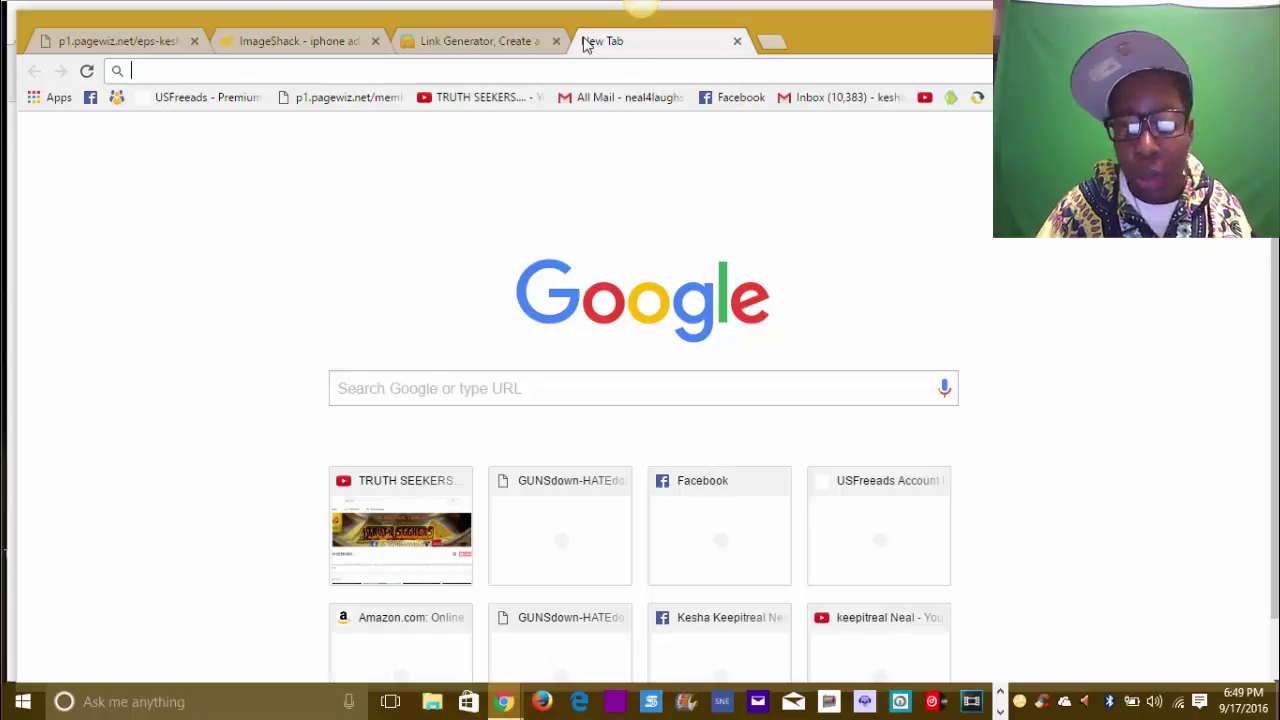
text(pi)
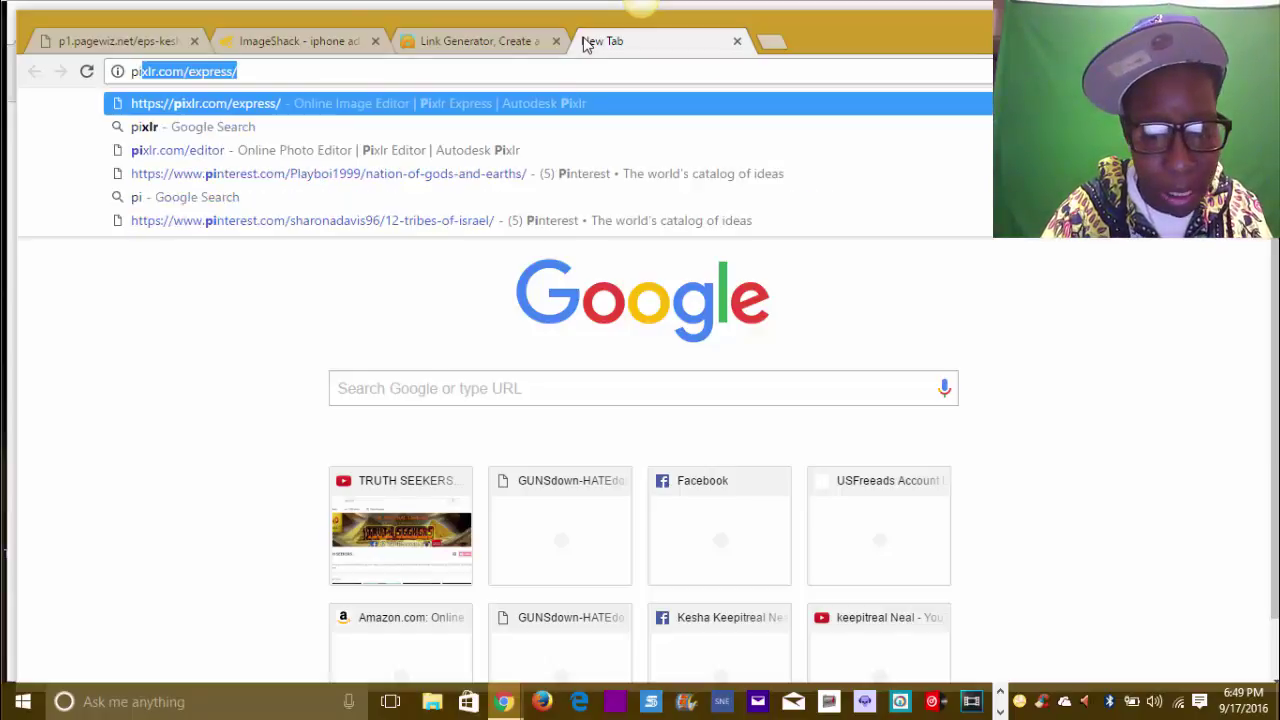
text(xlr)
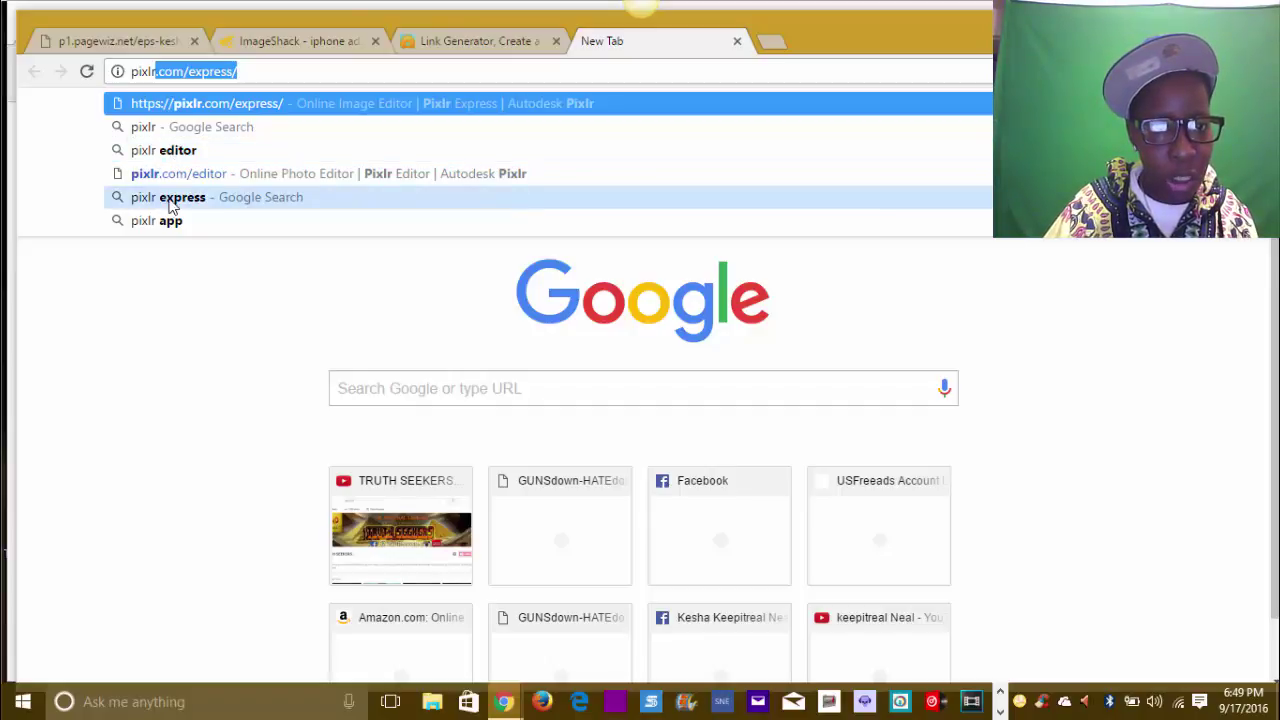
Step: Load the pixlr.com/express online editor from the address suggestions
click(218, 104)
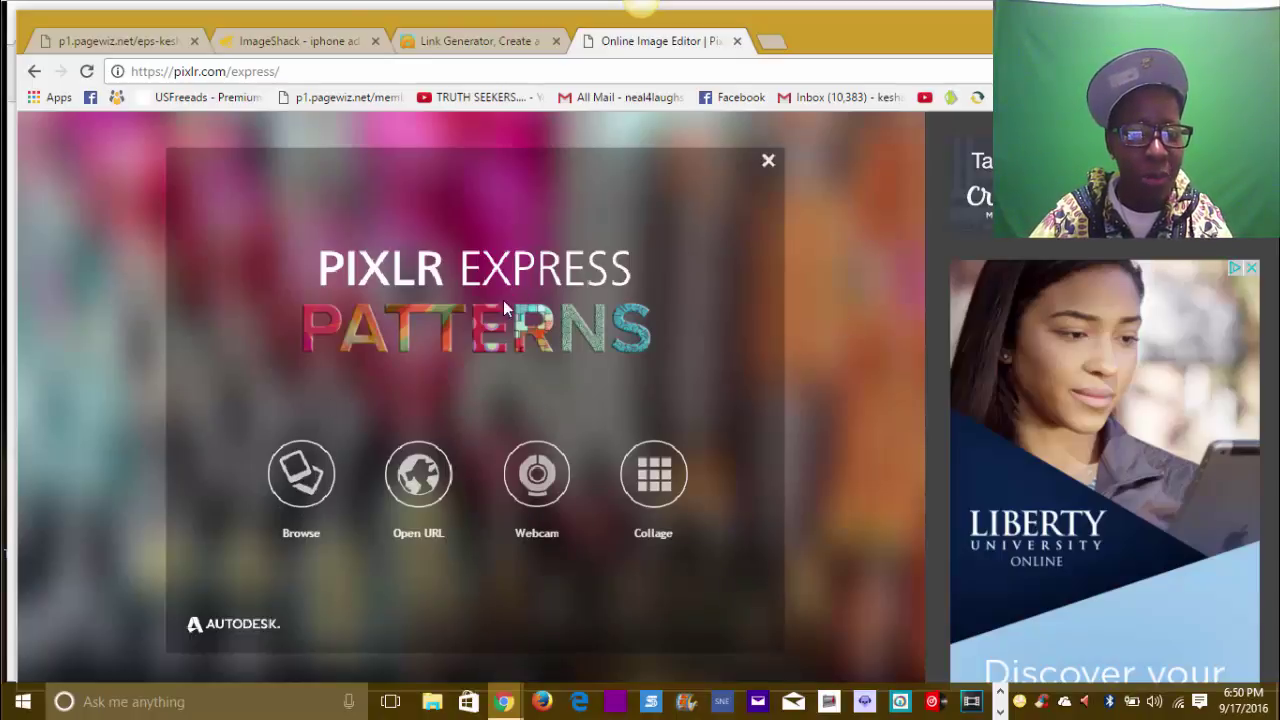
Step: Browse to the iphone 7 picture on the Desktop and open it in Pixlr Express
click(309, 481)
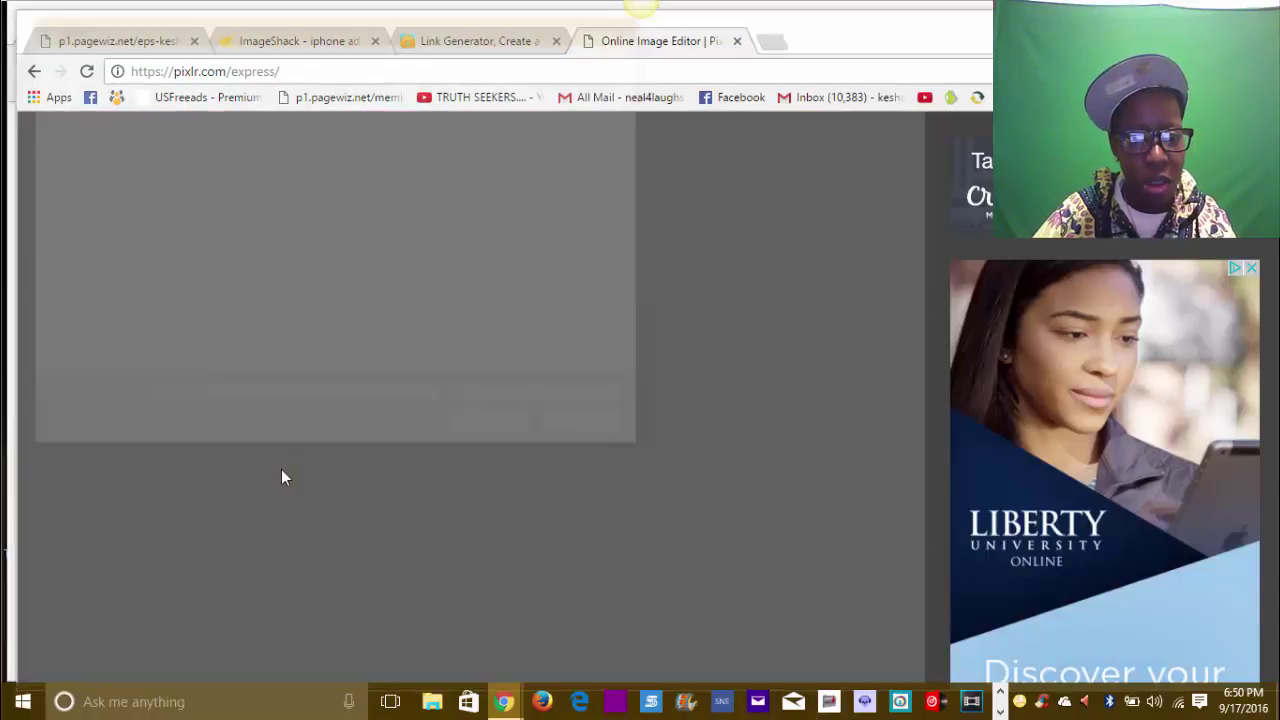
drag(638, 178, 630, 269)
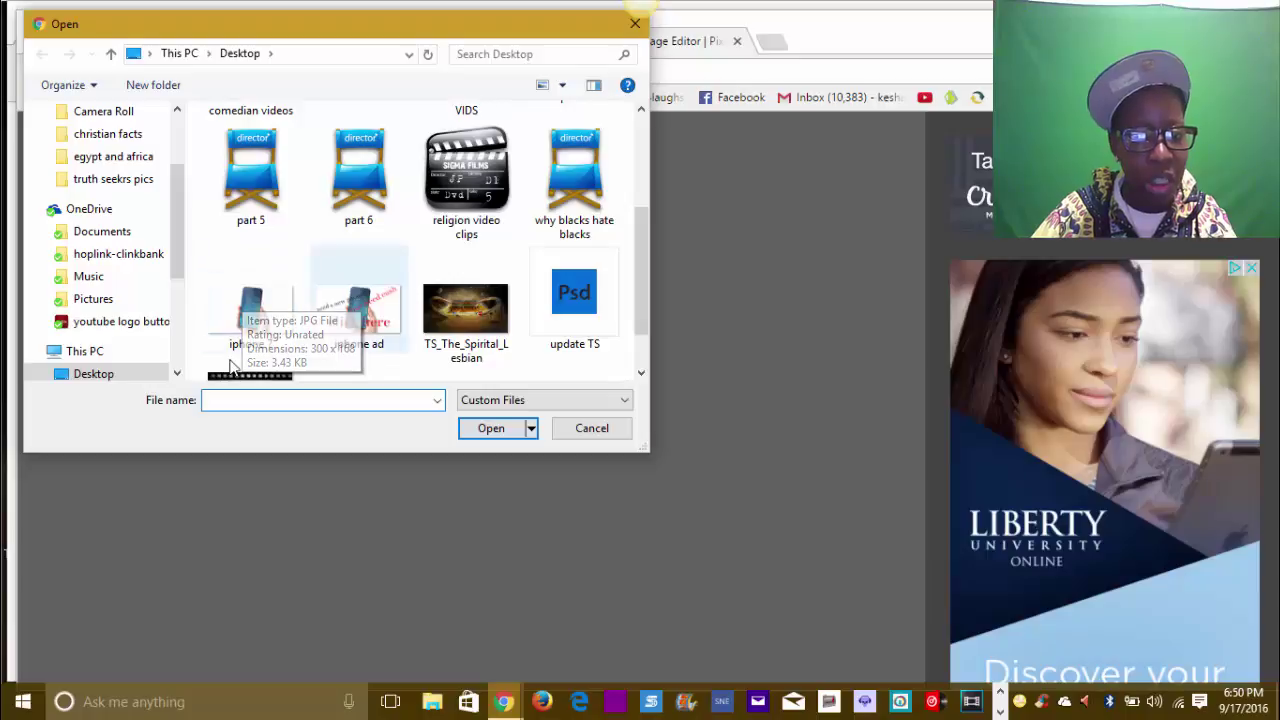
click(241, 328)
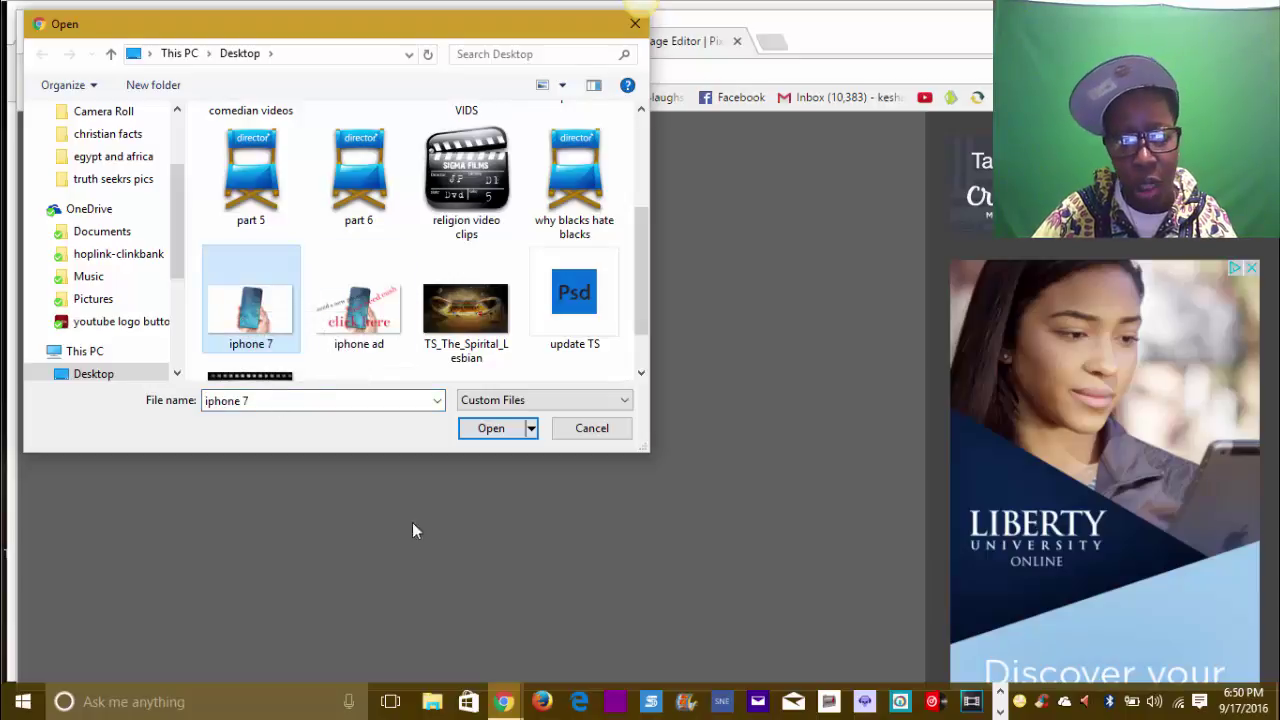
click(492, 432)
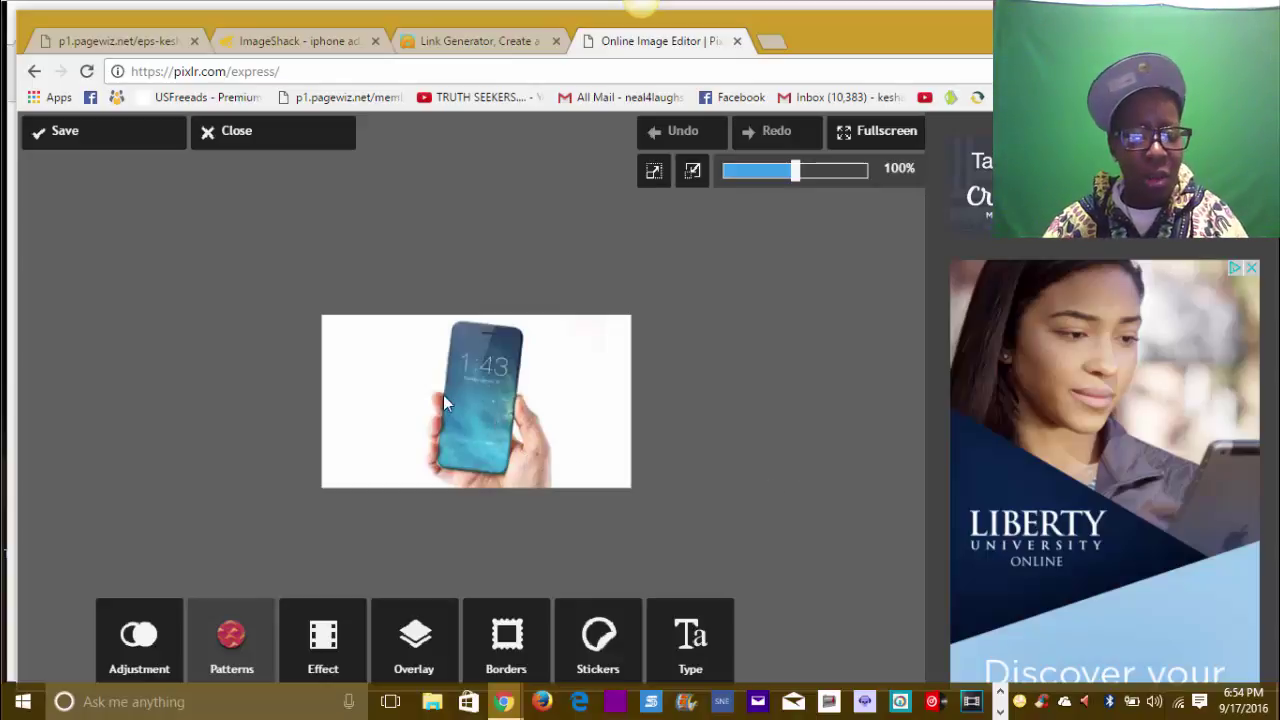
Step: Continue once the hand-held phone photo has loaded onto the editing canvas
click(598, 640)
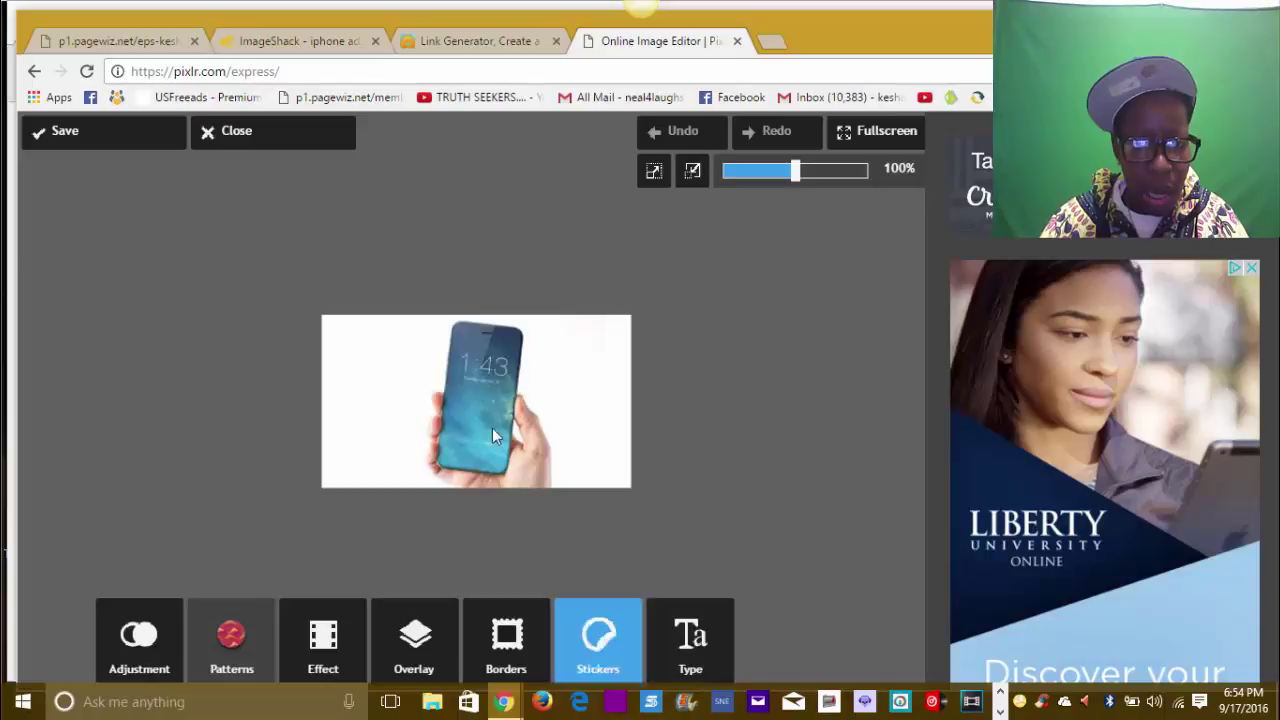
Step: Add a Sans-style Franchise caption reading 'need a new phone' across the photo
click(689, 648)
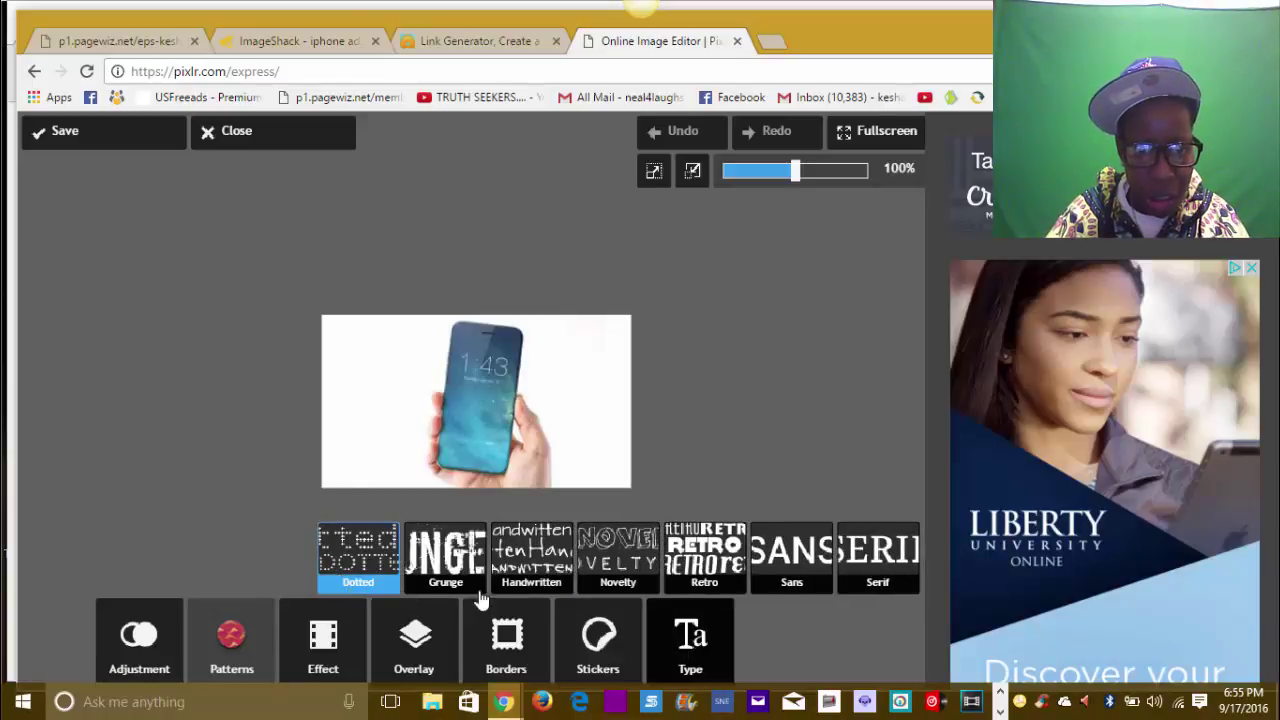
click(790, 573)
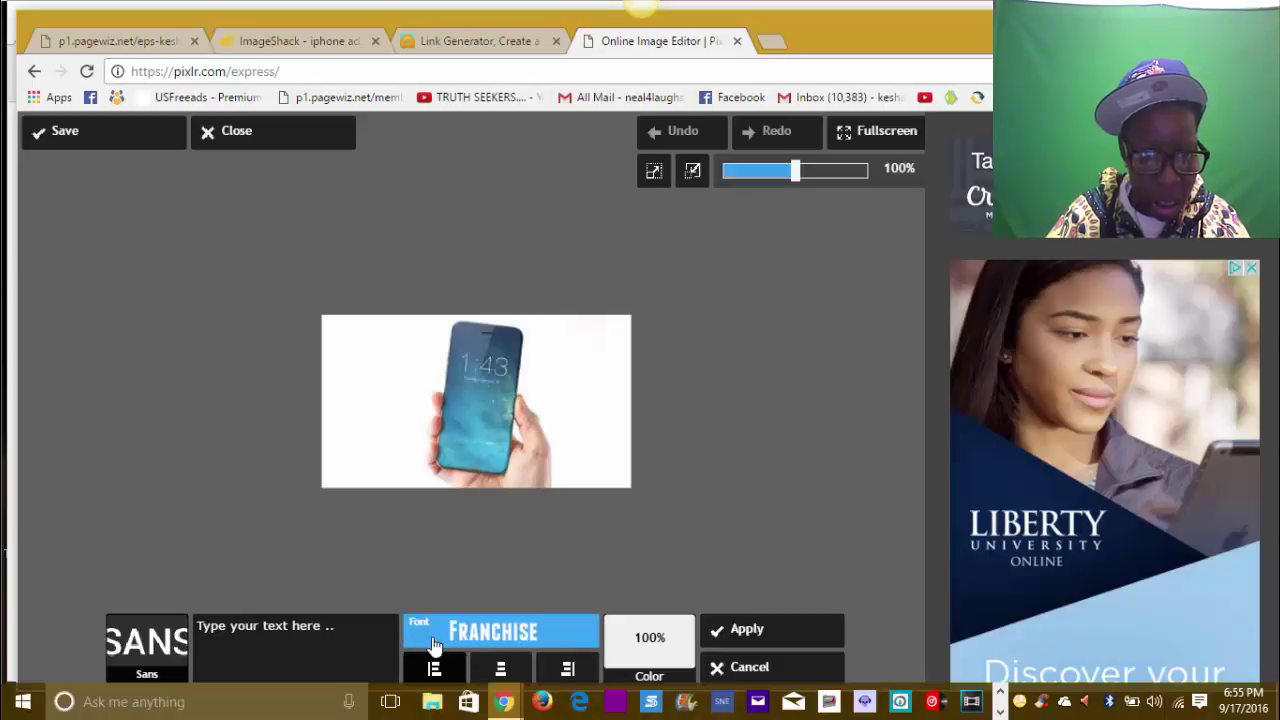
click(264, 624)
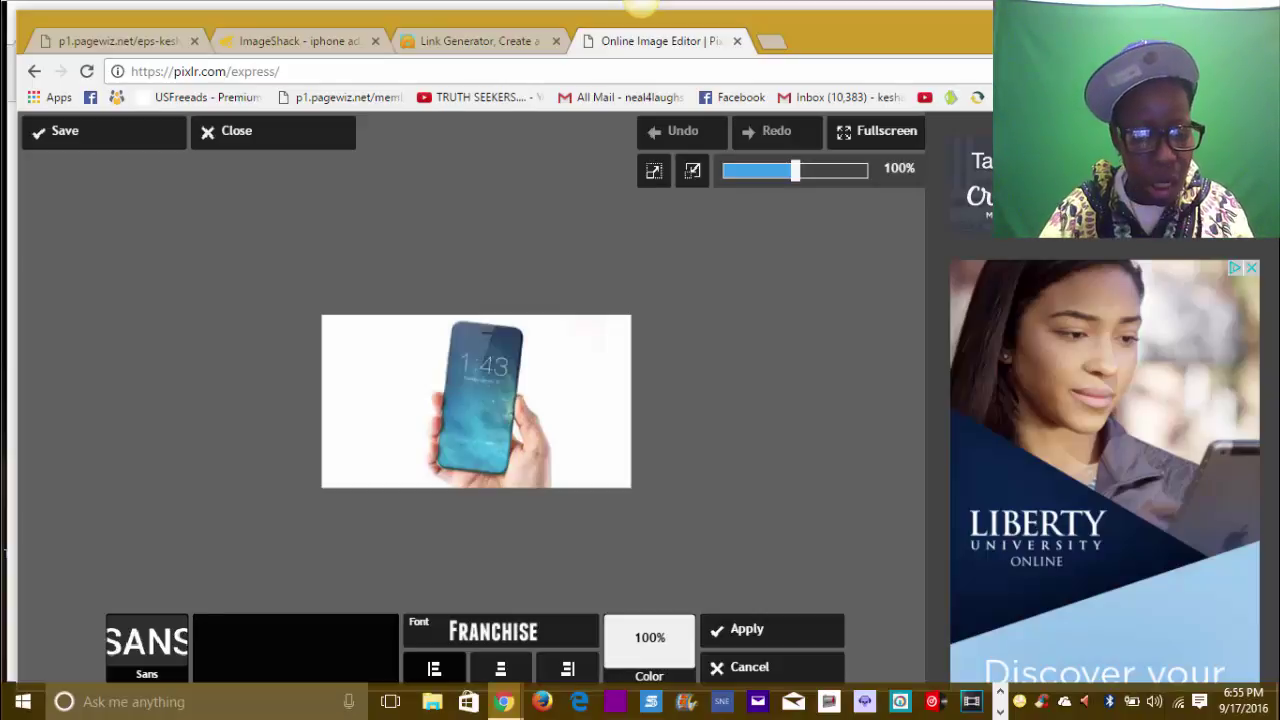
text(n)
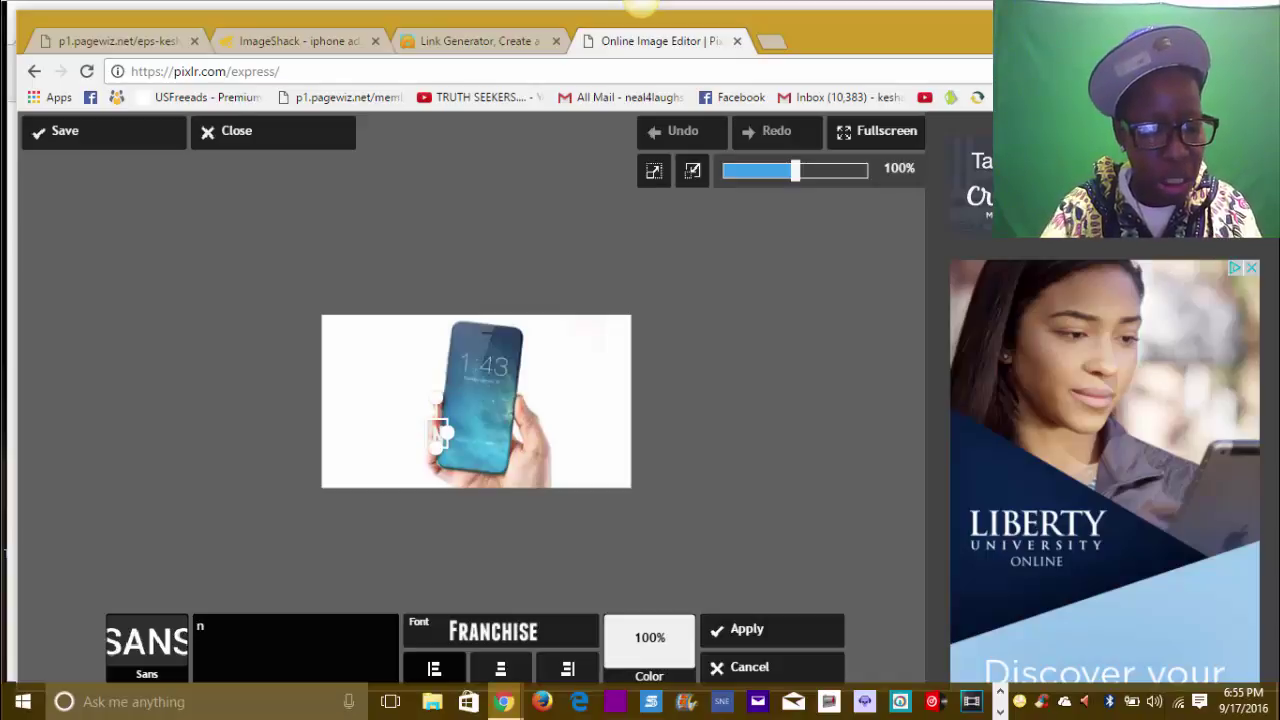
text(eeed a)
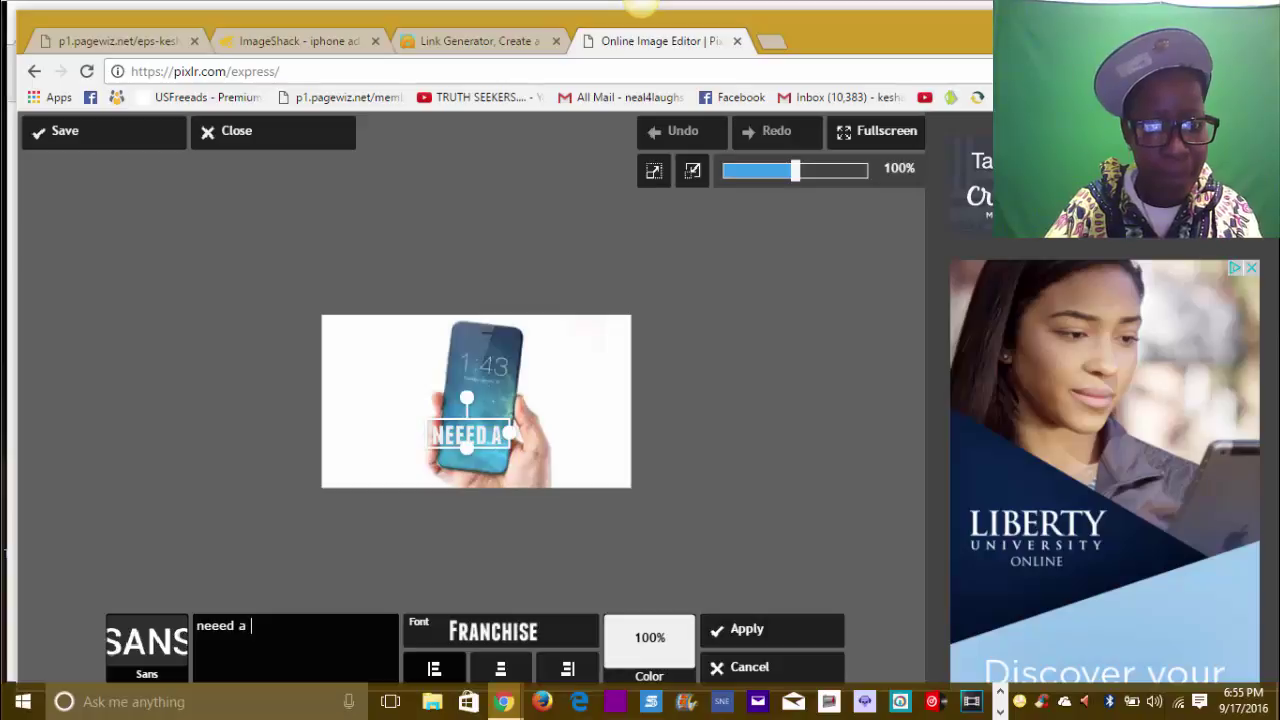
text( n)
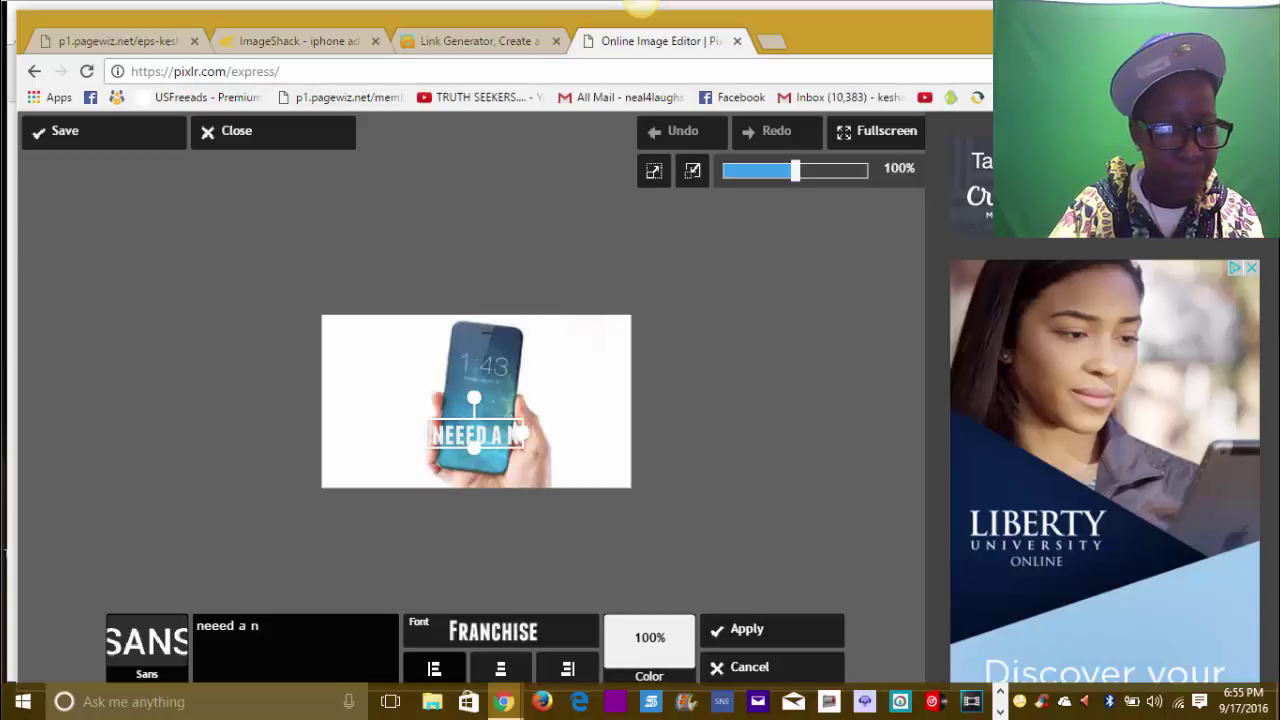
text(ew phone)
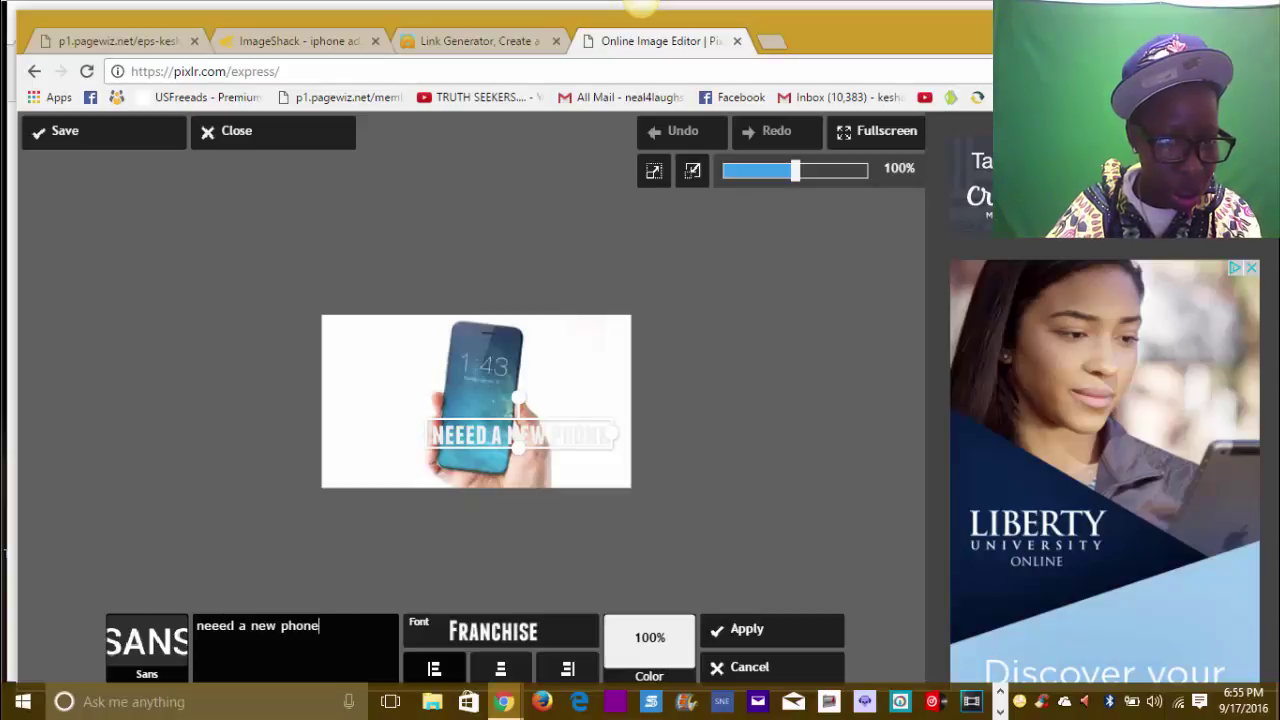
key(BackSpace)
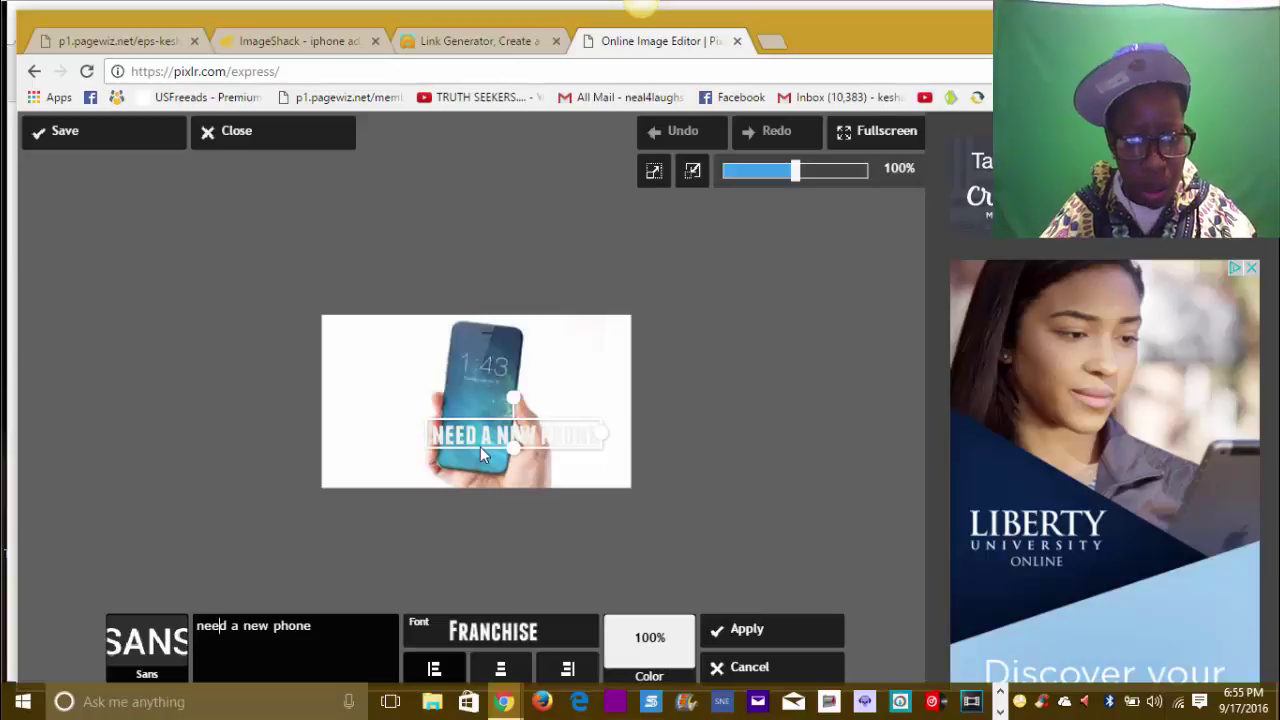
Step: Colour the headline caption red
click(648, 680)
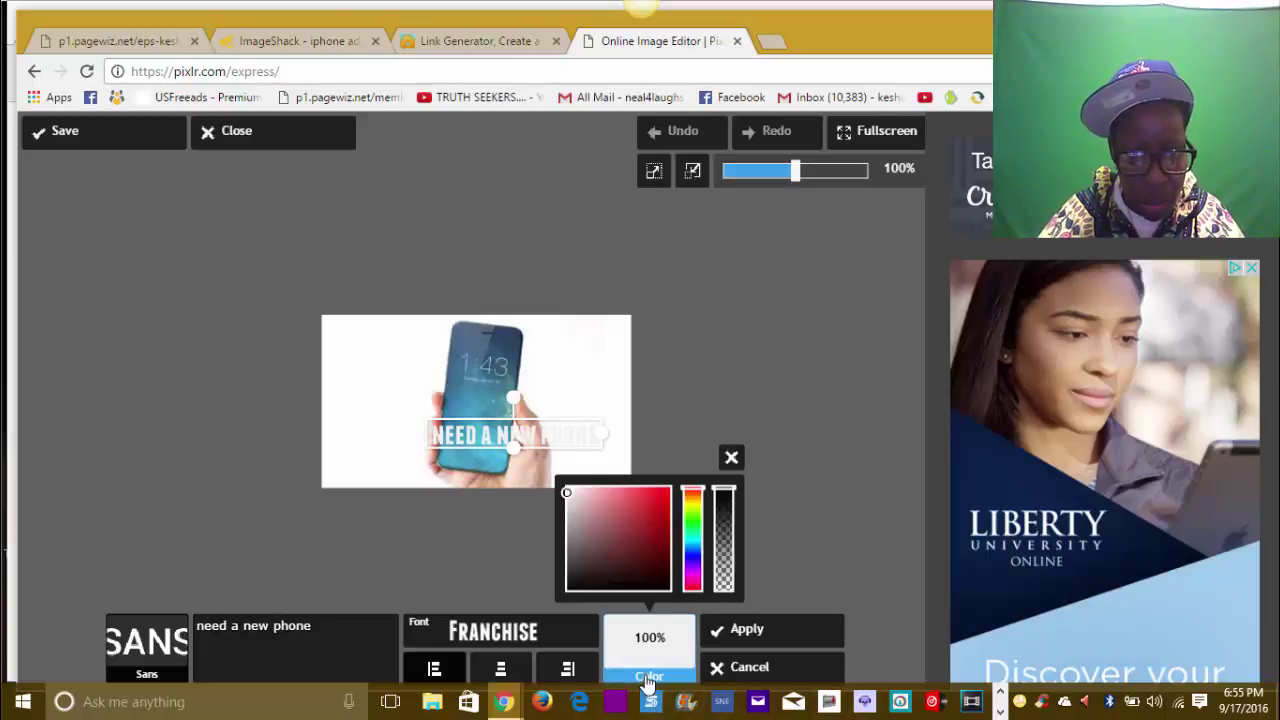
click(658, 490)
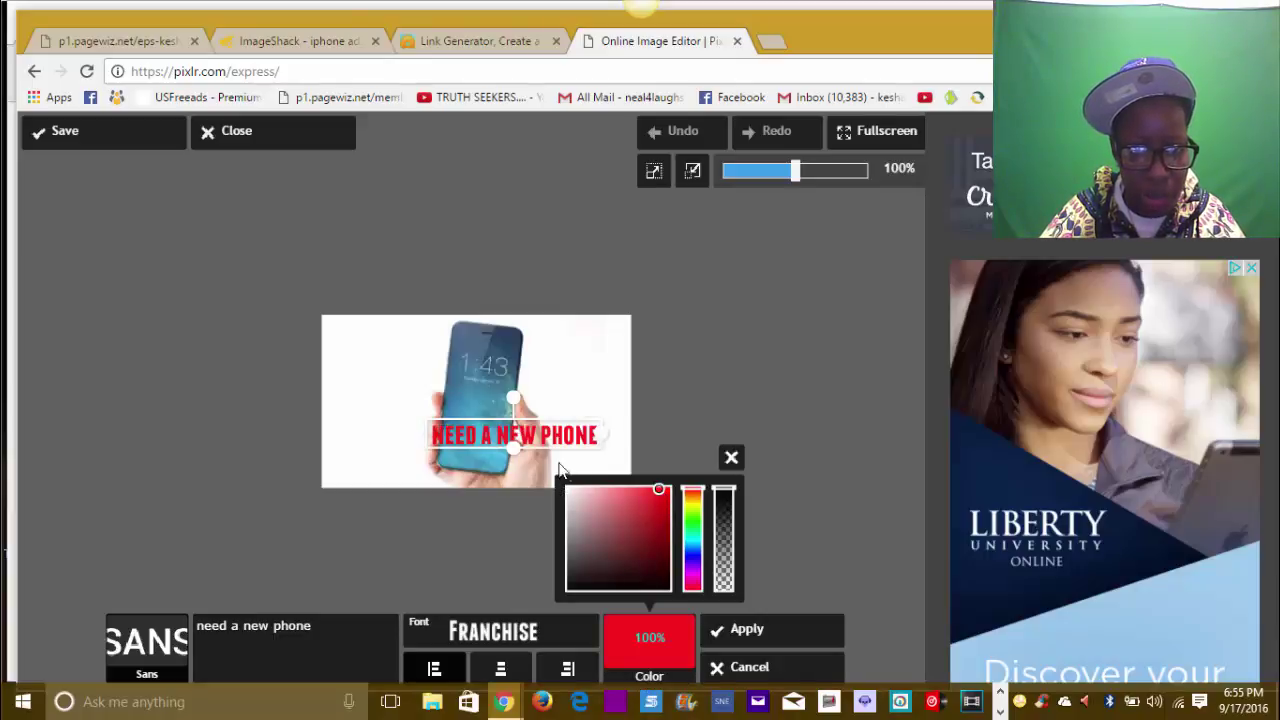
click(731, 458)
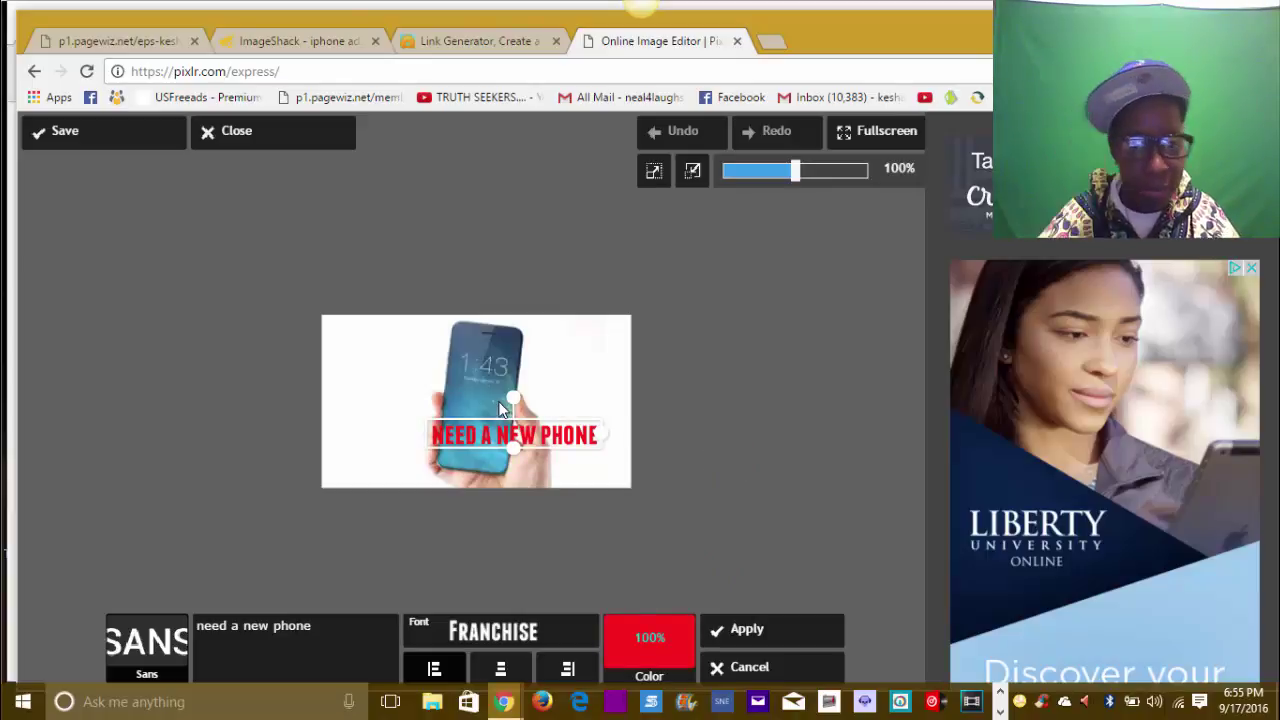
Step: Move the headline to the top-left, tilt it counter-clockwise, and end it with '?'
drag(490, 445, 388, 343)
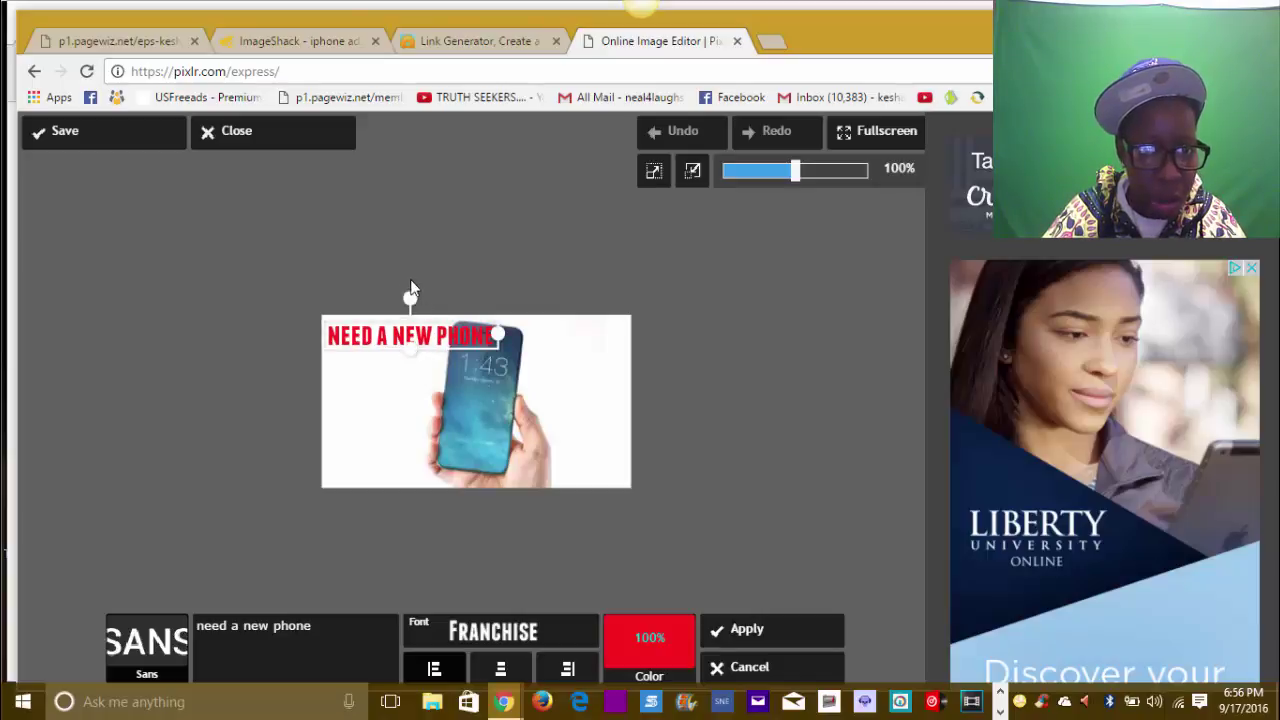
mouse_move(410, 300)
mouse_down()
mouse_move(397, 297)
mouse_move(411, 298)
mouse_up()
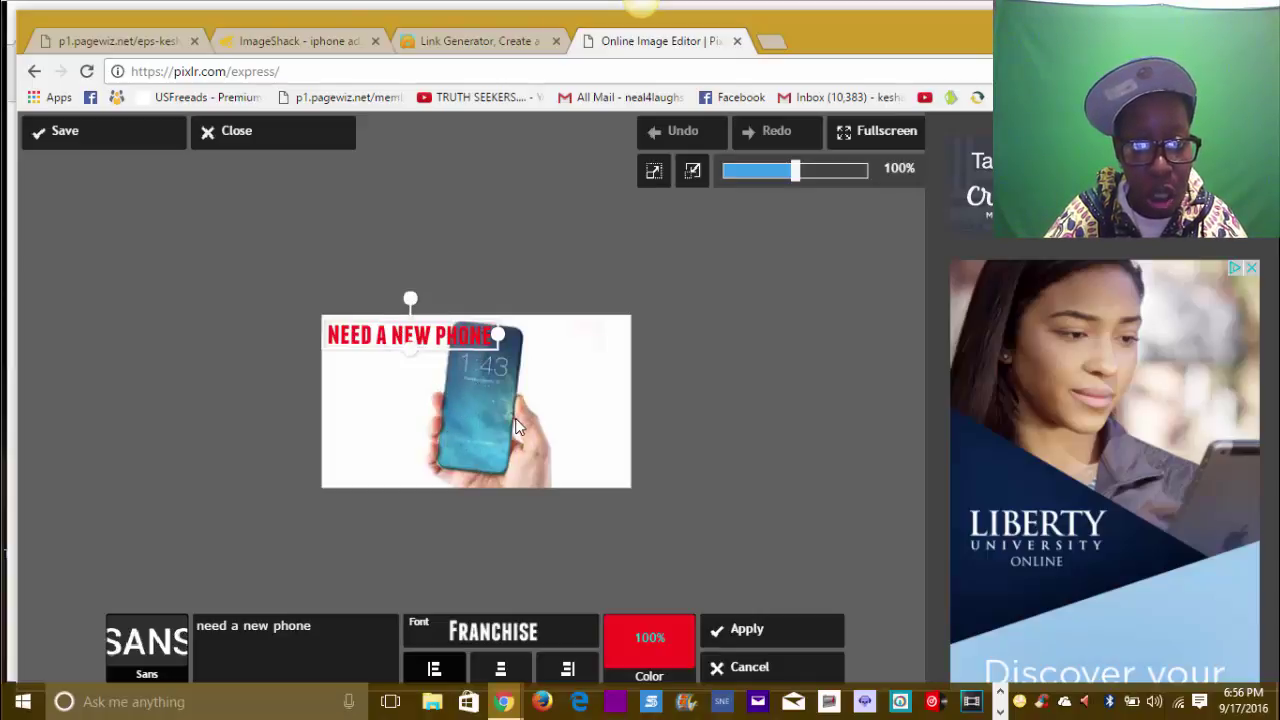
click(309, 640)
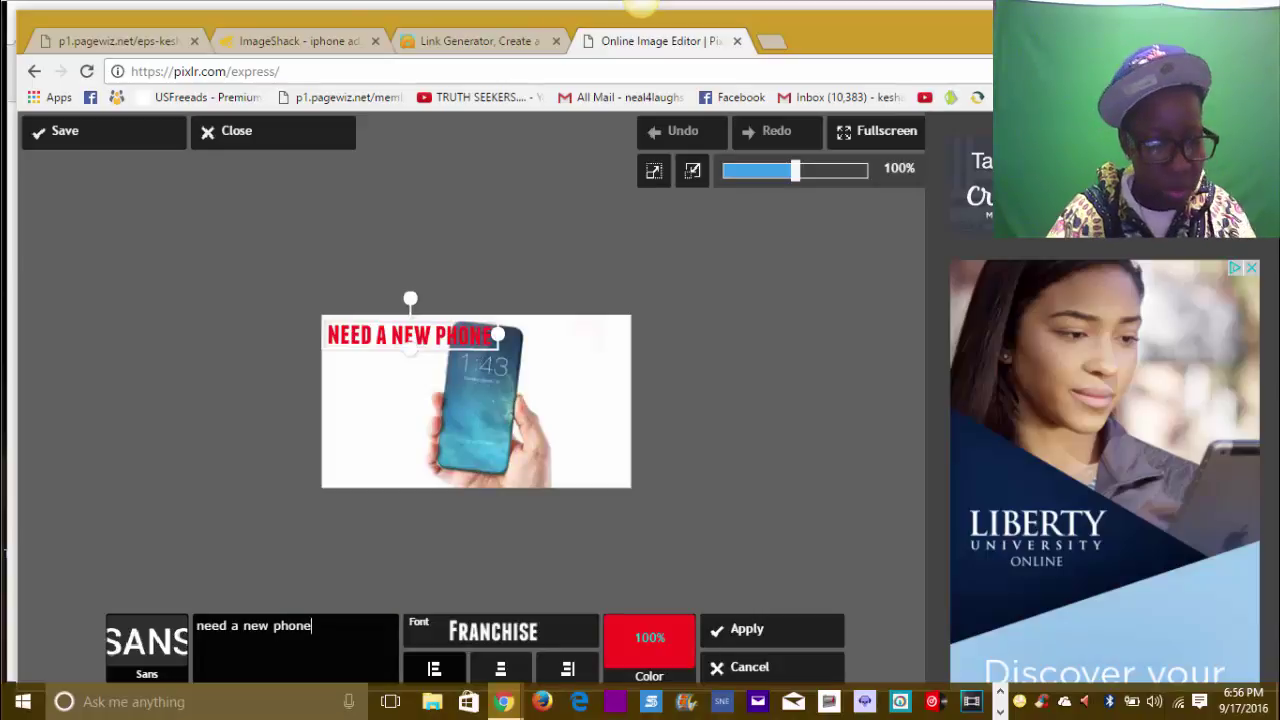
text(?)
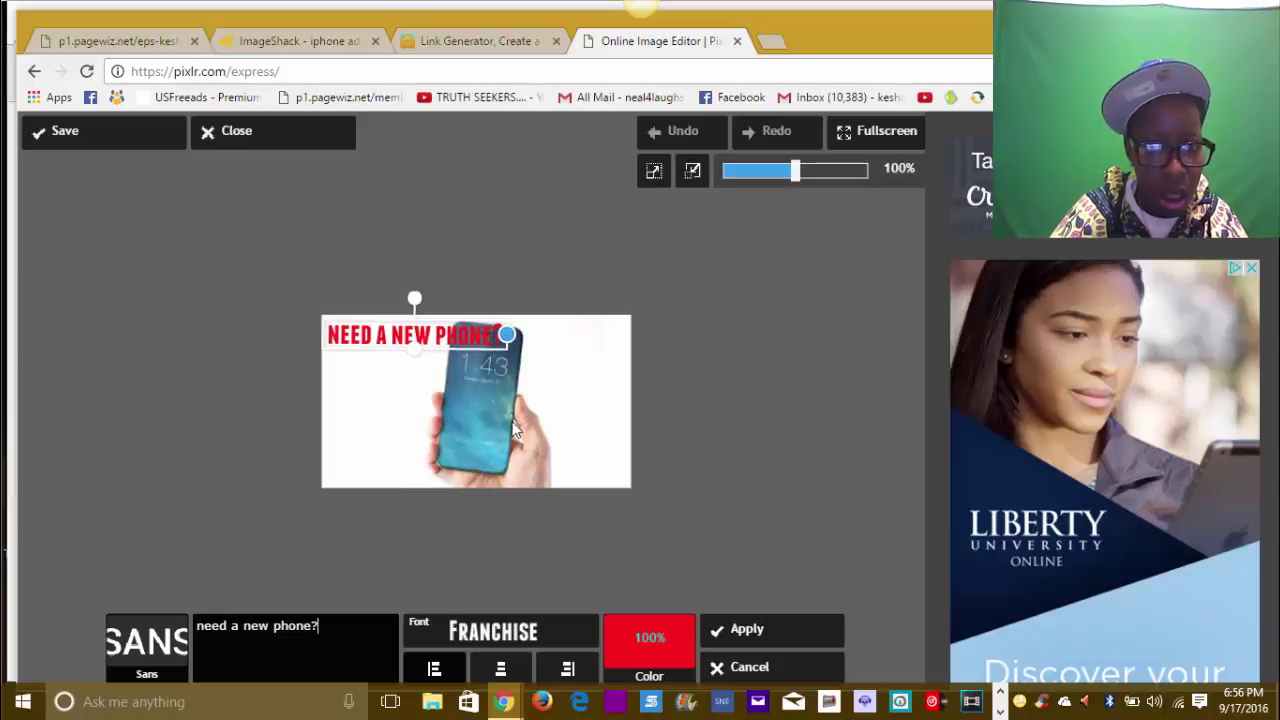
Step: Apply the headline and start a second Sans Teen caption reading 'but don't have cash'
click(790, 640)
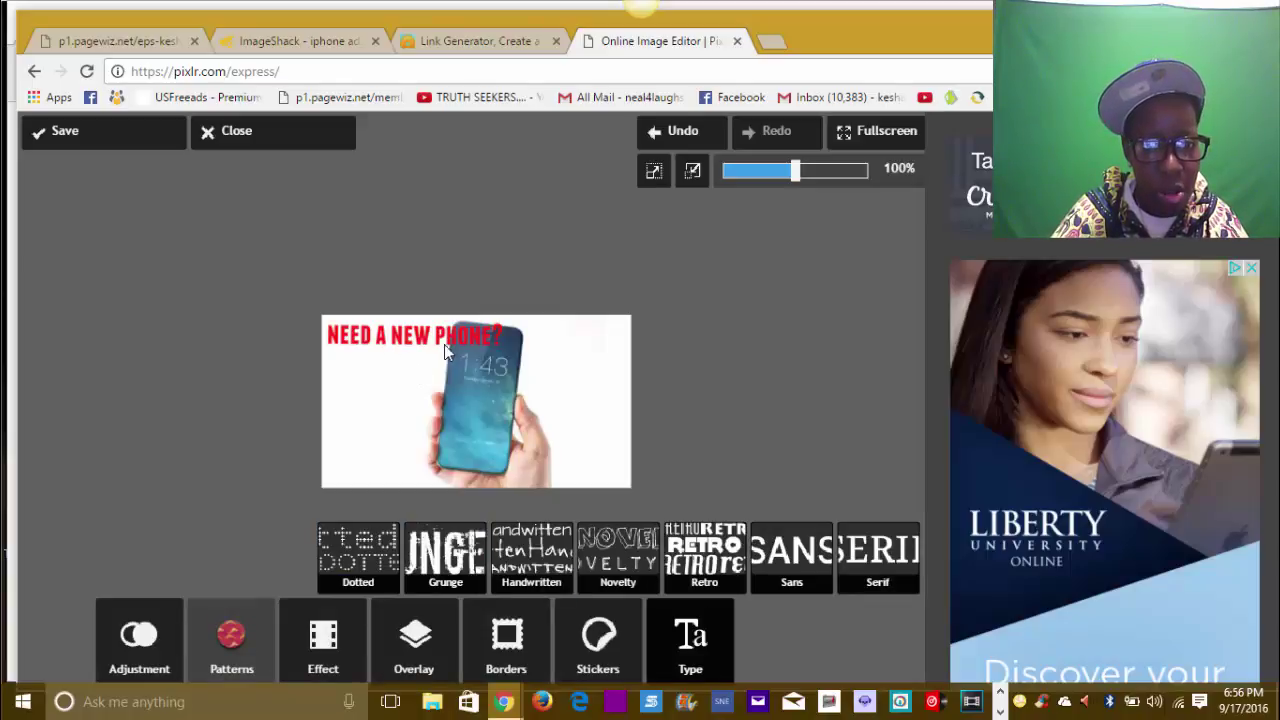
click(791, 580)
click(221, 630)
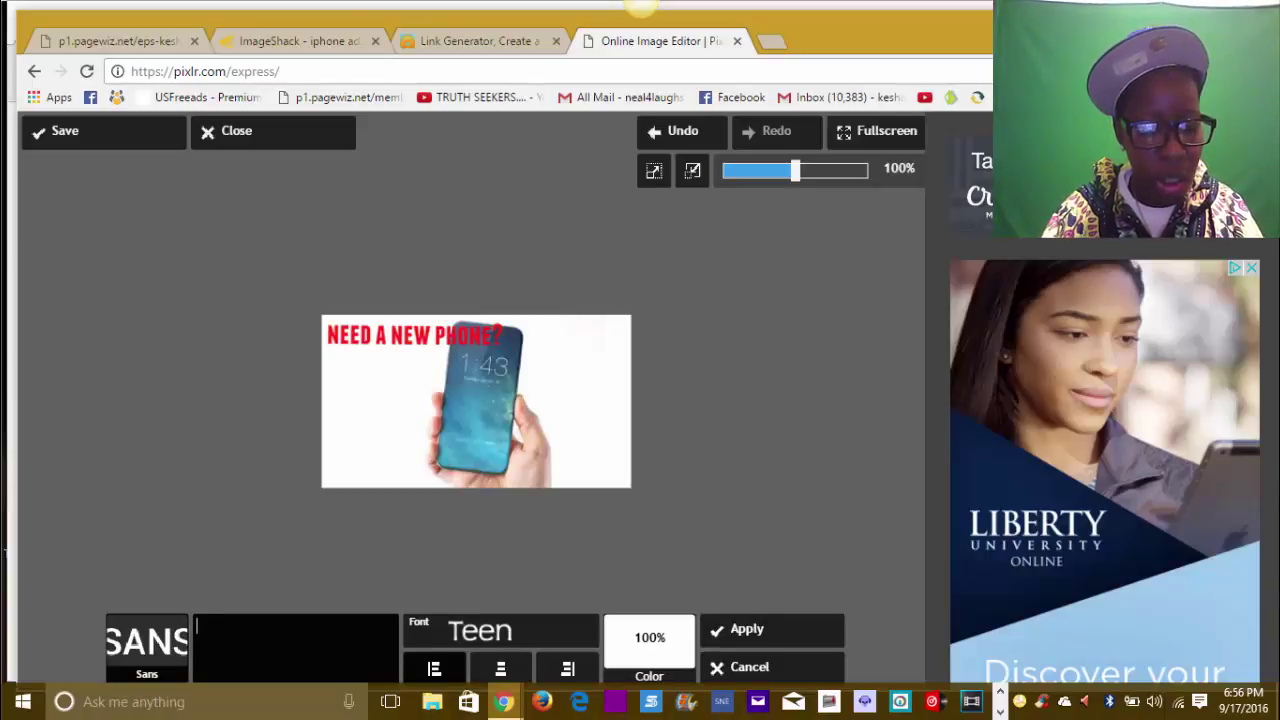
text(but )
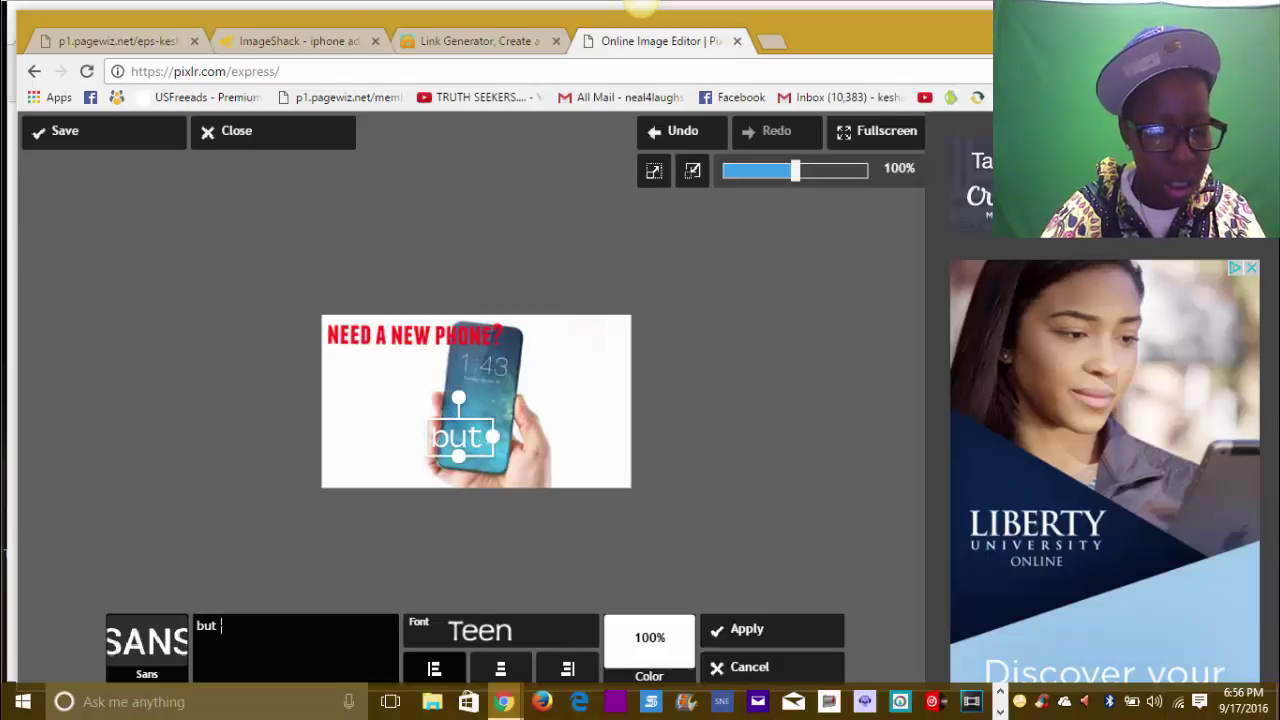
text(d)
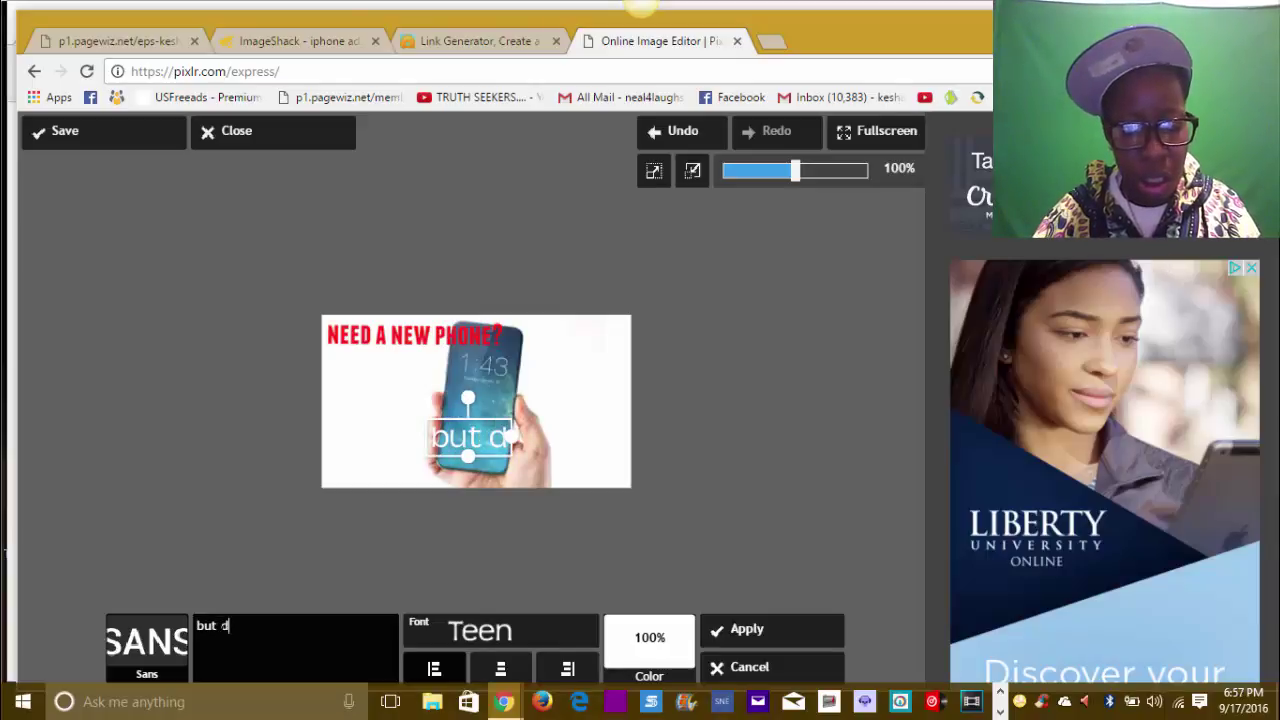
text(on)
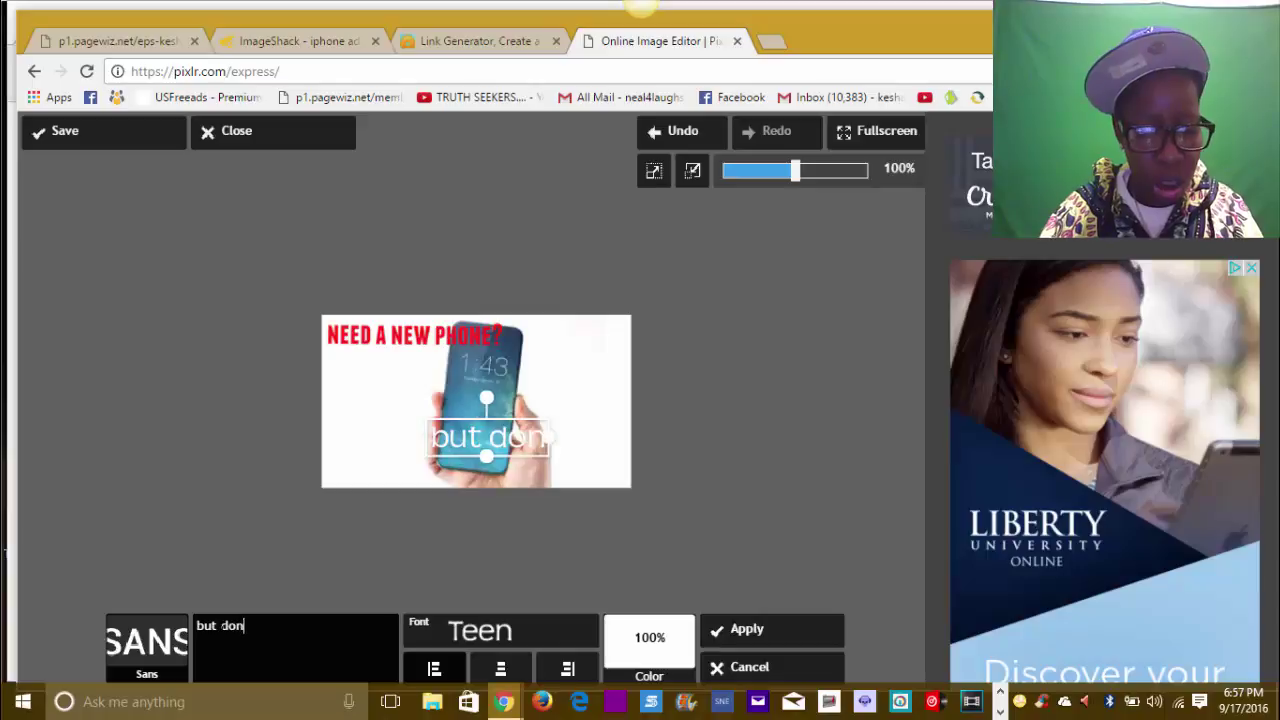
text('t have)
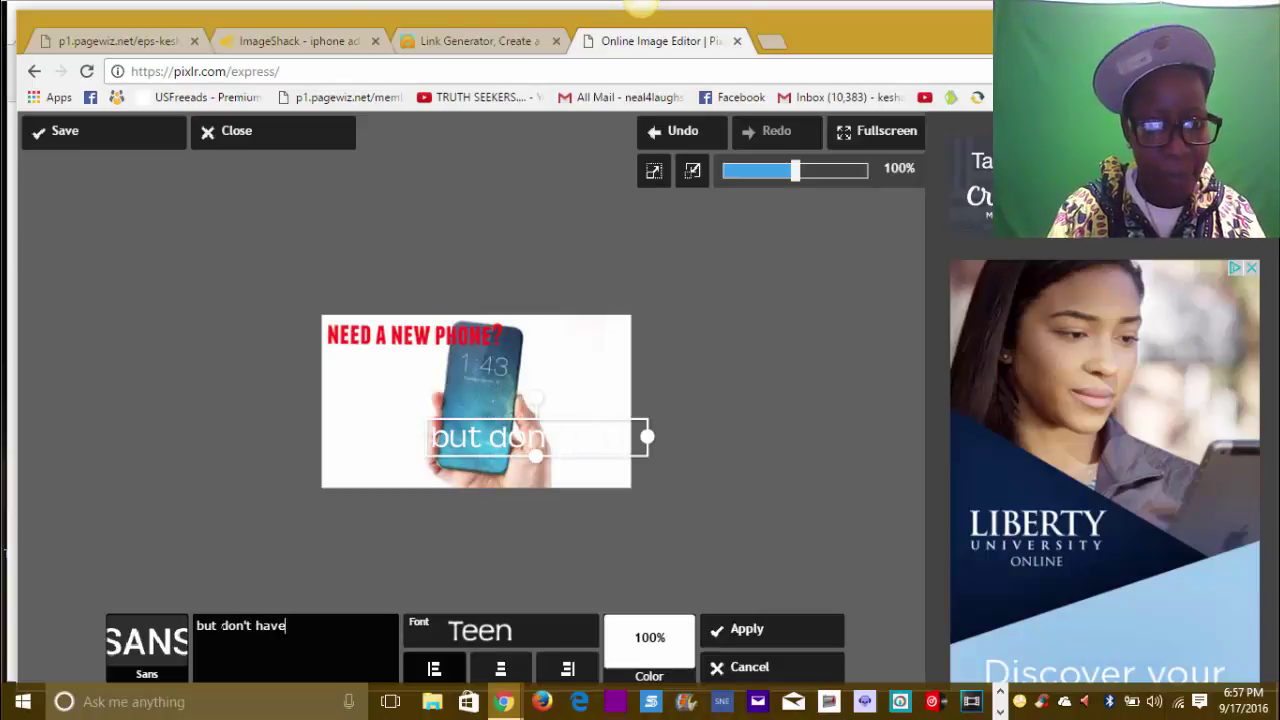
text( cas)
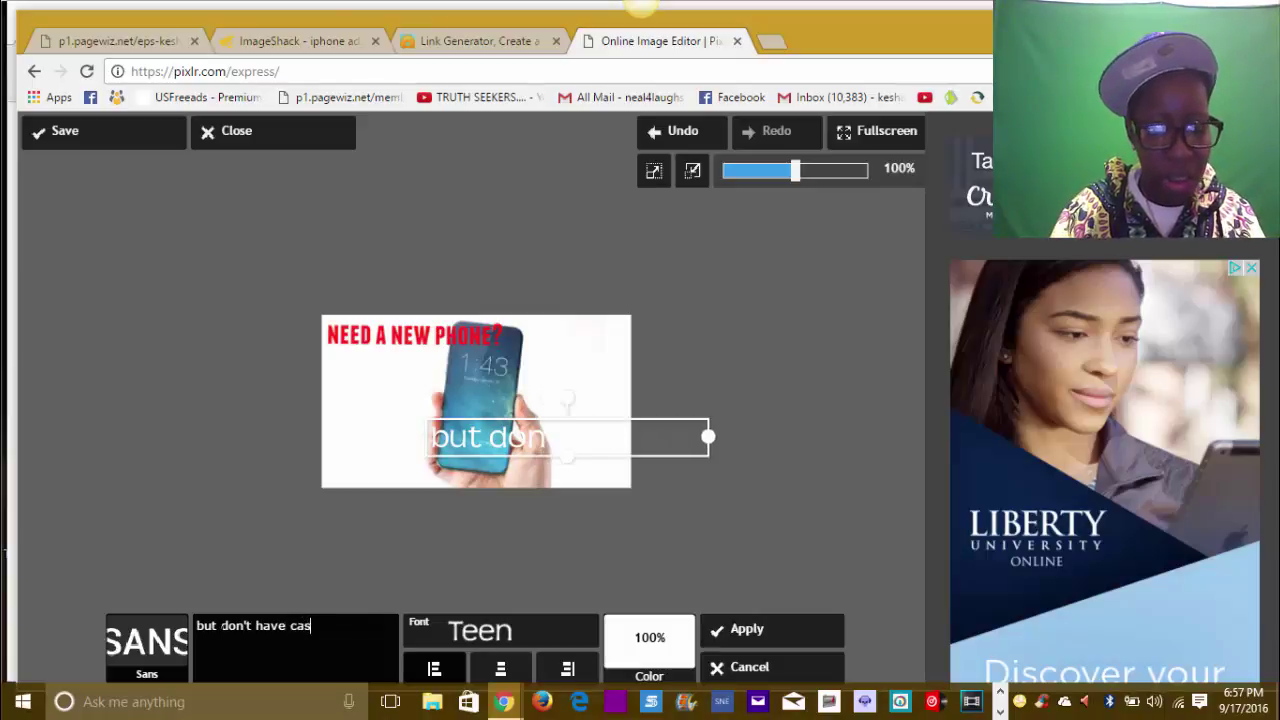
text(h)
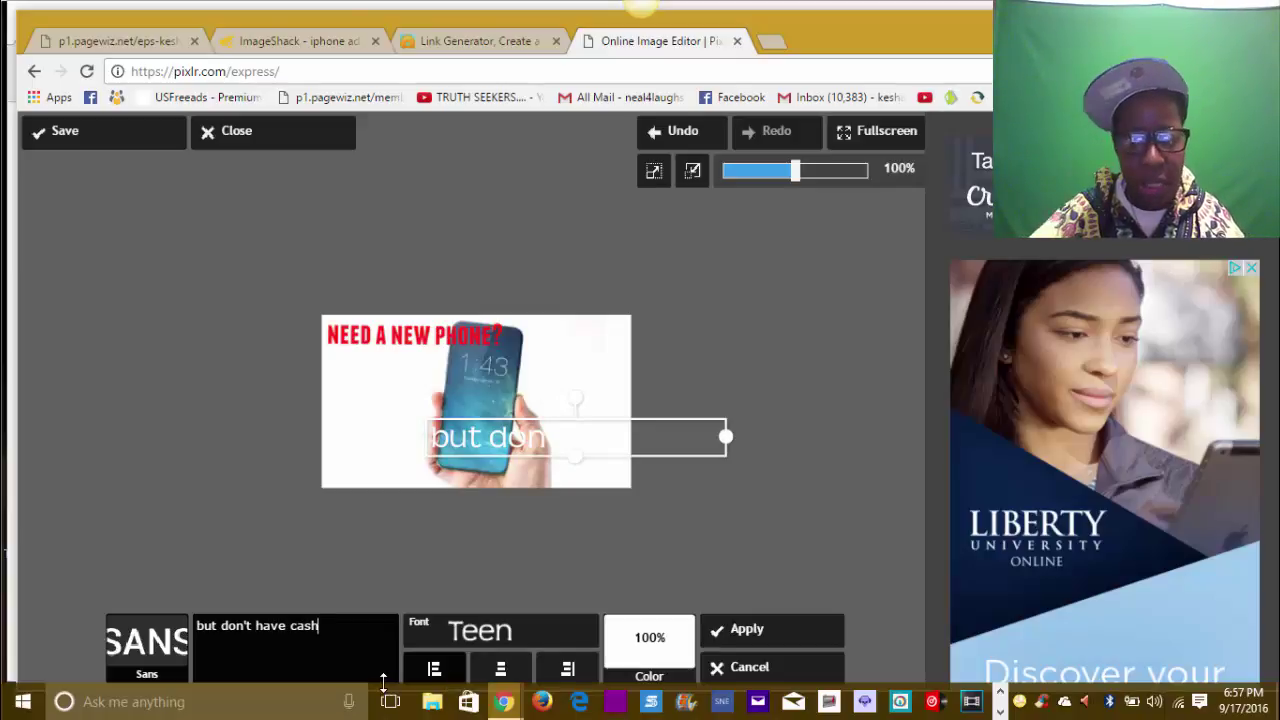
Step: Reword the second caption to 'but don't extra cash' and narrow its text box
key(BackSpace)
key(BackSpace)
key(BackSpace)
key(BackSpace)
key(BackSpace)
key(BackSpace)
key(BackSpace)
key(BackSpace)
key(BackSpace)
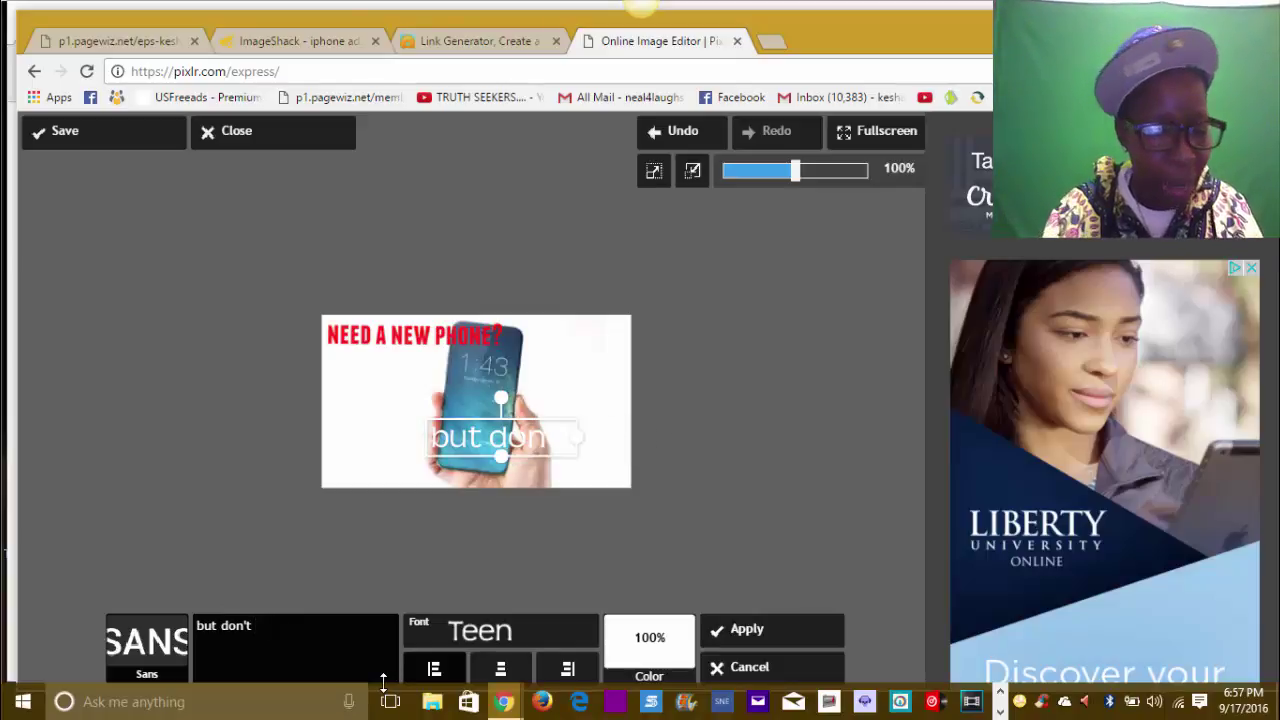
text(extr)
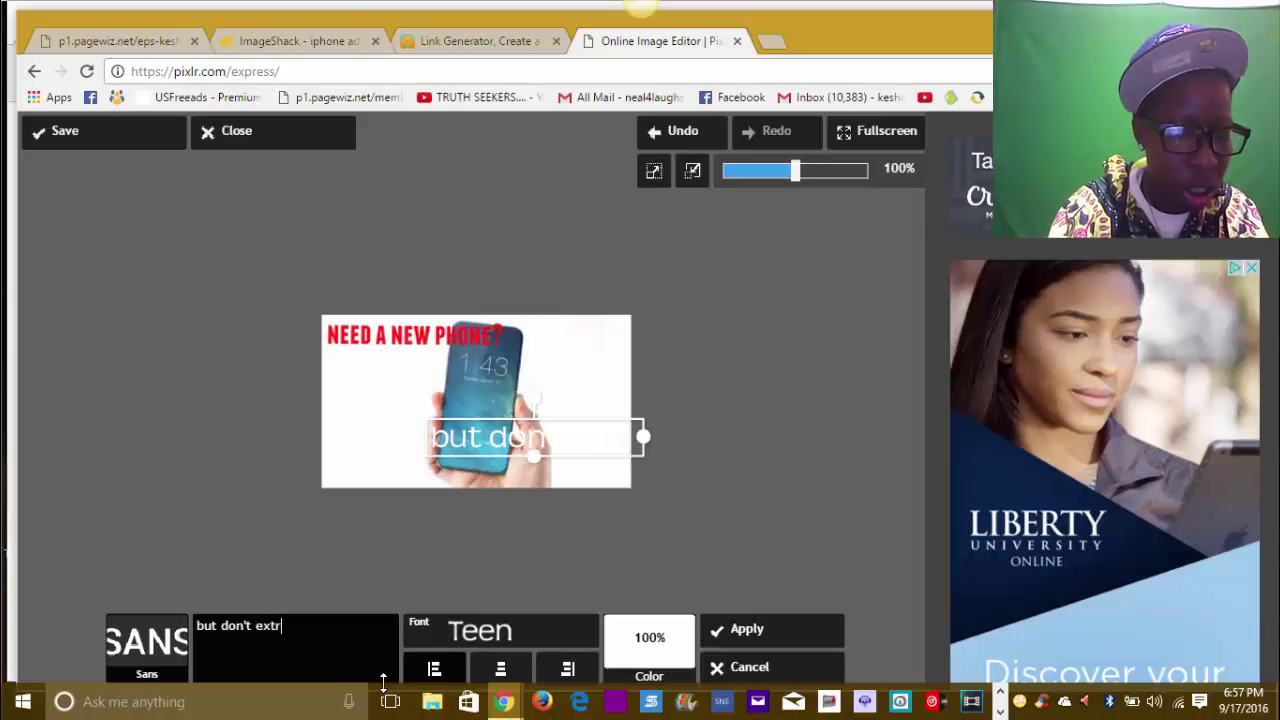
text(a ca)
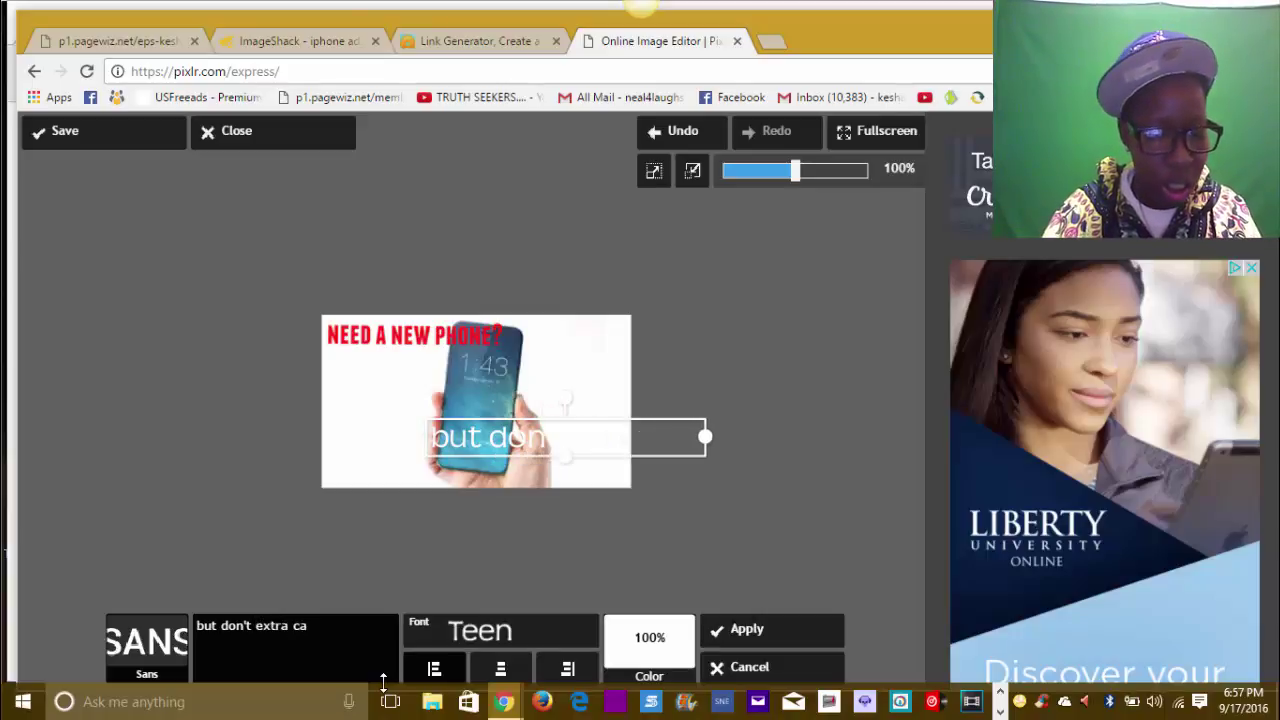
text(sh)
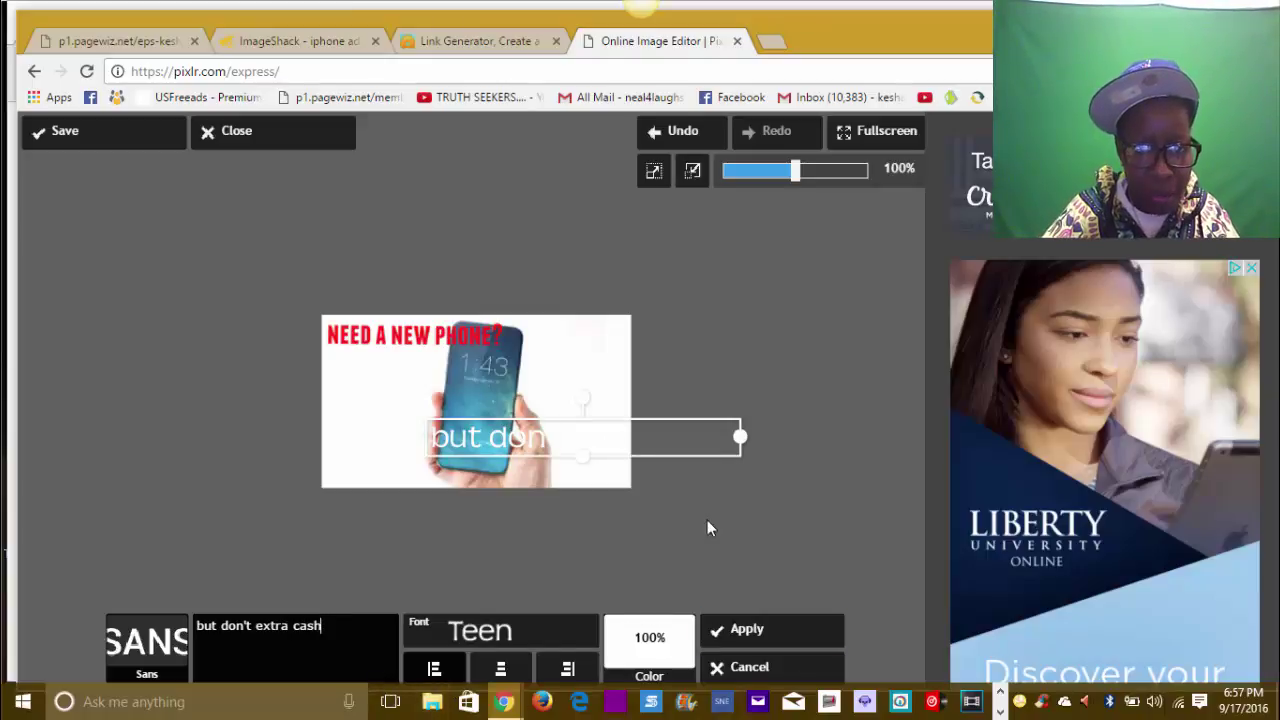
drag(740, 443, 695, 448)
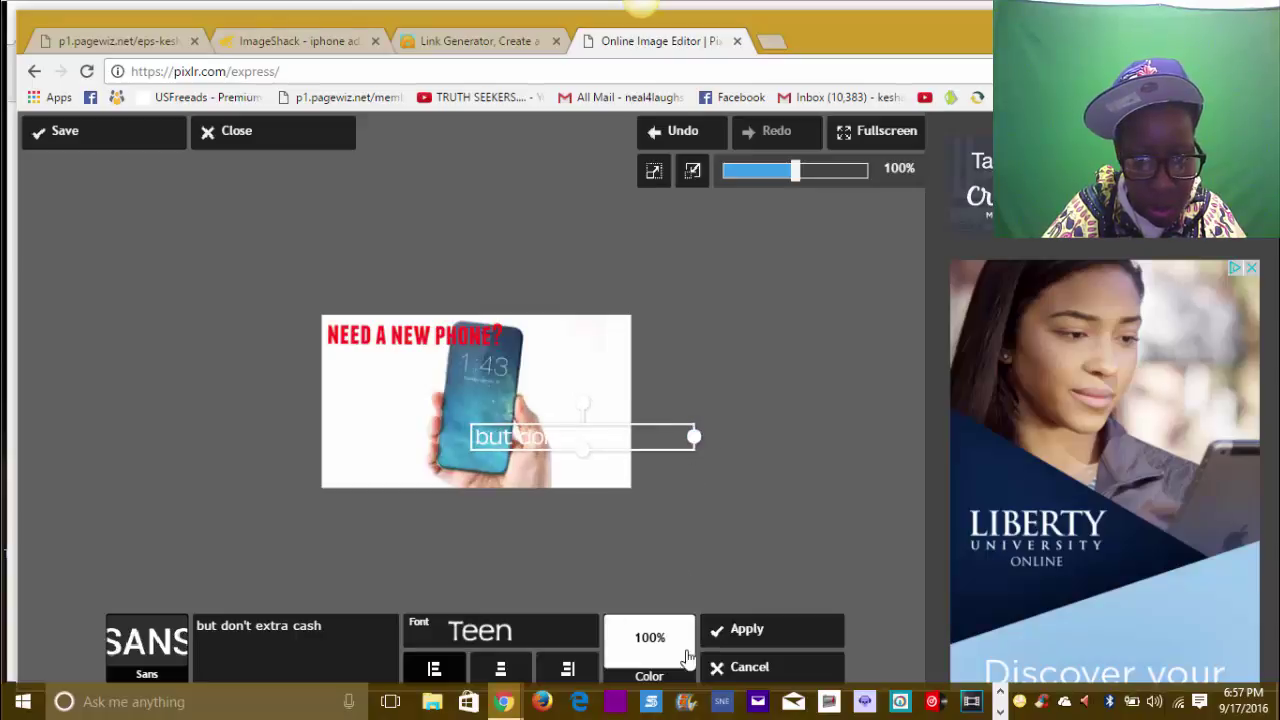
click(649, 650)
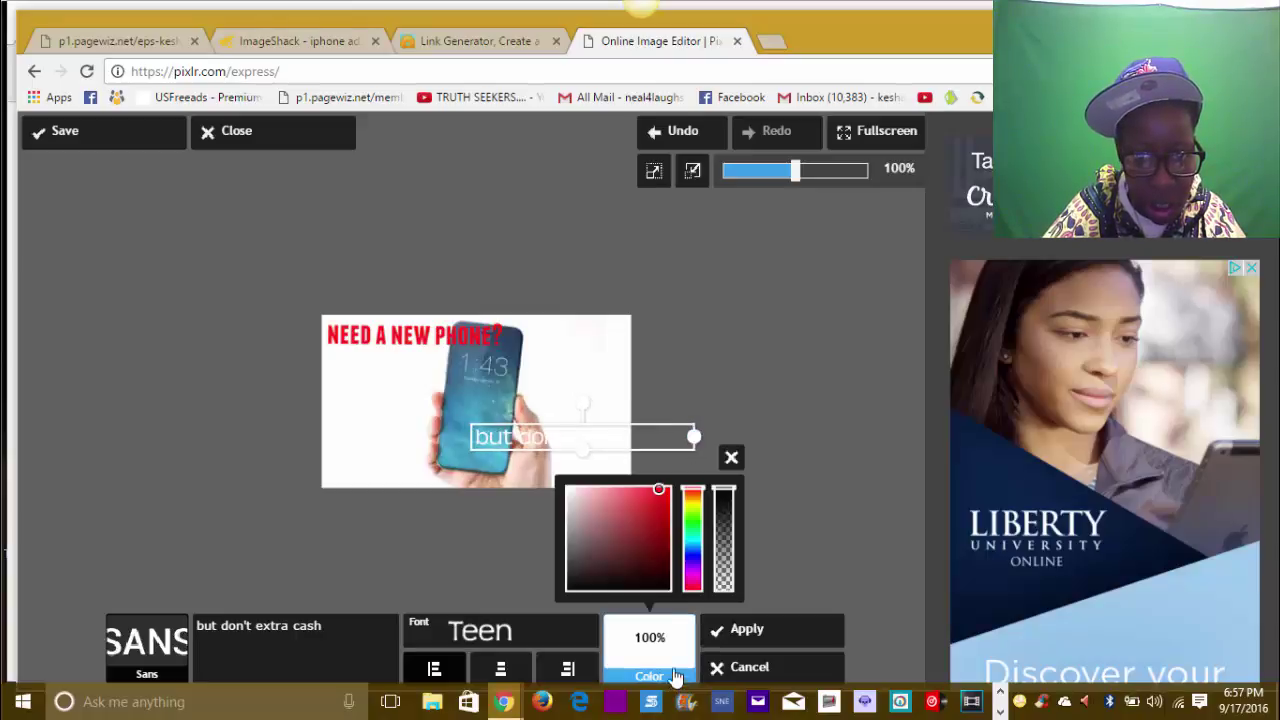
Step: Make the second caption red in the Franchise font and move it up under the headline
click(661, 499)
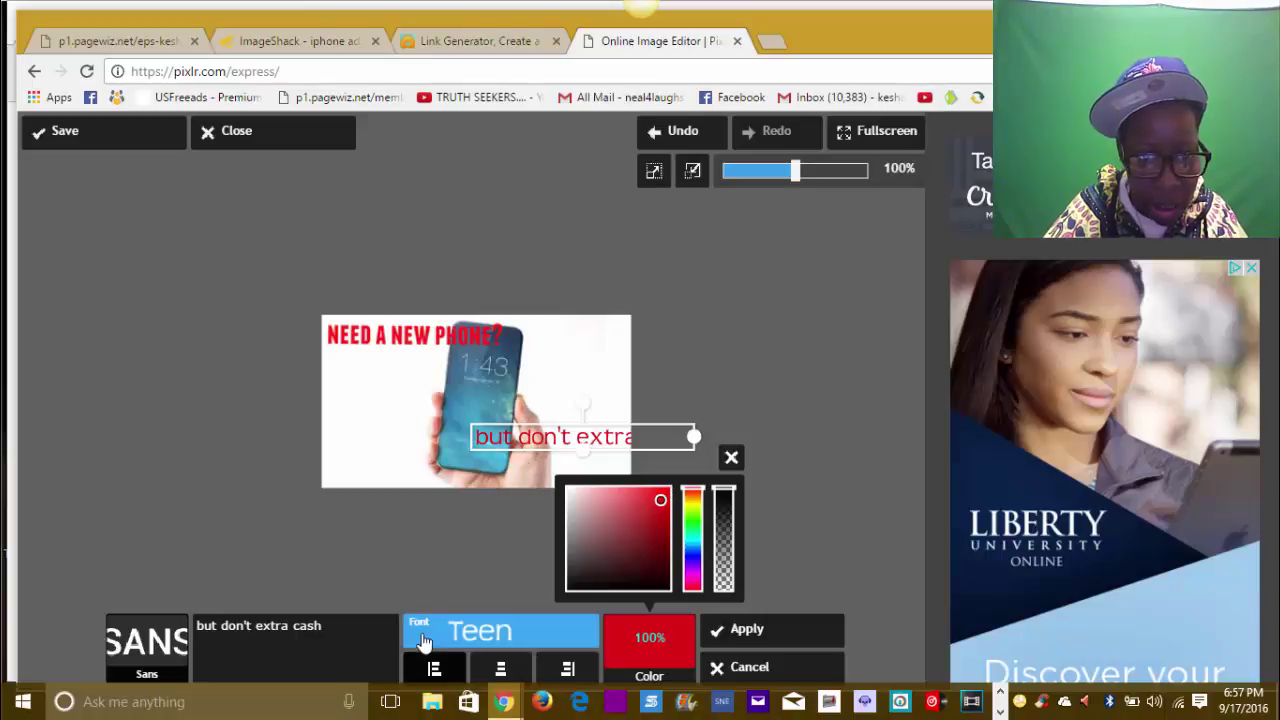
click(512, 640)
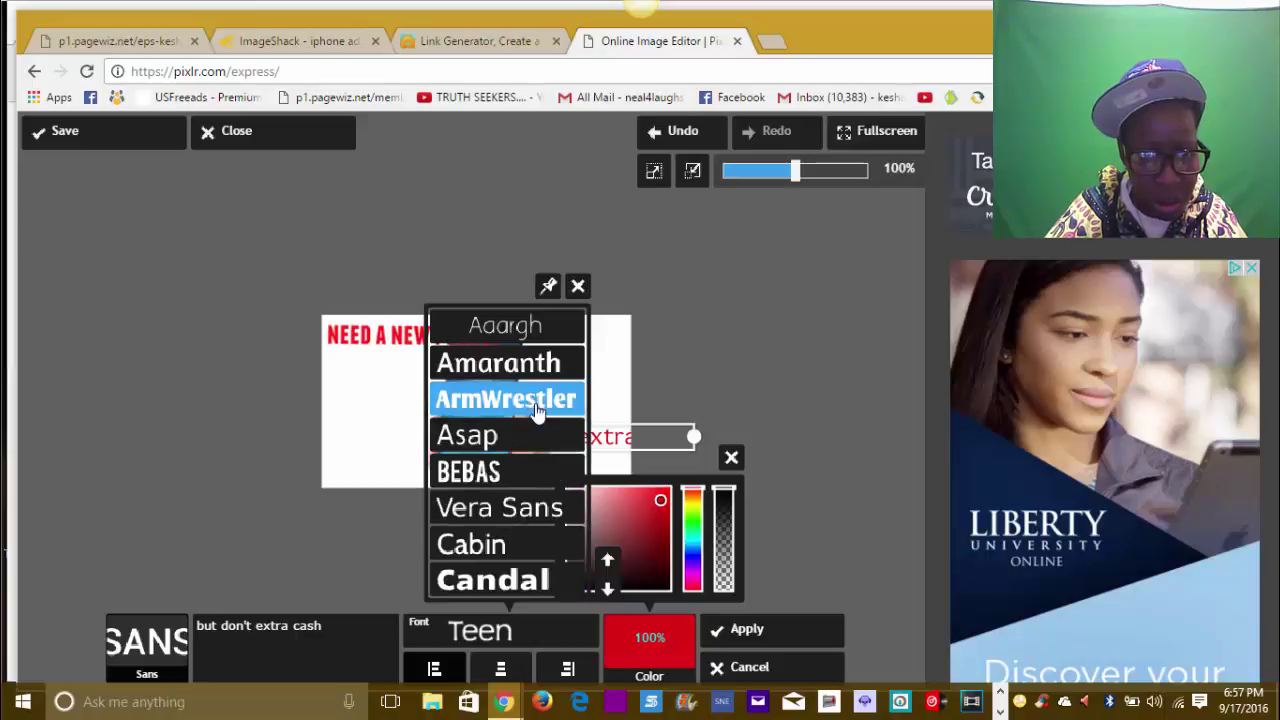
click(609, 590)
click(609, 590)
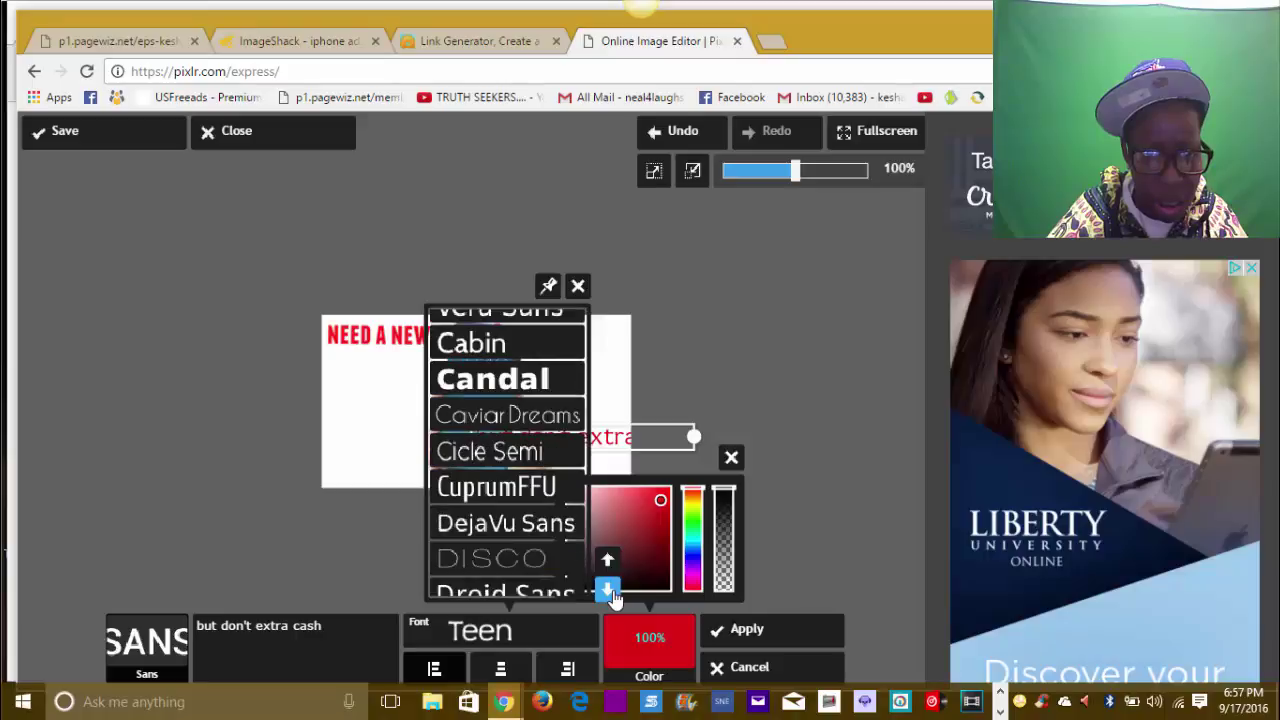
click(609, 590)
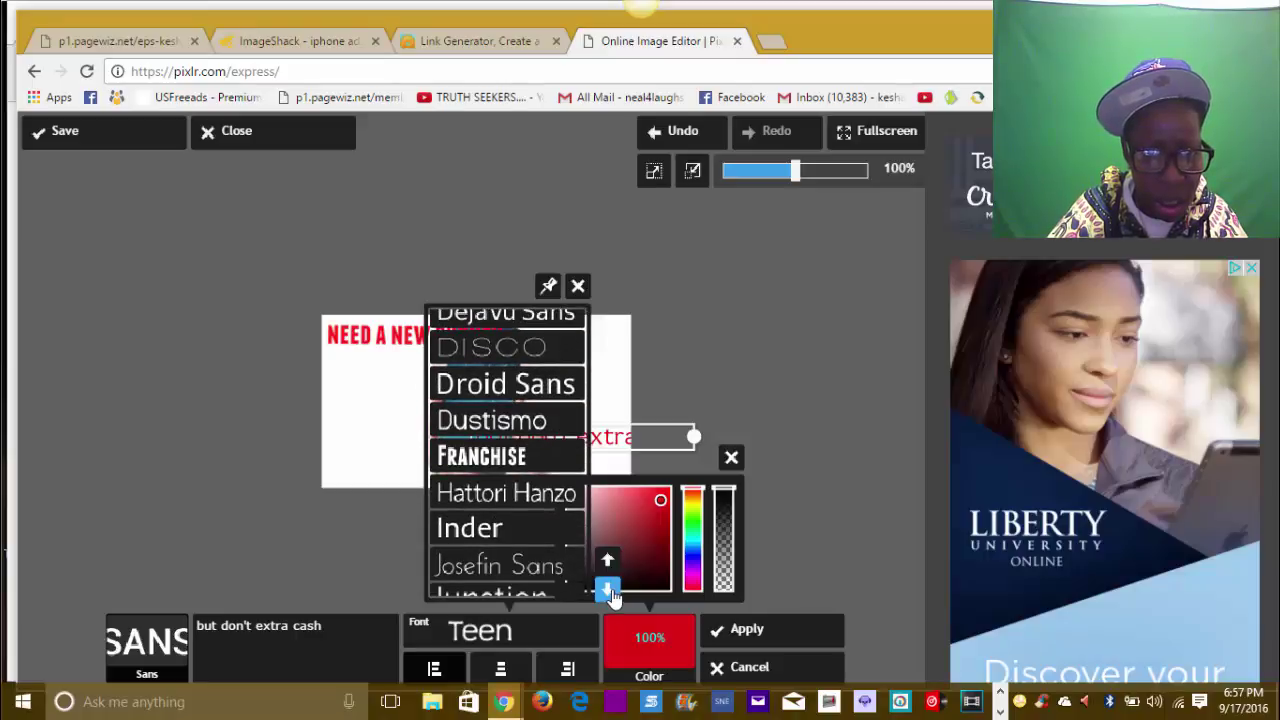
click(507, 460)
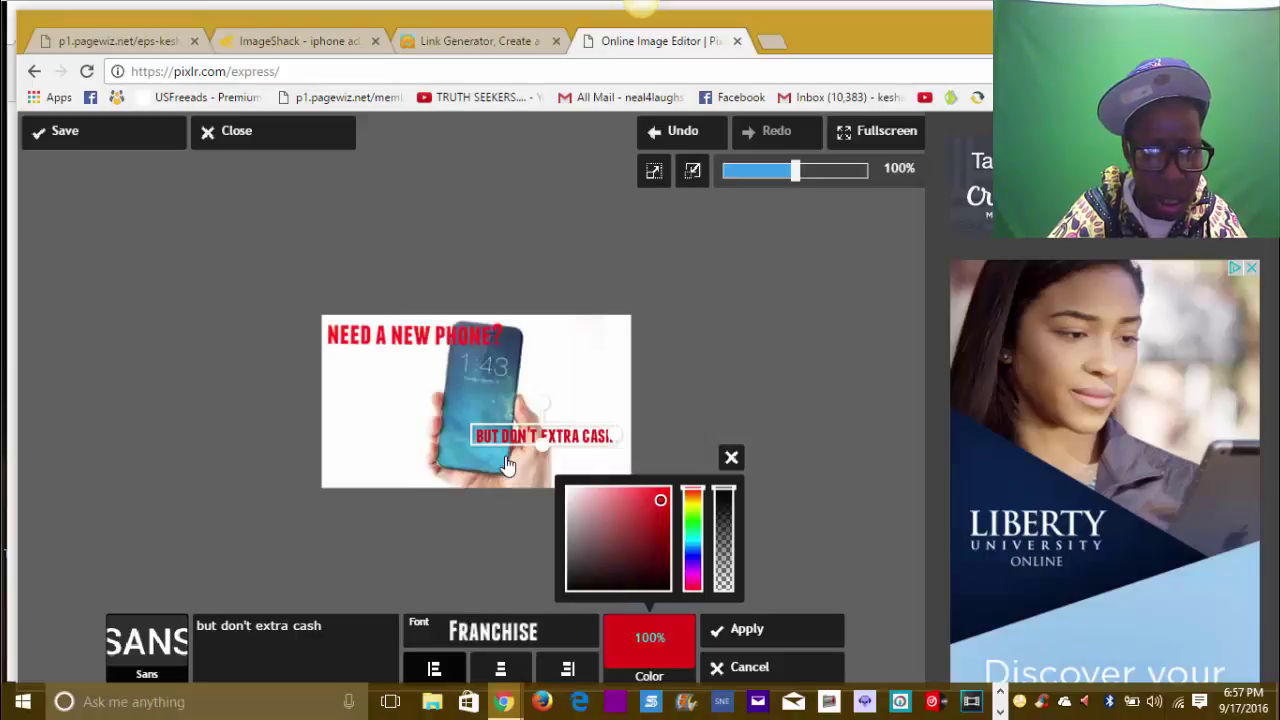
drag(556, 433, 397, 341)
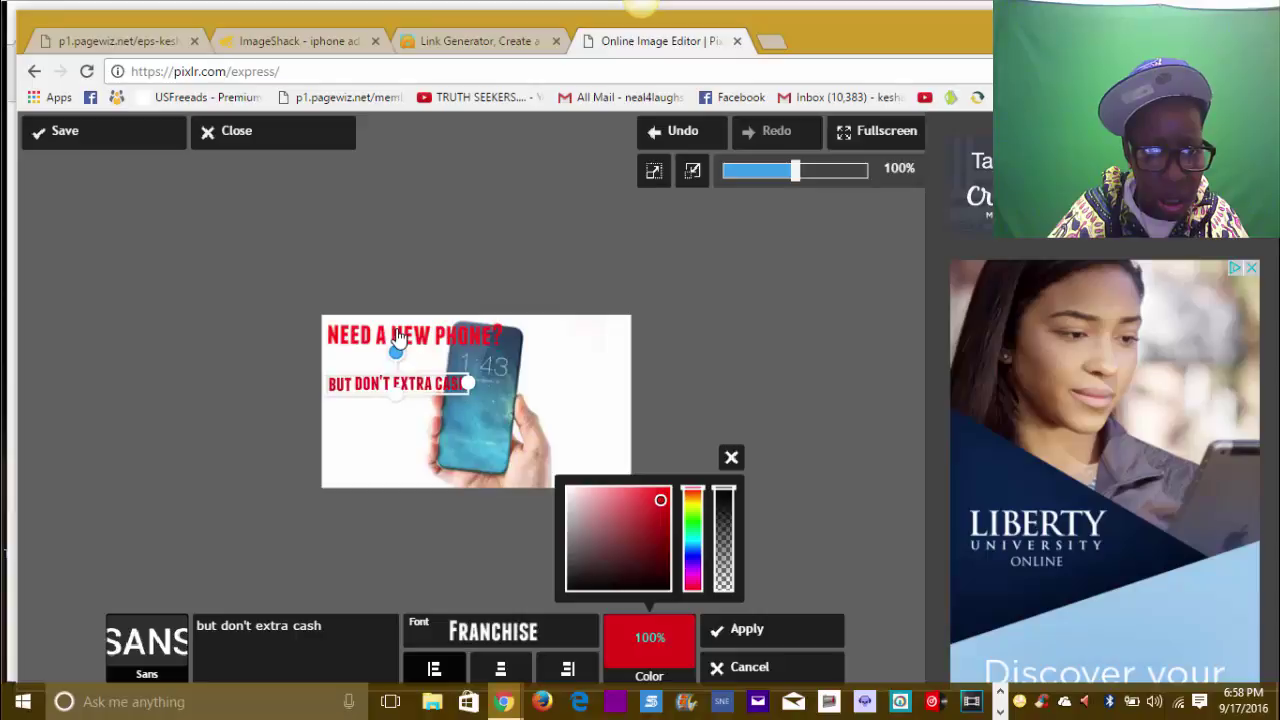
Step: Nudge the second caption so it sits just under the NEED A NEW PHONE? headline
click(397, 408)
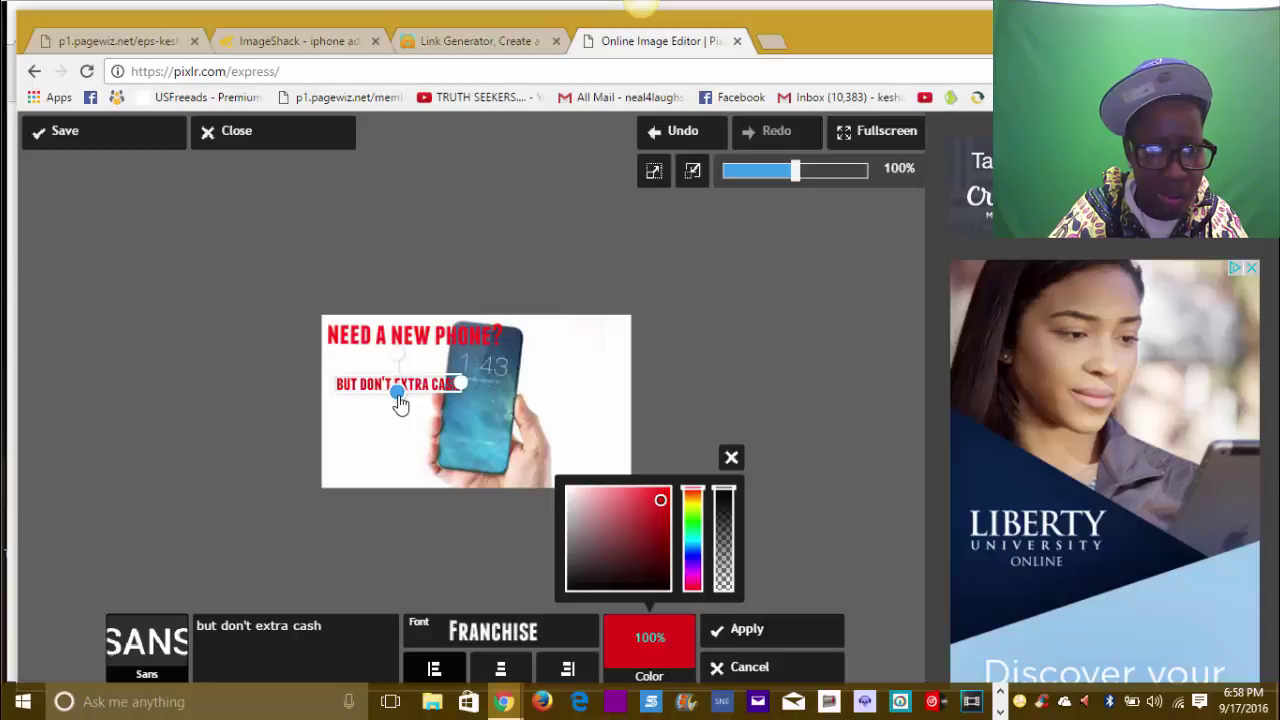
click(399, 403)
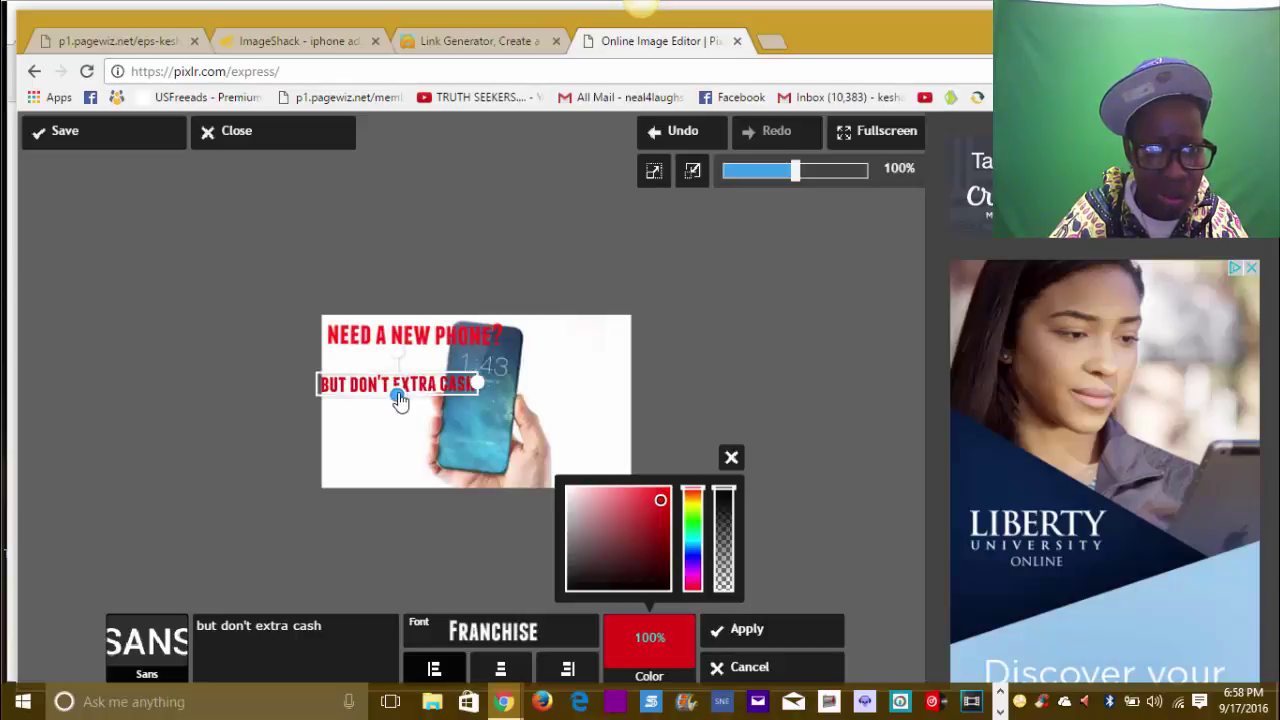
drag(391, 384, 411, 400)
click(399, 384)
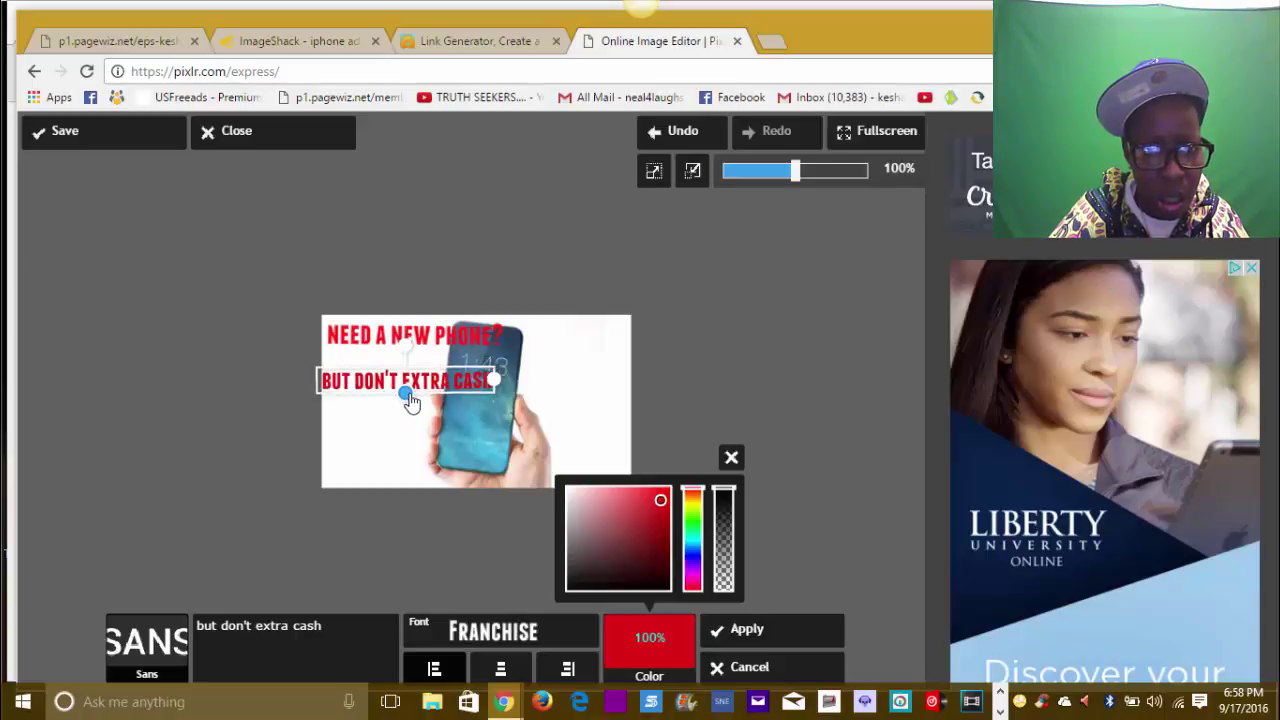
click(408, 387)
drag(408, 383, 411, 382)
click(411, 387)
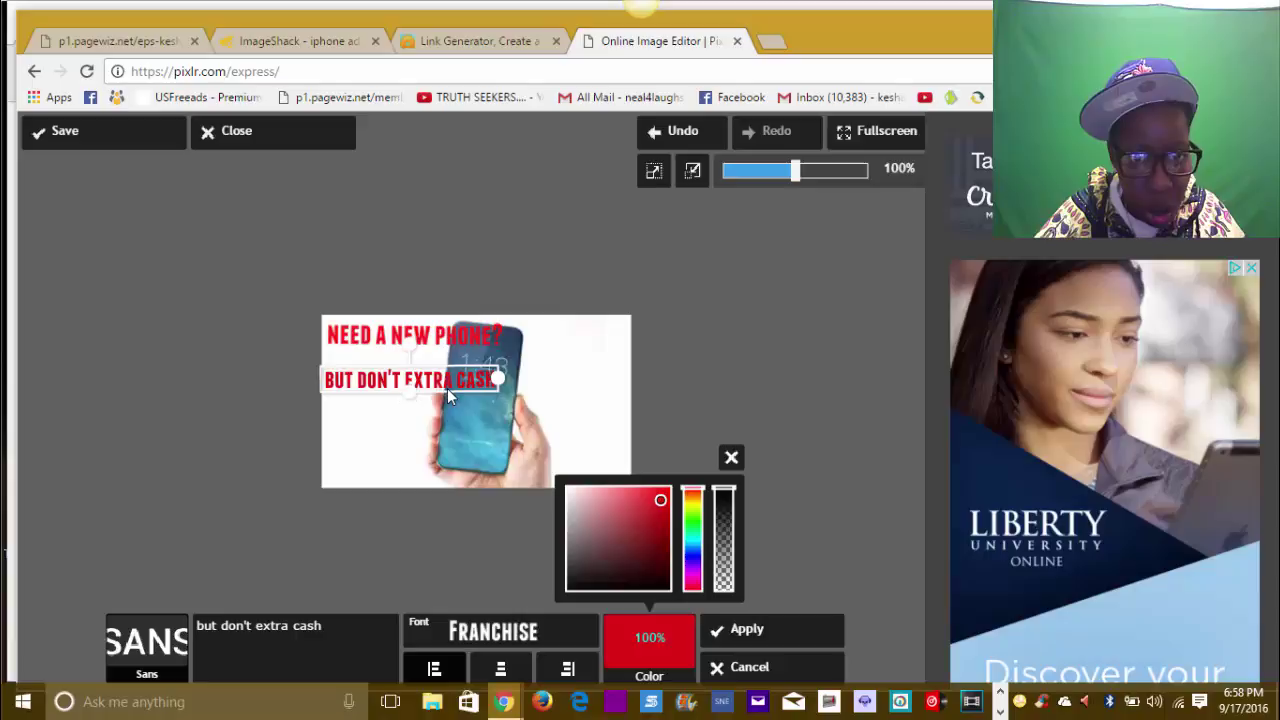
Step: Insert 'have' so it reads BUT DON'T HAVE EXTRA CASH, and apply the caption
click(270, 638)
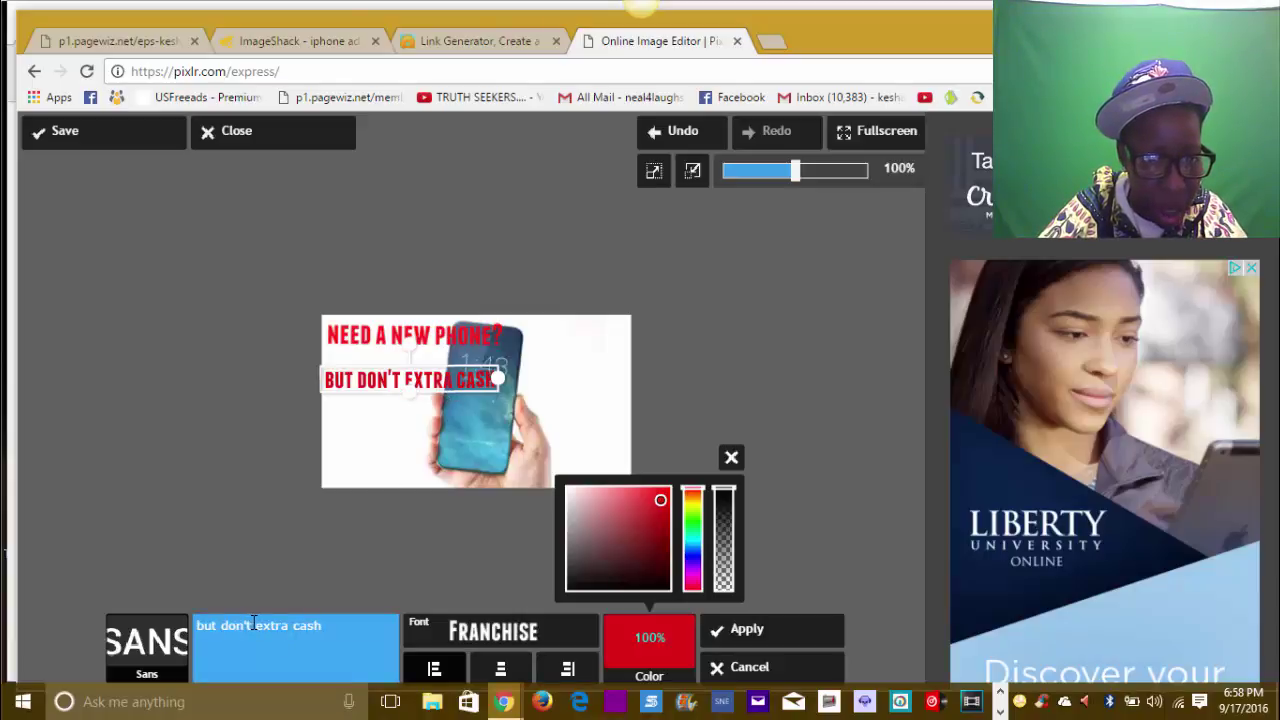
click(253, 624)
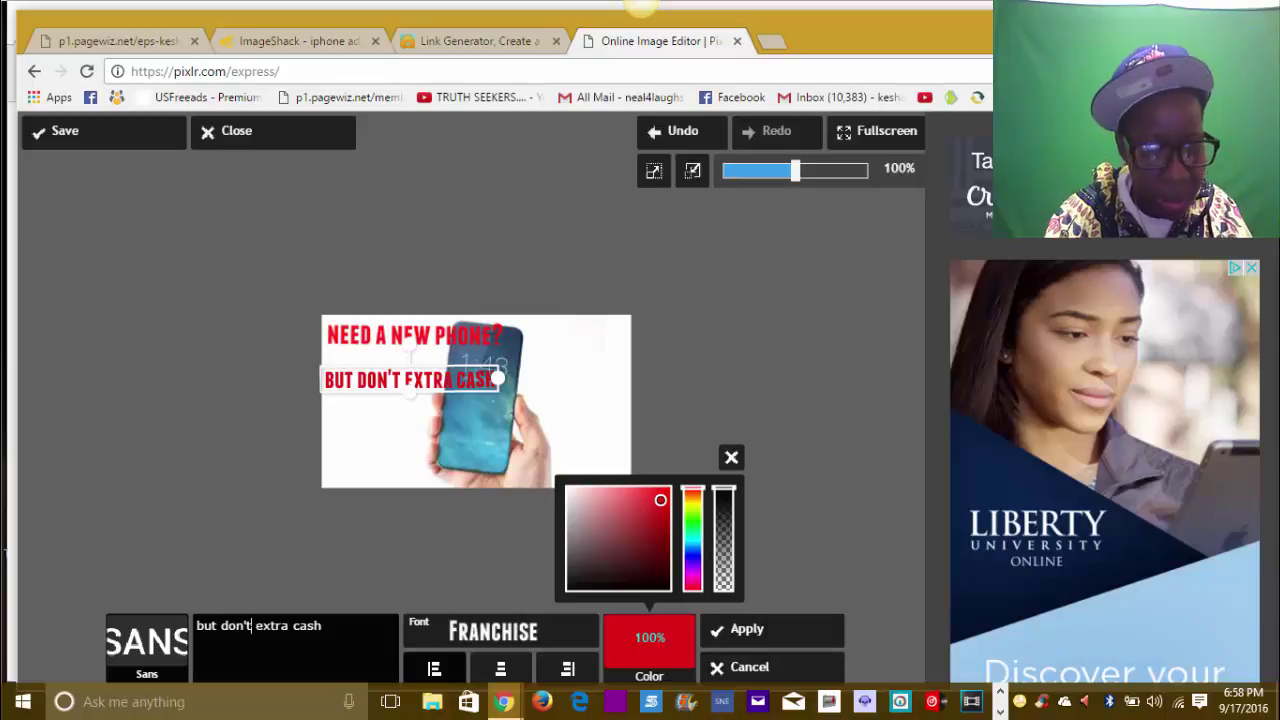
text(hav)
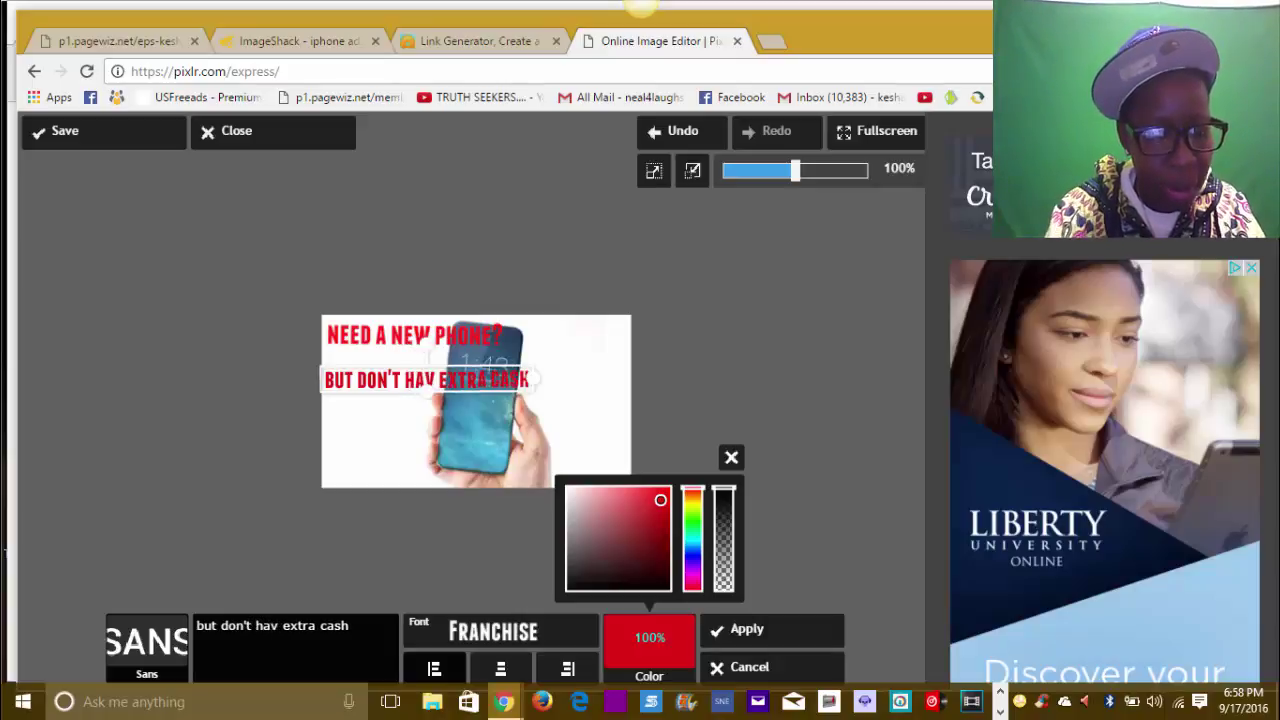
text(e)
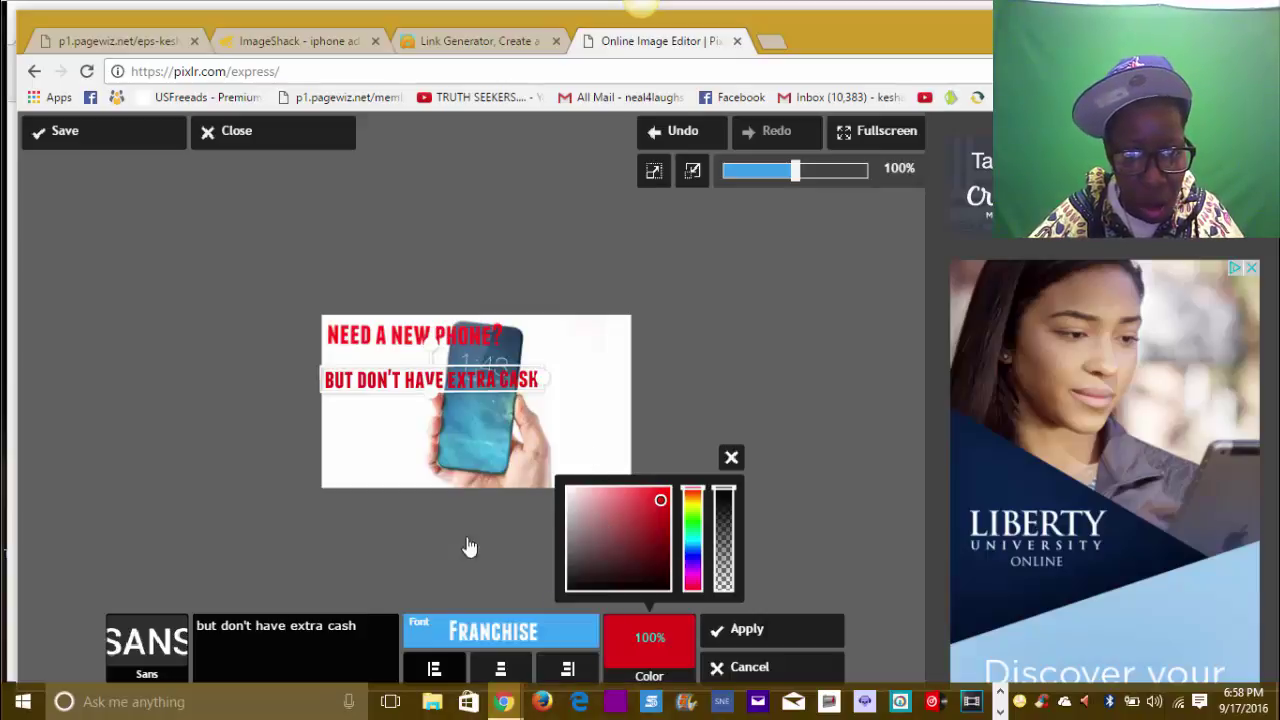
click(742, 631)
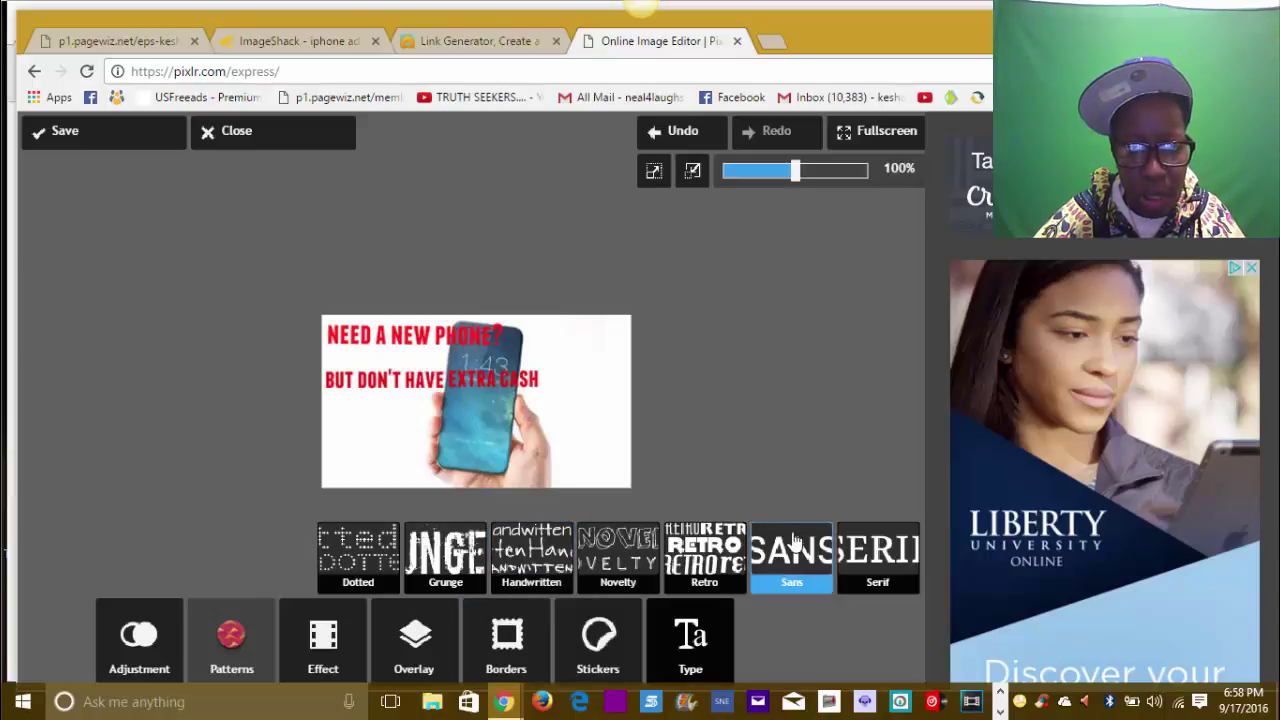
Step: Add a new text item in the Franchise font reading 'click here'
click(795, 563)
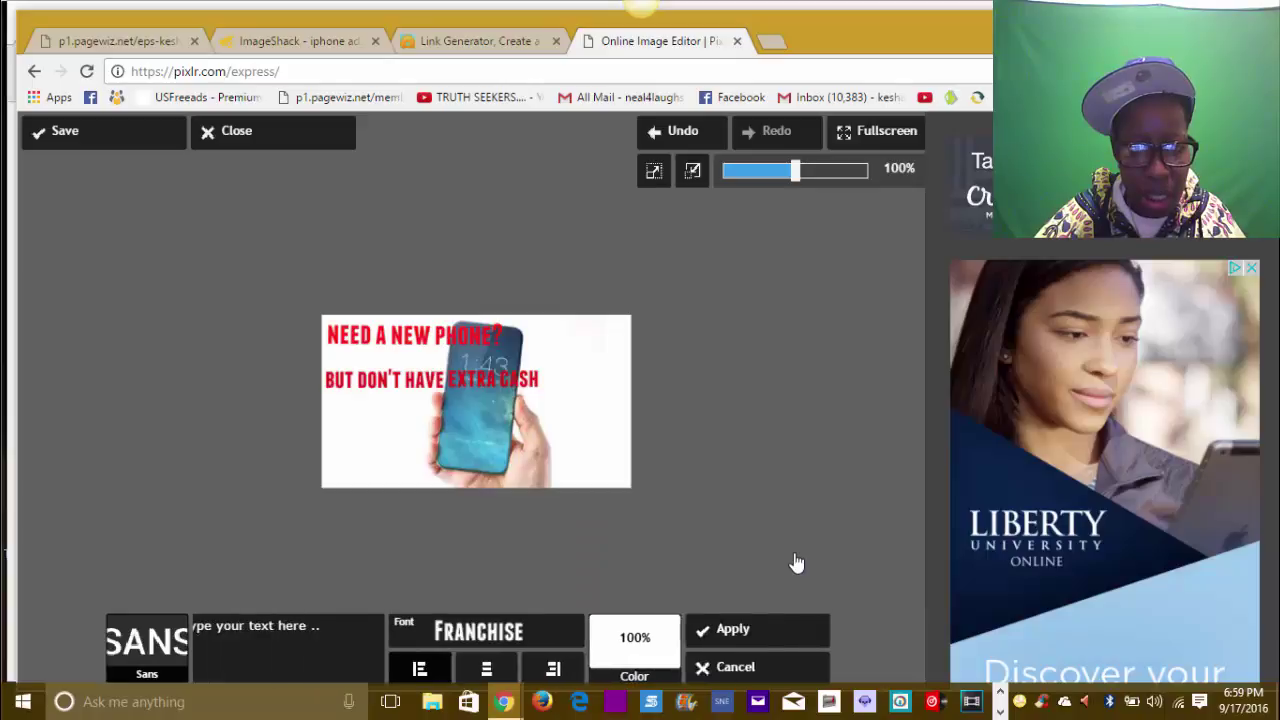
click(522, 632)
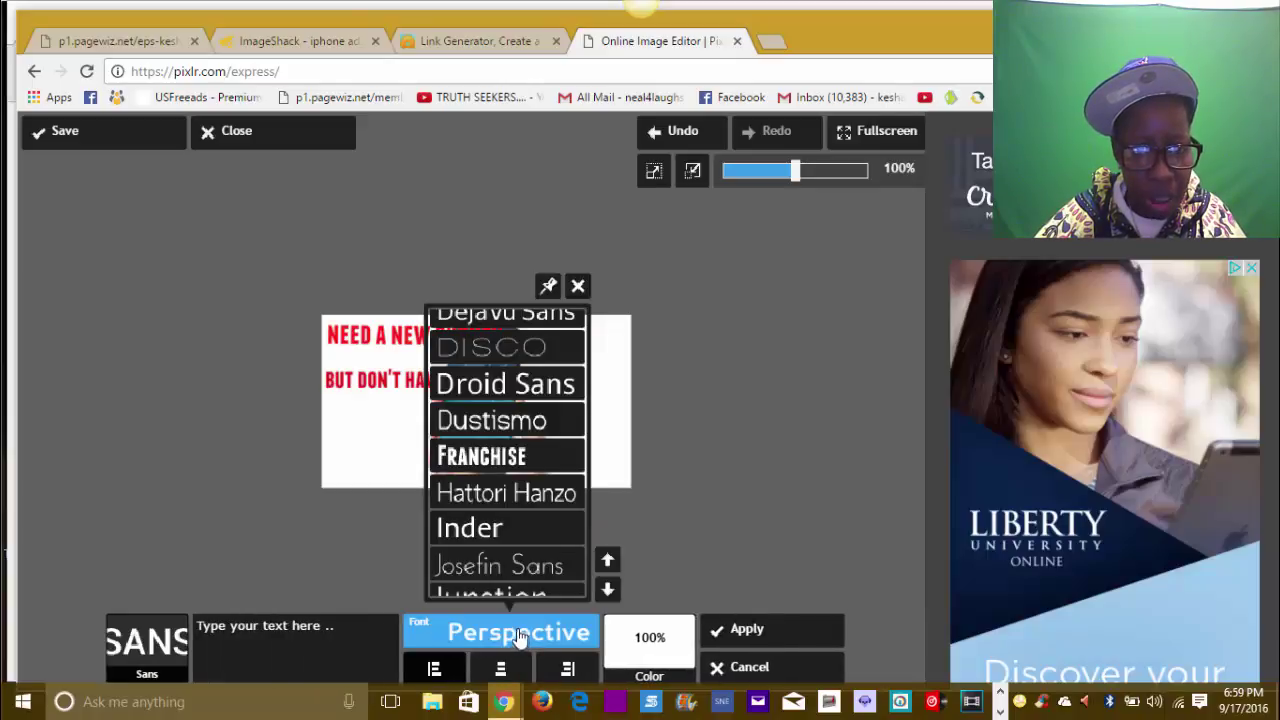
click(531, 457)
click(256, 620)
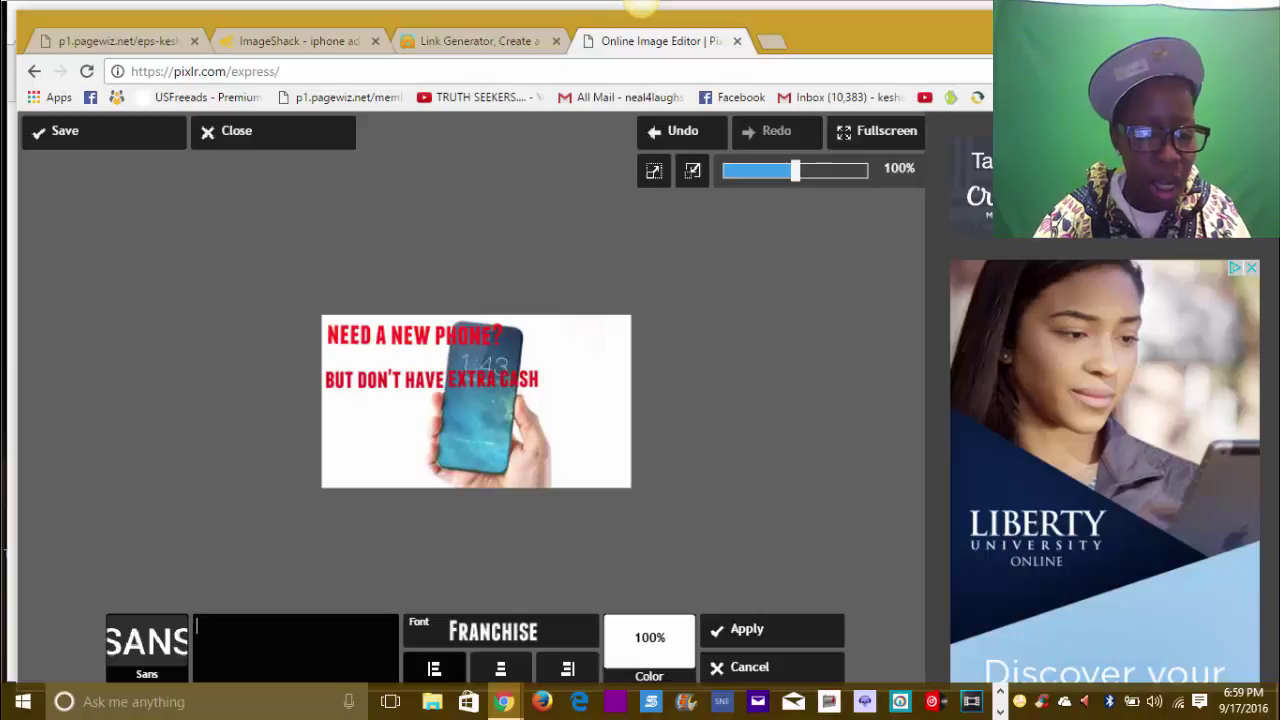
text(c)
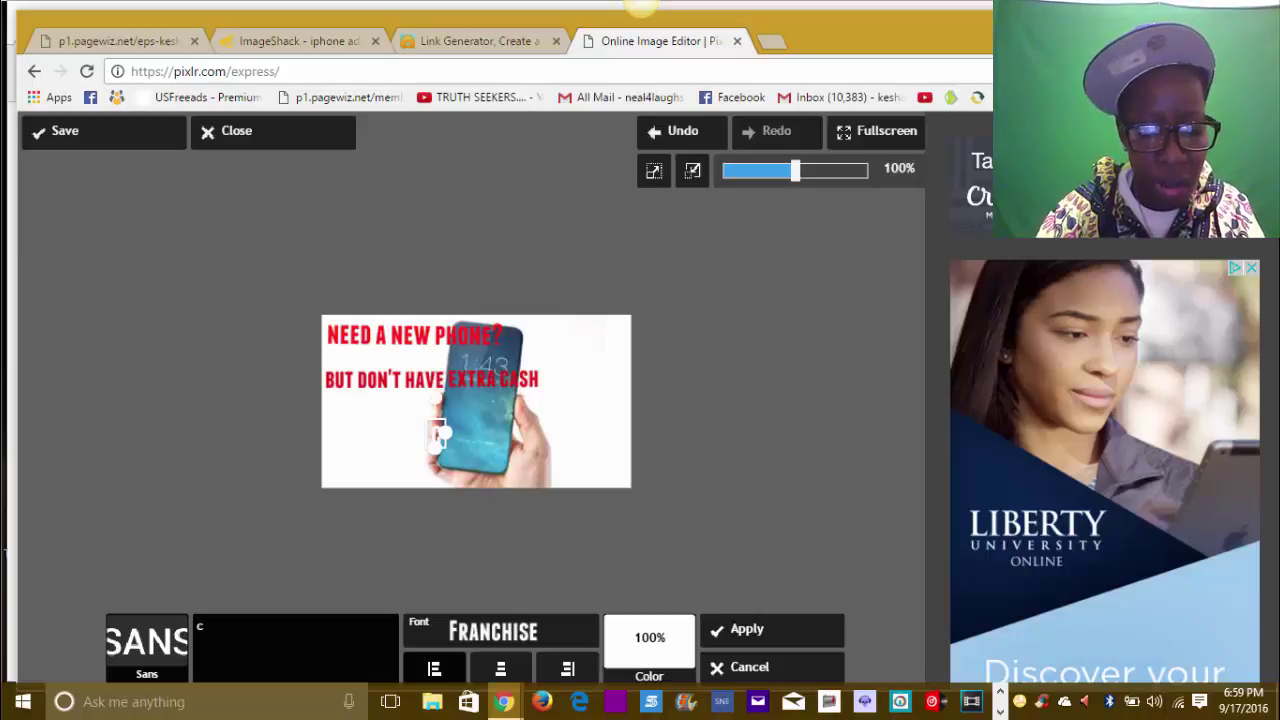
text(lick)
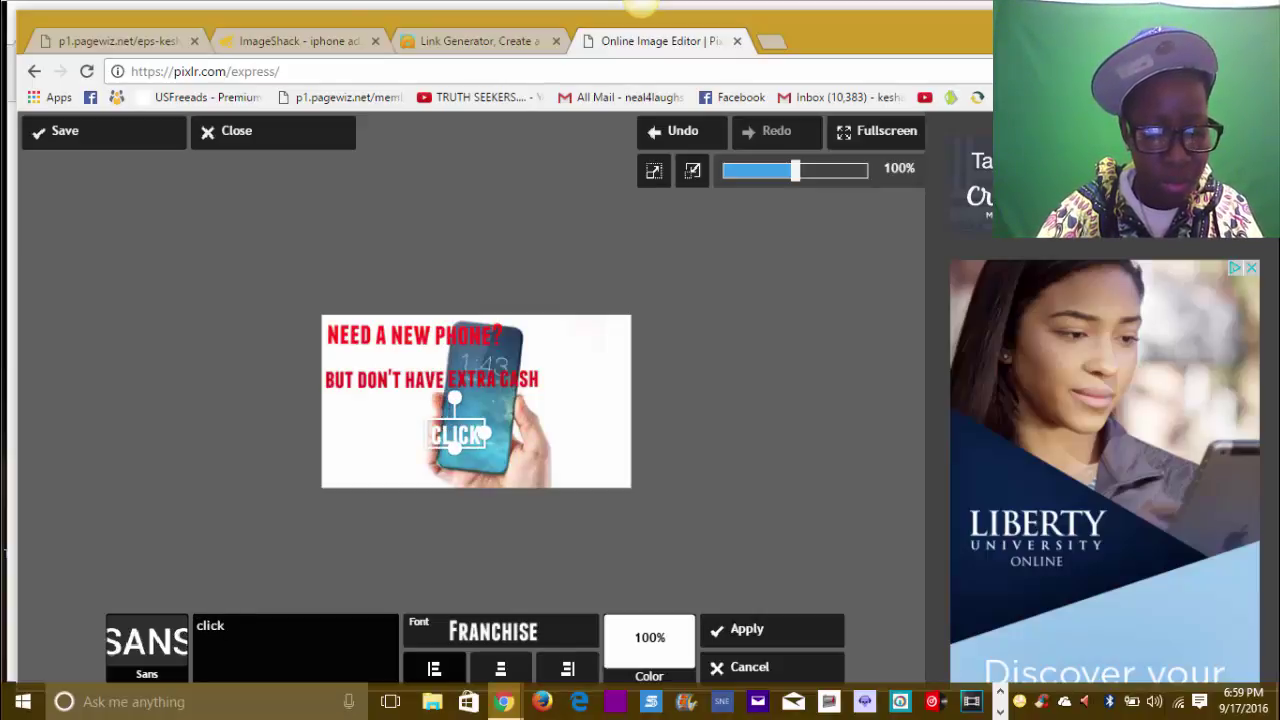
text( here)
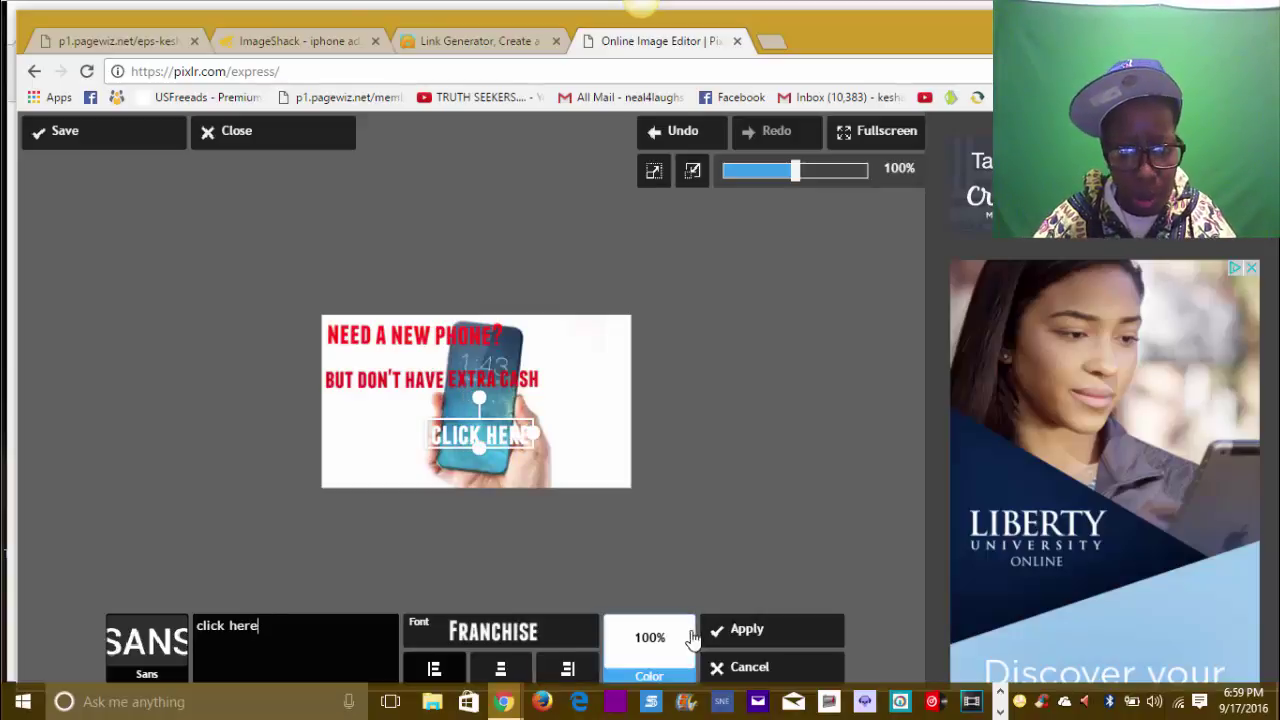
Step: Make the CLICK HERE text red, enlarge it across the phone, and apply it
click(643, 679)
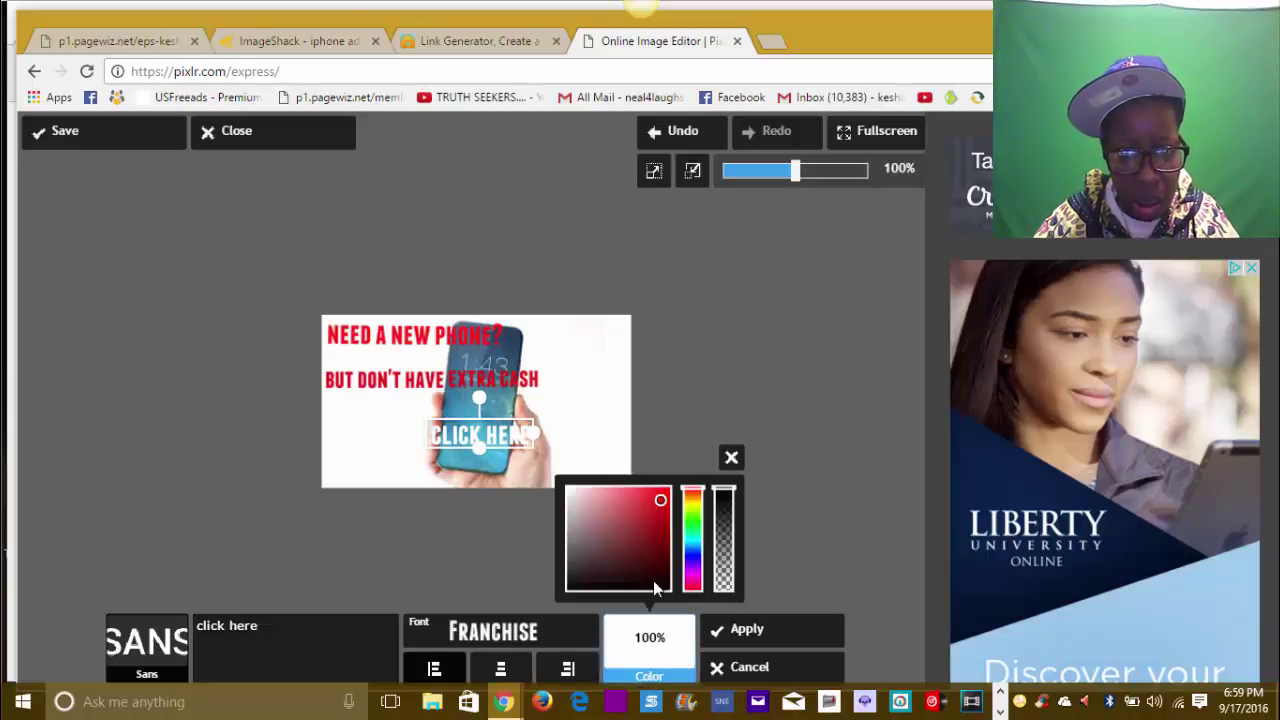
click(660, 496)
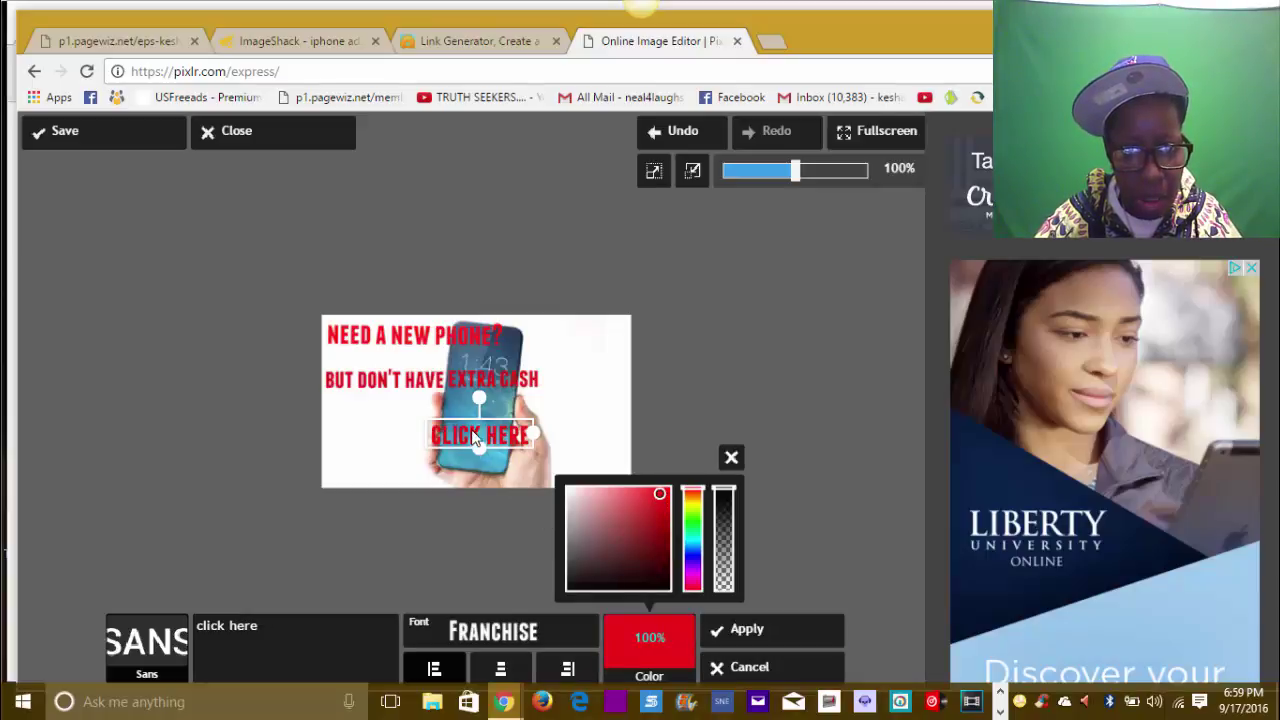
drag(473, 430, 473, 463)
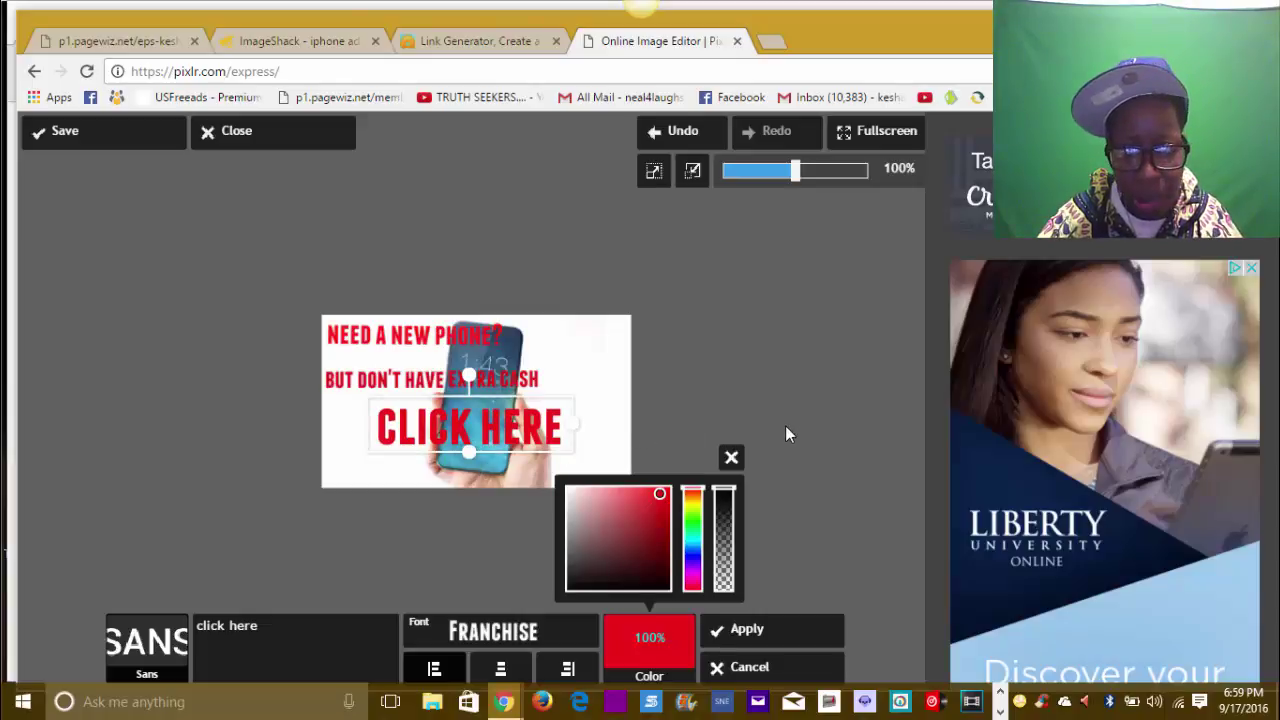
click(730, 460)
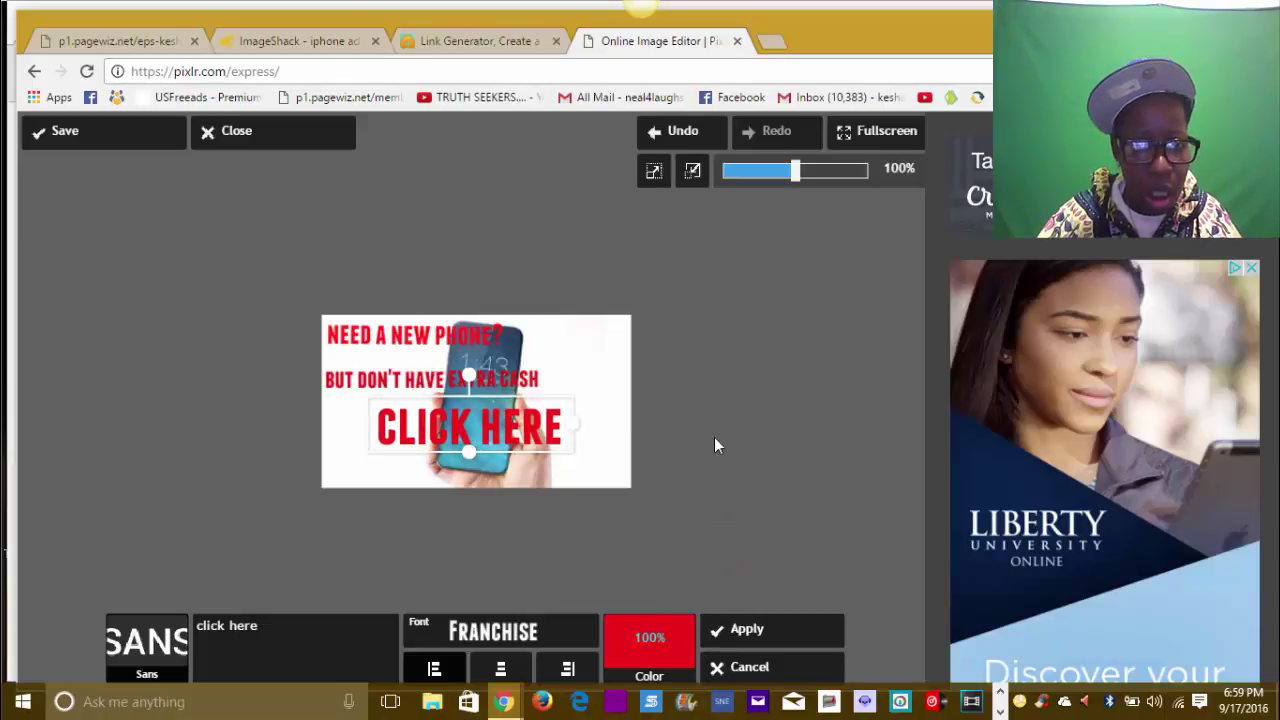
click(748, 631)
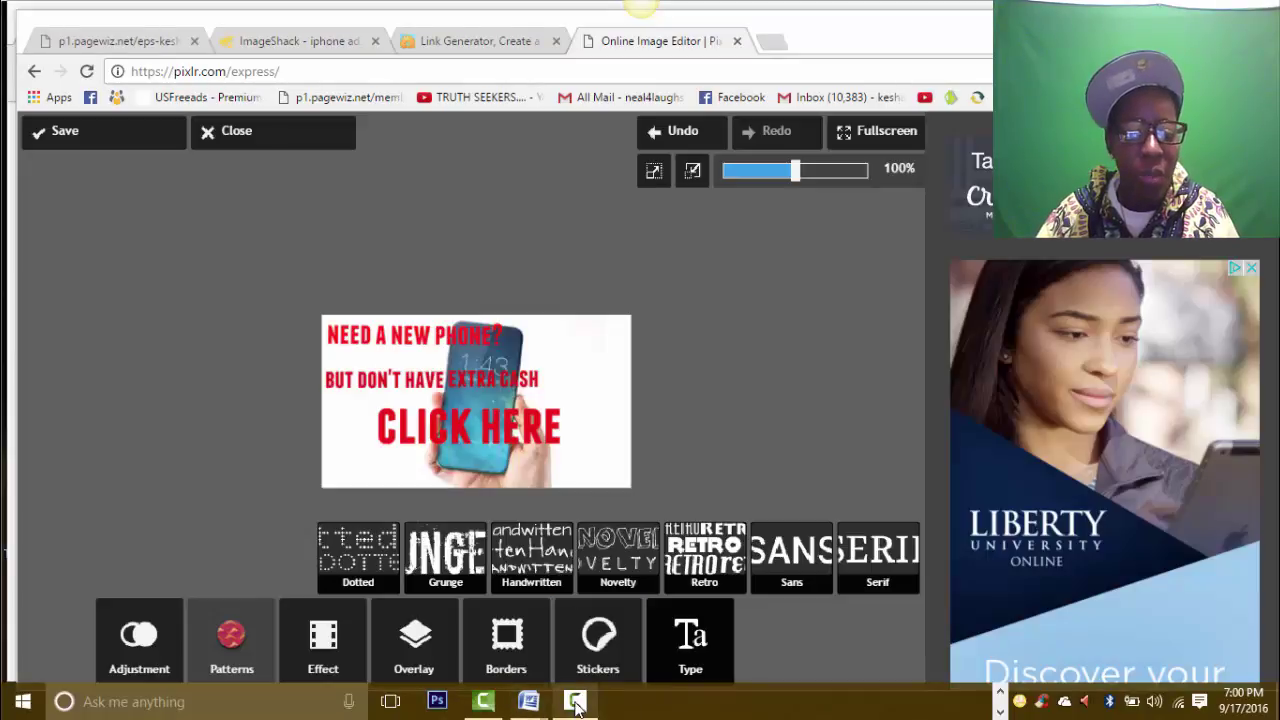
mouse_move(577, 704)
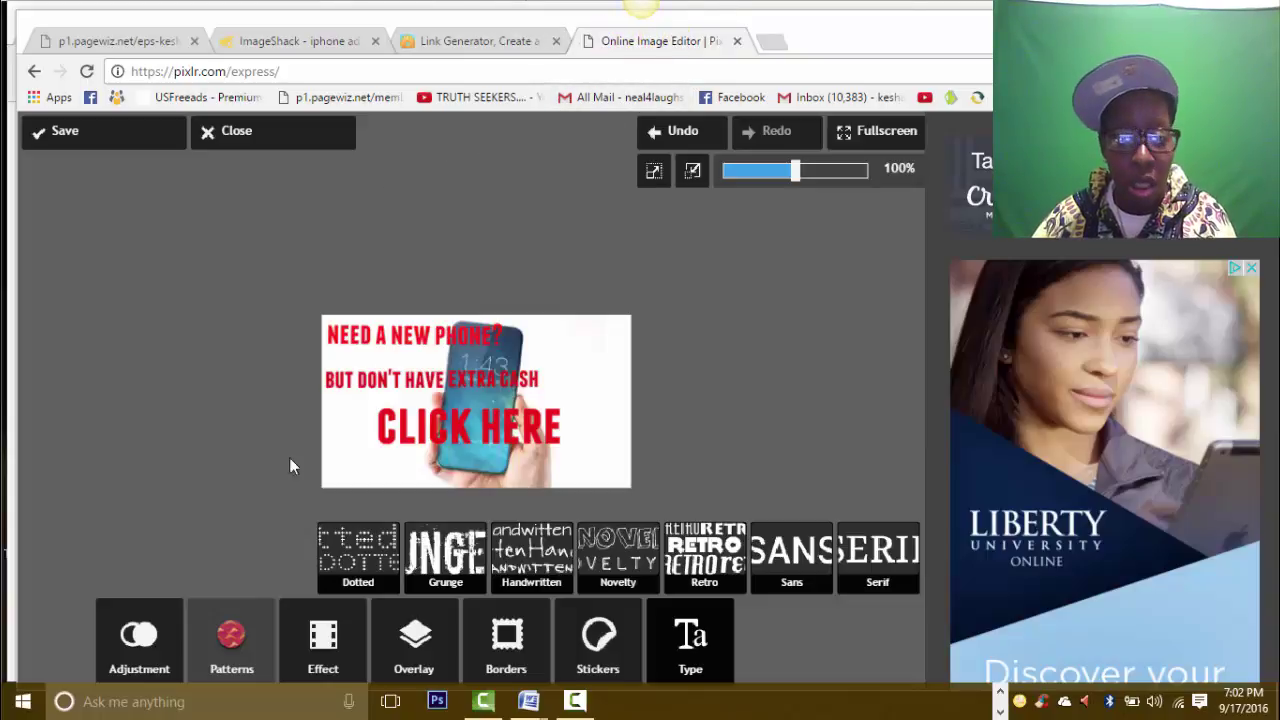
Step: Save the ad to the Desktop as the JPEG 'iphone 7 2' at quality 100
click(65, 135)
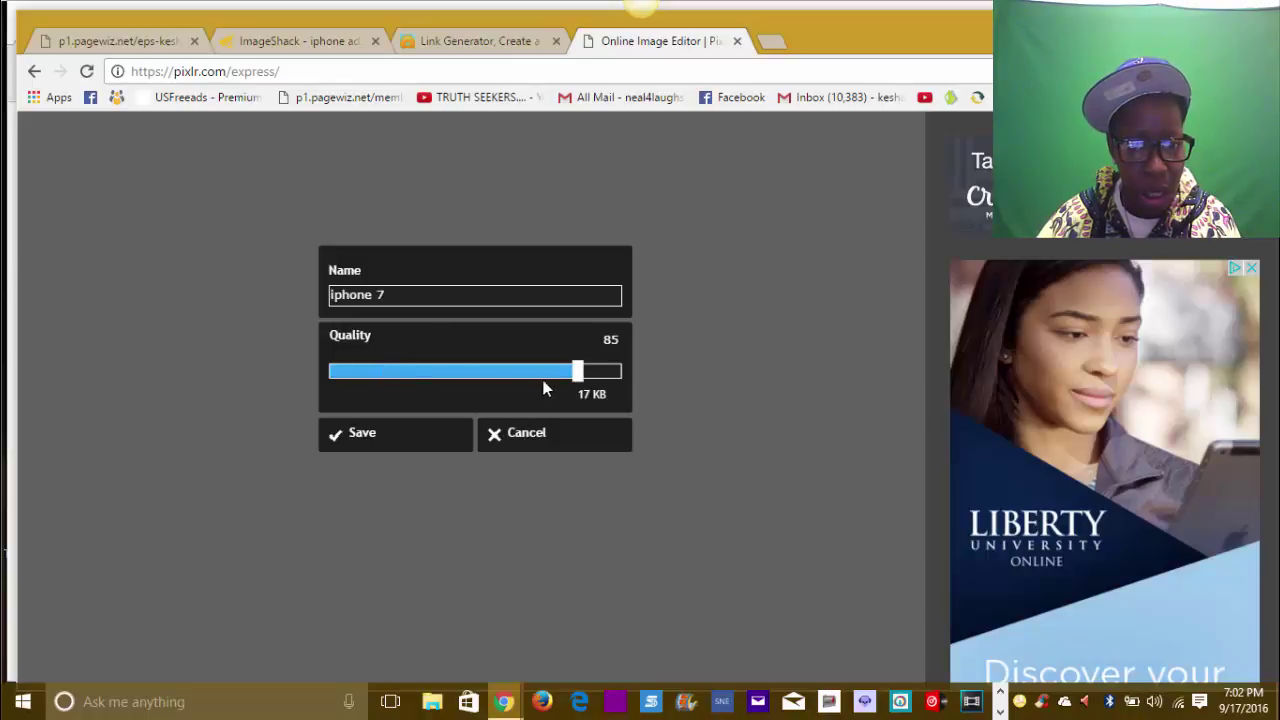
triple_click(412, 294)
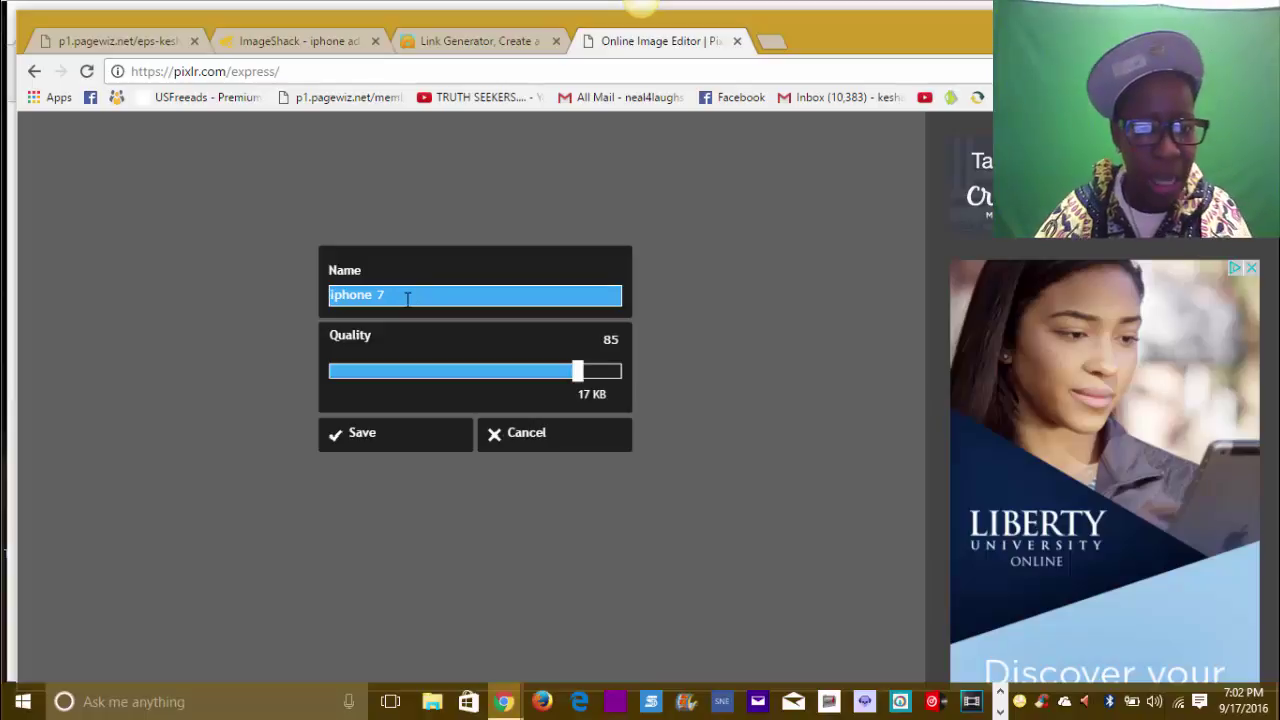
text(2)
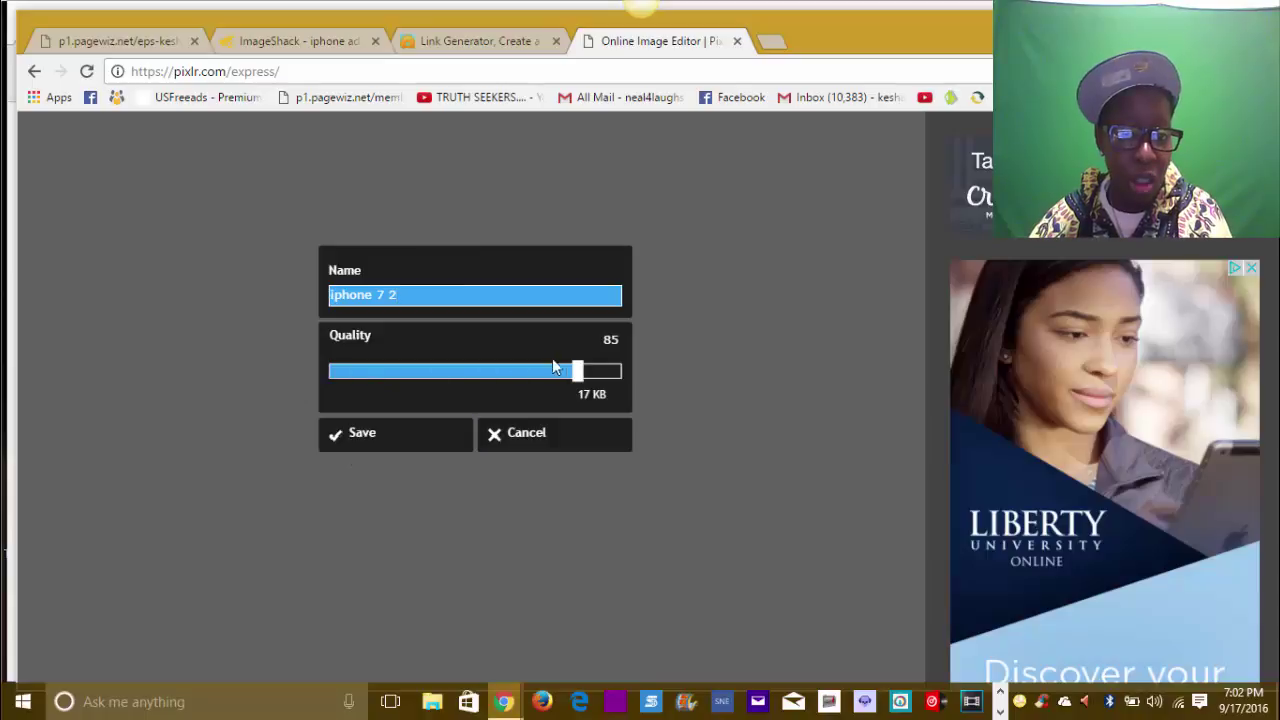
drag(577, 371, 670, 373)
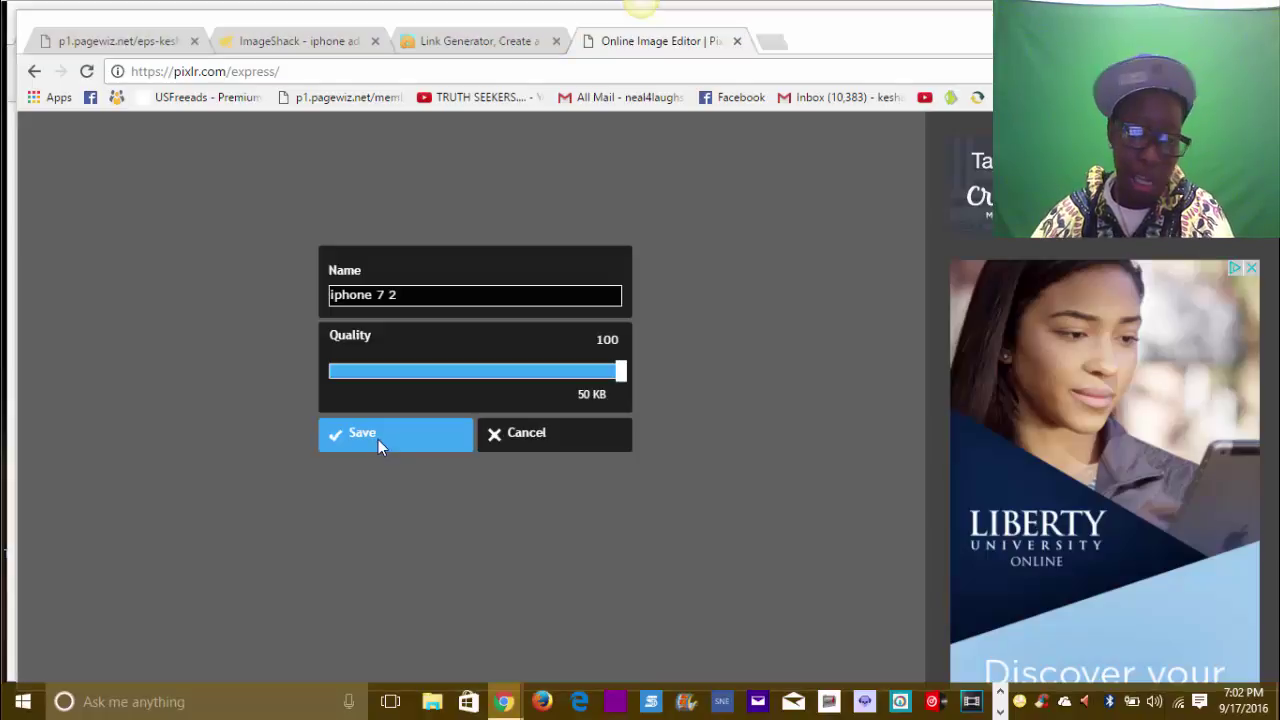
click(380, 446)
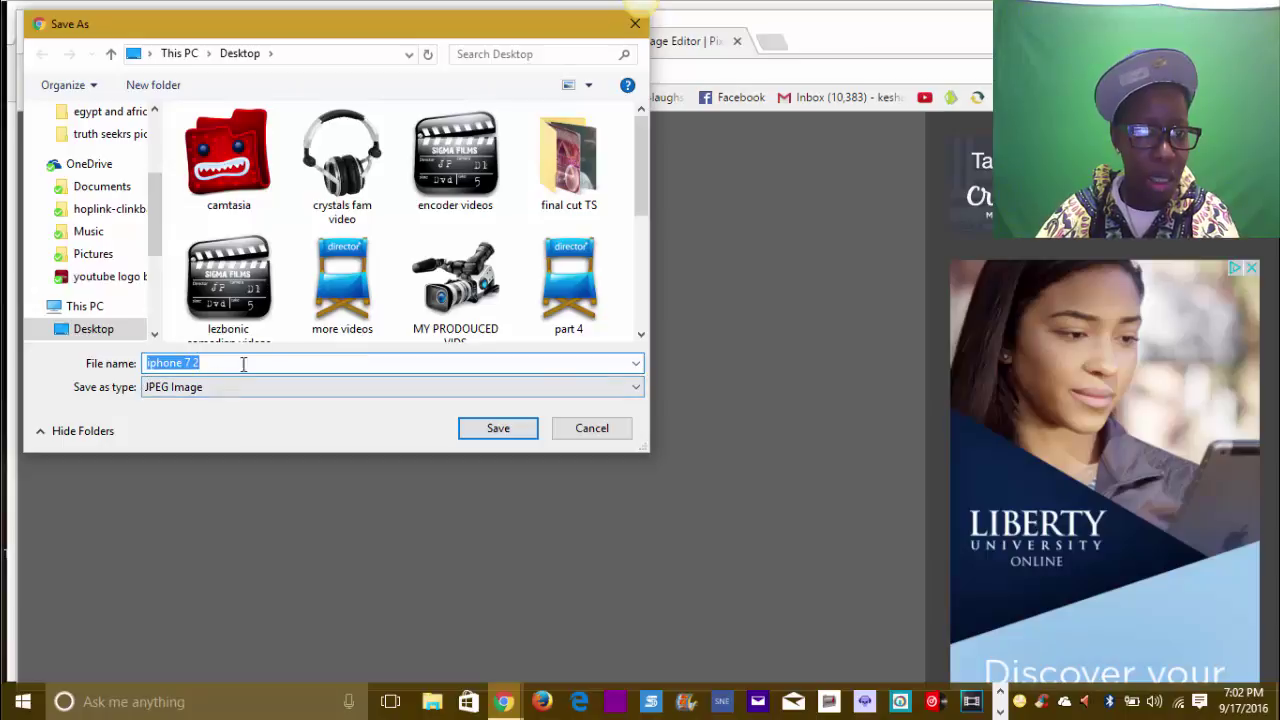
click(498, 428)
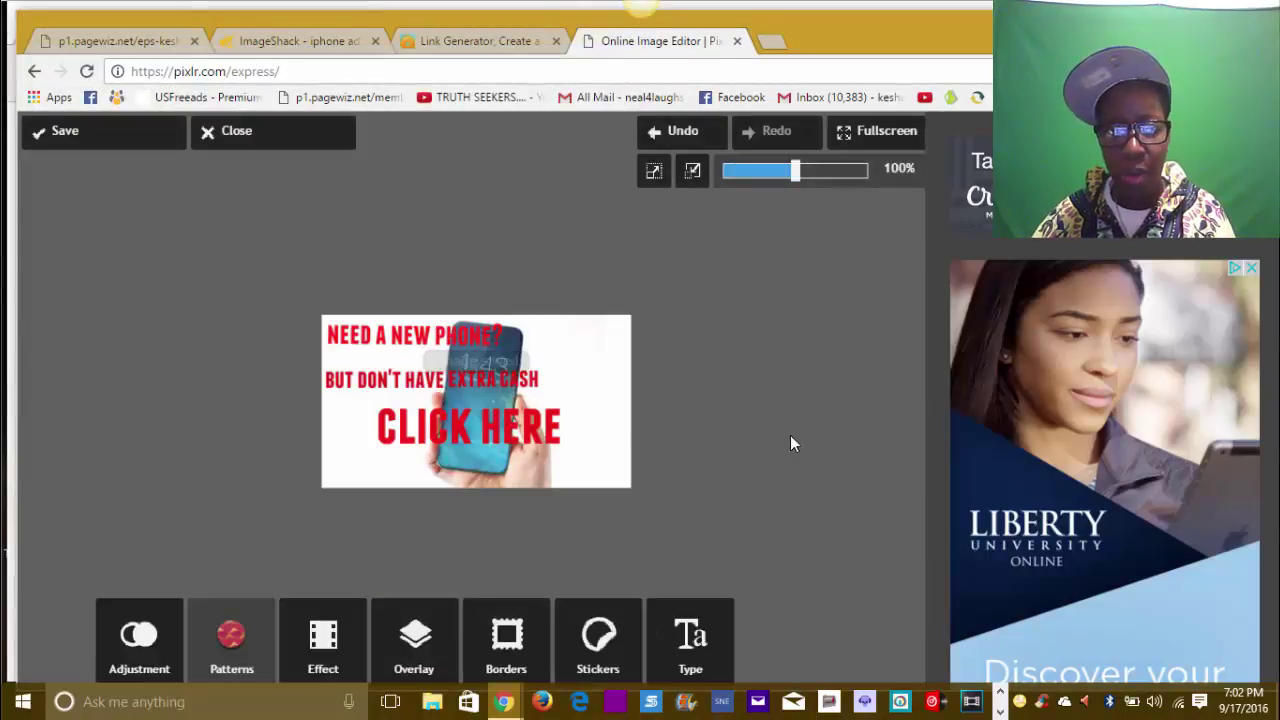
Step: Close the Pixlr editor tab and go back to the ImageShack page
click(738, 42)
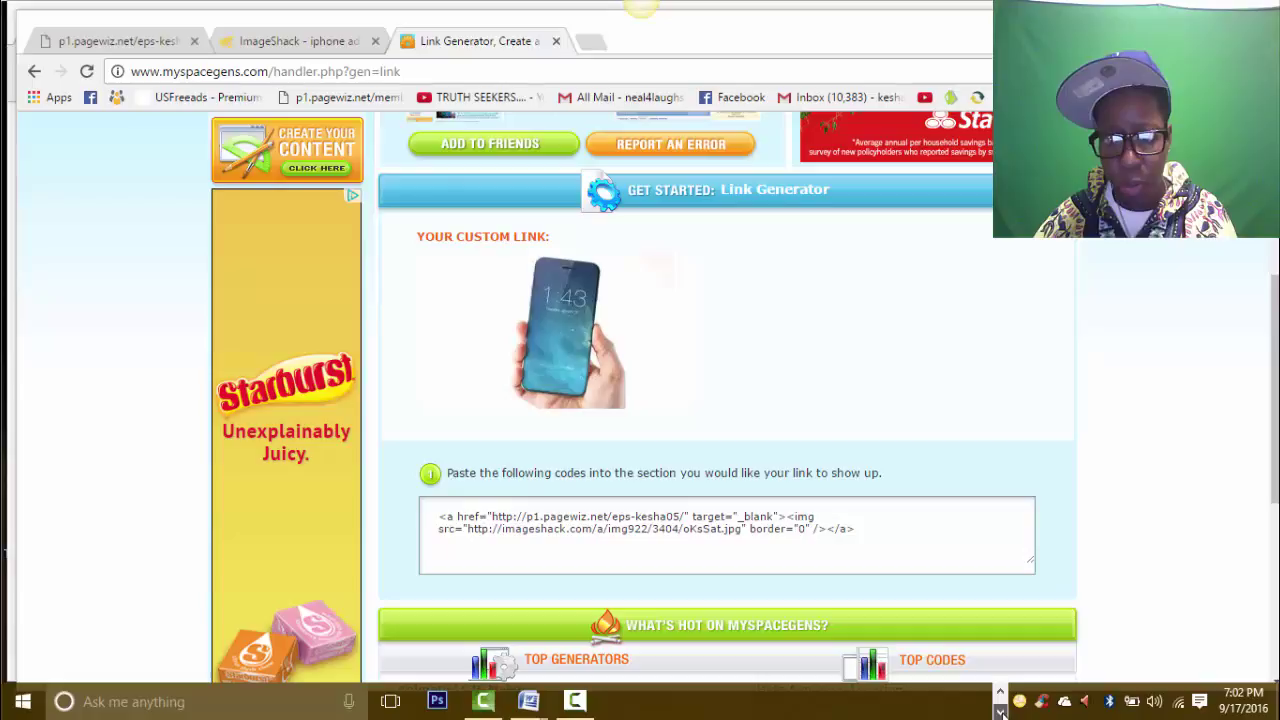
click(575, 703)
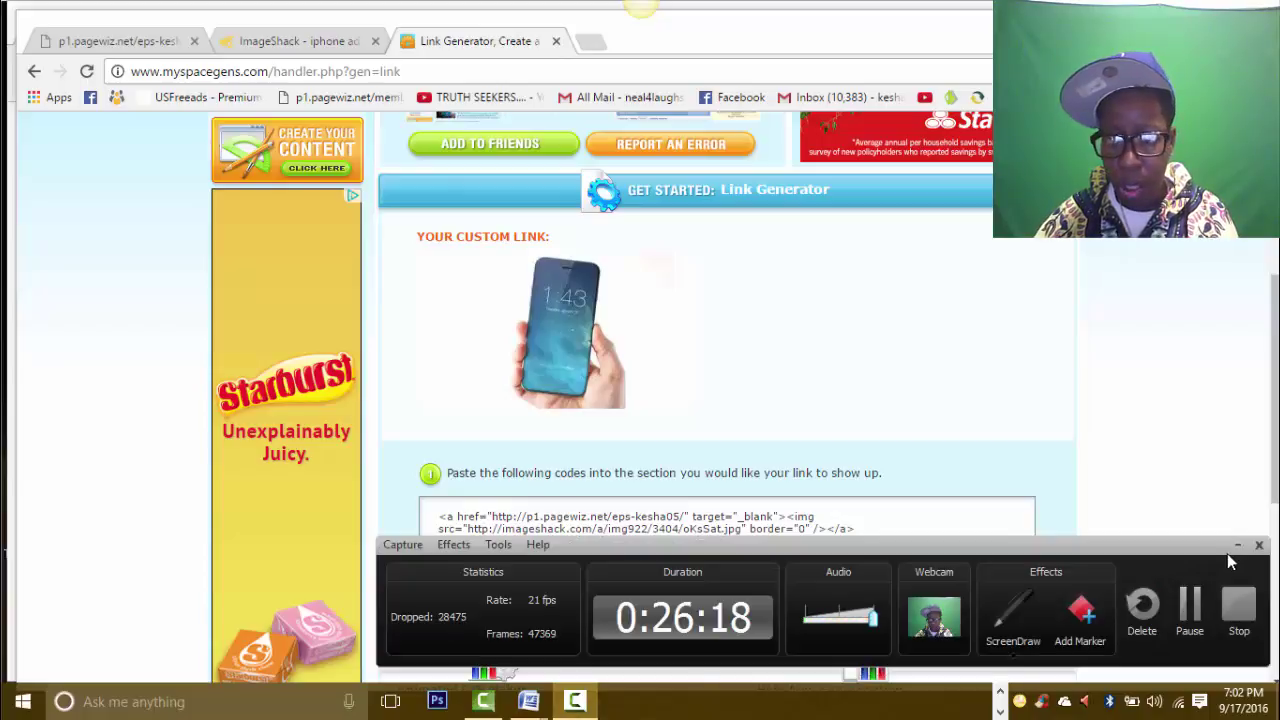
click(565, 708)
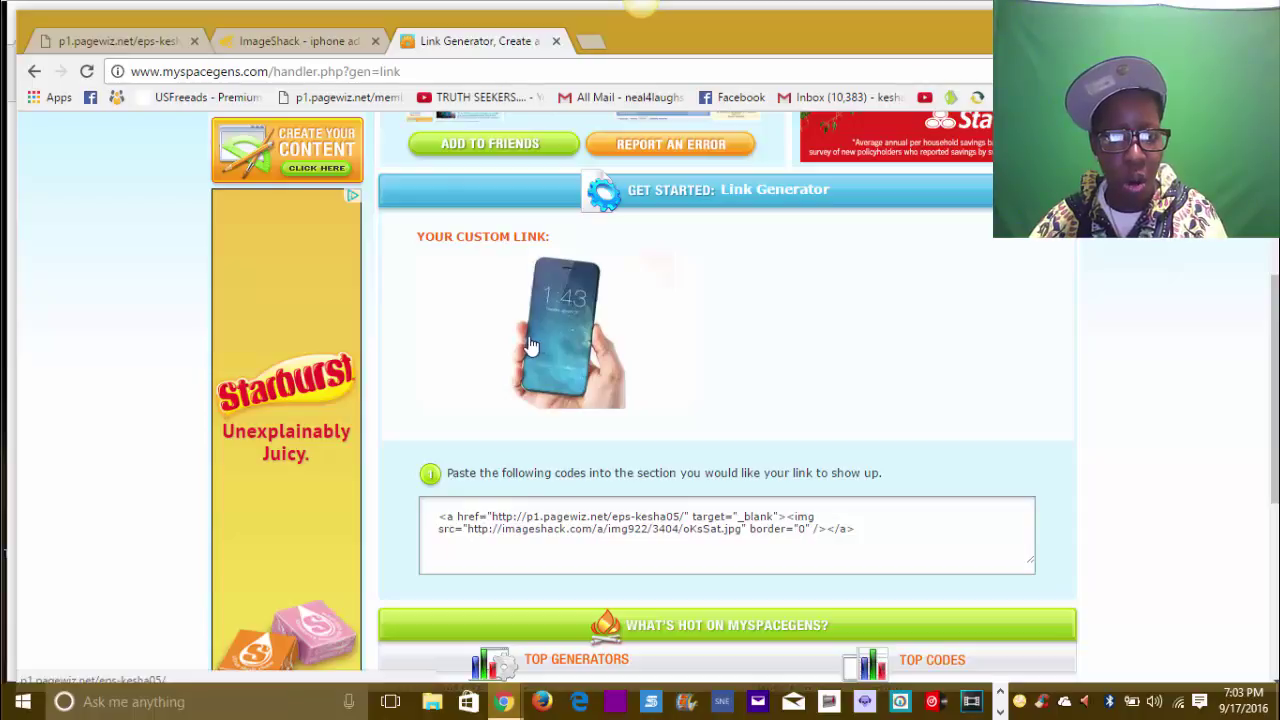
click(279, 42)
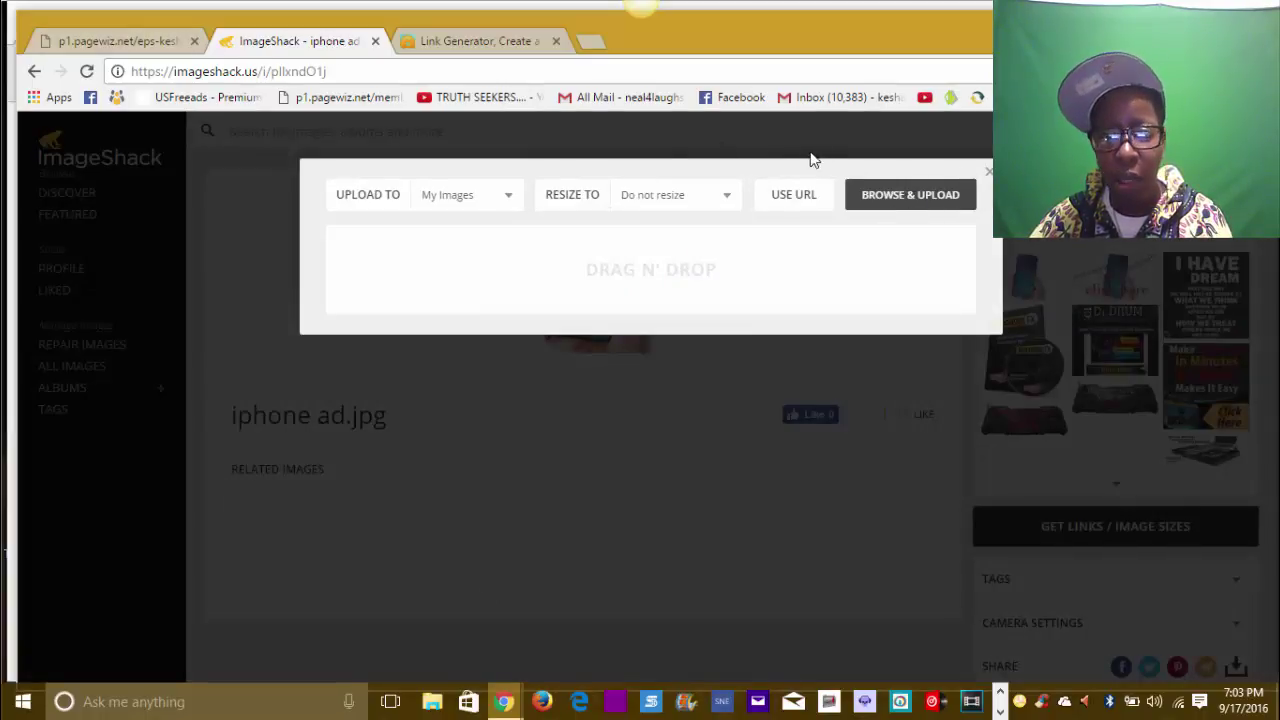
Step: Open ImageShack's file picker to choose an image from the computer
click(901, 196)
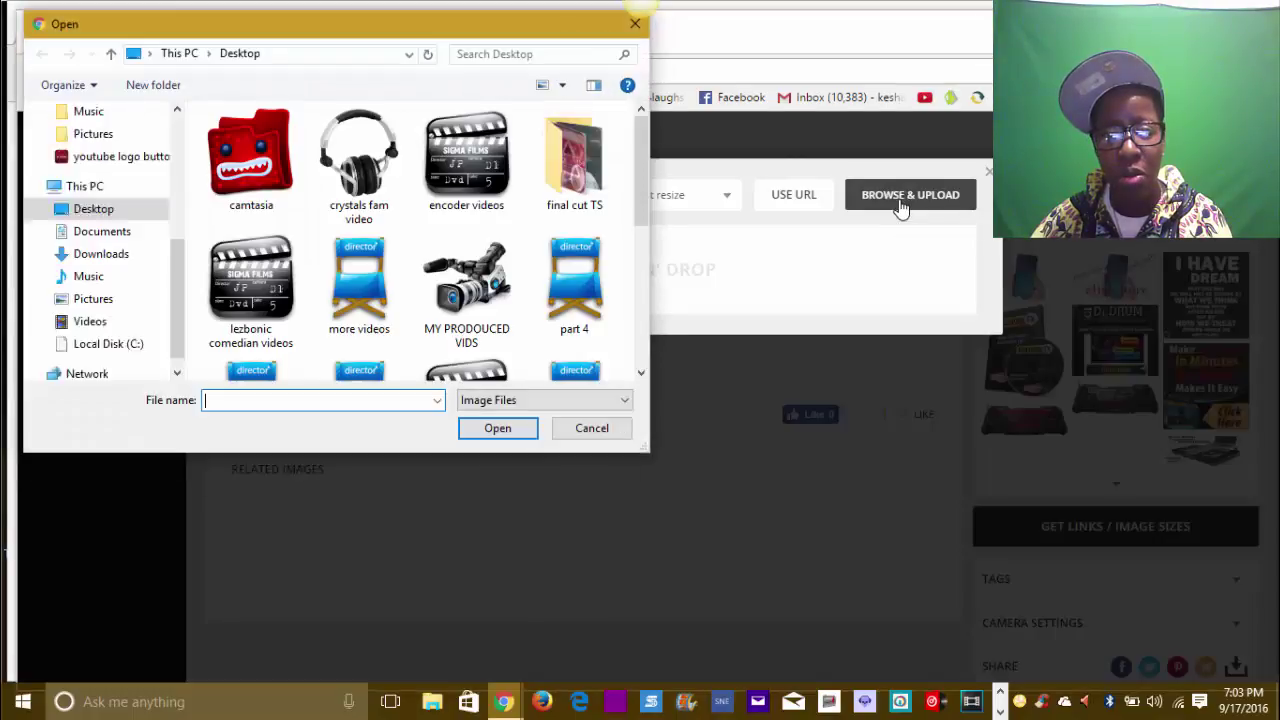
Step: Select and upload the iphone 7 2 image to ImageShack
drag(638, 174, 638, 239)
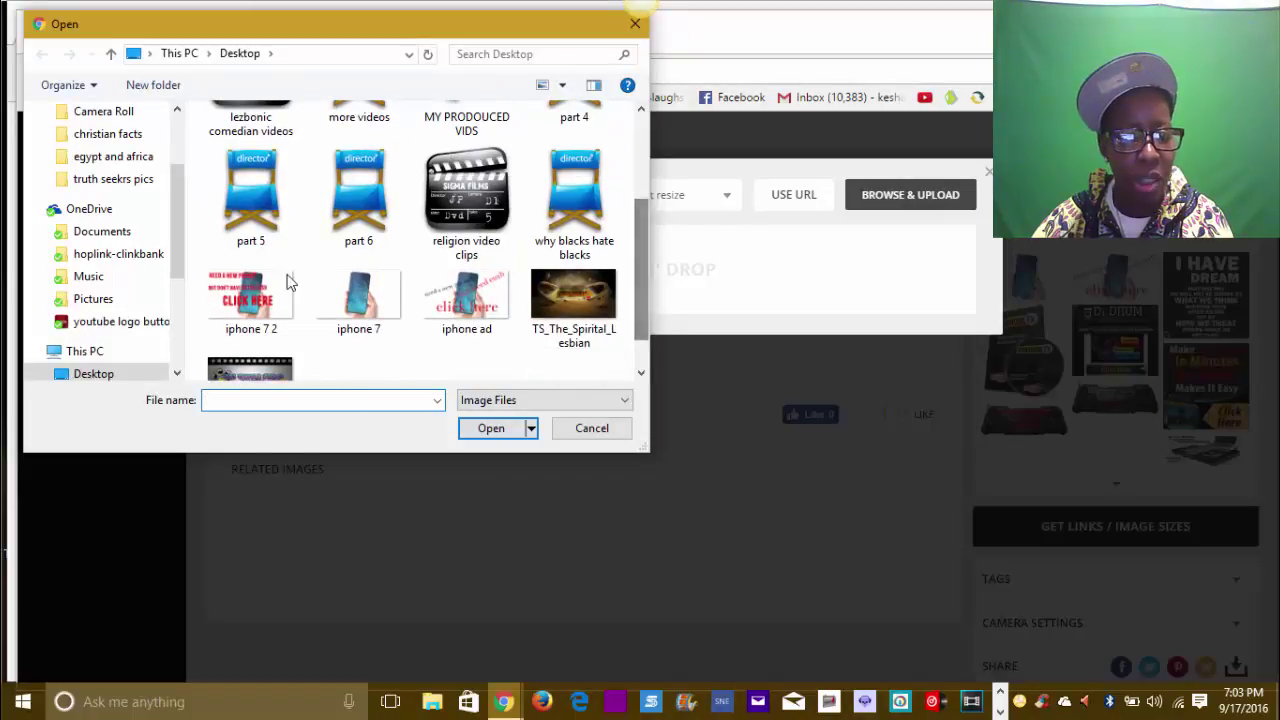
click(262, 305)
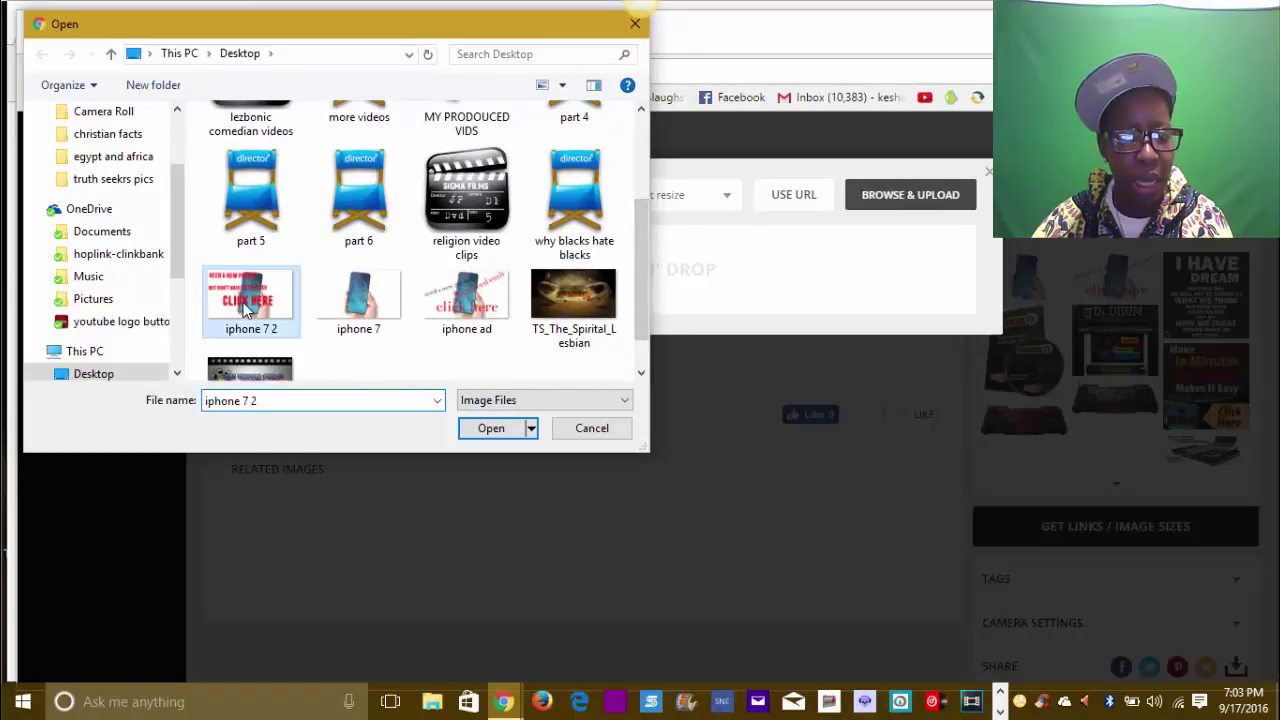
click(491, 428)
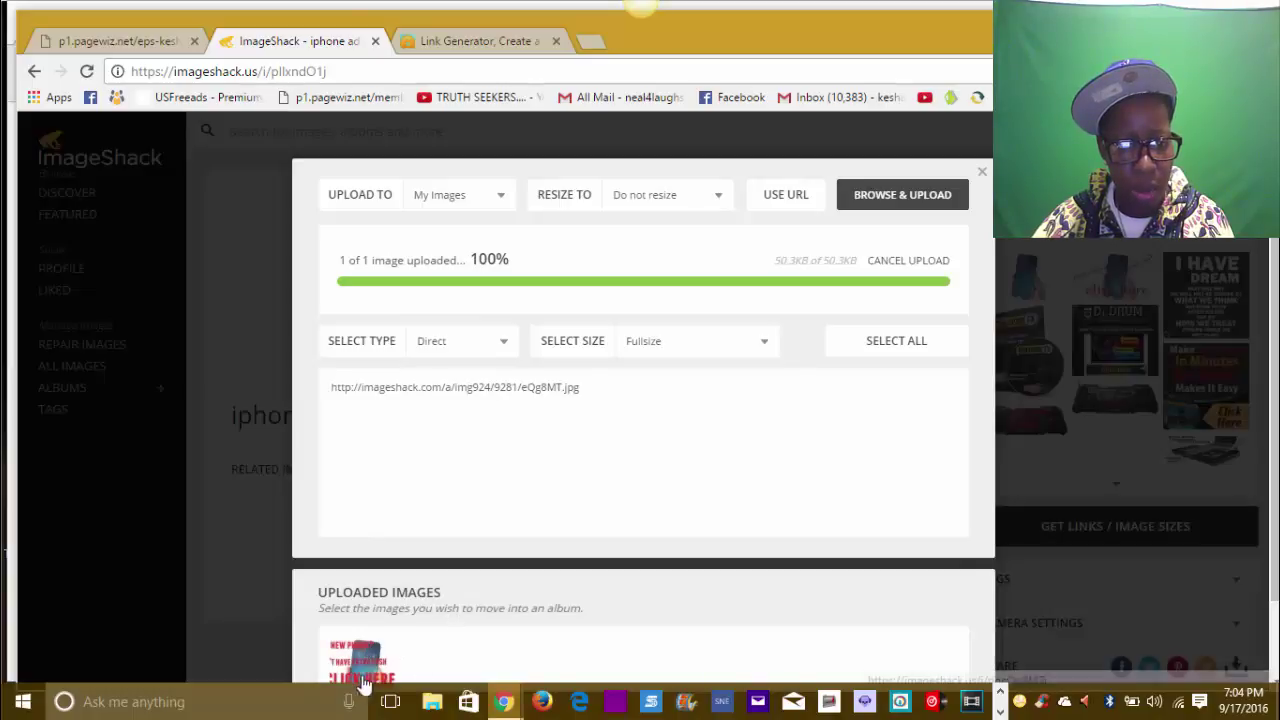
Step: Copy the uploaded image's direct link and return to the Link Generator tab
click(422, 386)
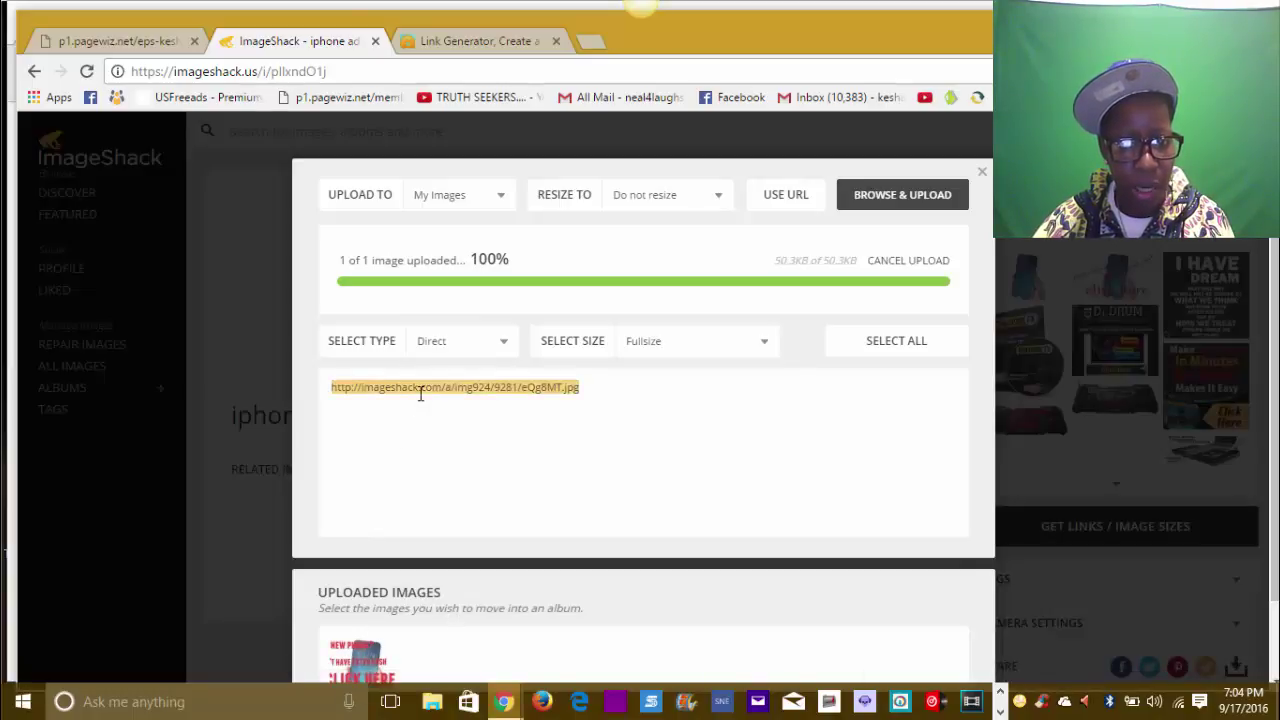
right_click(420, 393)
click(456, 408)
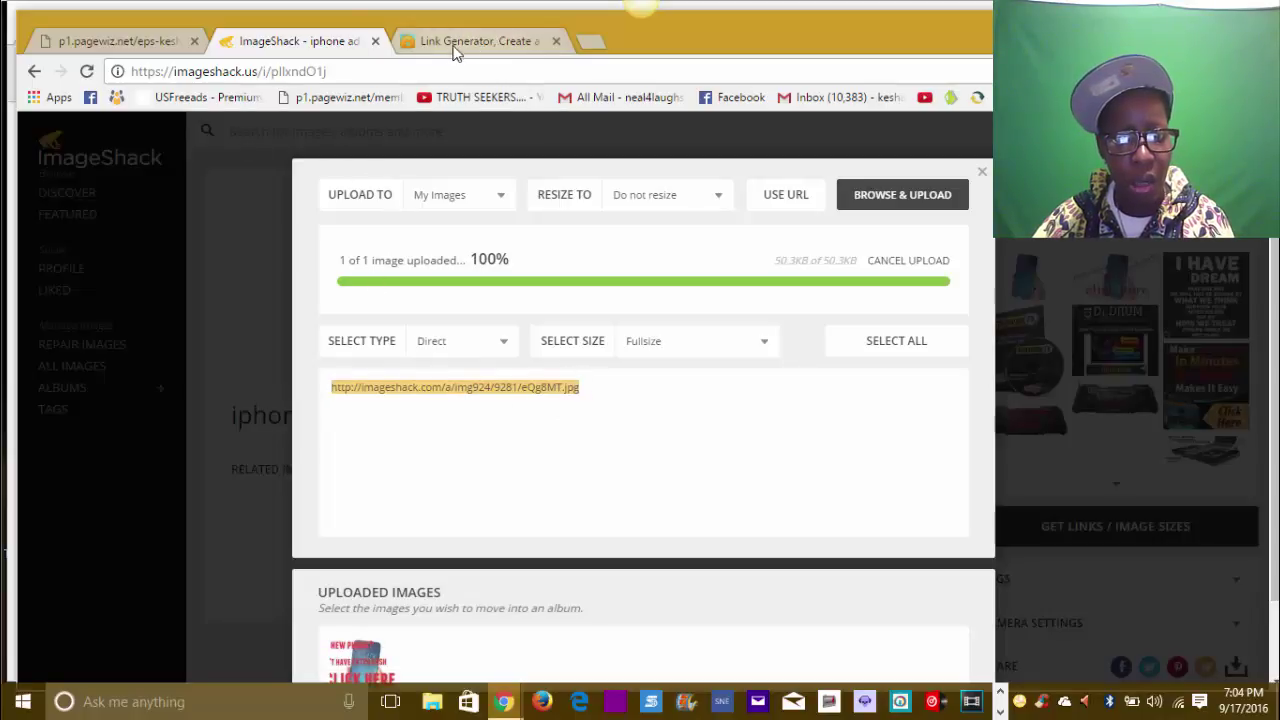
click(488, 46)
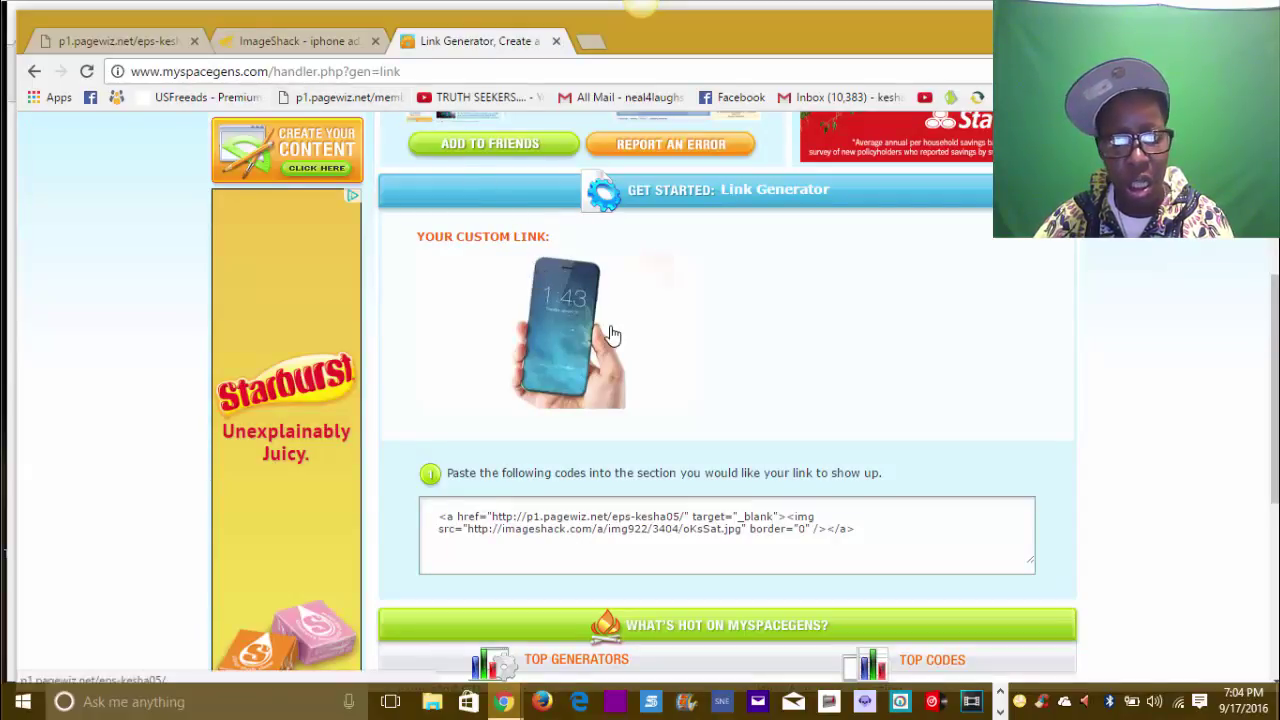
Step: Reopen a blank Link Generator form from the MySpaceGens home page
scroll(608, 334, up, 4)
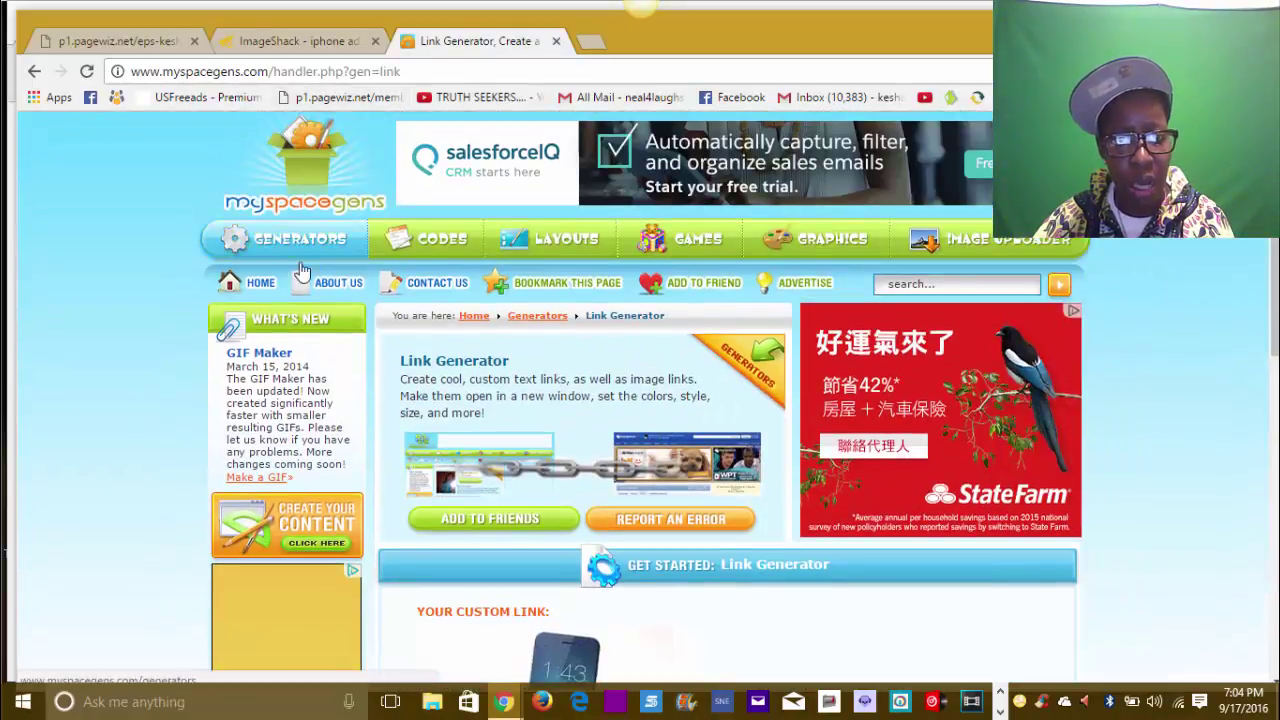
click(266, 286)
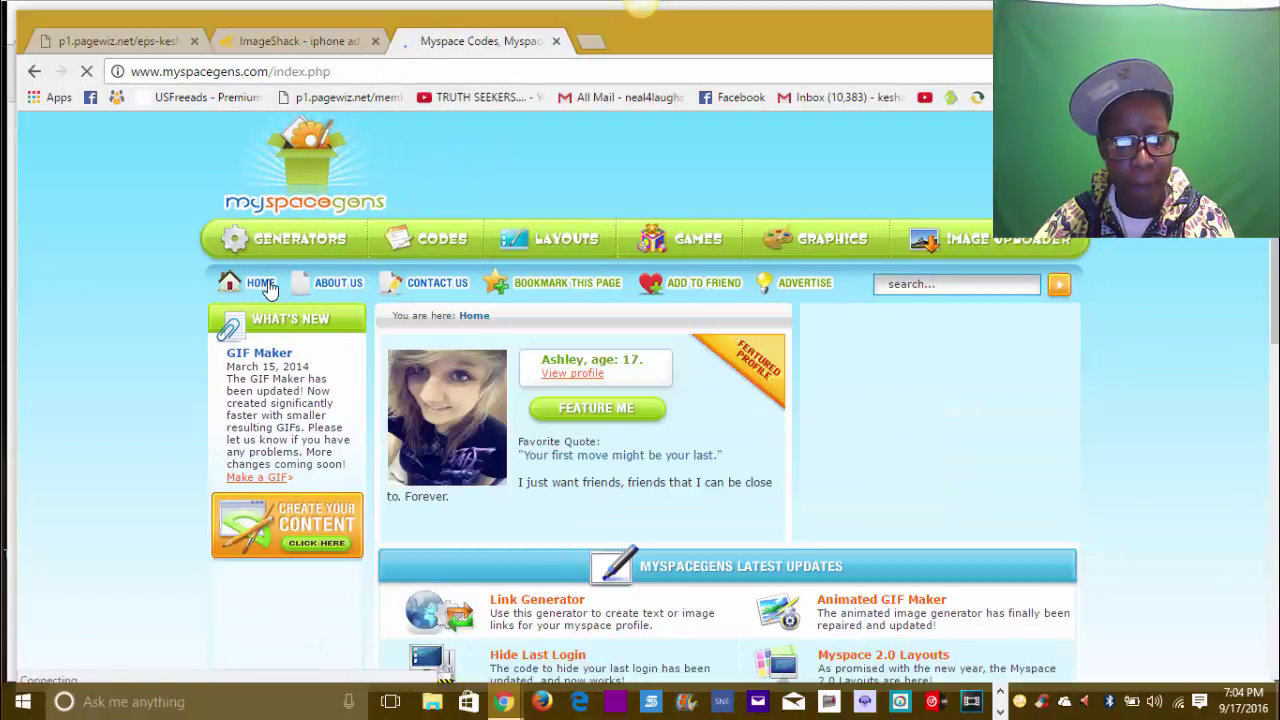
scroll(568, 495, down, 1)
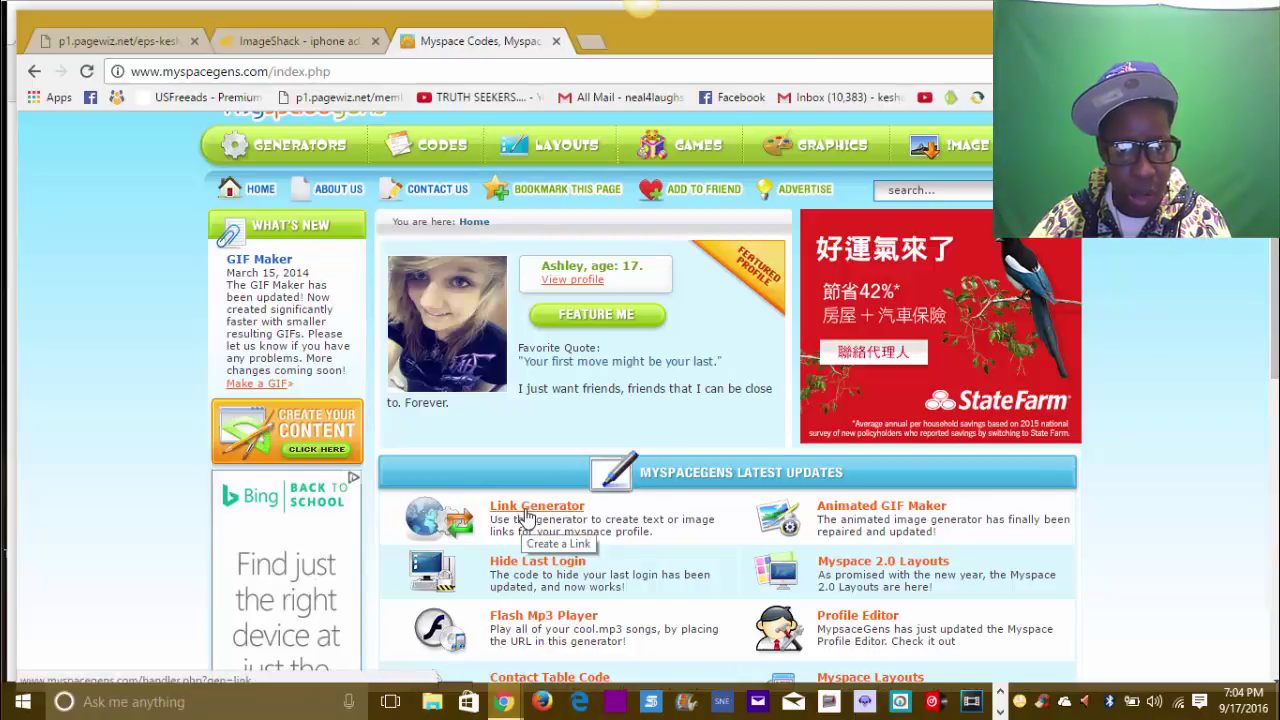
click(526, 514)
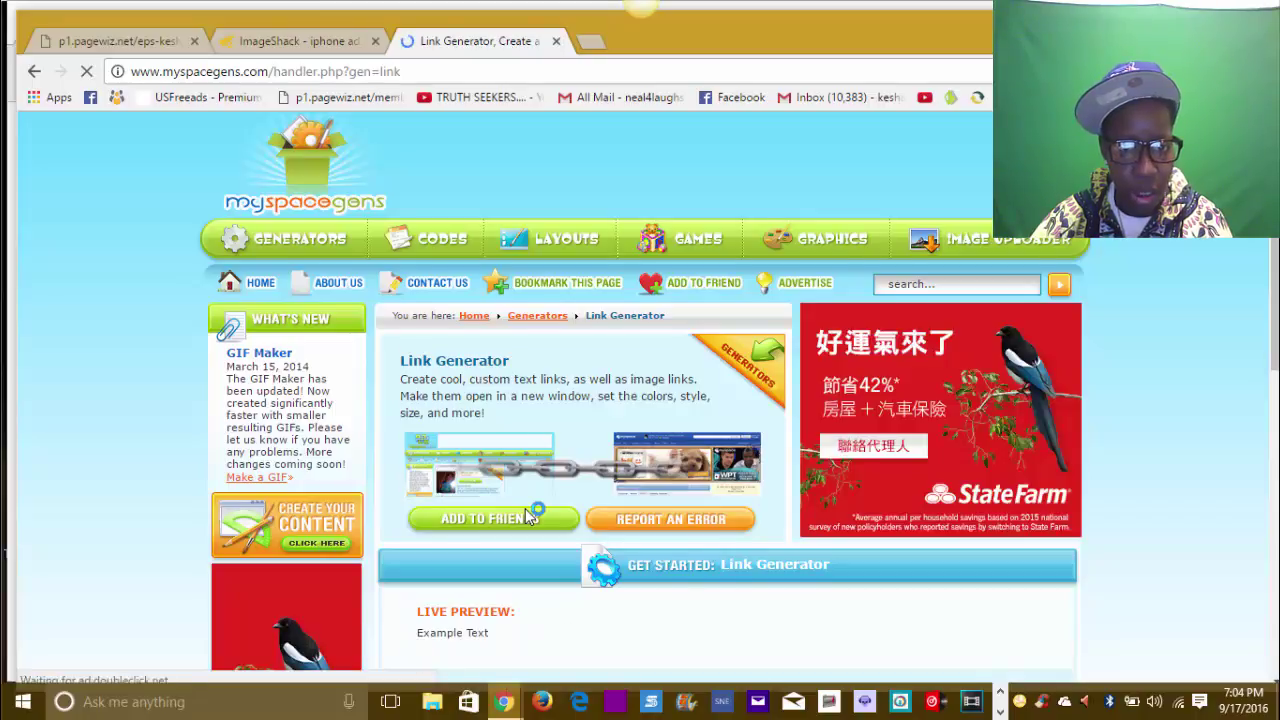
scroll(528, 514, down, 3)
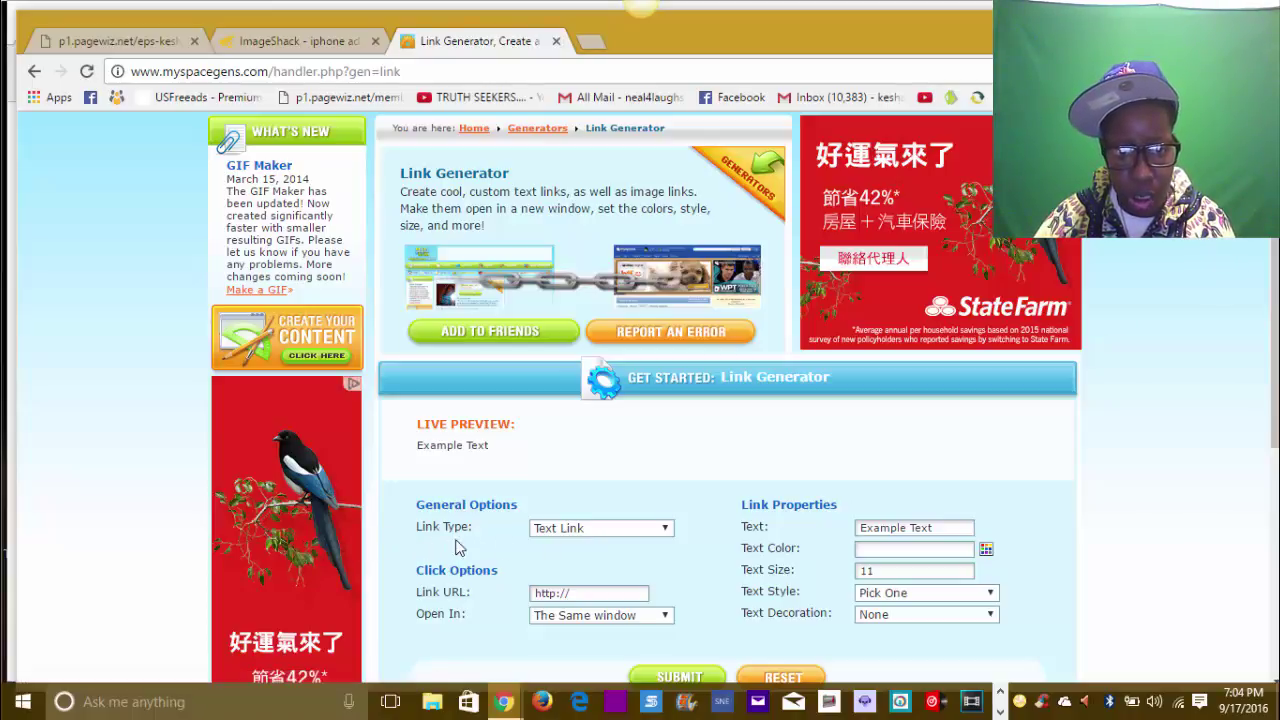
Step: Set the link type to Image Link and paste the ImageShack address as Image URL
click(667, 530)
click(598, 561)
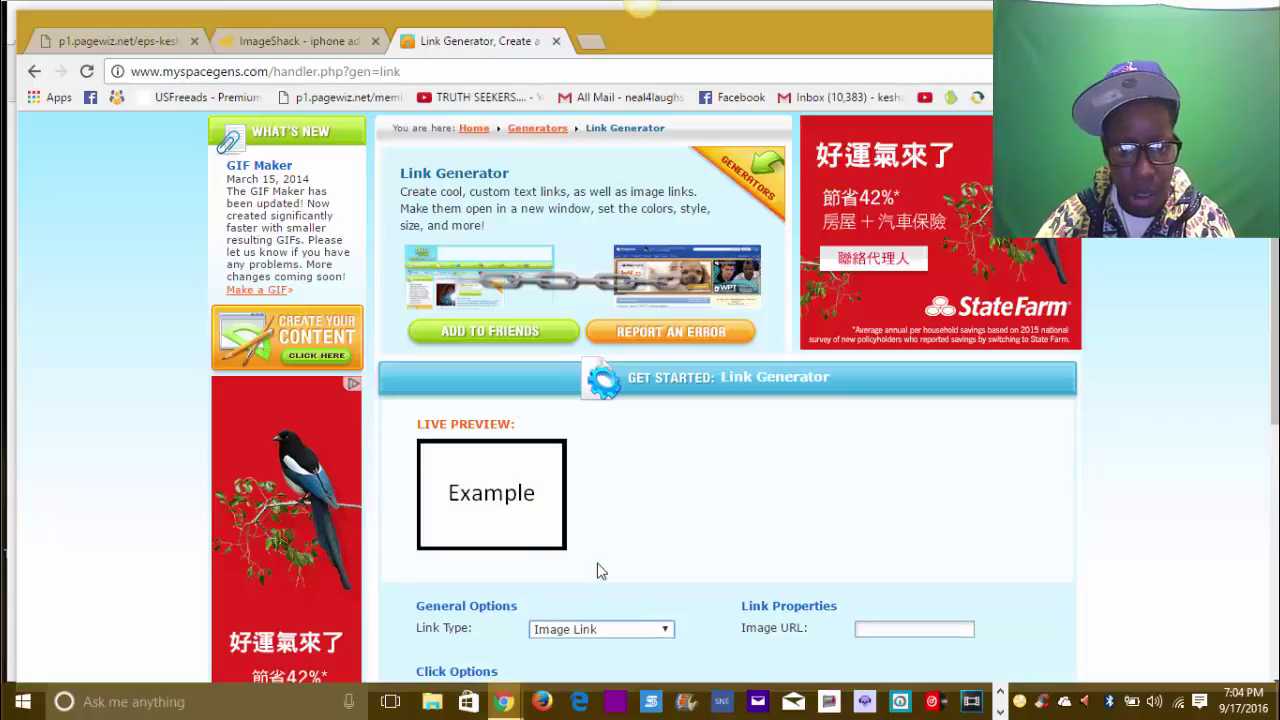
scroll(598, 570, down, 2)
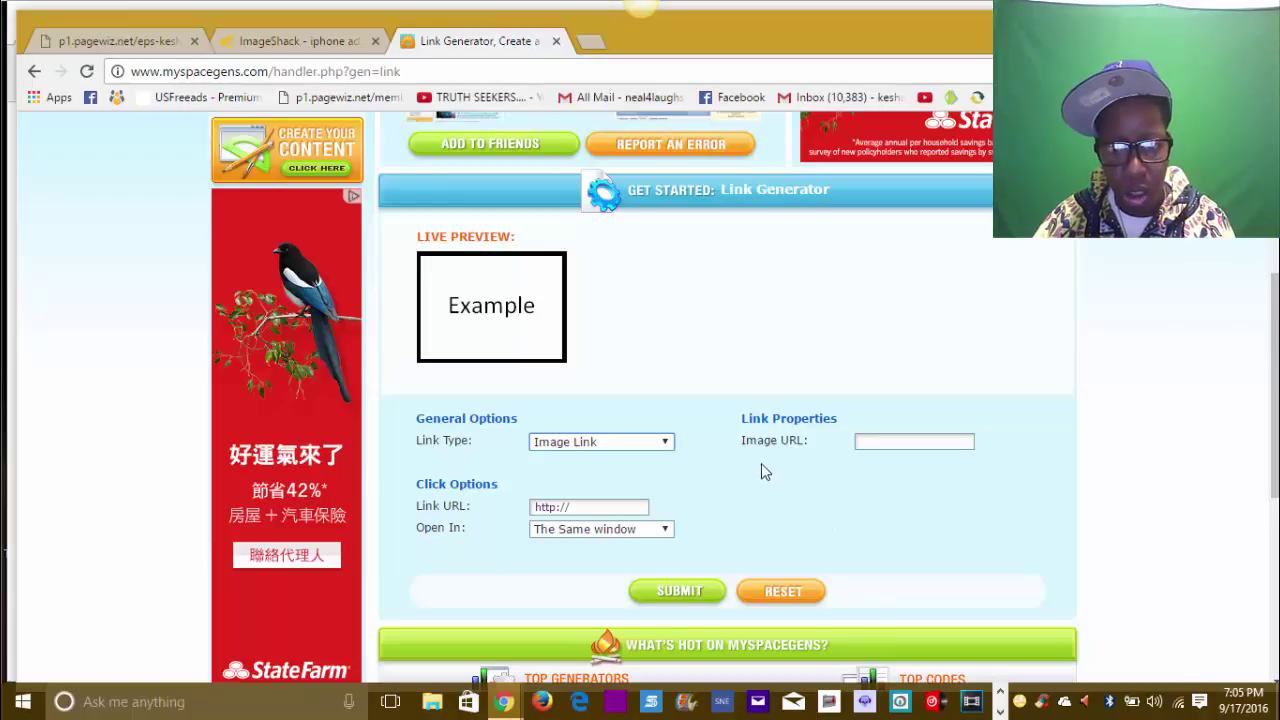
click(867, 443)
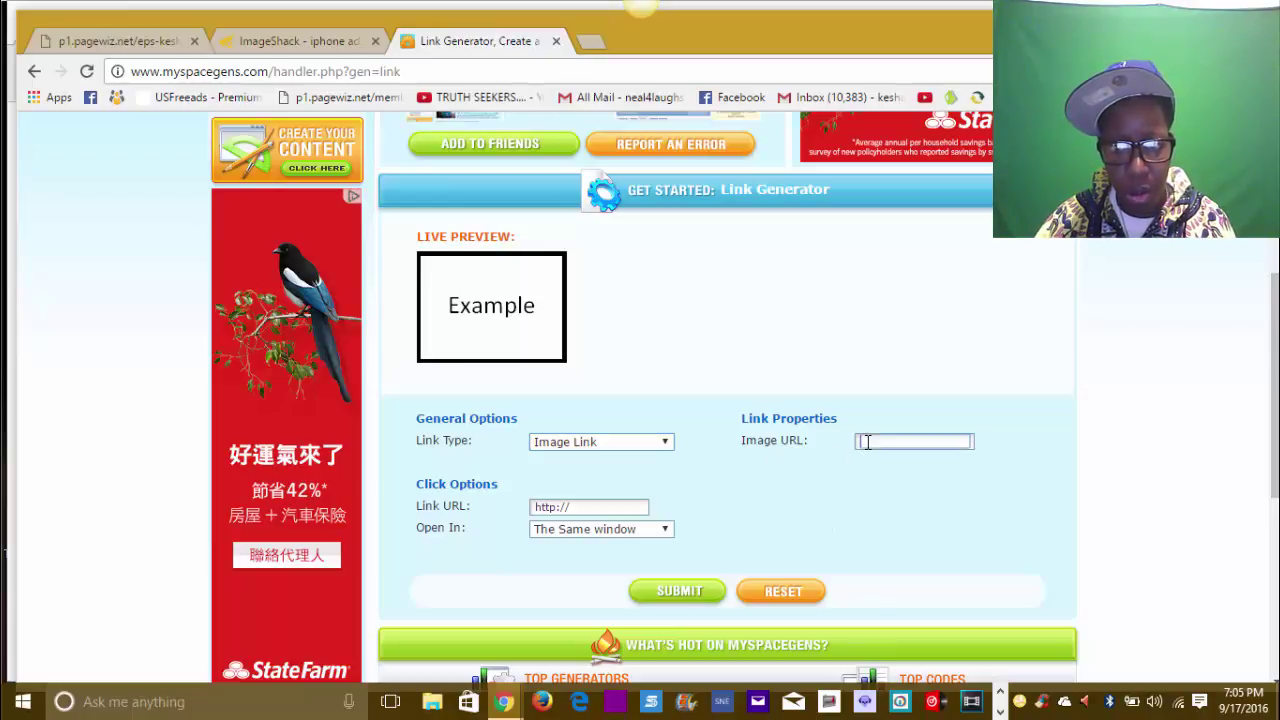
right_click(867, 443)
click(913, 295)
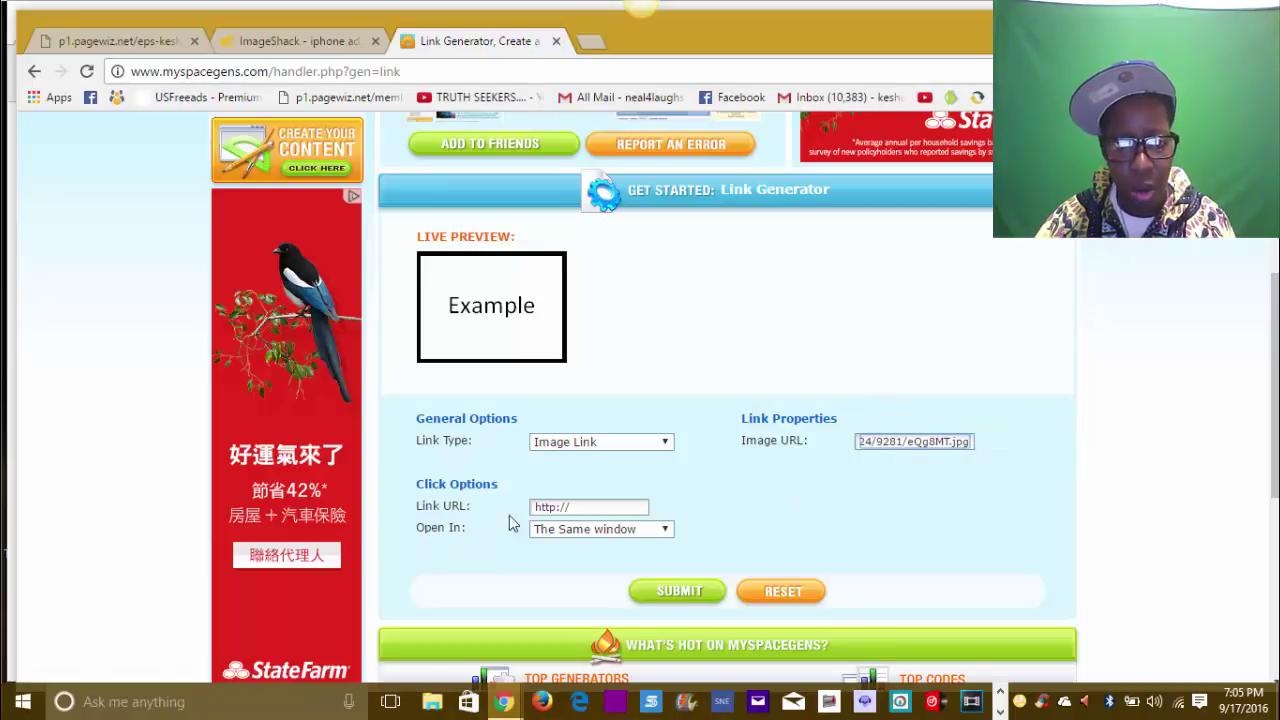
Step: Bring the ADS FOR MY EMAIL BIZ Word document forward
click(1000, 713)
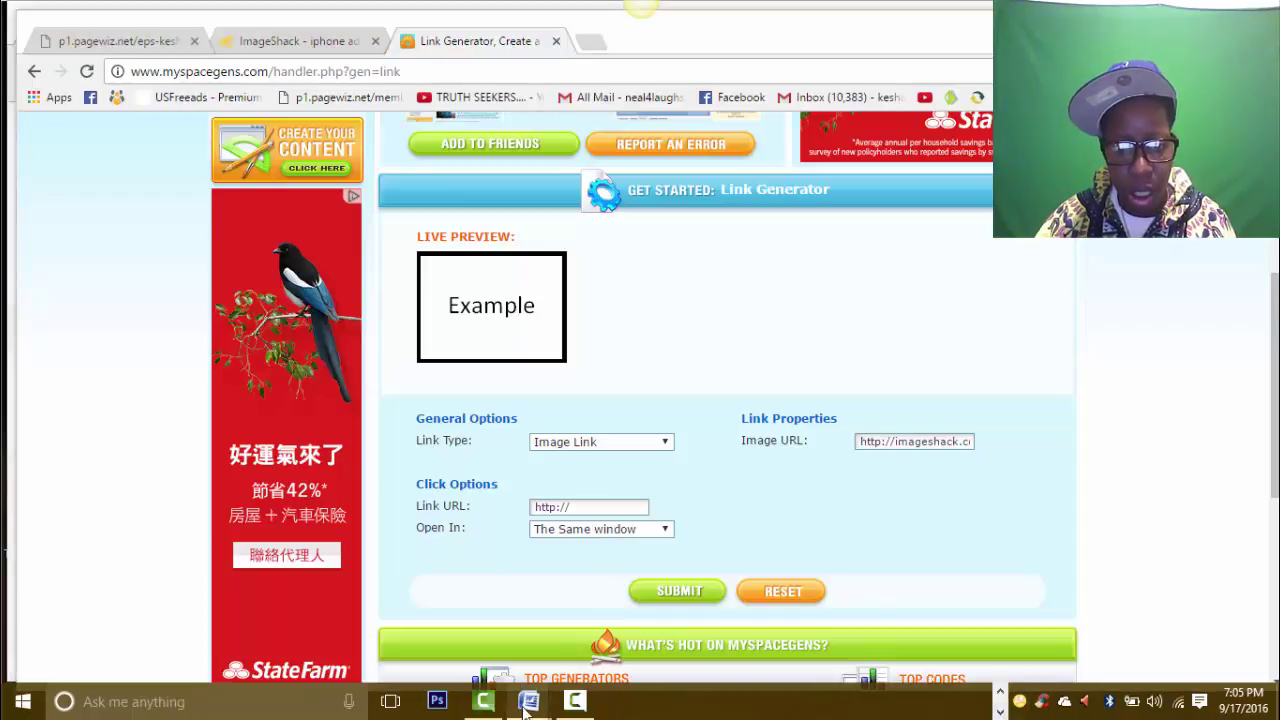
mouse_move(527, 708)
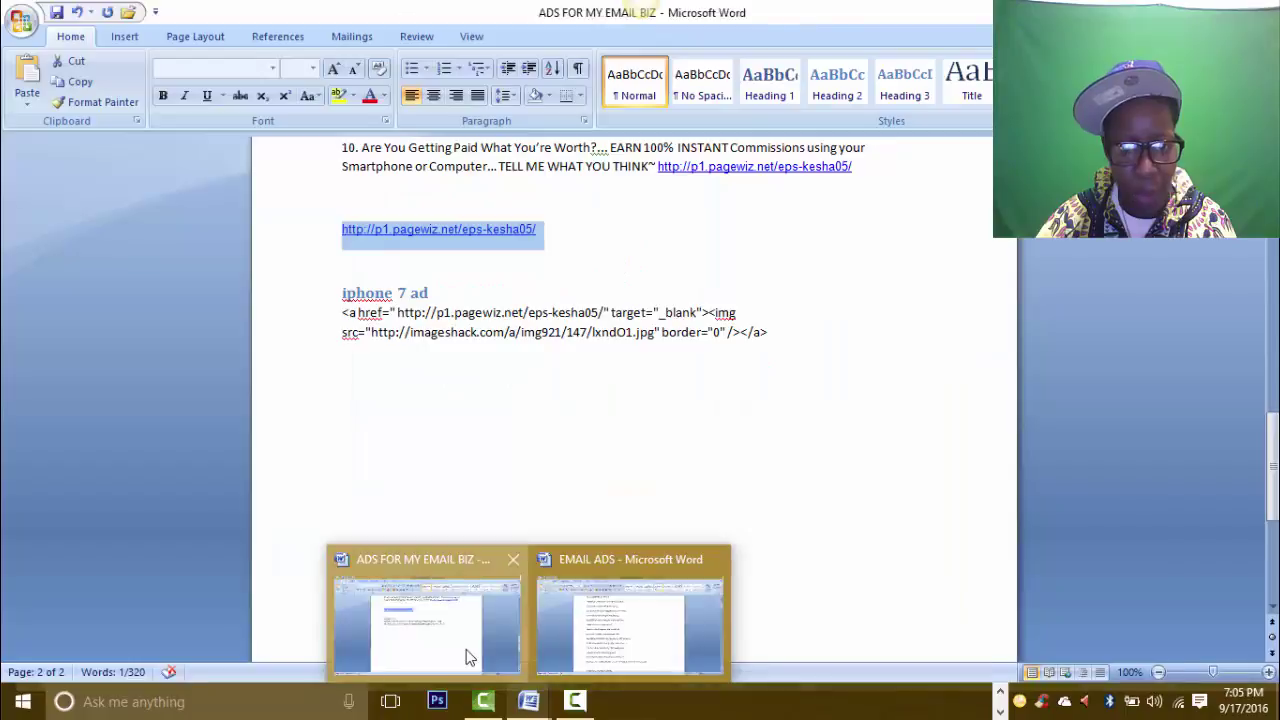
click(469, 654)
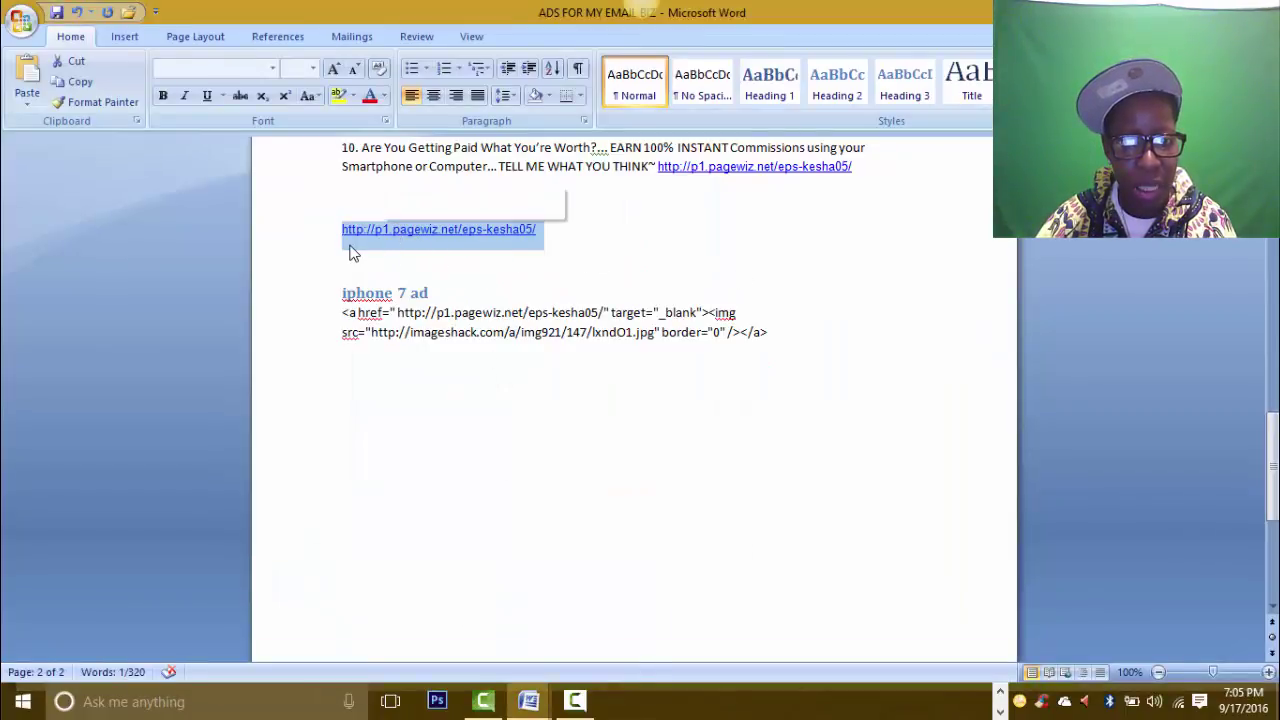
Step: Copy the pagewiz landing-page hyperlink from the Word document
right_click(410, 238)
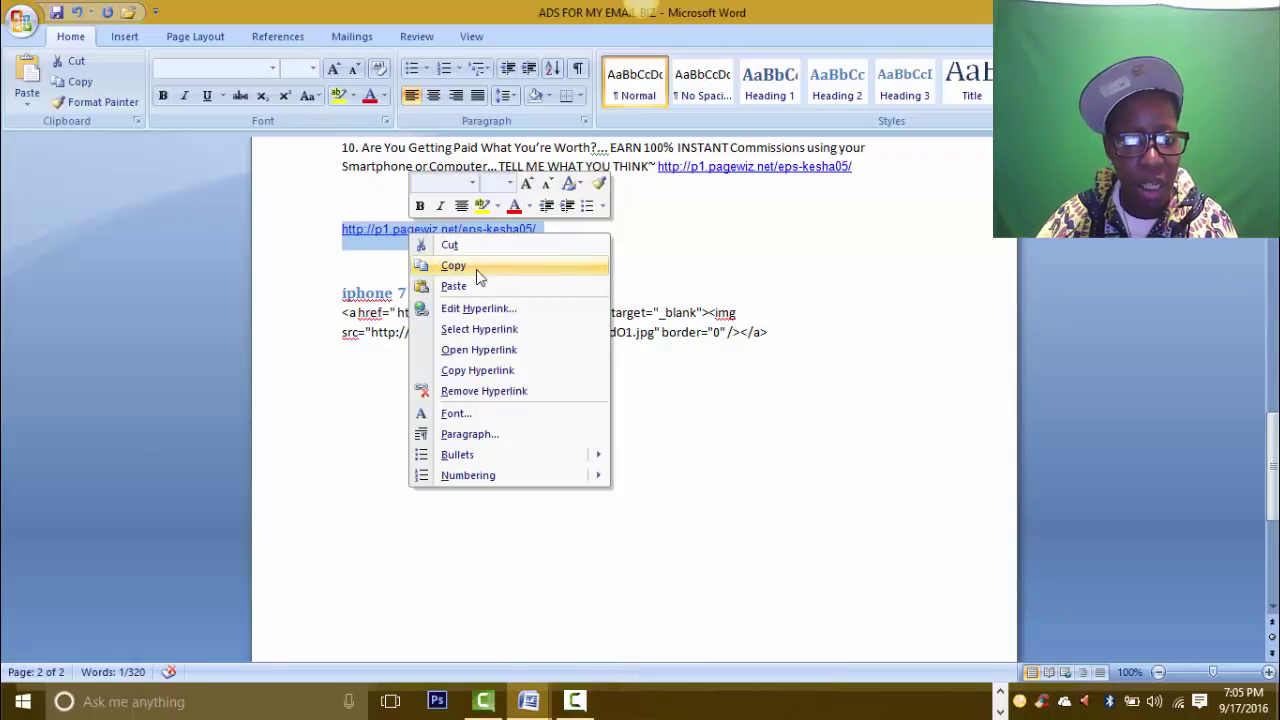
click(476, 270)
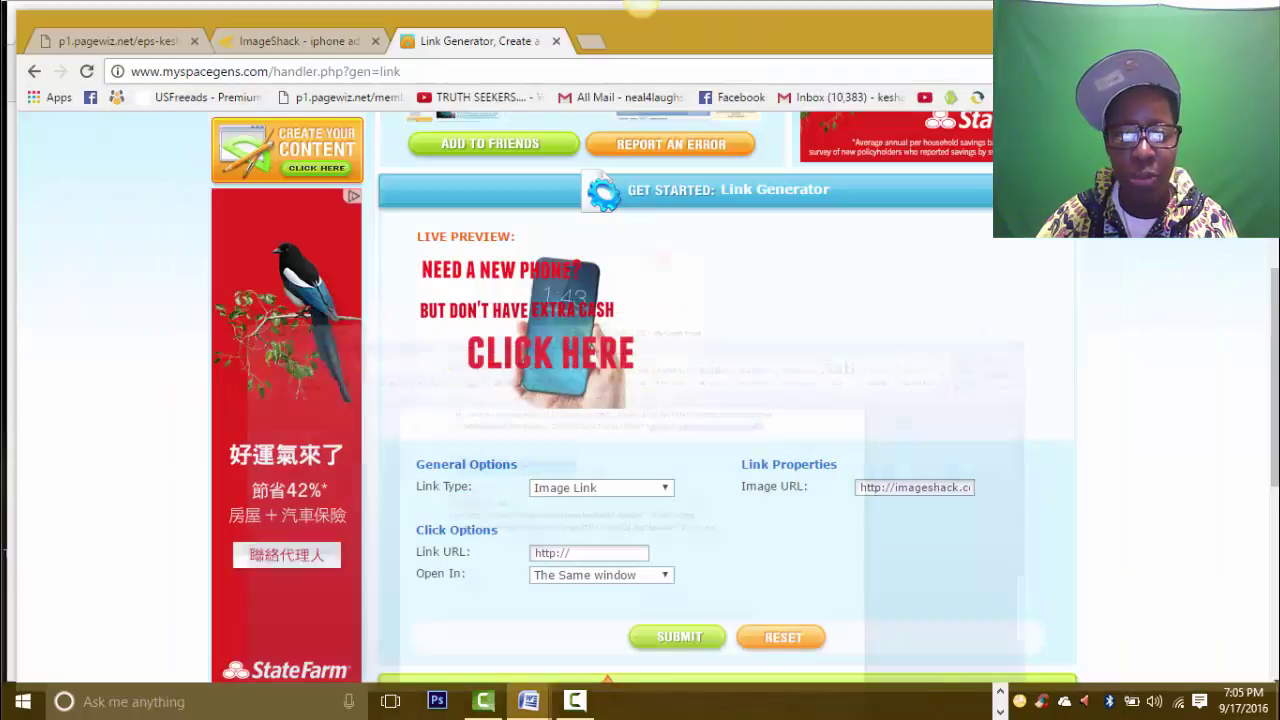
drag(575, 548, 492, 558)
key(BackSpace)
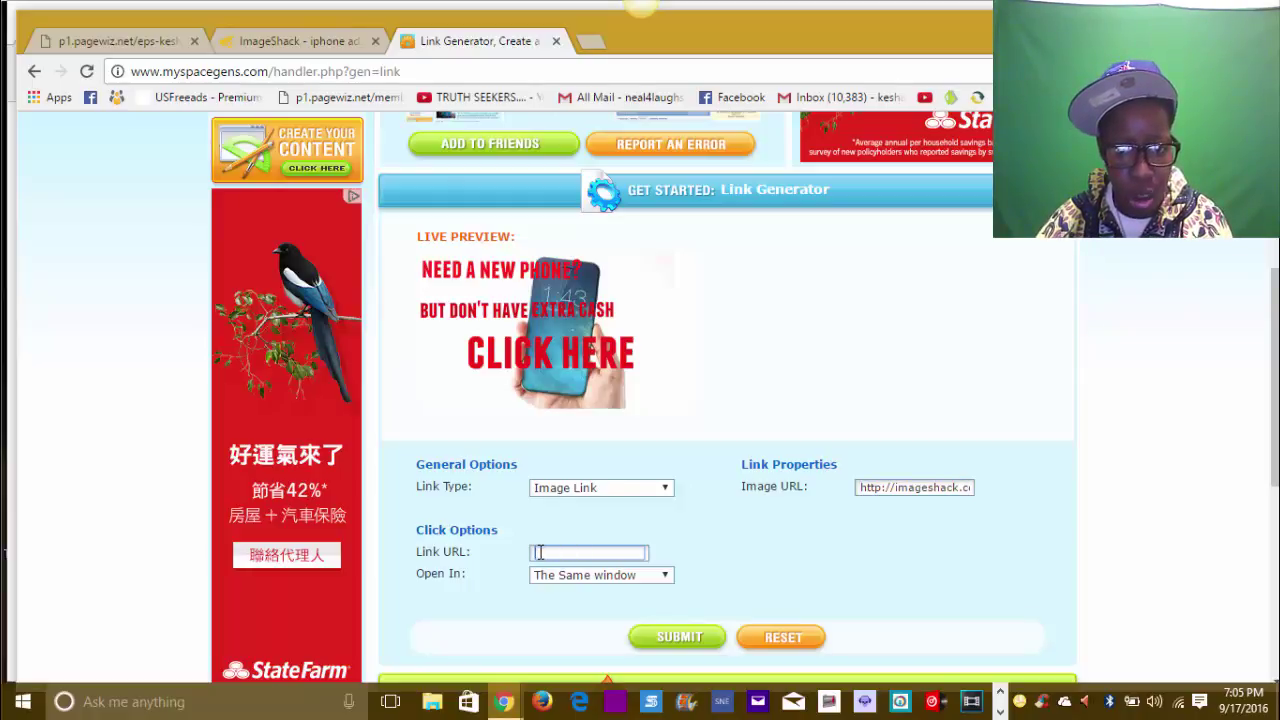
right_click(538, 552)
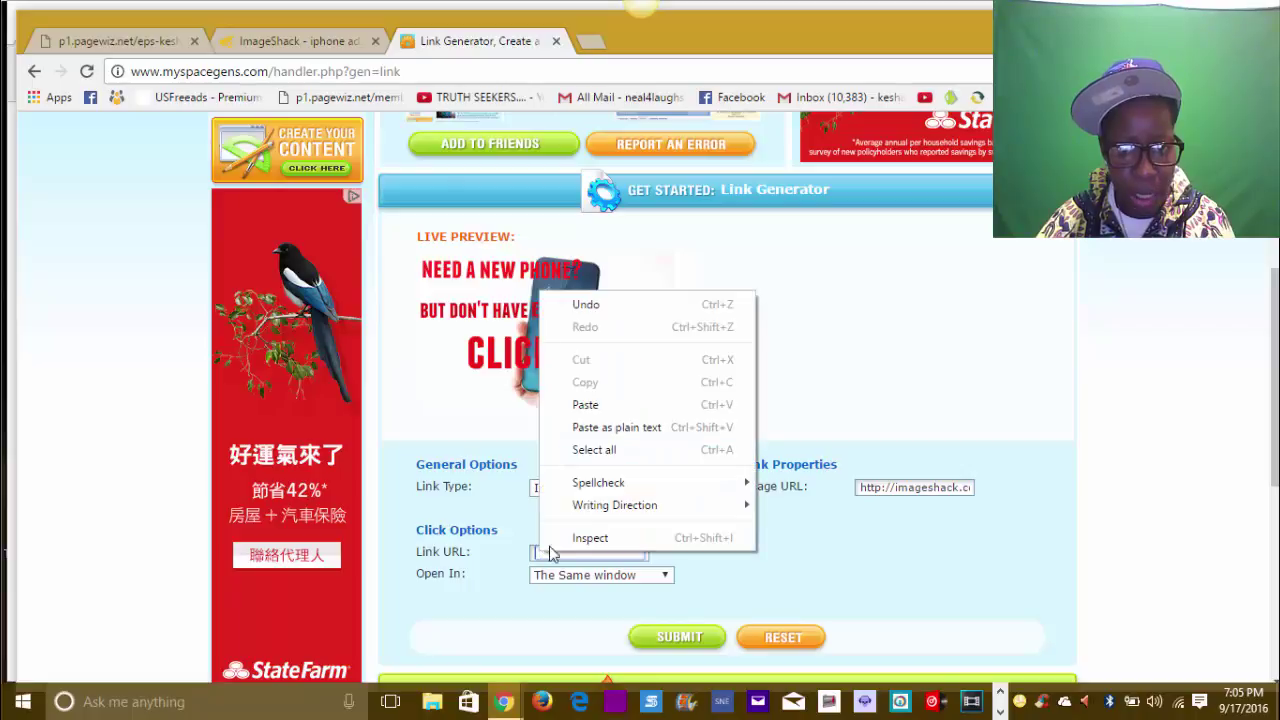
click(607, 404)
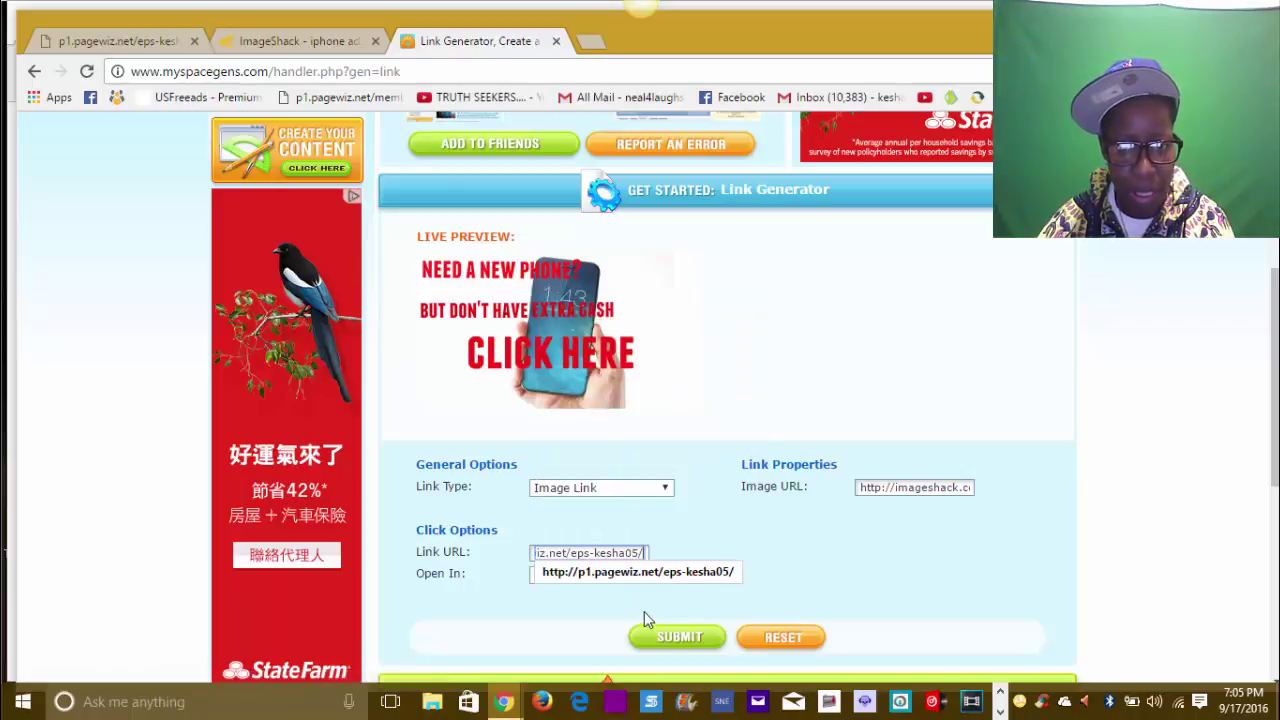
click(622, 572)
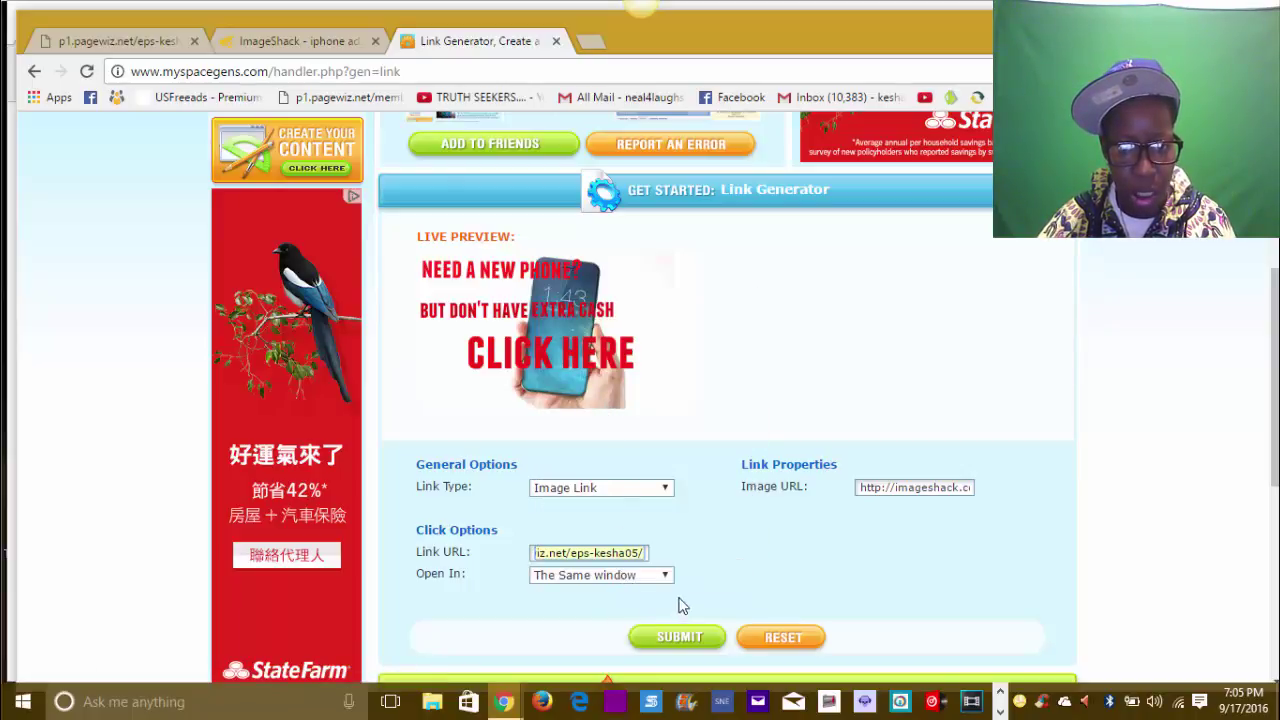
Step: Set Open In to A New Window and submit to generate the custom link
click(664, 578)
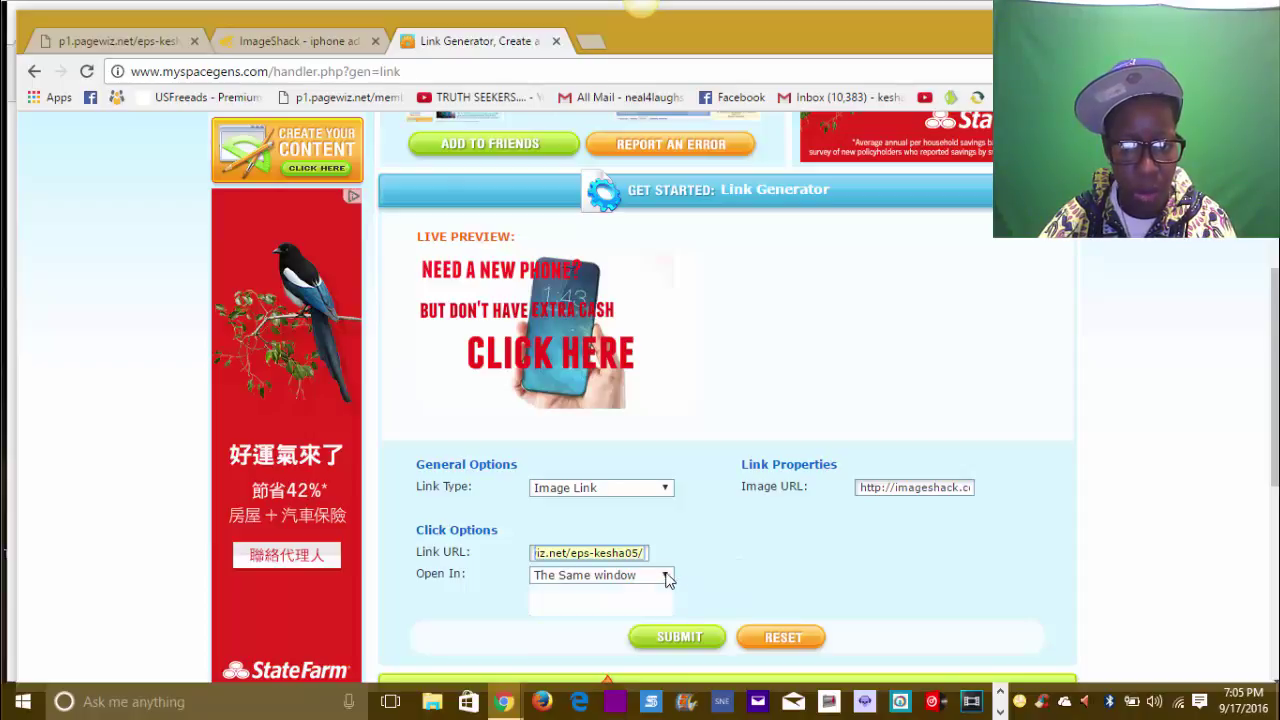
click(590, 609)
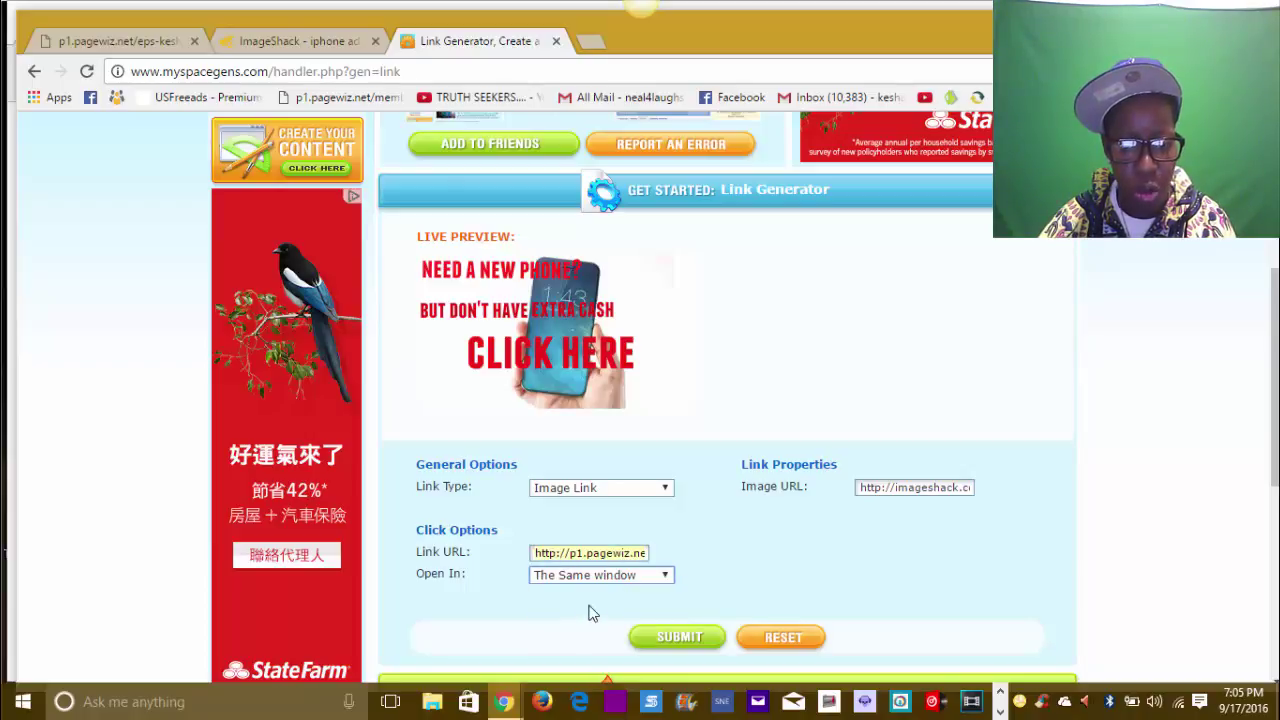
click(672, 645)
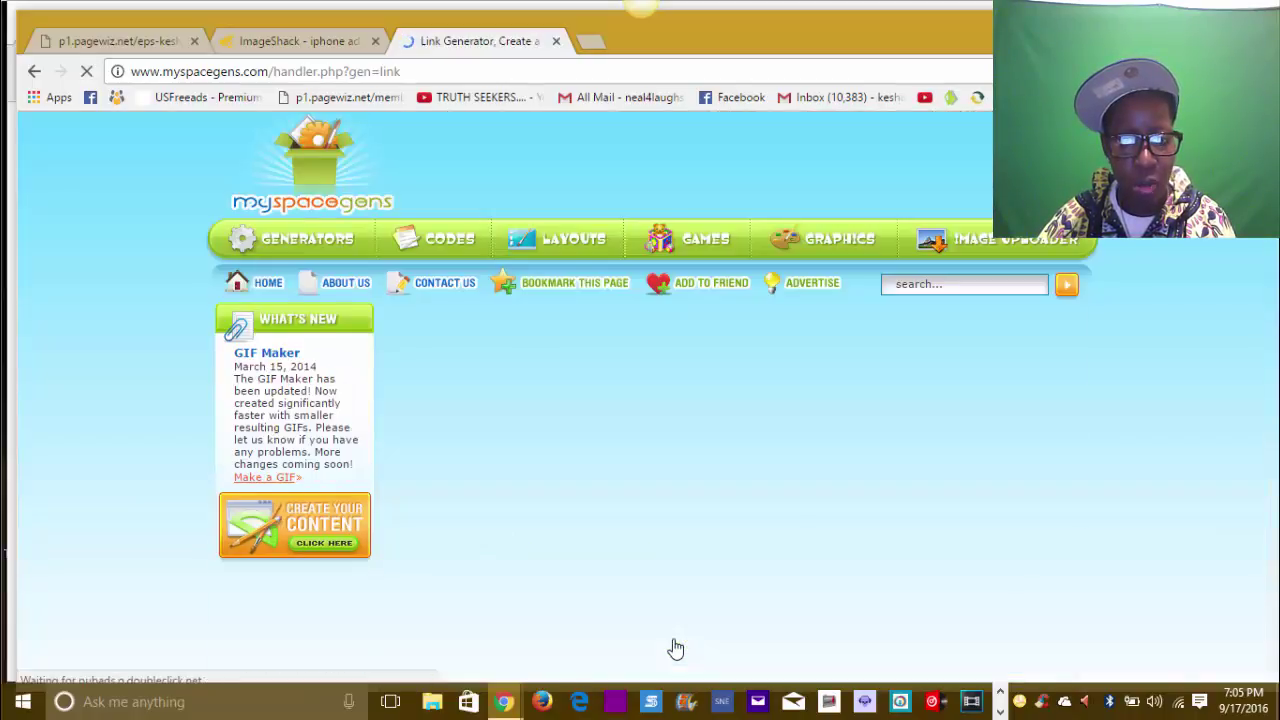
scroll(1020, 495, down, 2)
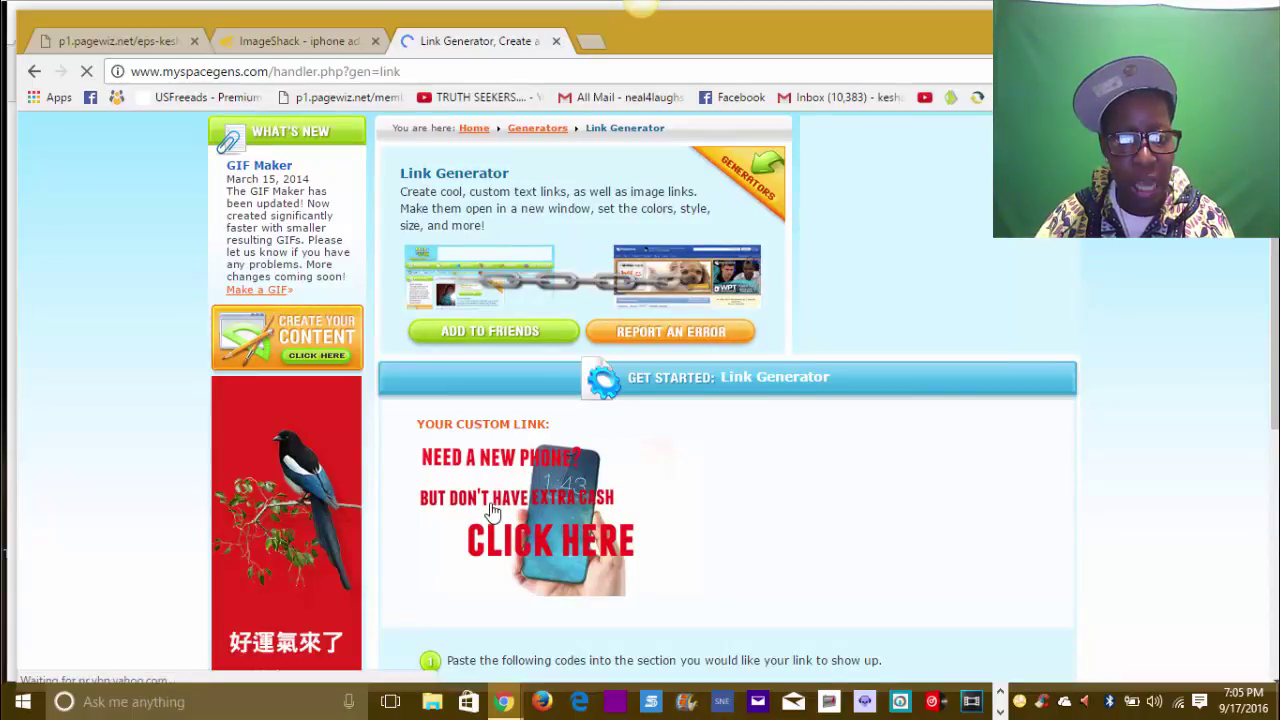
Step: Test the custom image link on the Pagewiz landing page, pausing its video, then return
click(527, 495)
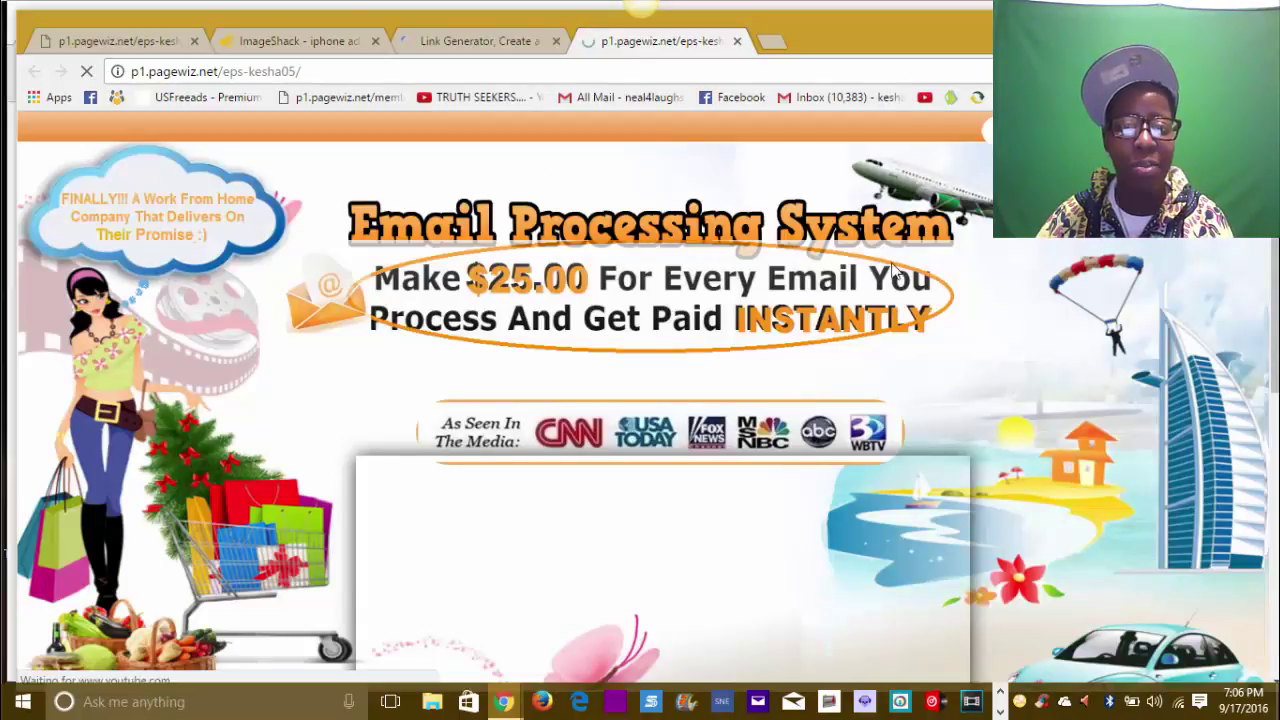
scroll(900, 290, down, 3)
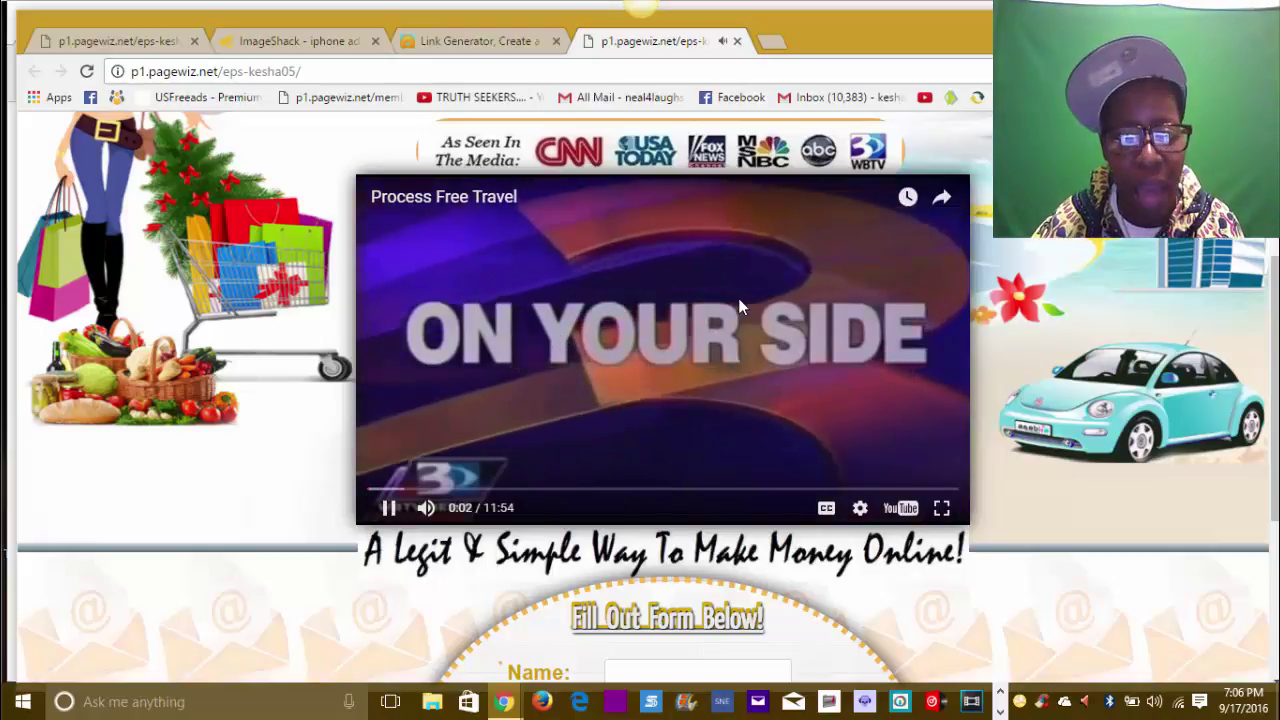
click(683, 320)
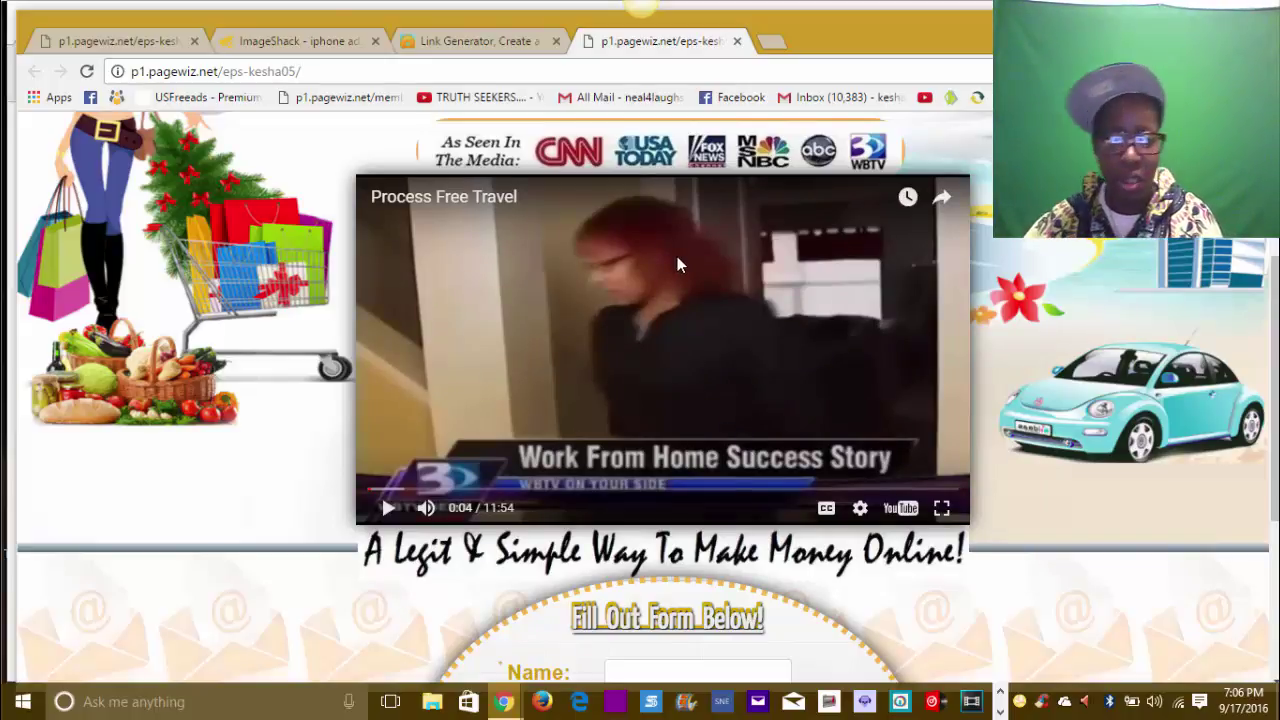
scroll(701, 276, down, 3)
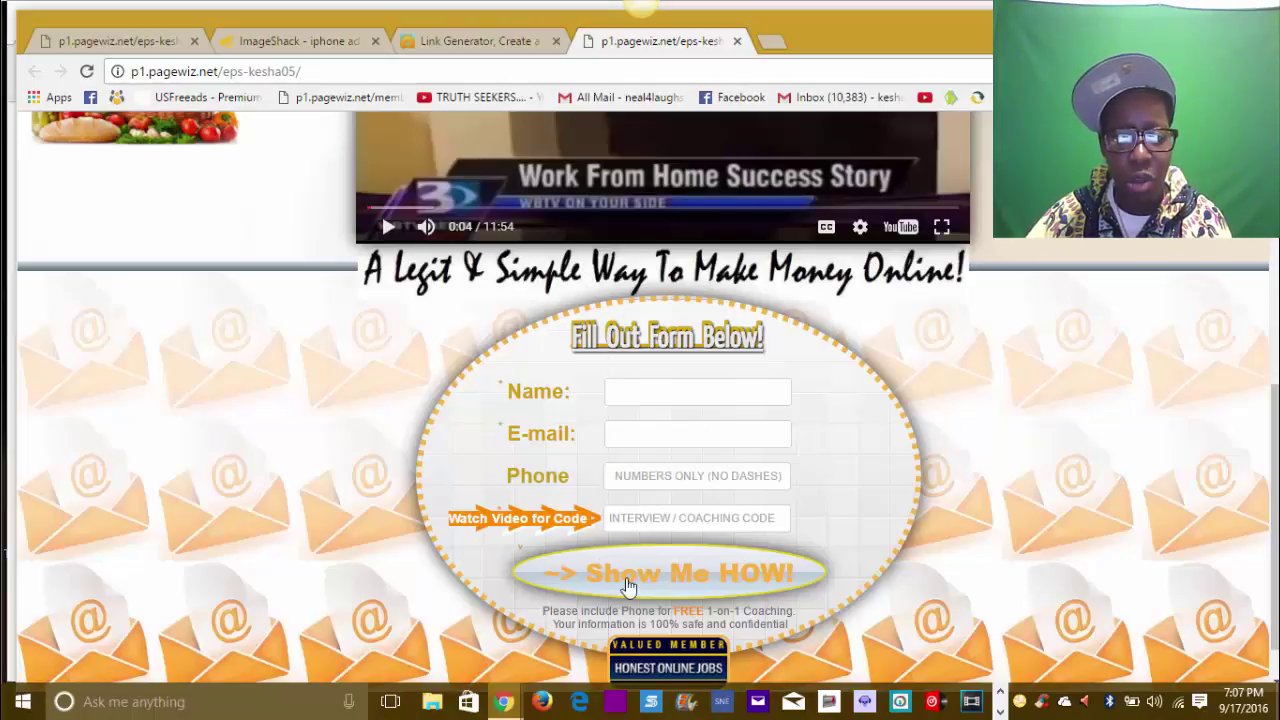
scroll(607, 505, up, 3)
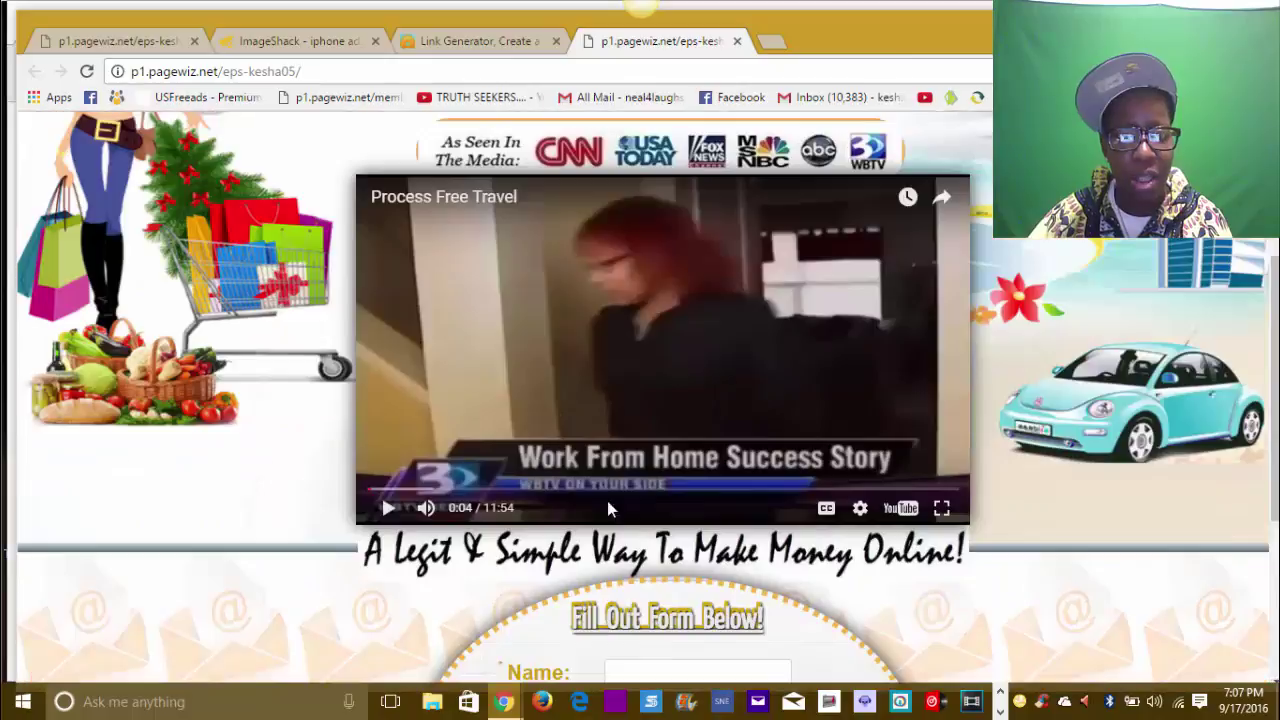
click(472, 41)
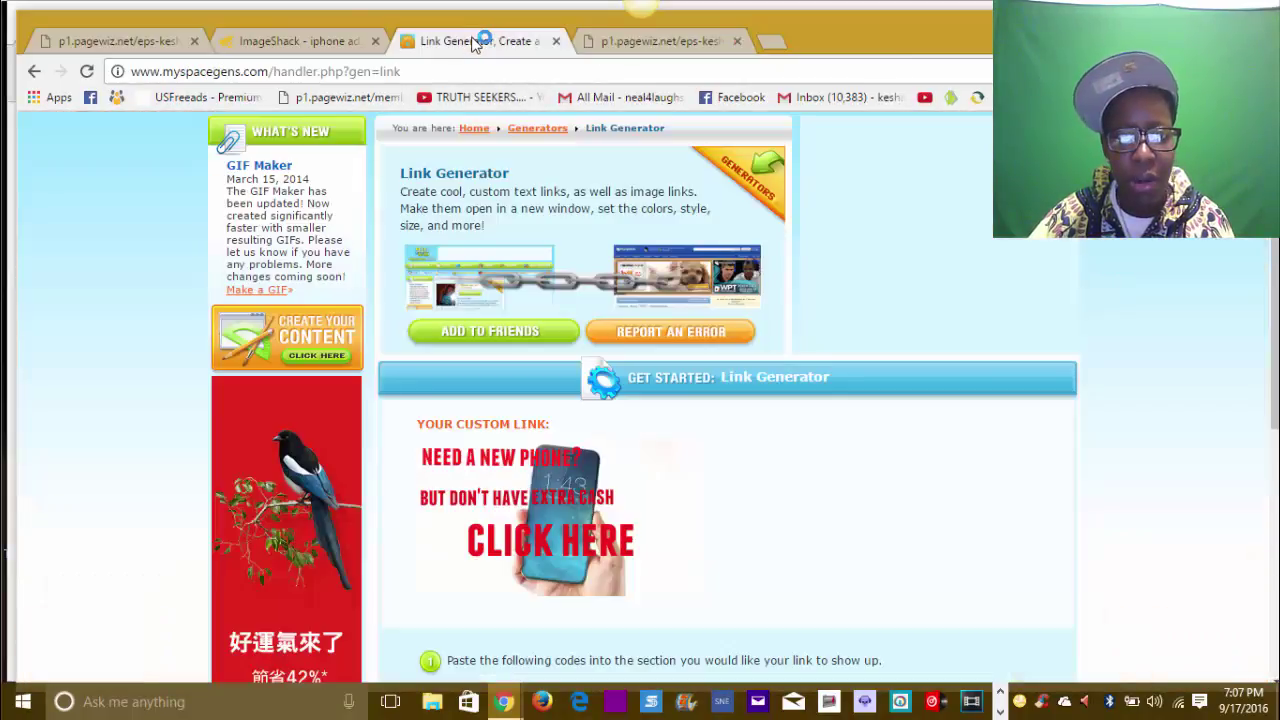
Step: Close the pagewiz landing-page tab and scroll down to the generated HTML link code
click(734, 41)
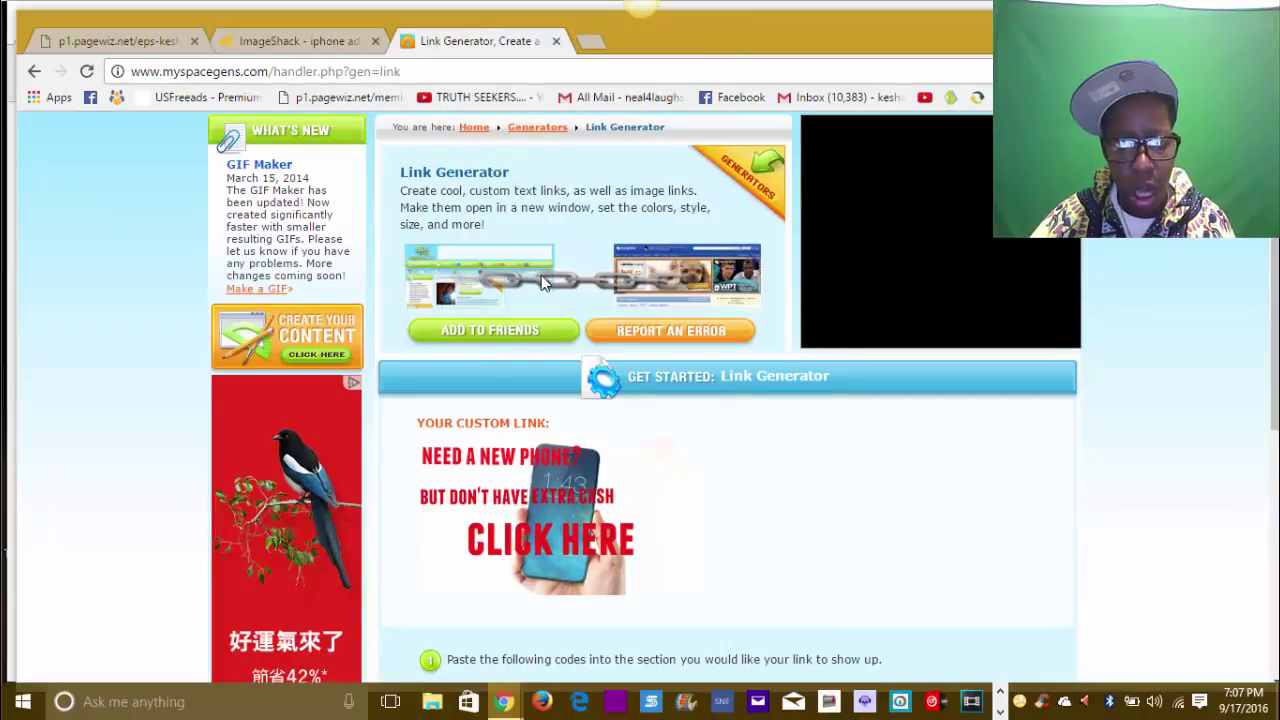
scroll(541, 275, down, 2)
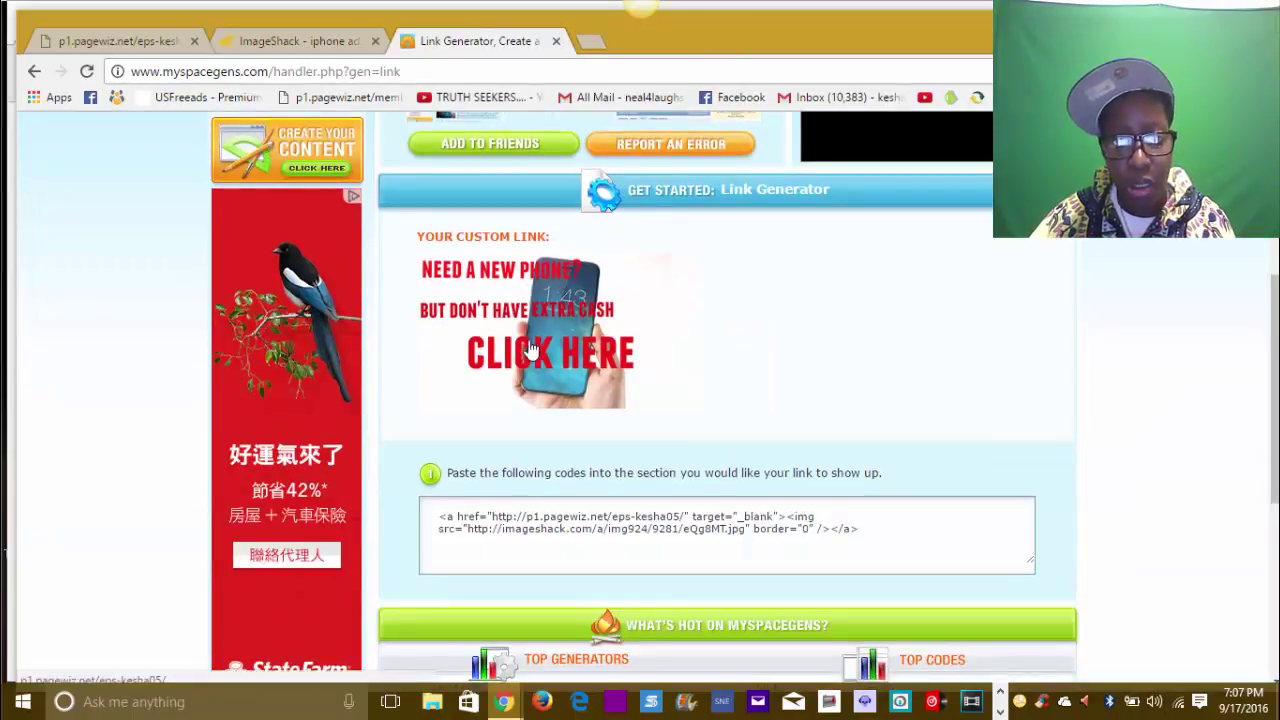
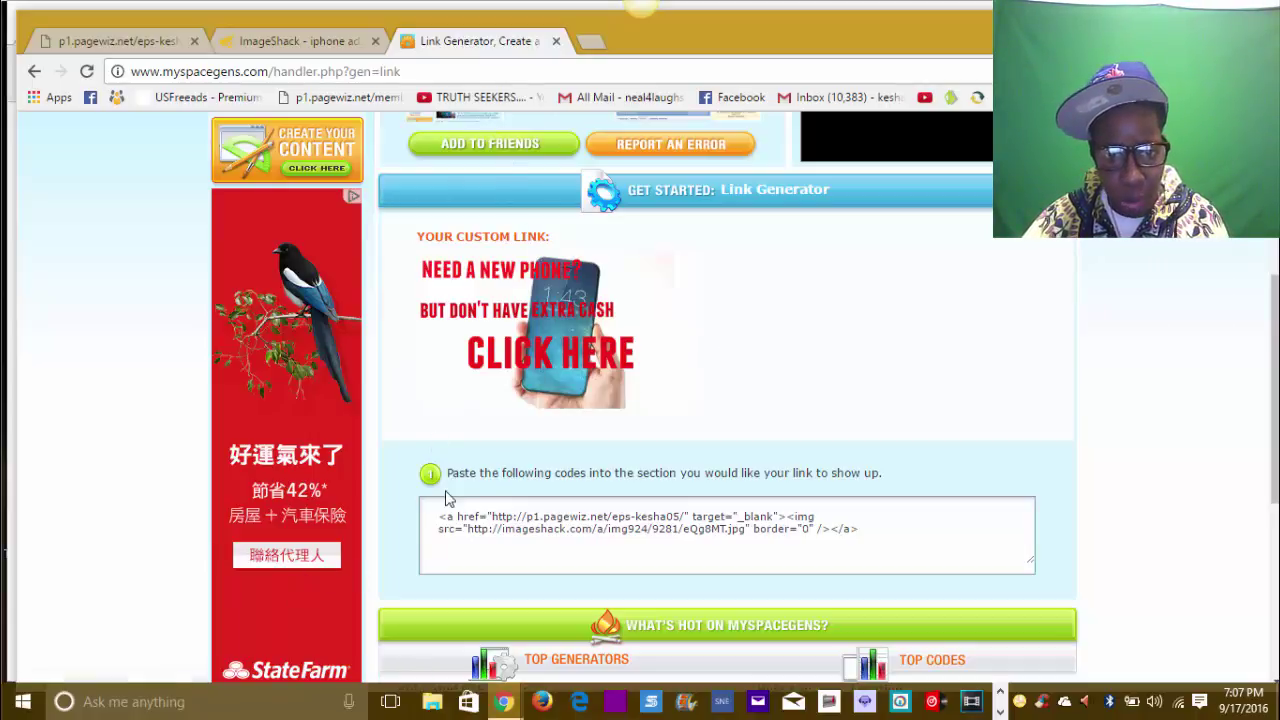
Step: Copy the generated phone ad embed code from the link generator
drag(430, 518, 870, 530)
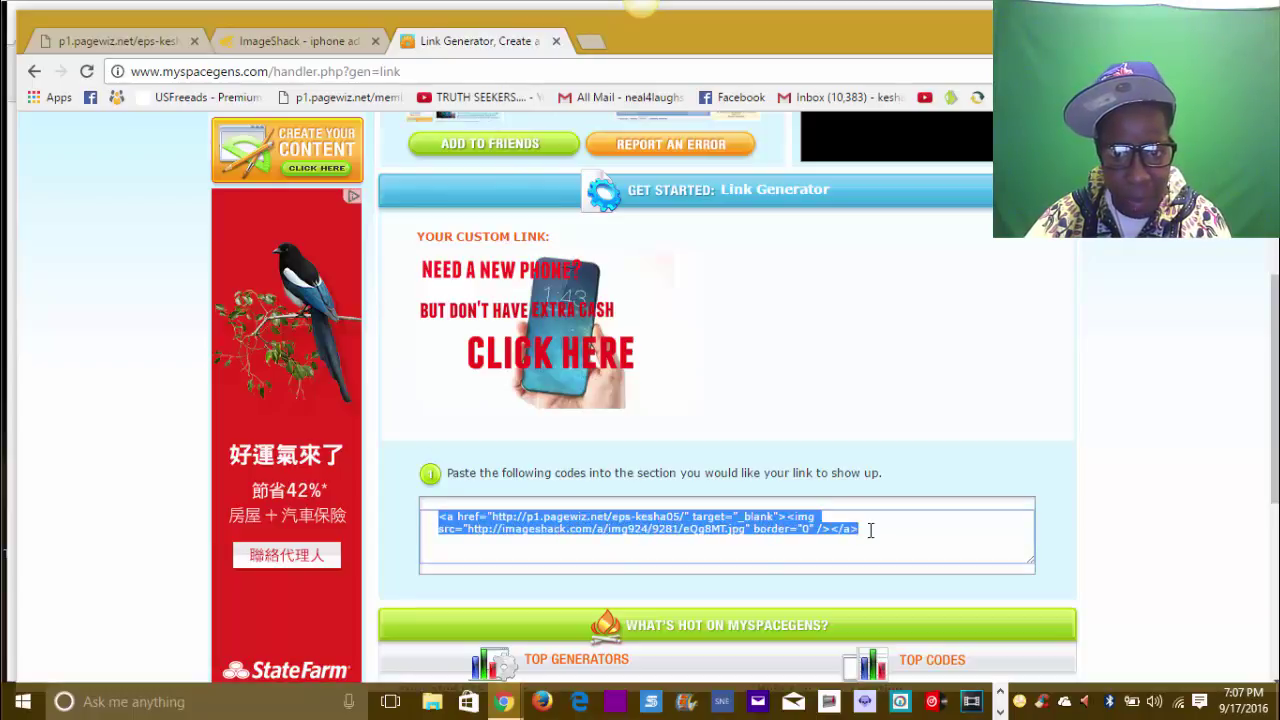
right_click(584, 524)
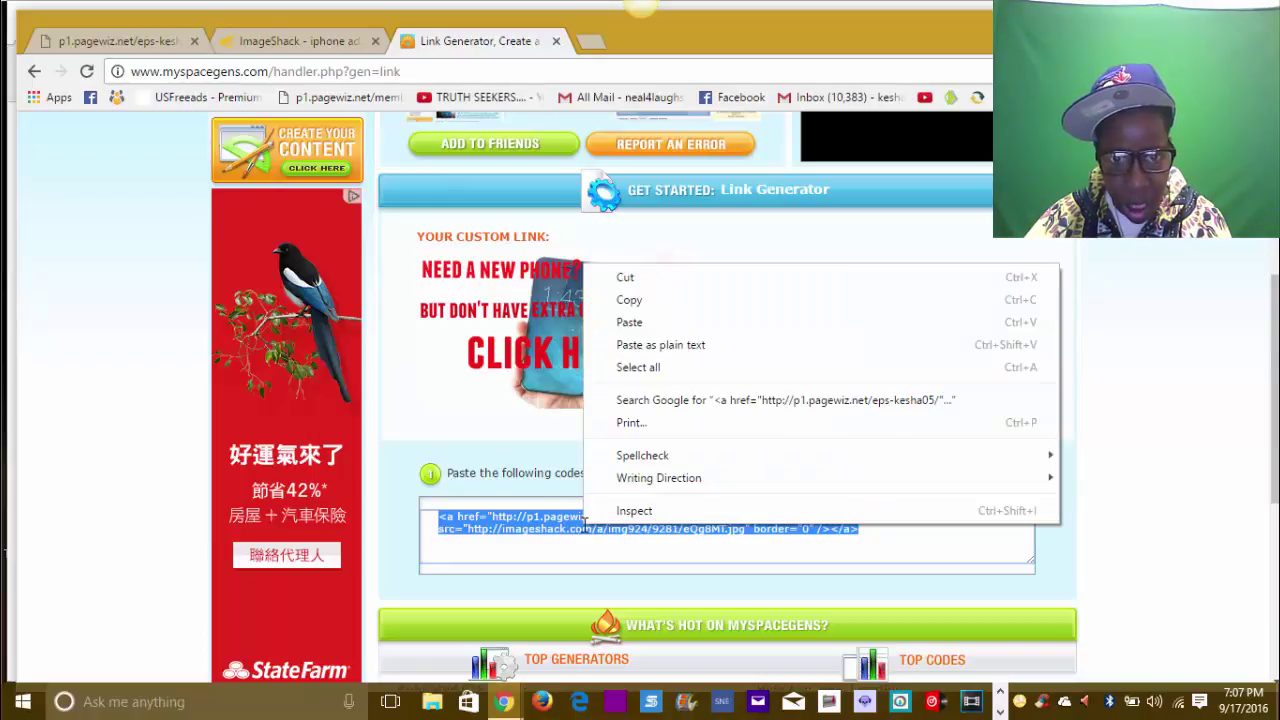
click(630, 302)
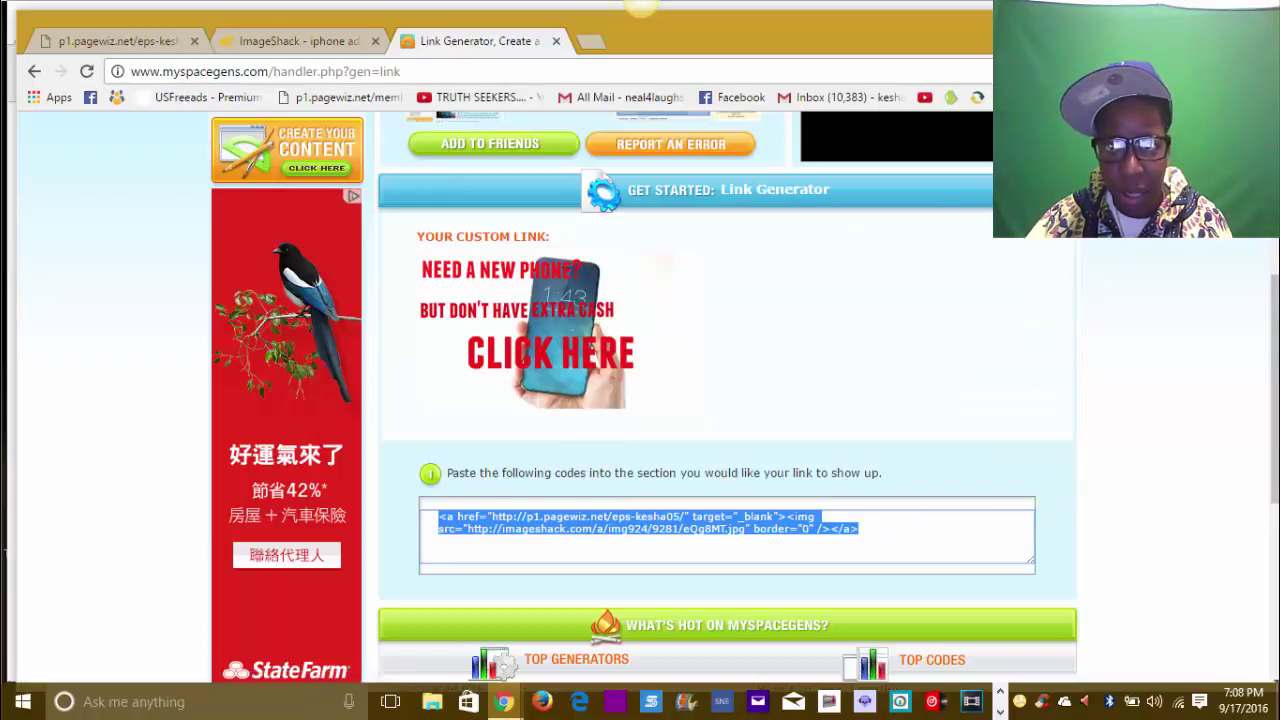
Step: Switch to the ADS FOR MY EMAIL BIZ Word document
click(1000, 705)
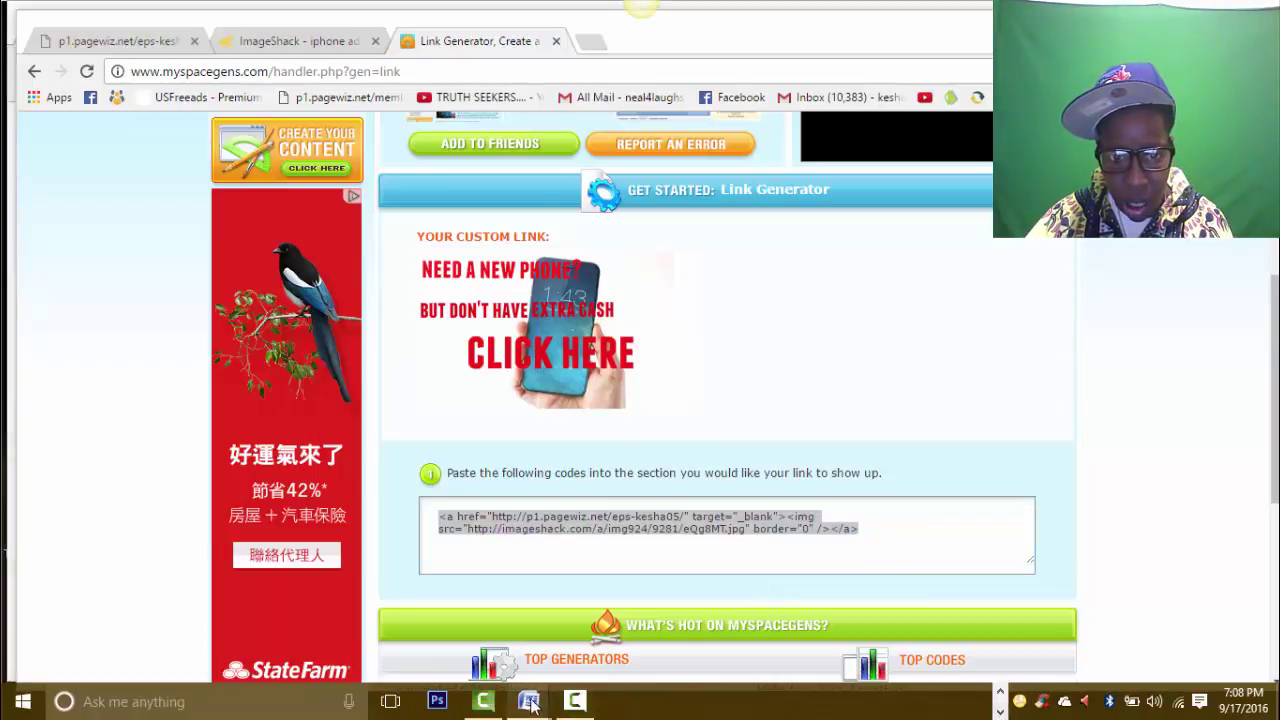
mouse_move(527, 706)
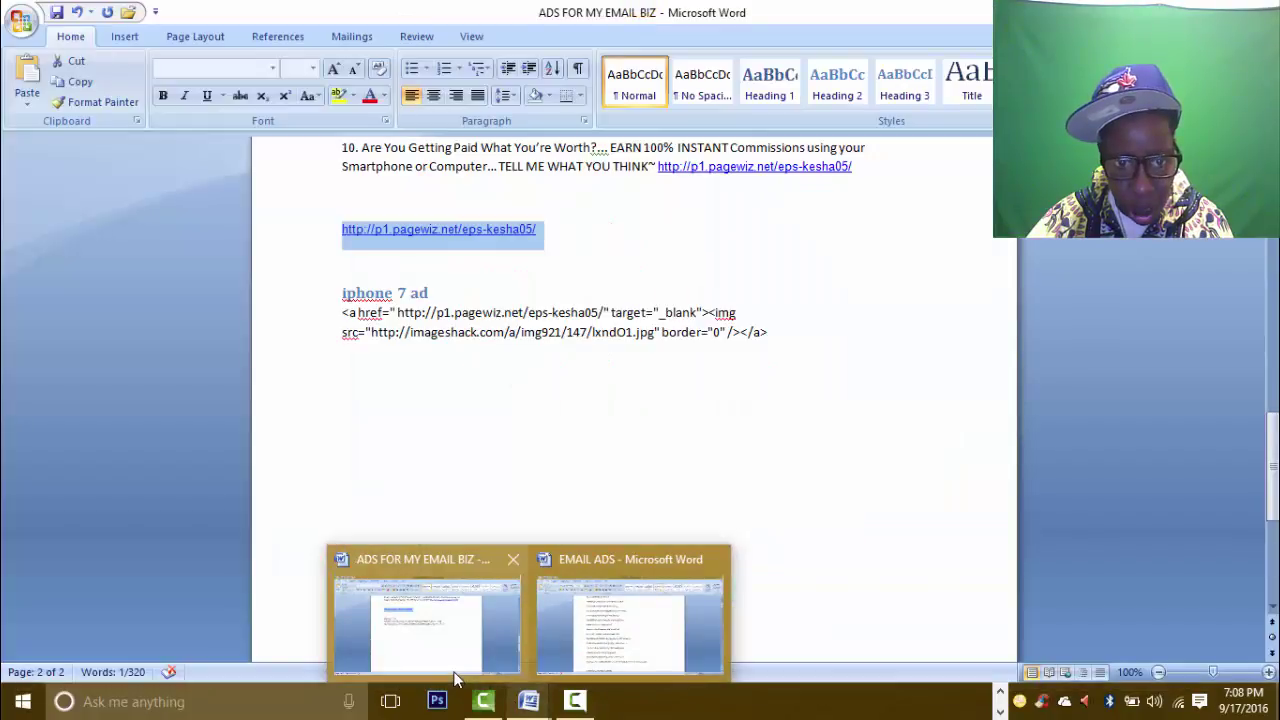
click(455, 680)
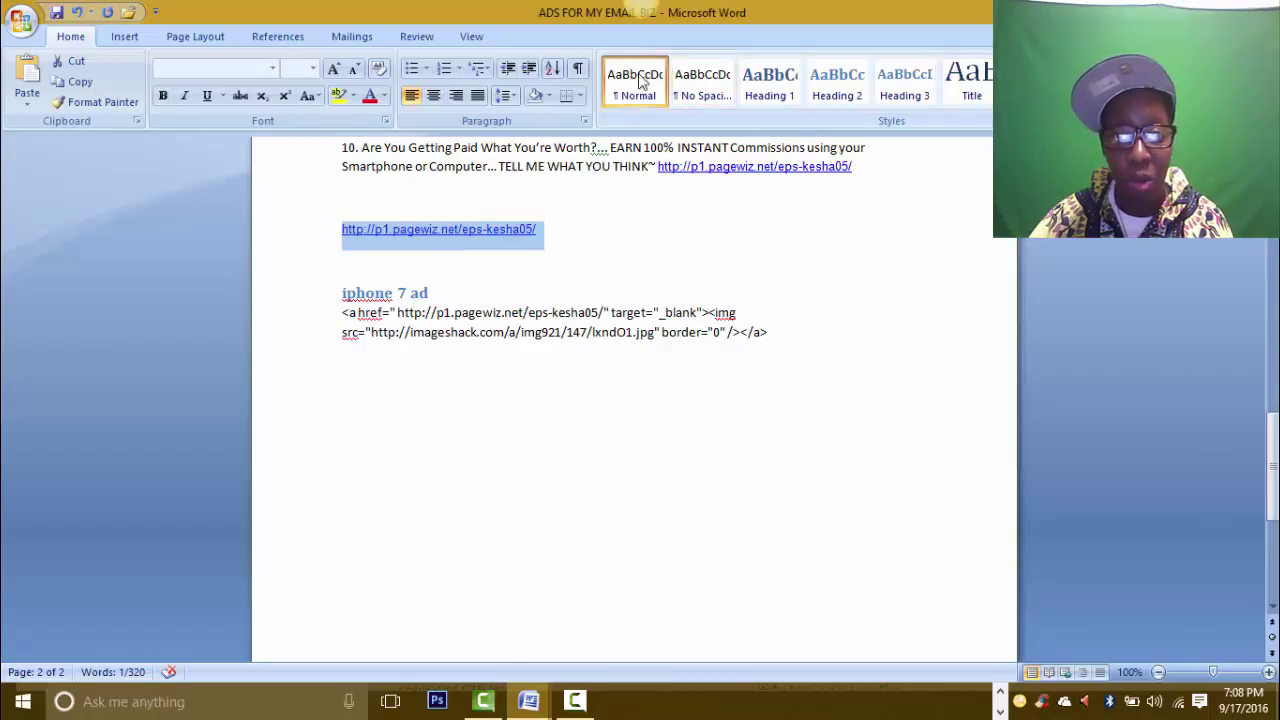
Step: Add a 'phone ad' line below the iphone 7 ad code, formatted as Heading 3
click(386, 404)
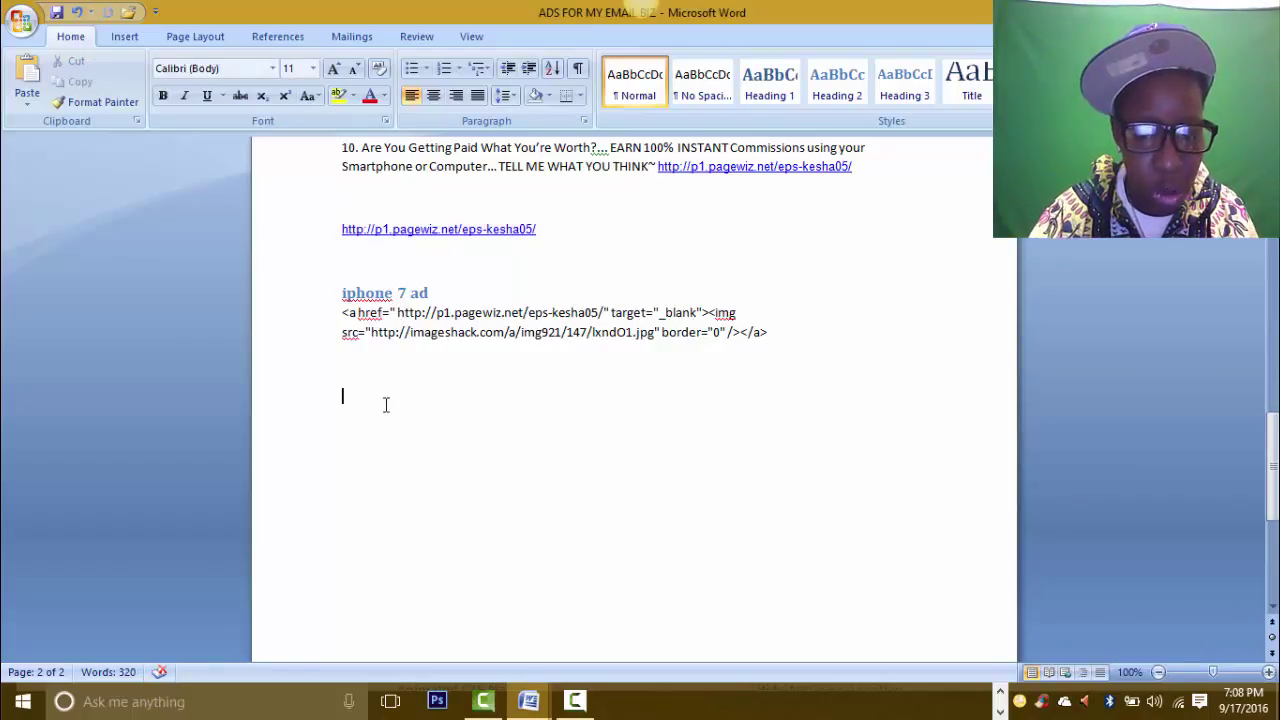
text(phone ad)
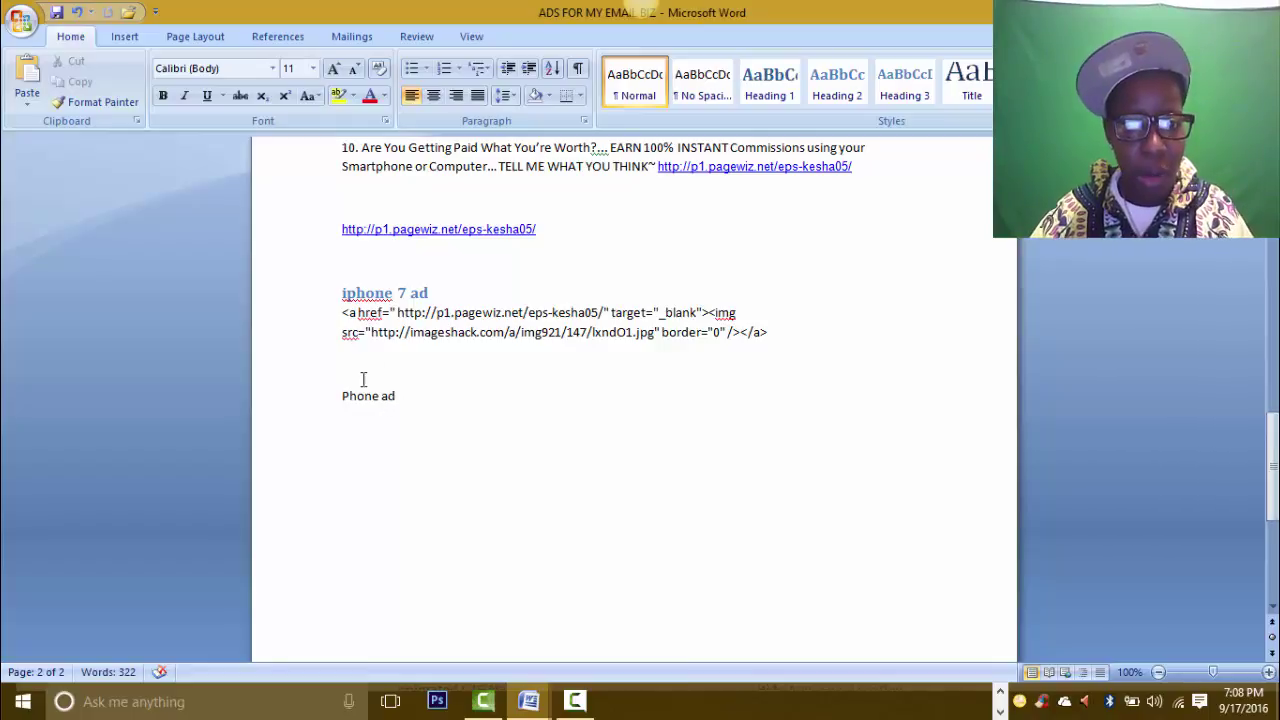
click(908, 98)
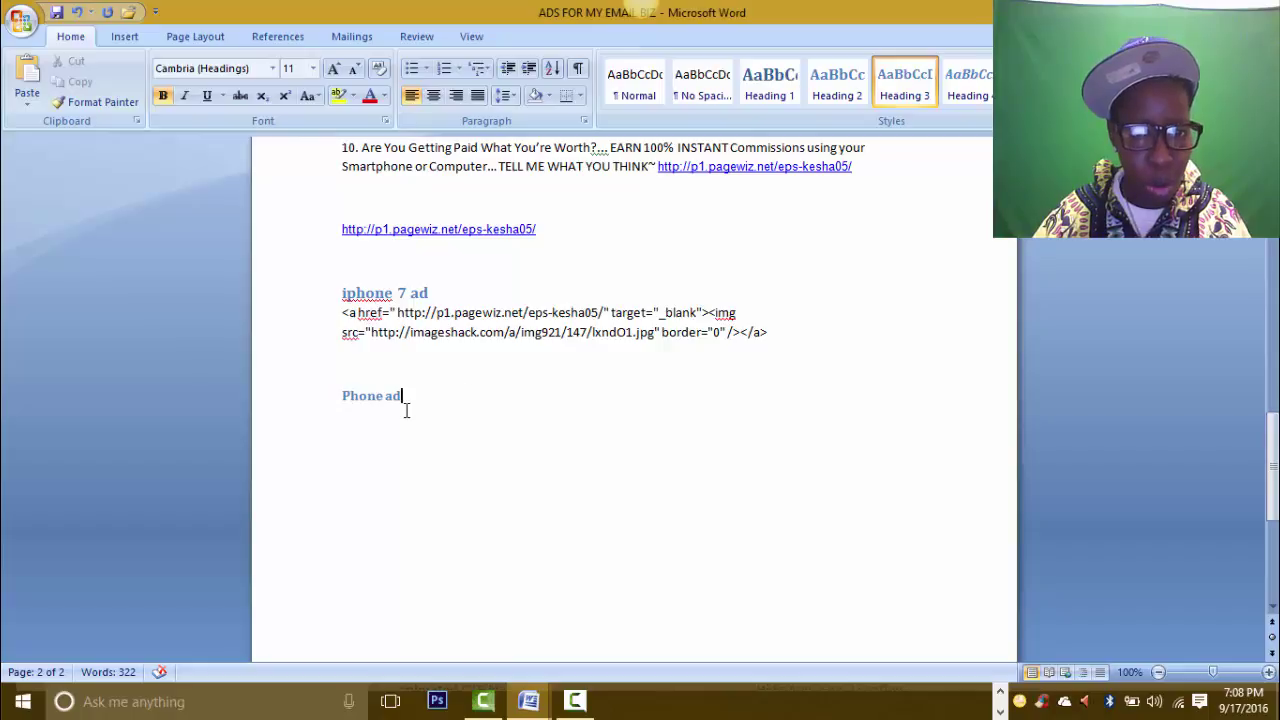
key(Return)
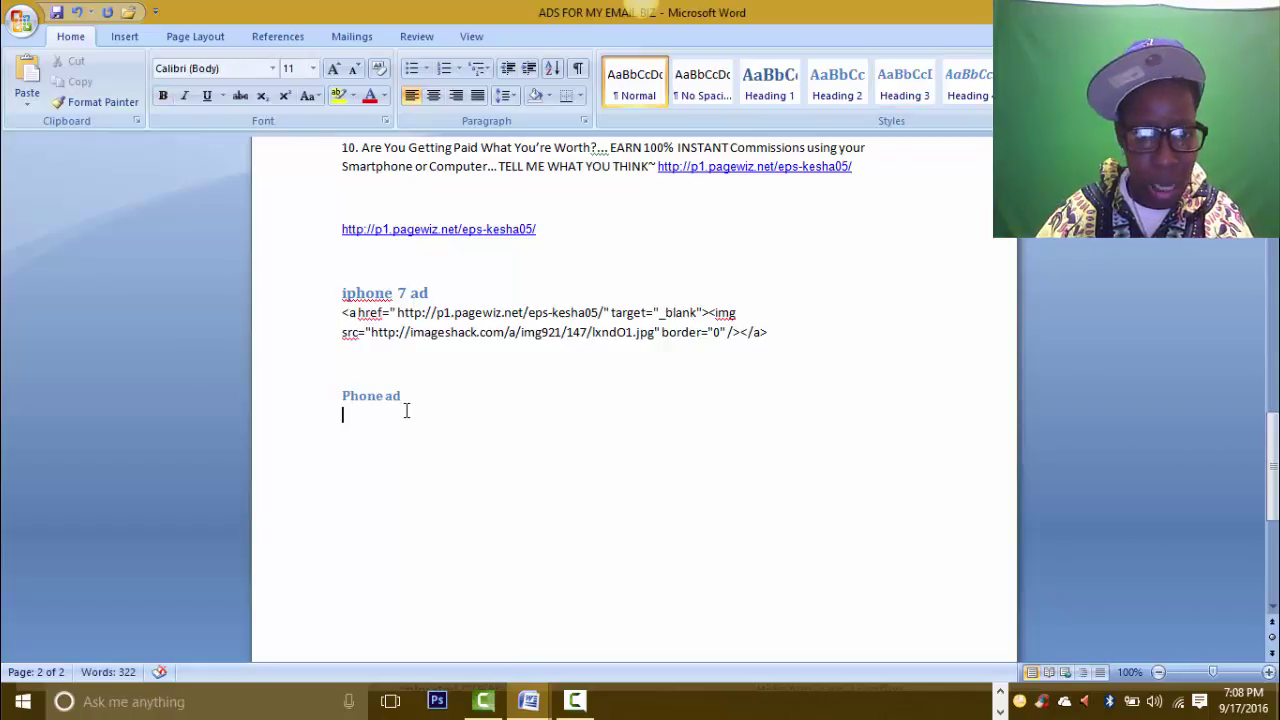
Step: Paste the copied embed code under the Phone ad heading, then open a new browser tab
right_click(349, 430)
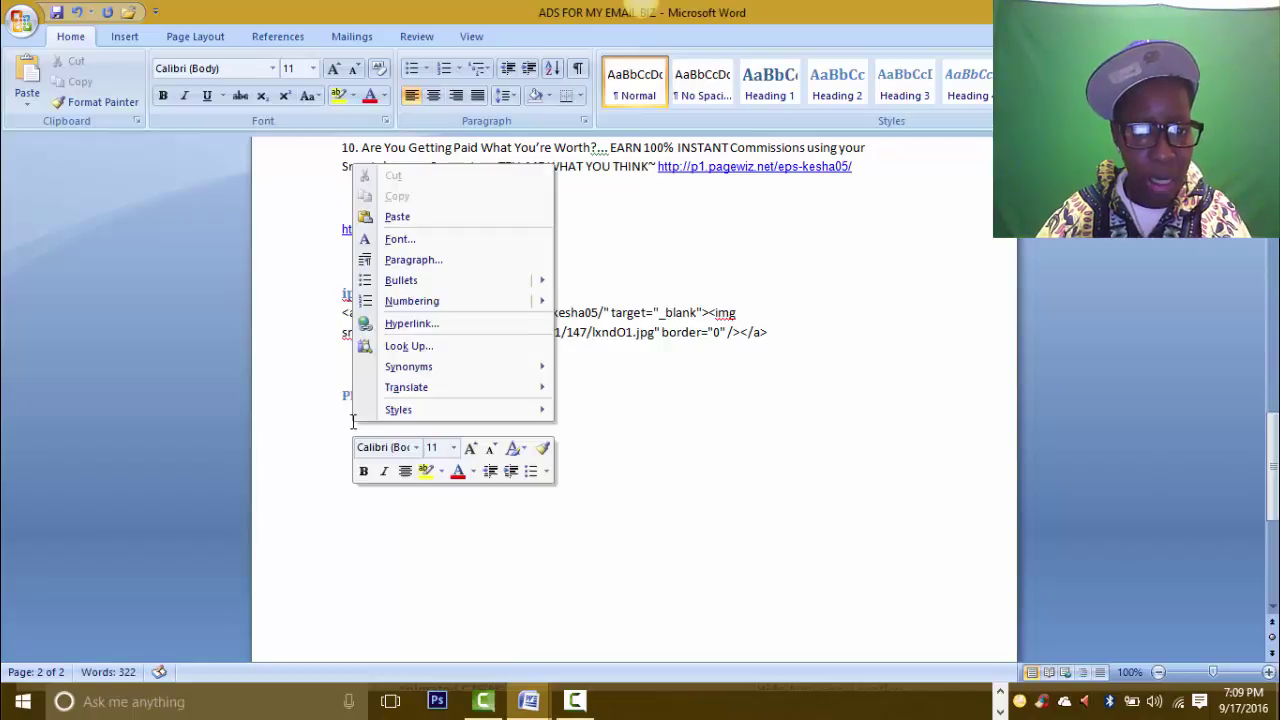
click(408, 222)
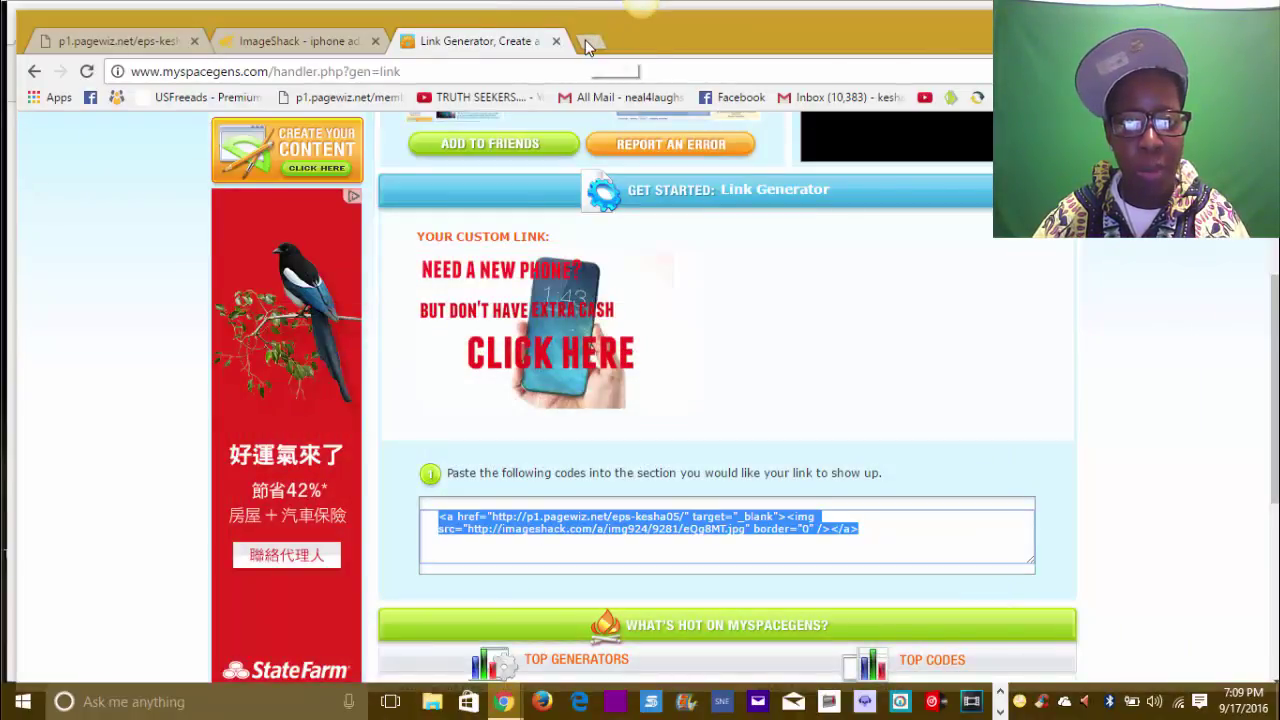
click(589, 44)
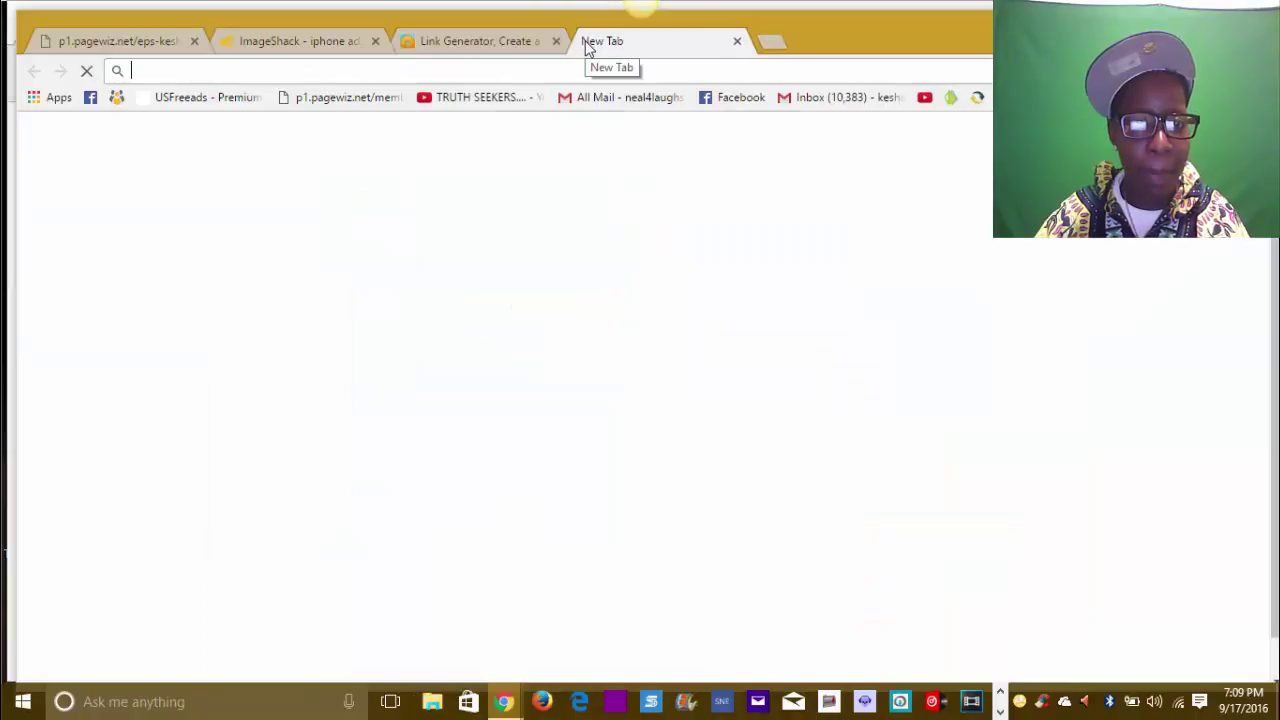
Step: Load the USFreeads site from the bookmarks bar in the new tab
click(193, 103)
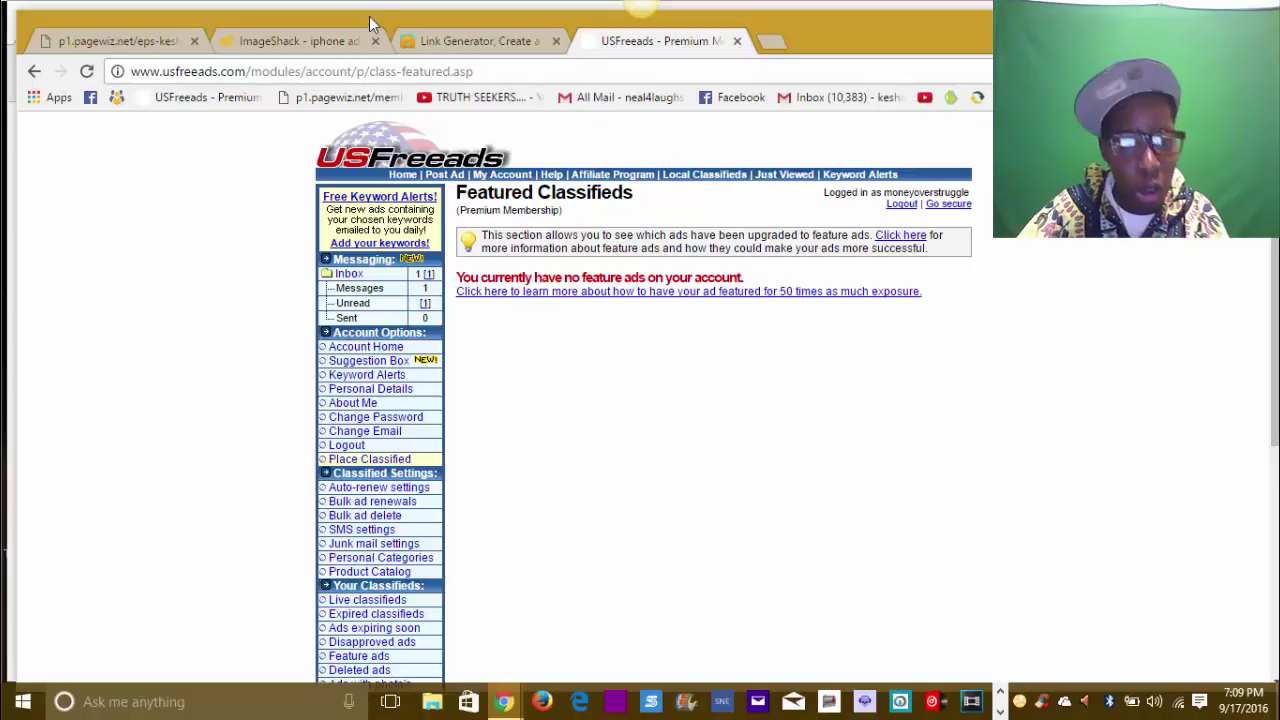
Step: Review recent ads on the USFreeads Account Management page, then start posting a new ad
click(506, 176)
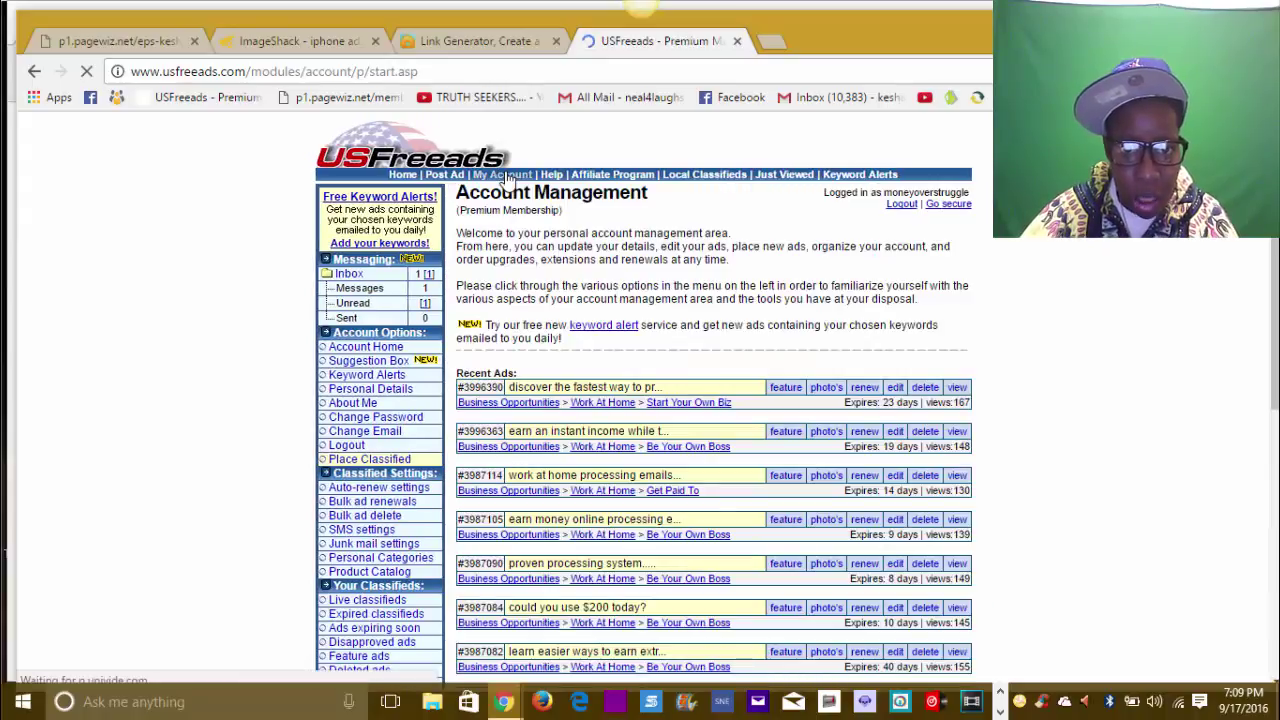
scroll(845, 425, down, 3)
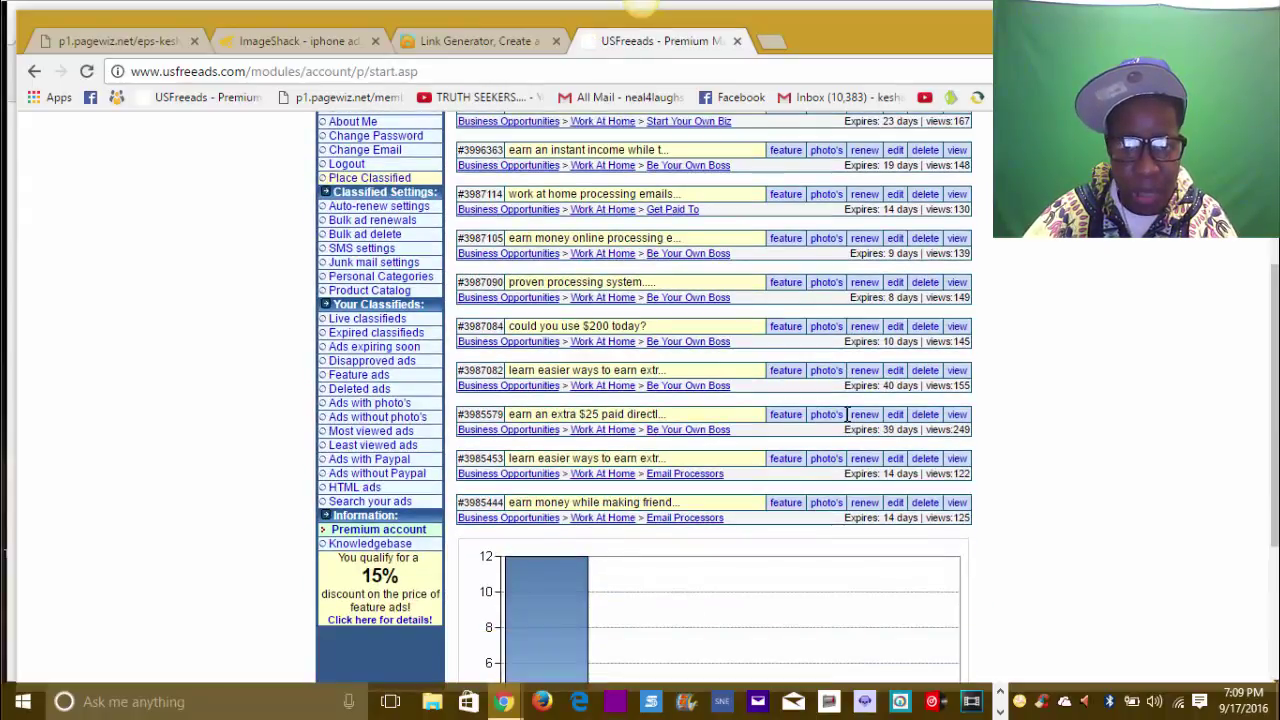
scroll(845, 414, up, 2)
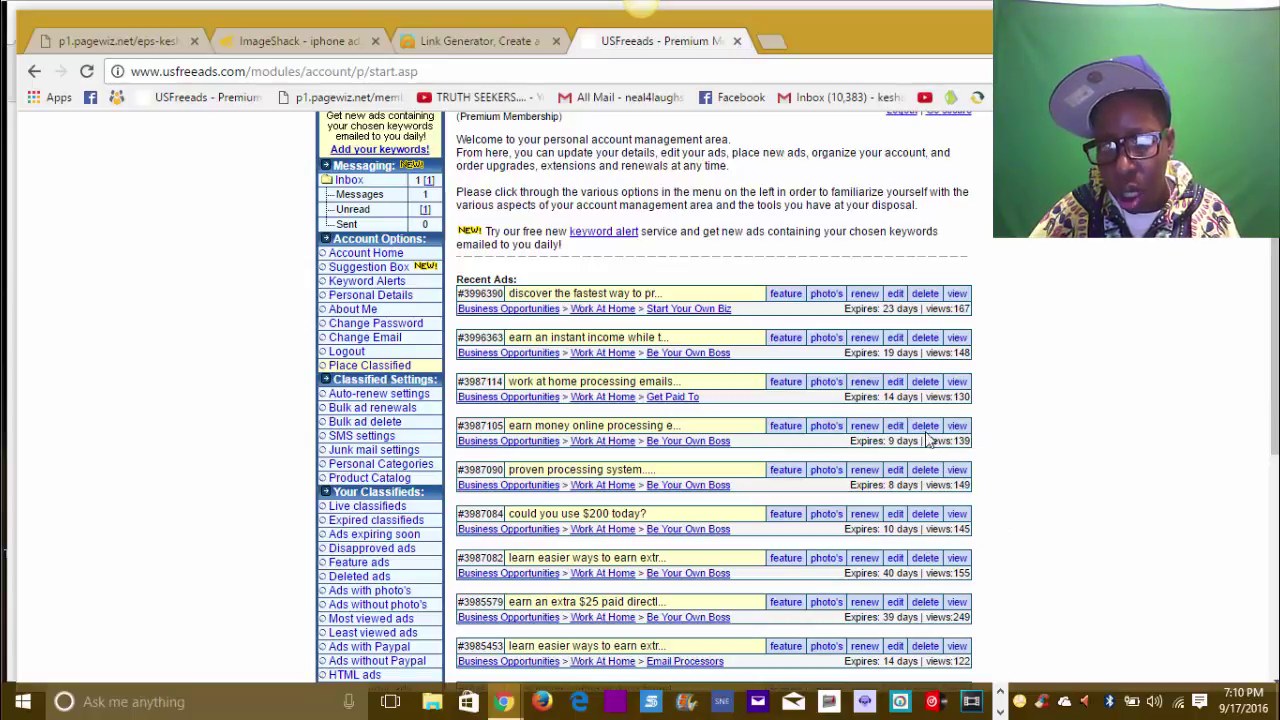
scroll(1091, 300, down, 2)
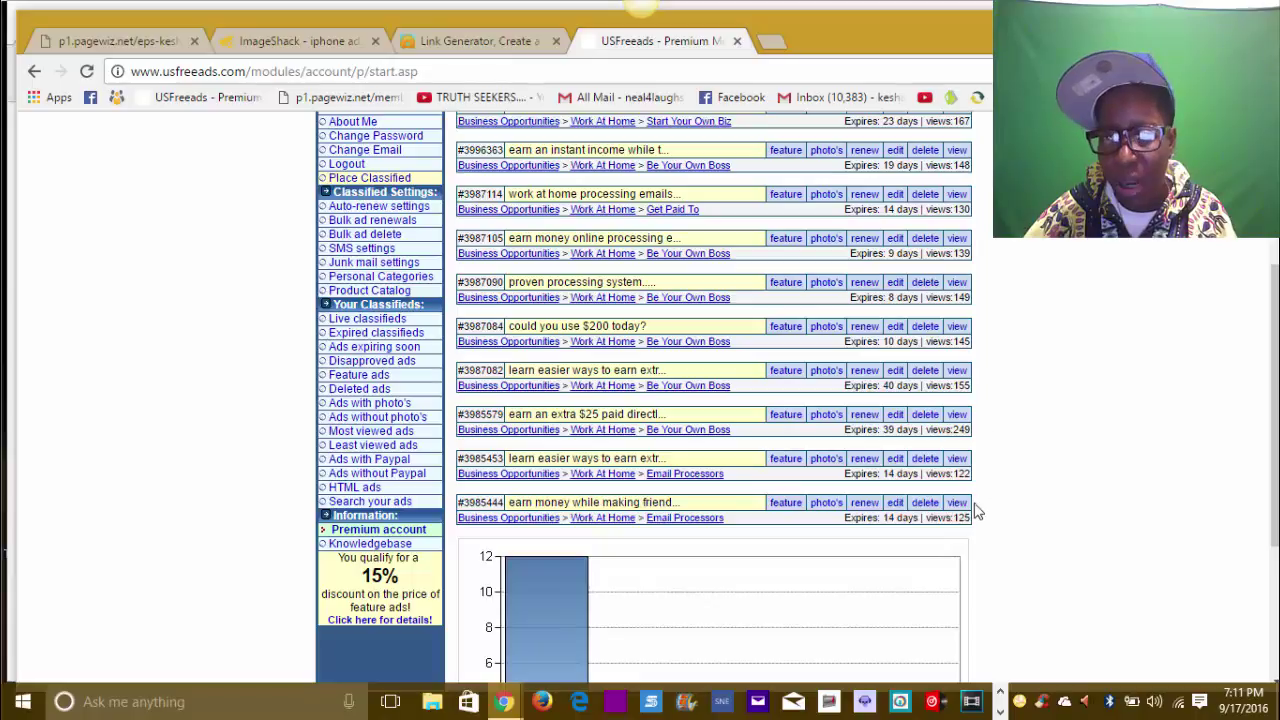
scroll(986, 500, up, 2)
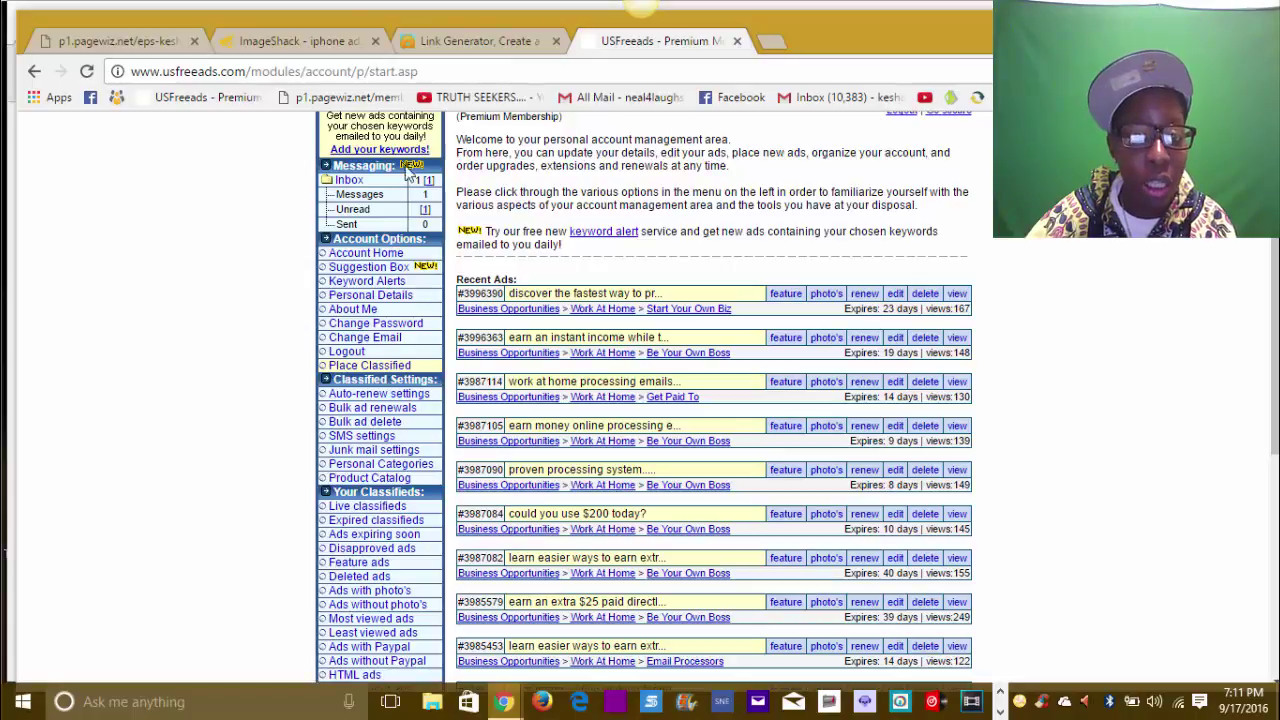
scroll(335, 220, up, 1)
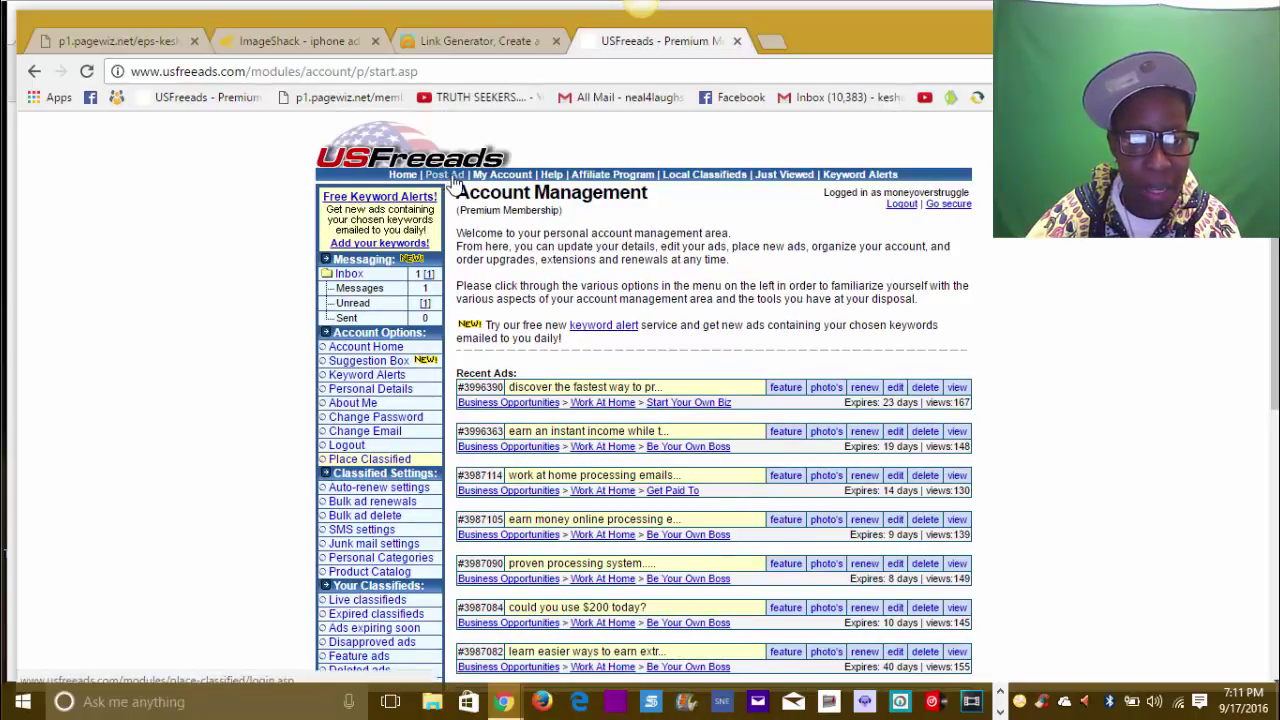
click(450, 176)
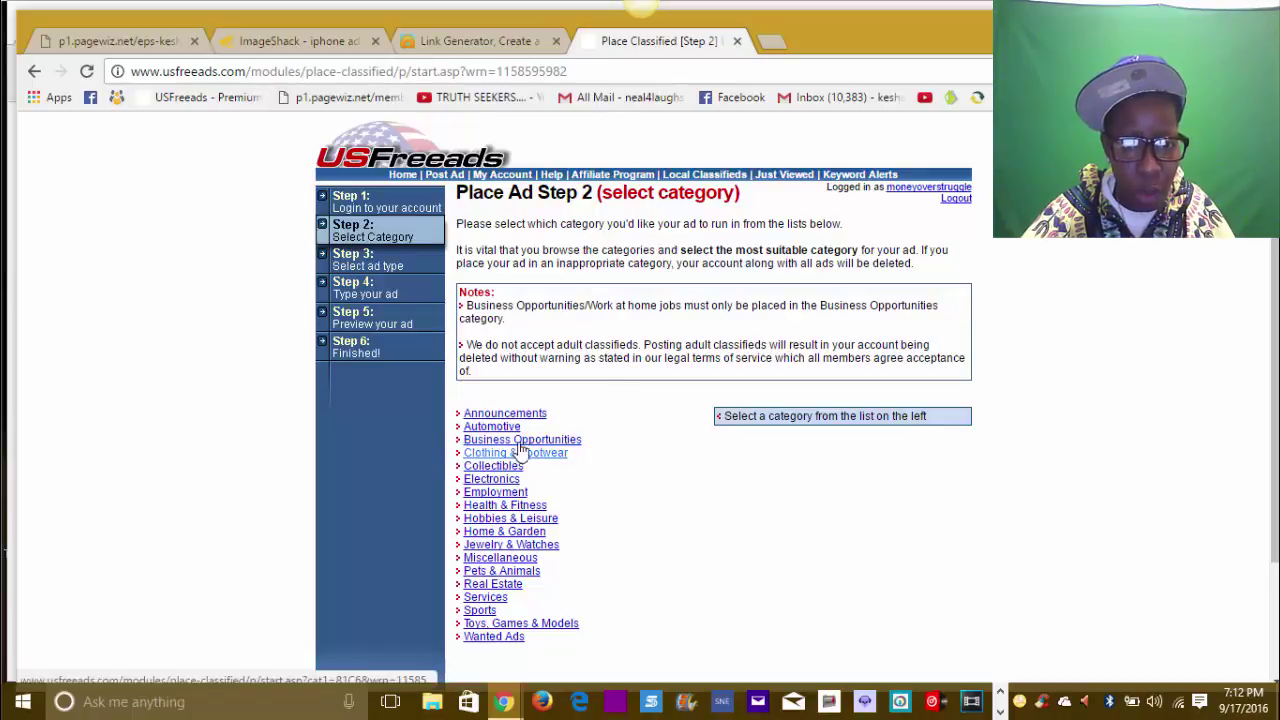
Step: Choose Business Opportunities as the category and Work at Home as the sub-category
click(548, 450)
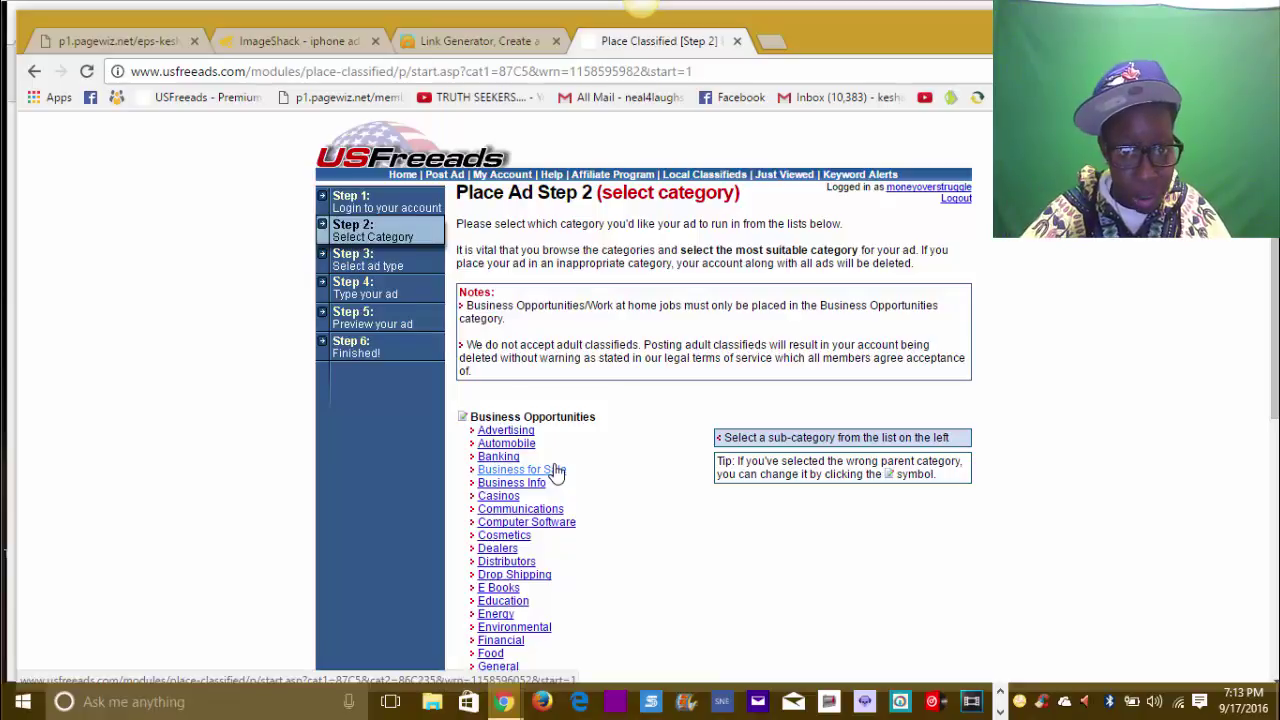
scroll(565, 478, down, 1)
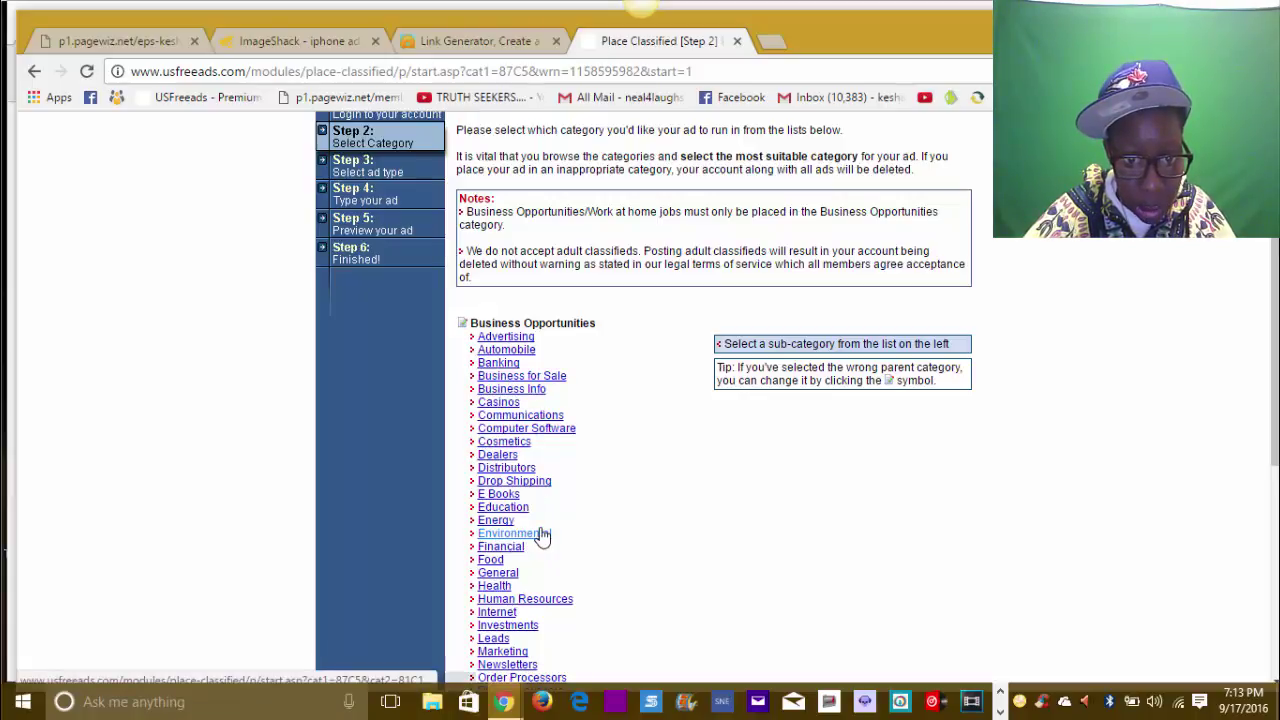
scroll(540, 540, down, 1)
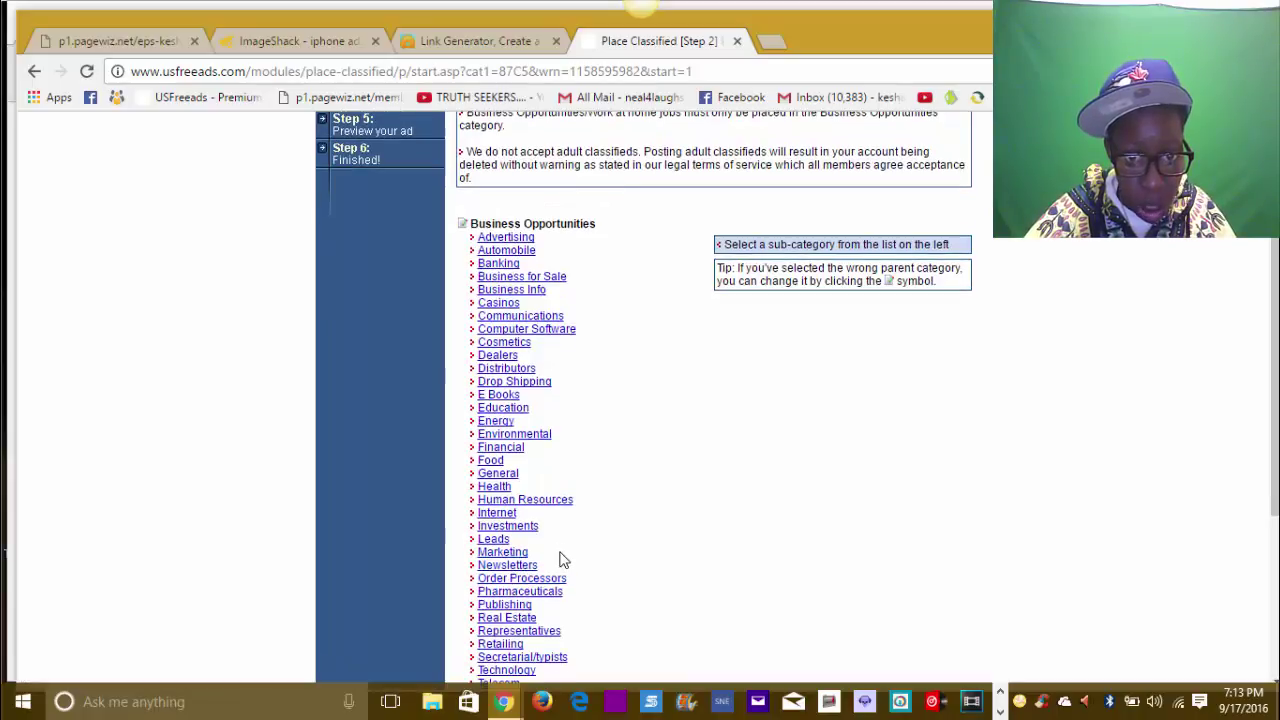
scroll(560, 560, down, 1)
scroll(560, 560, down, 1)
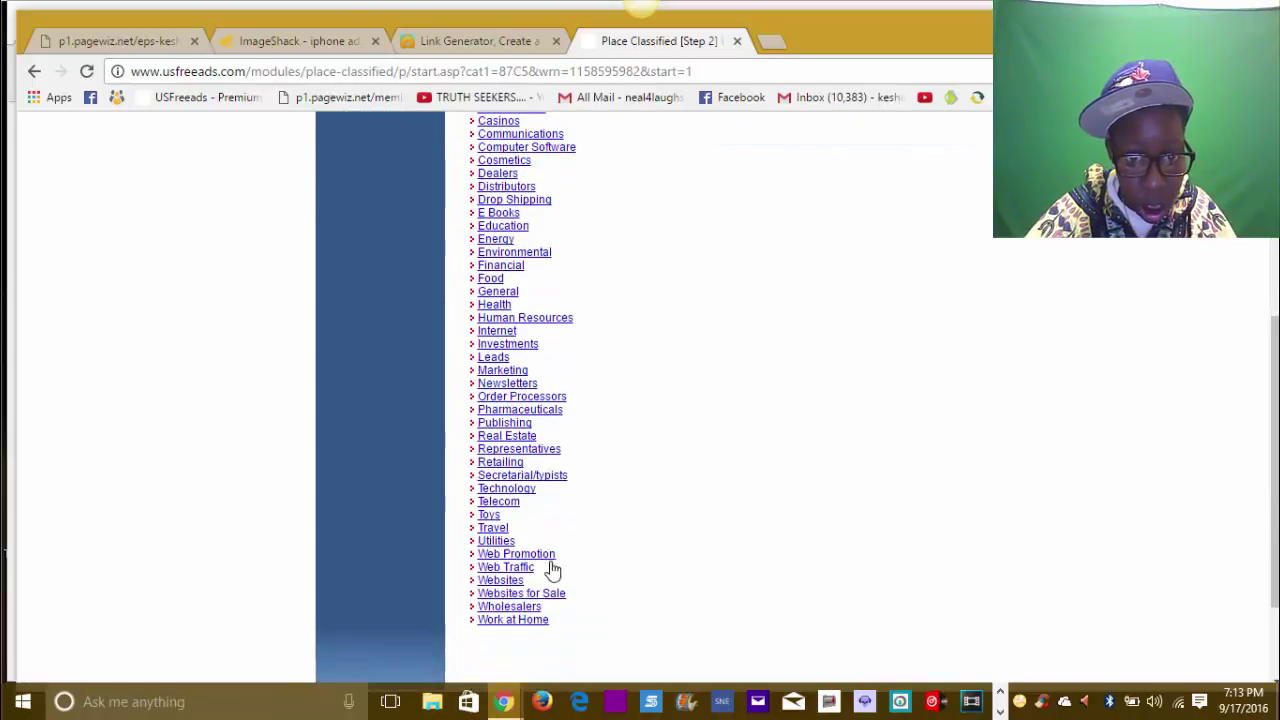
click(539, 625)
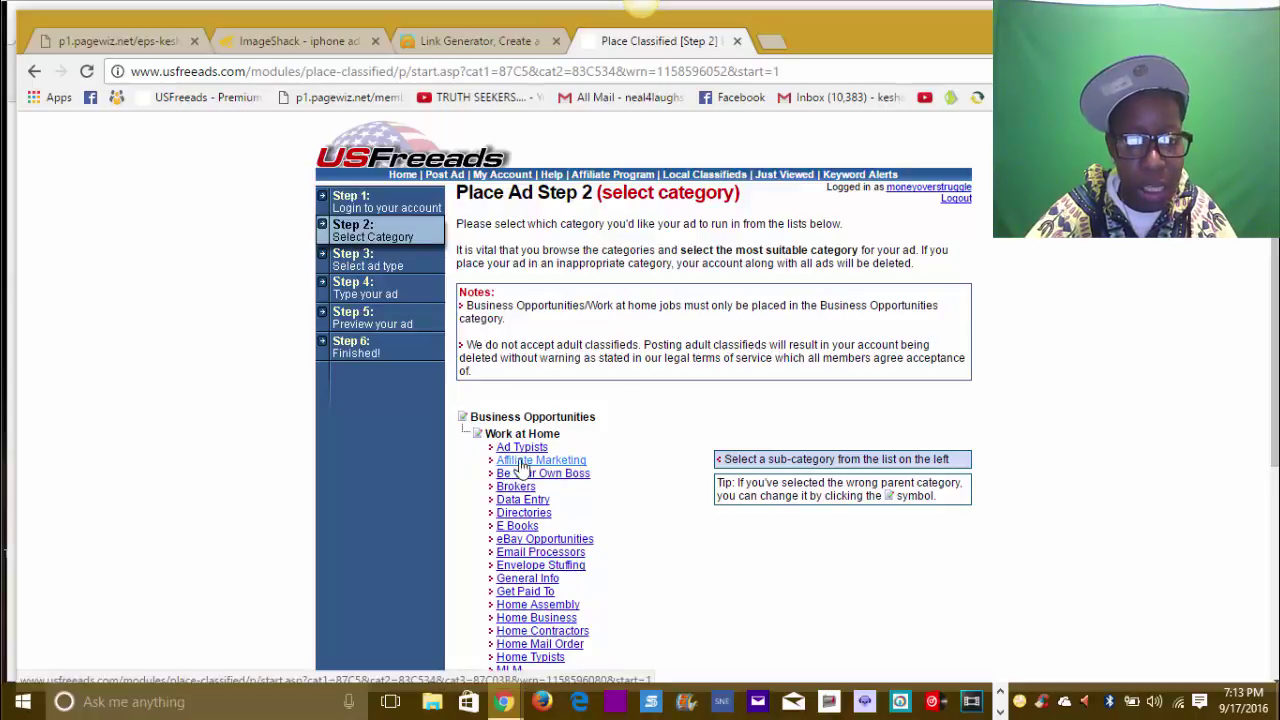
Step: Pick the Be Your Own Boss sub-category and skip choosing a personal category
click(578, 476)
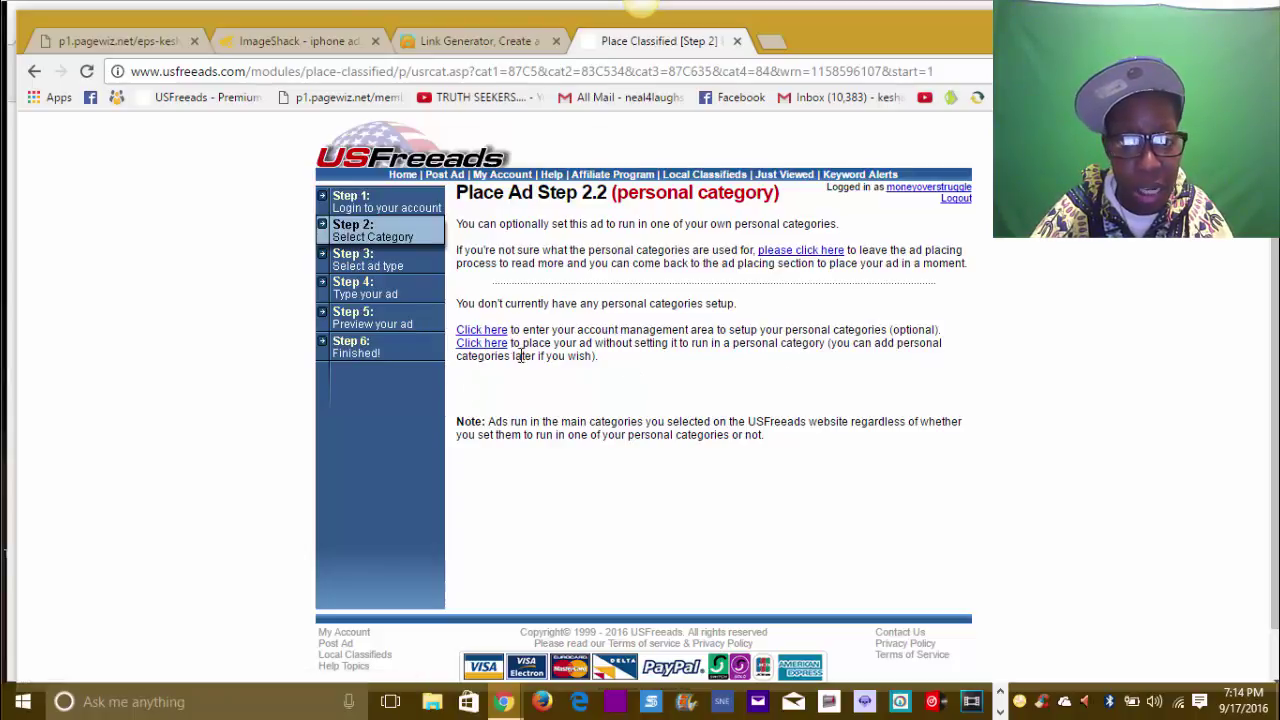
click(482, 344)
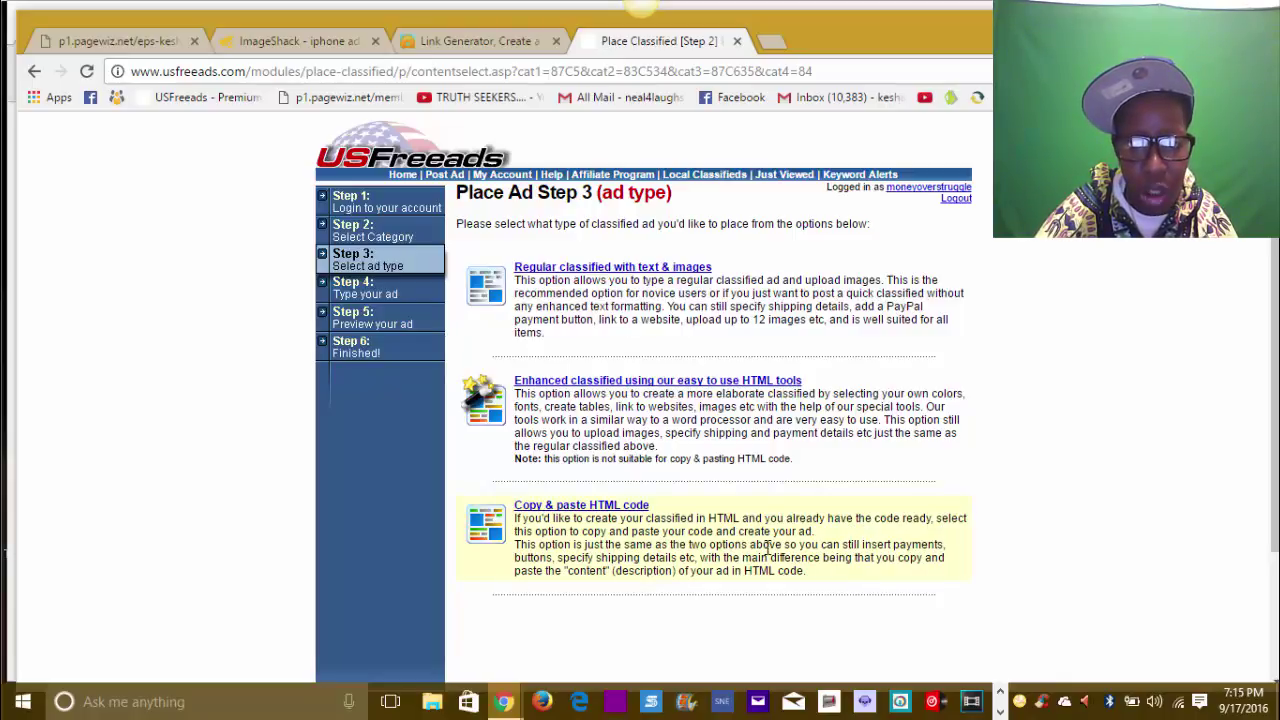
Step: Choose the copy & paste HTML ad type and title it 'need a new phone and extra cash'
click(566, 510)
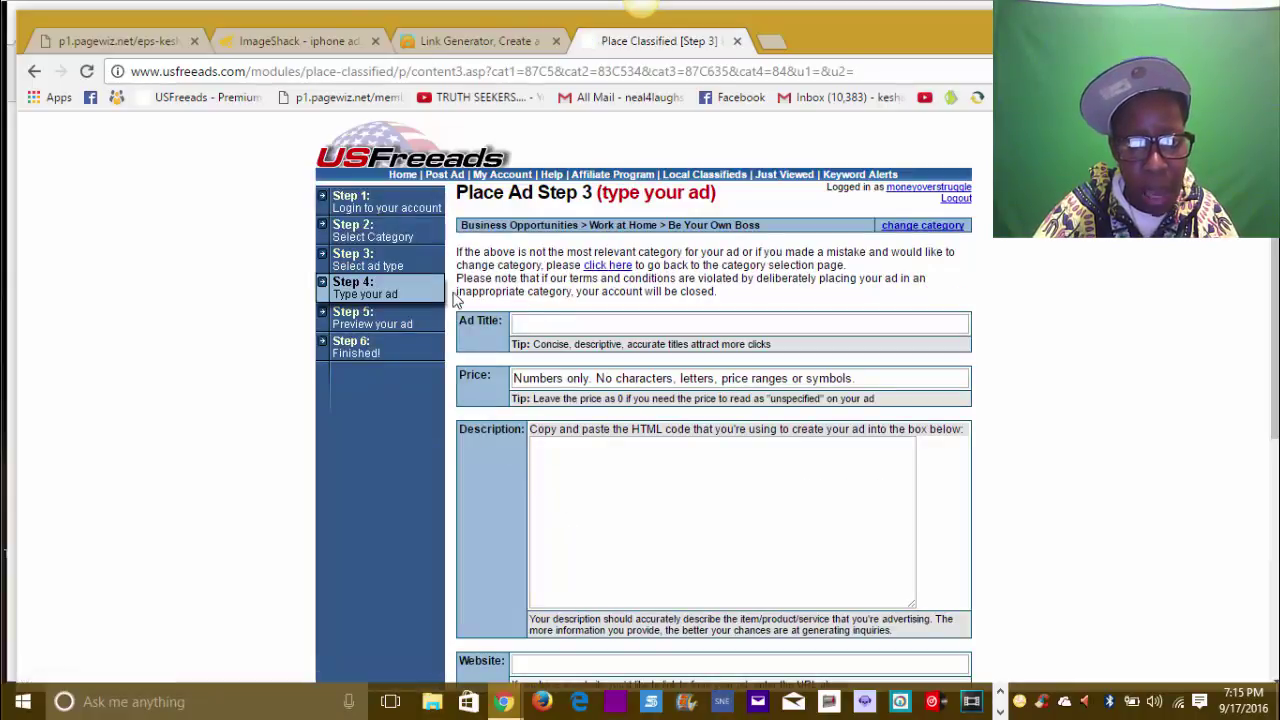
click(535, 326)
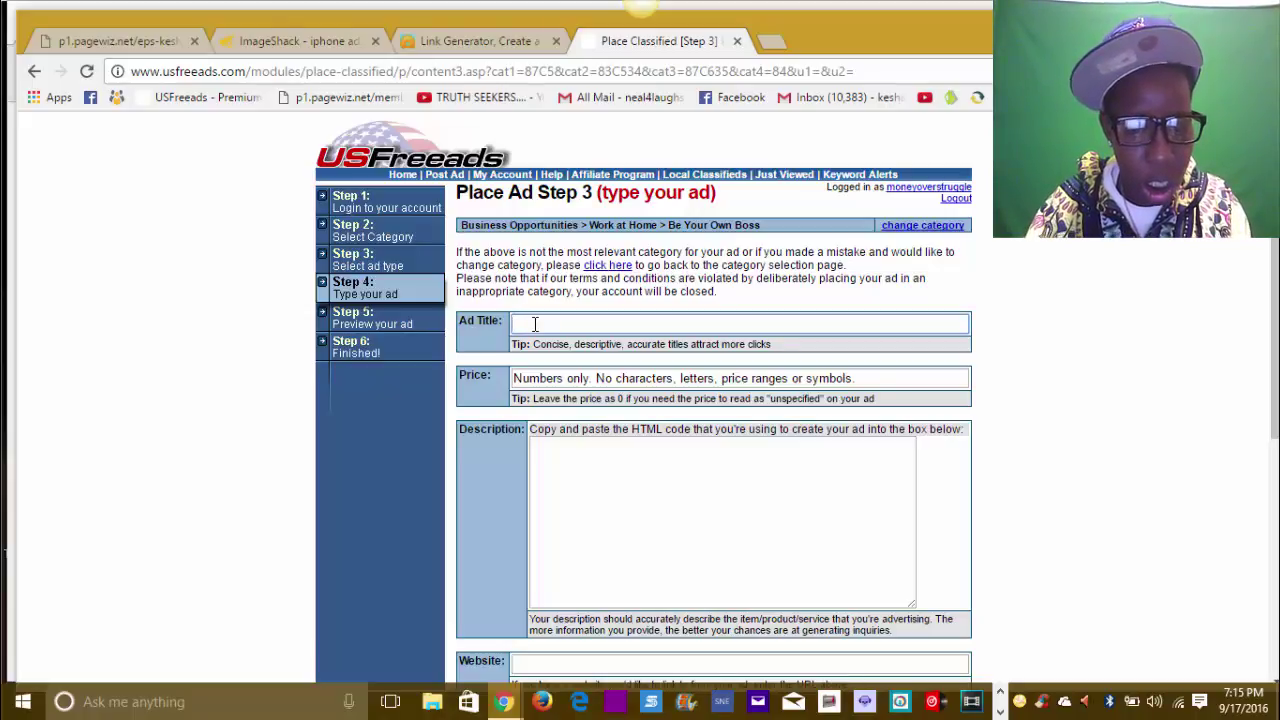
text(nee)
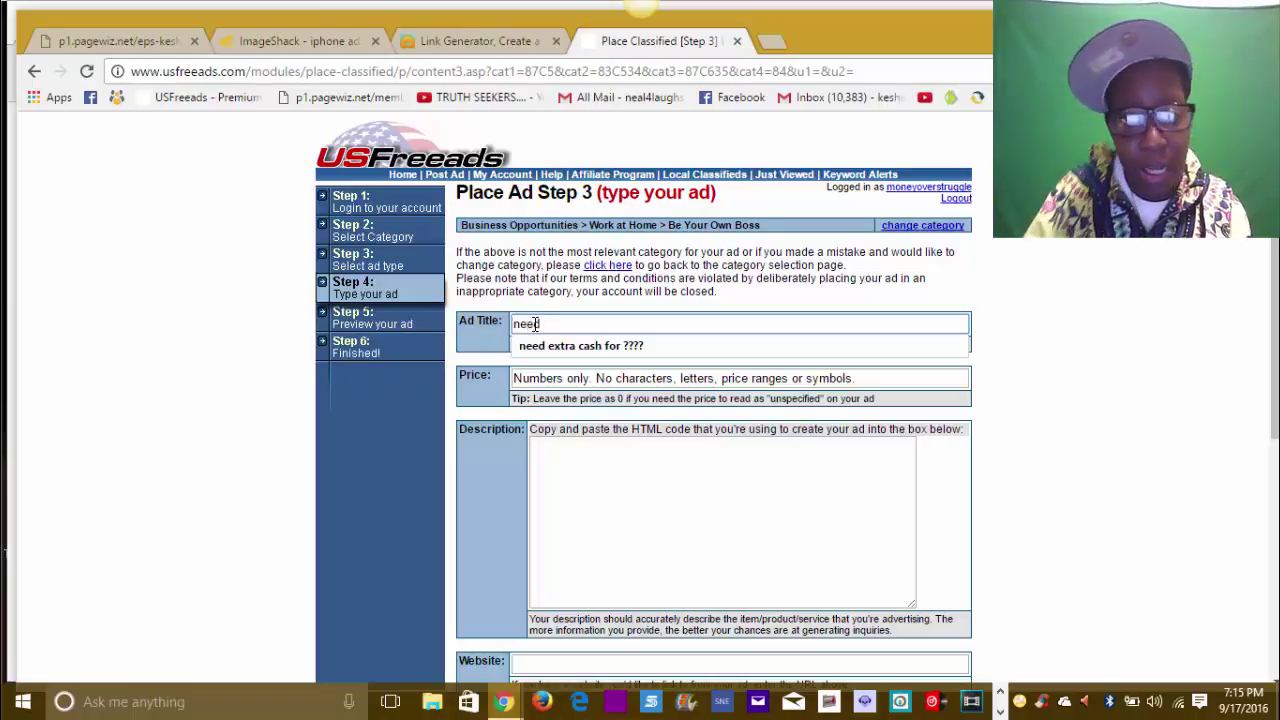
text(d a new phone and extra cas)
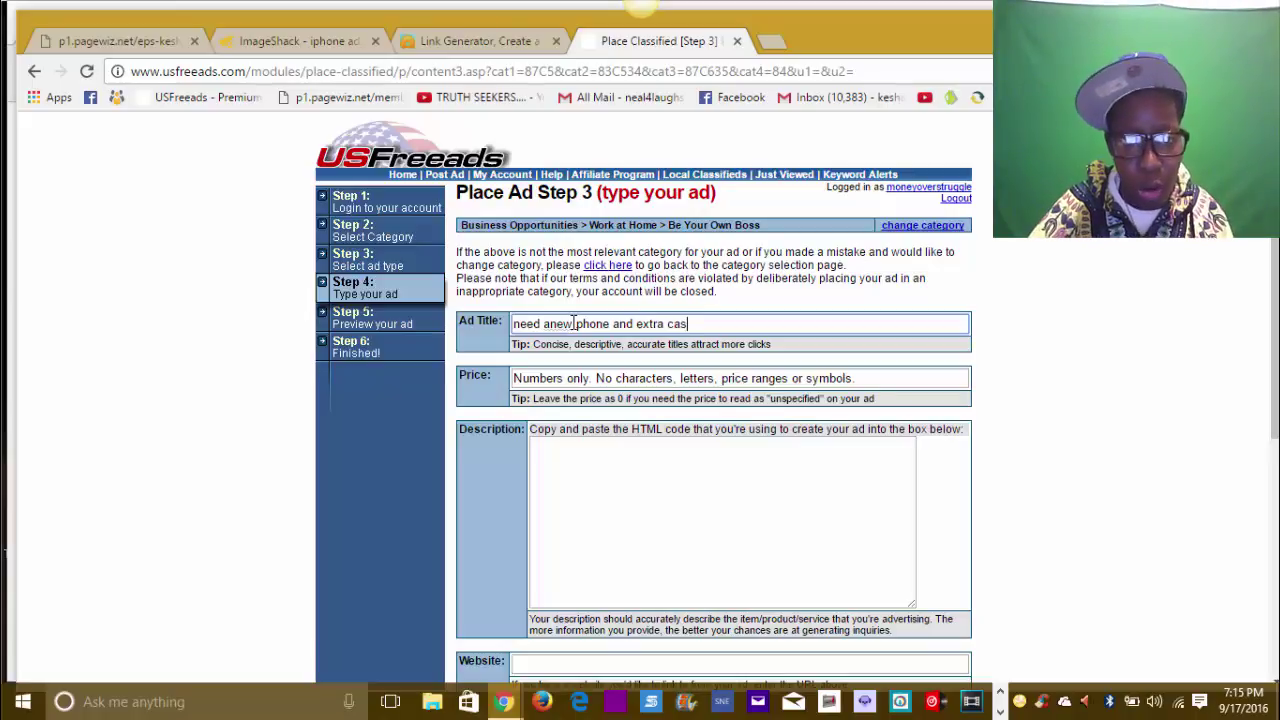
click(549, 323)
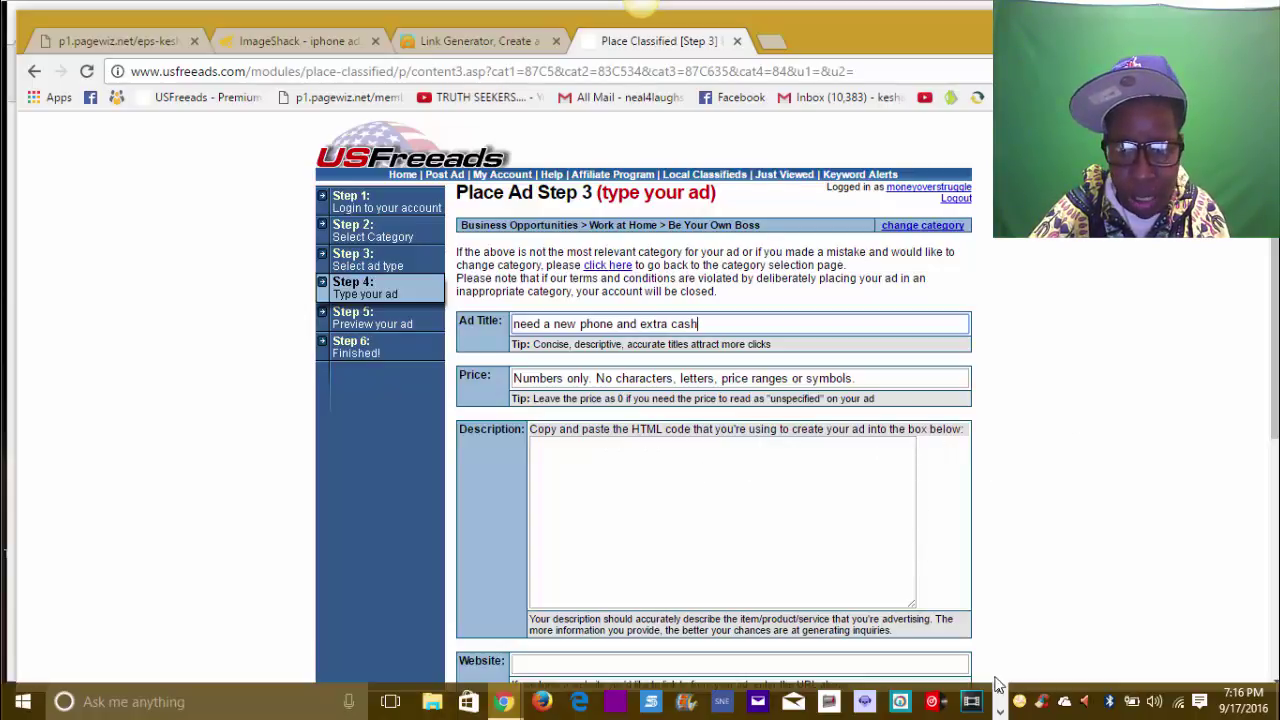
Step: Bring the ADS FOR MY EMAIL BIZ Word document back on screen
click(1000, 712)
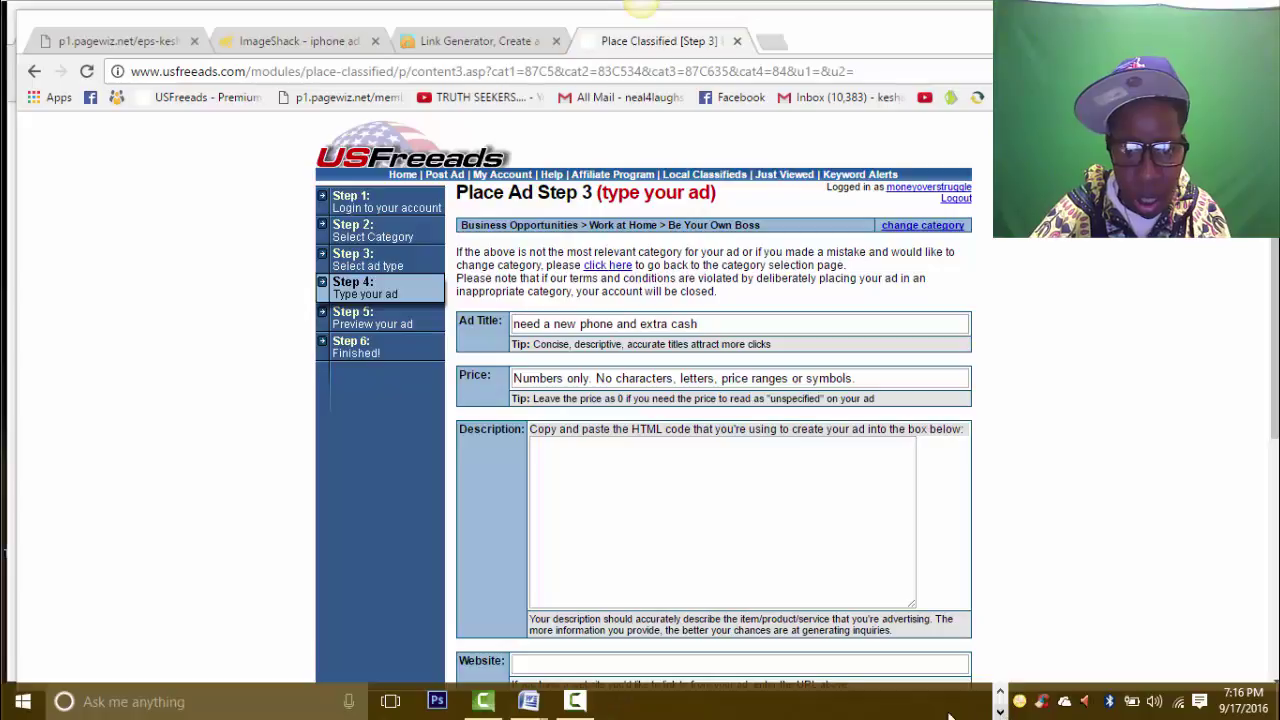
mouse_move(530, 710)
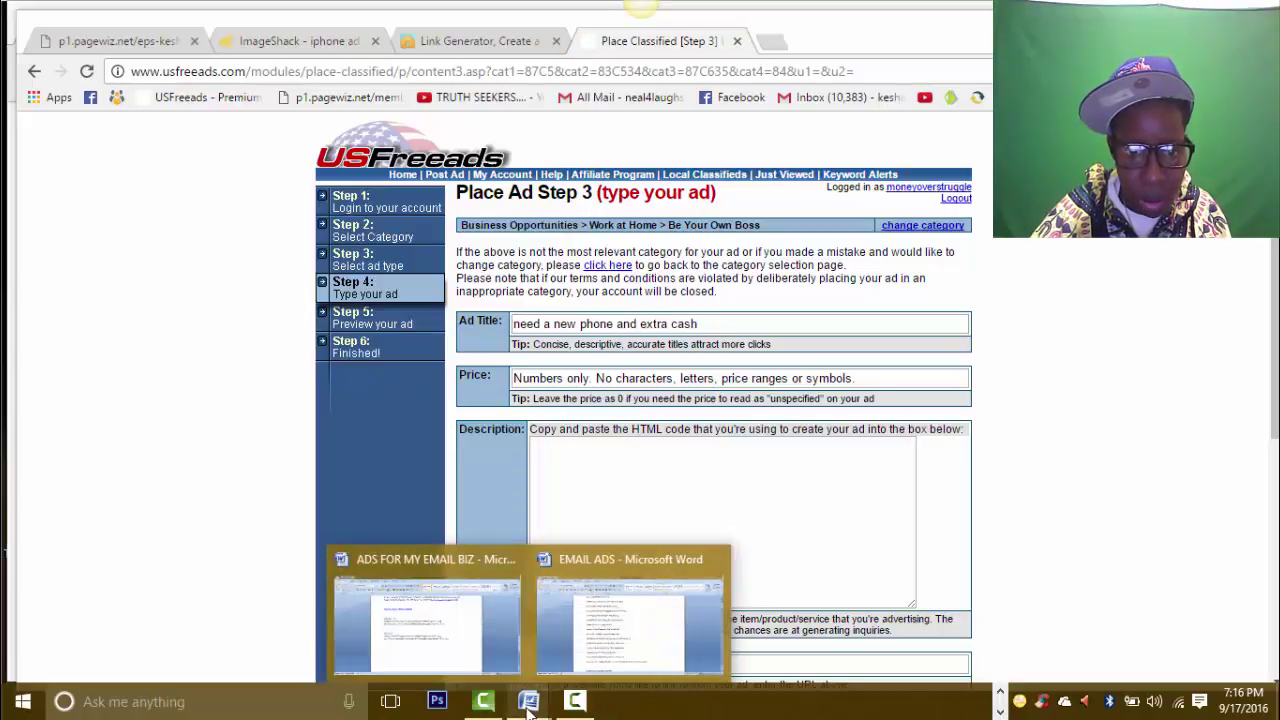
click(413, 658)
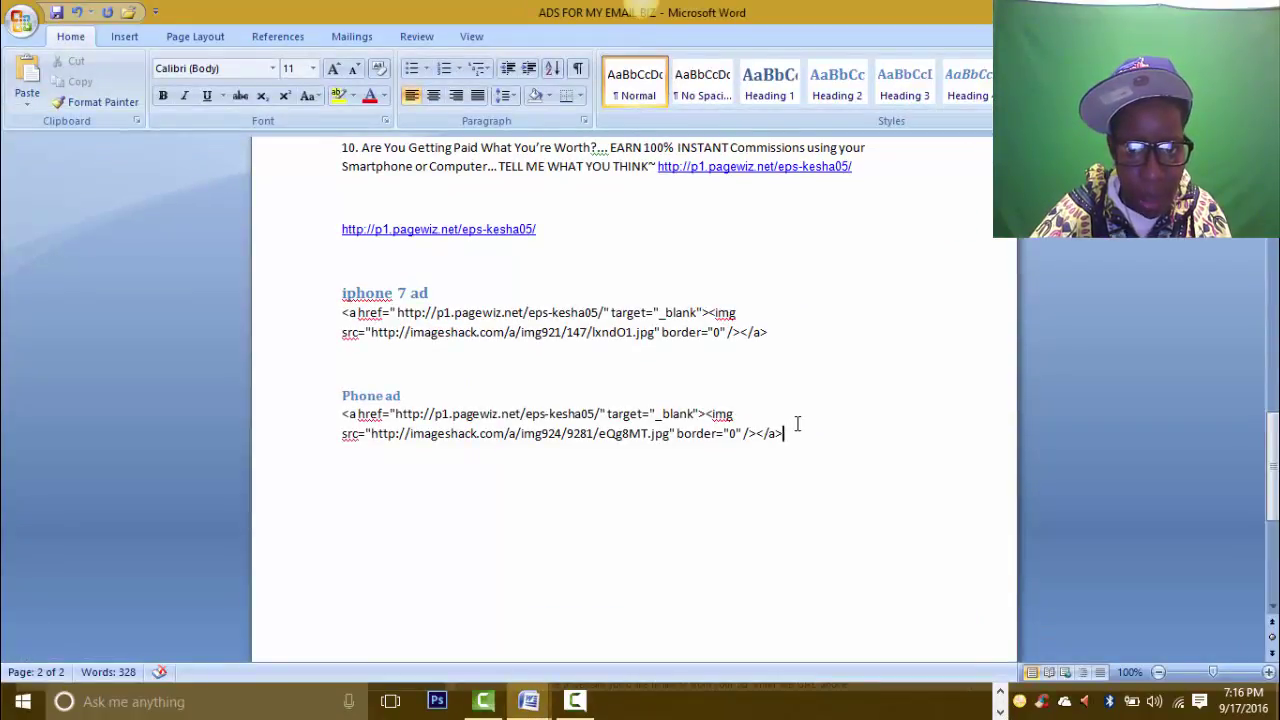
Step: Select and copy the Phone ad HTML code in the Word document
drag(802, 434, 323, 414)
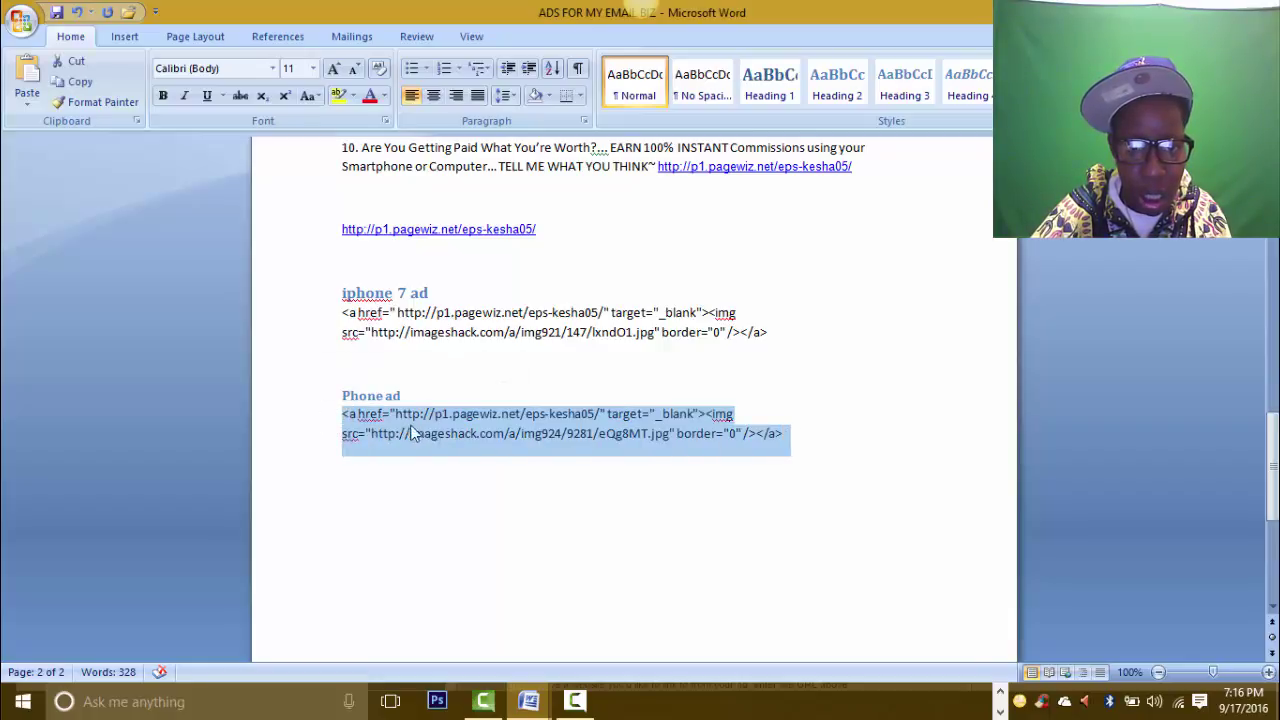
right_click(461, 424)
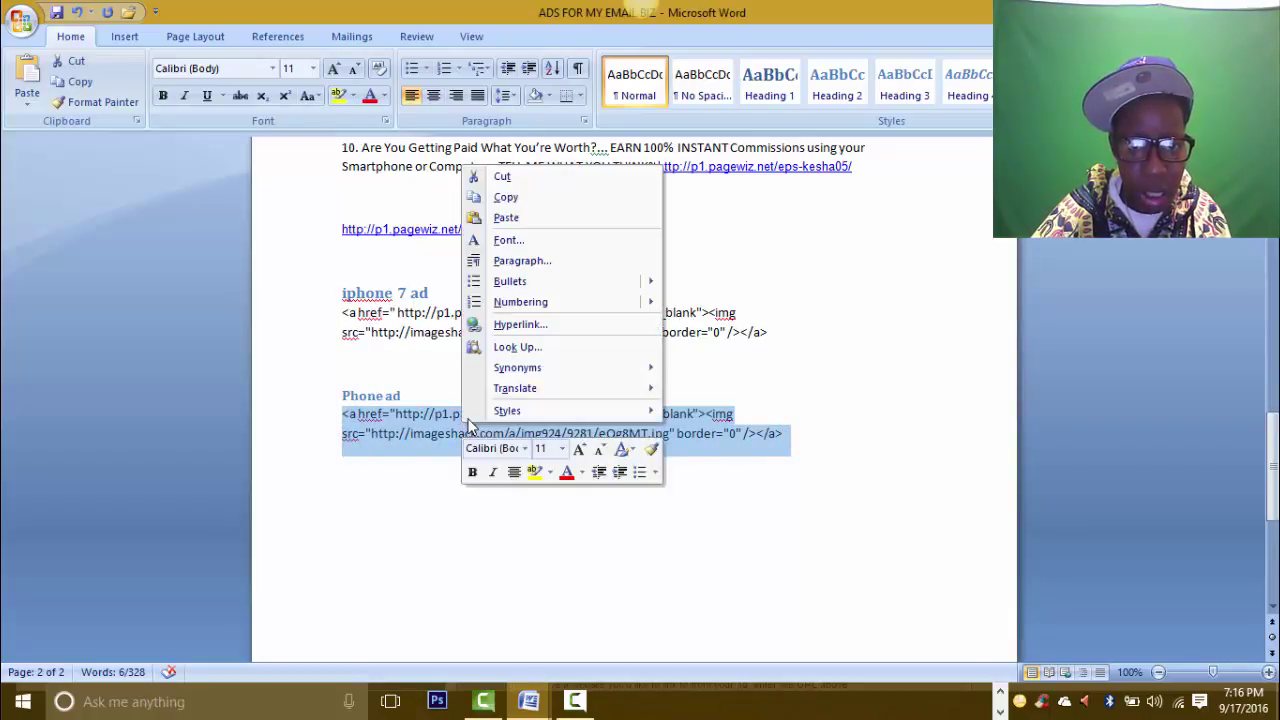
click(506, 202)
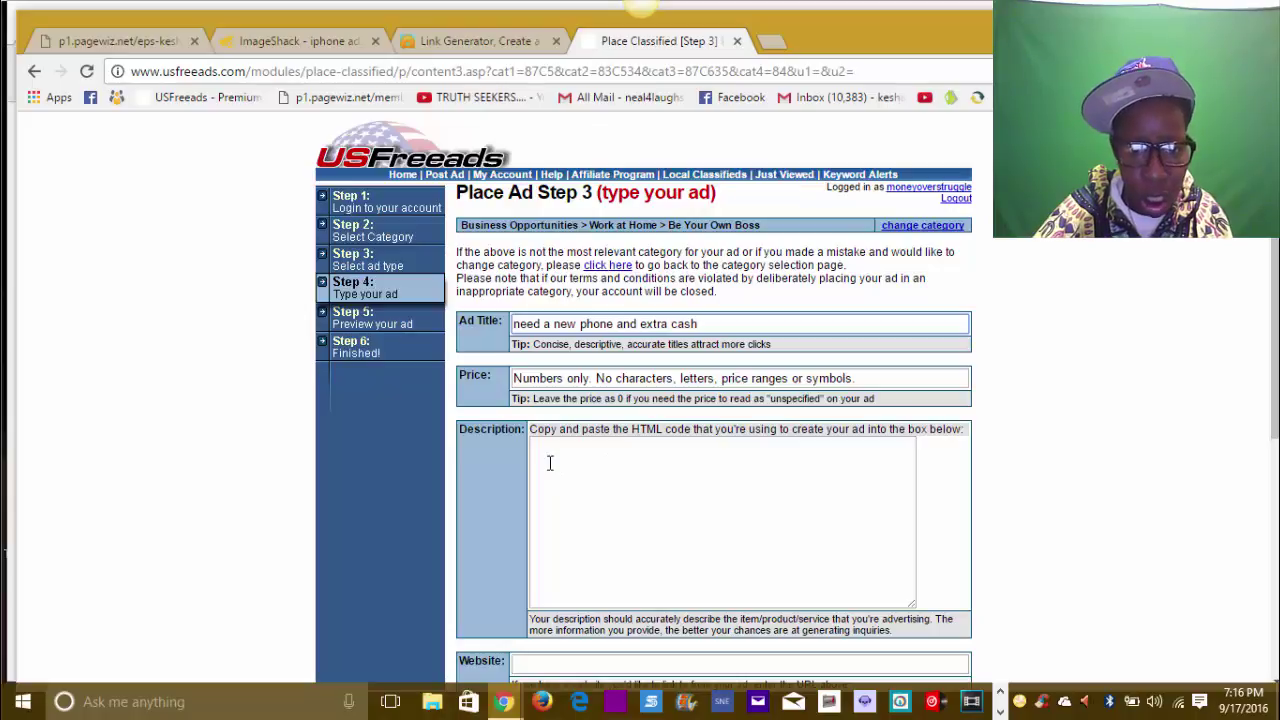
Step: Paste the Phone ad HTML code into the ad's Description box and scroll to the Zip Code field
click(549, 462)
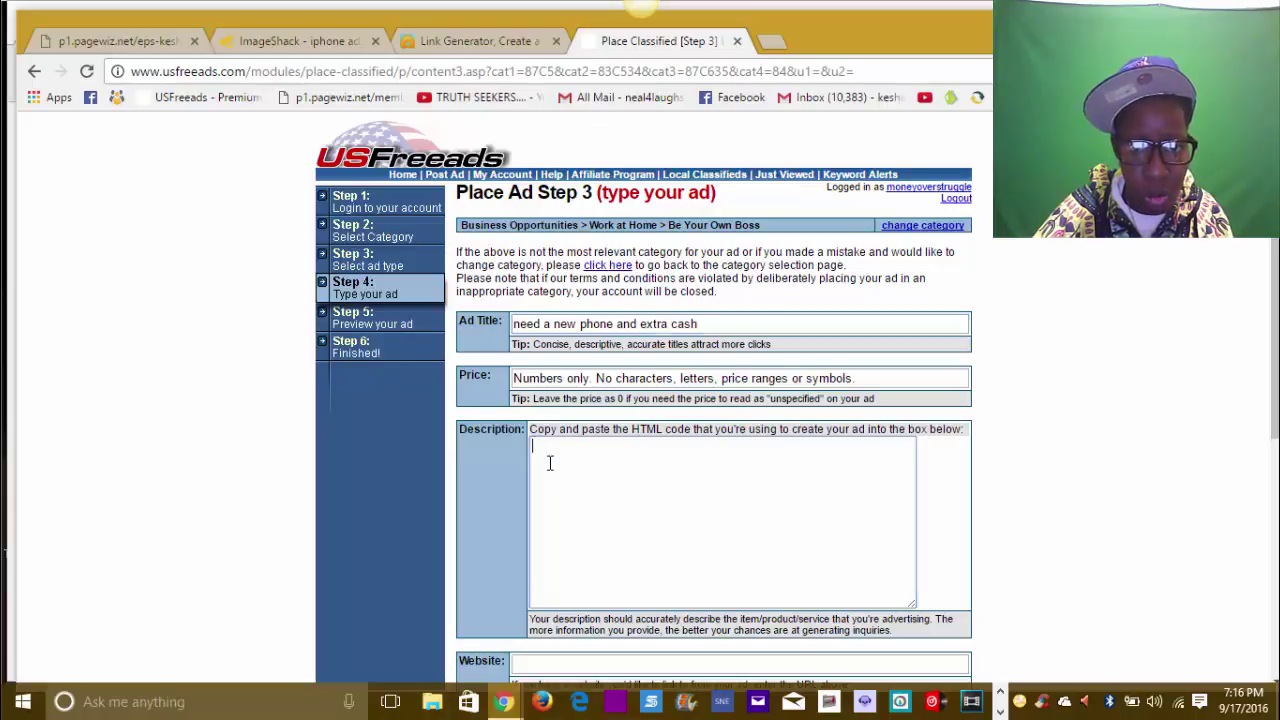
right_click(549, 459)
click(595, 316)
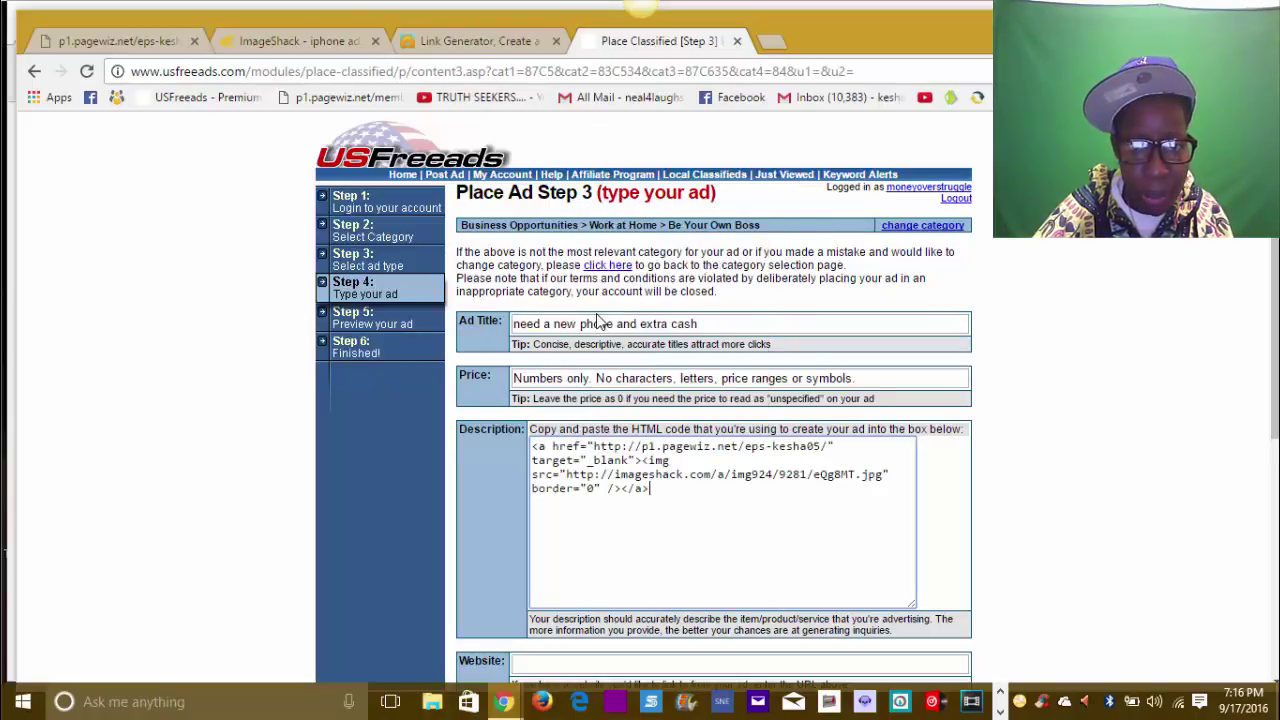
scroll(1106, 437, down, 2)
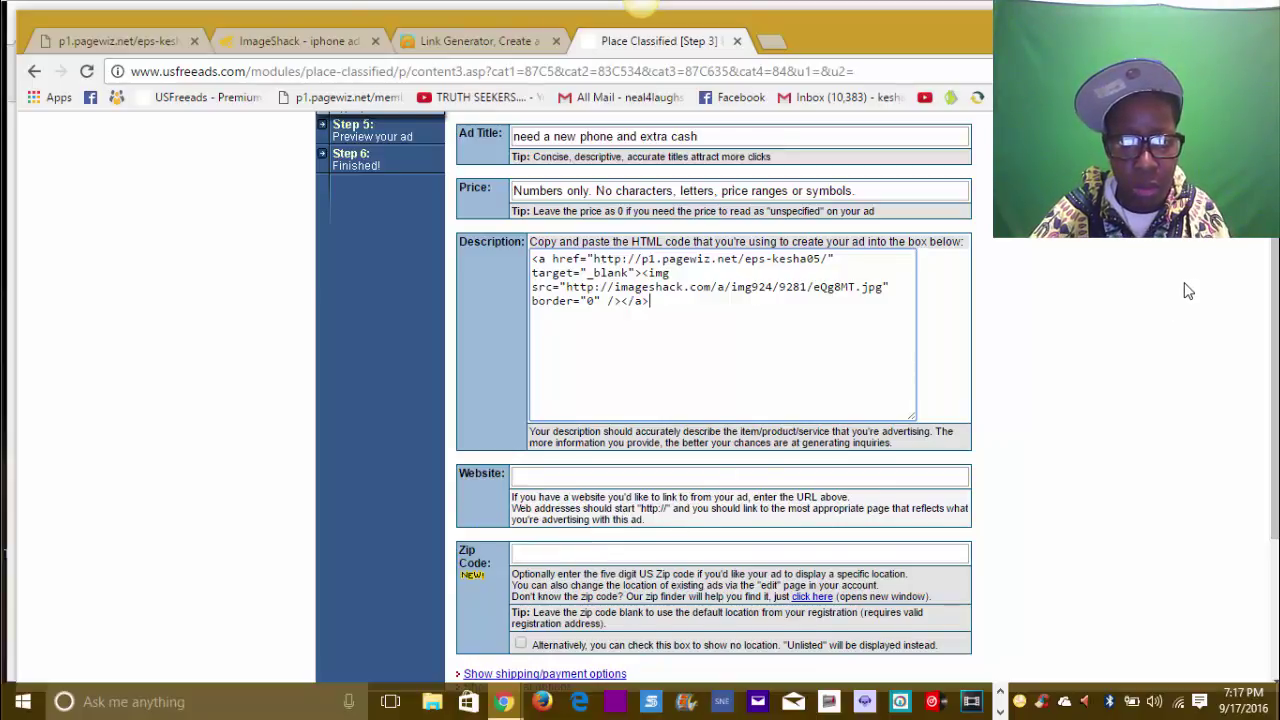
scroll(1188, 290, down, 3)
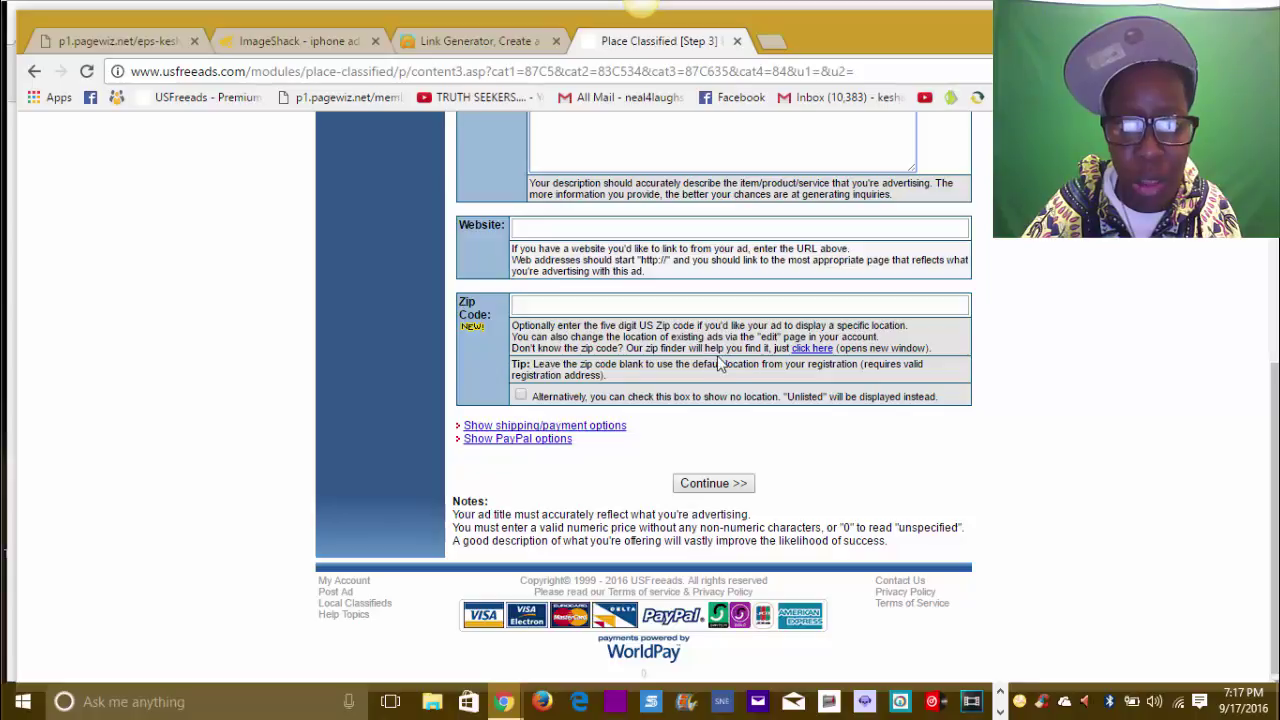
Step: In the zip finder, pick Georgia, then Abbeville, and select zip code 31001
click(806, 352)
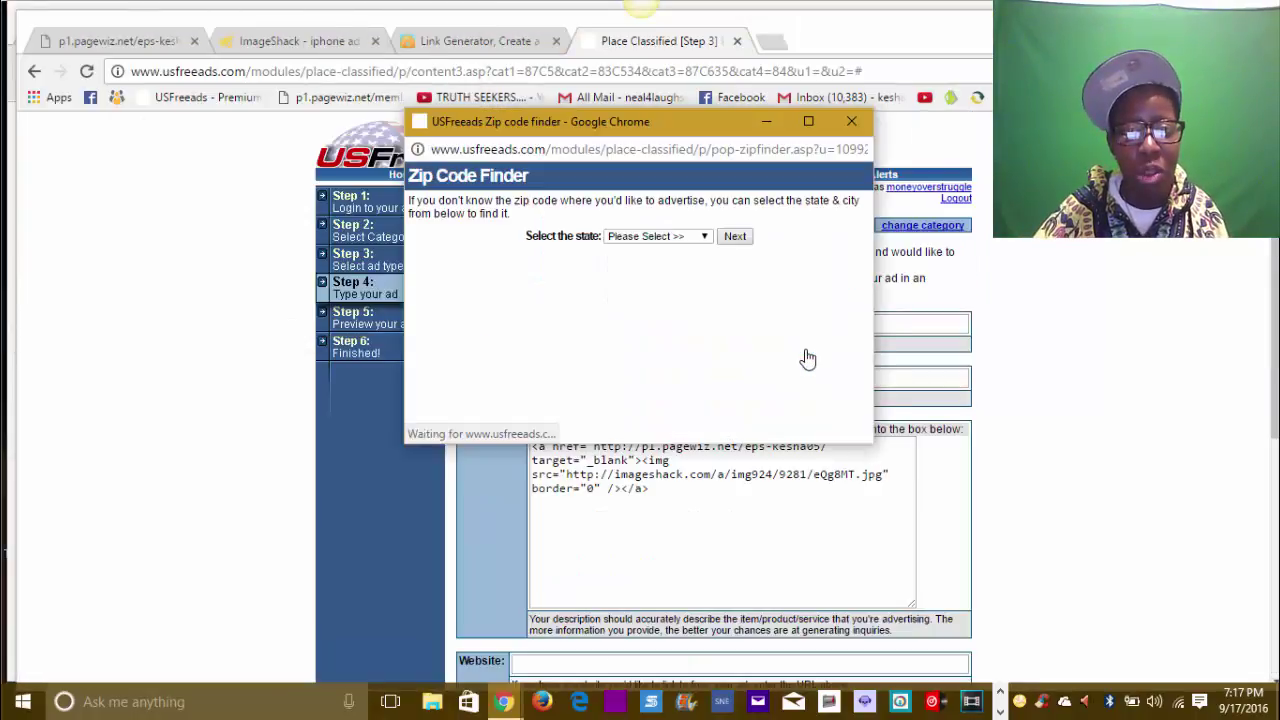
click(705, 239)
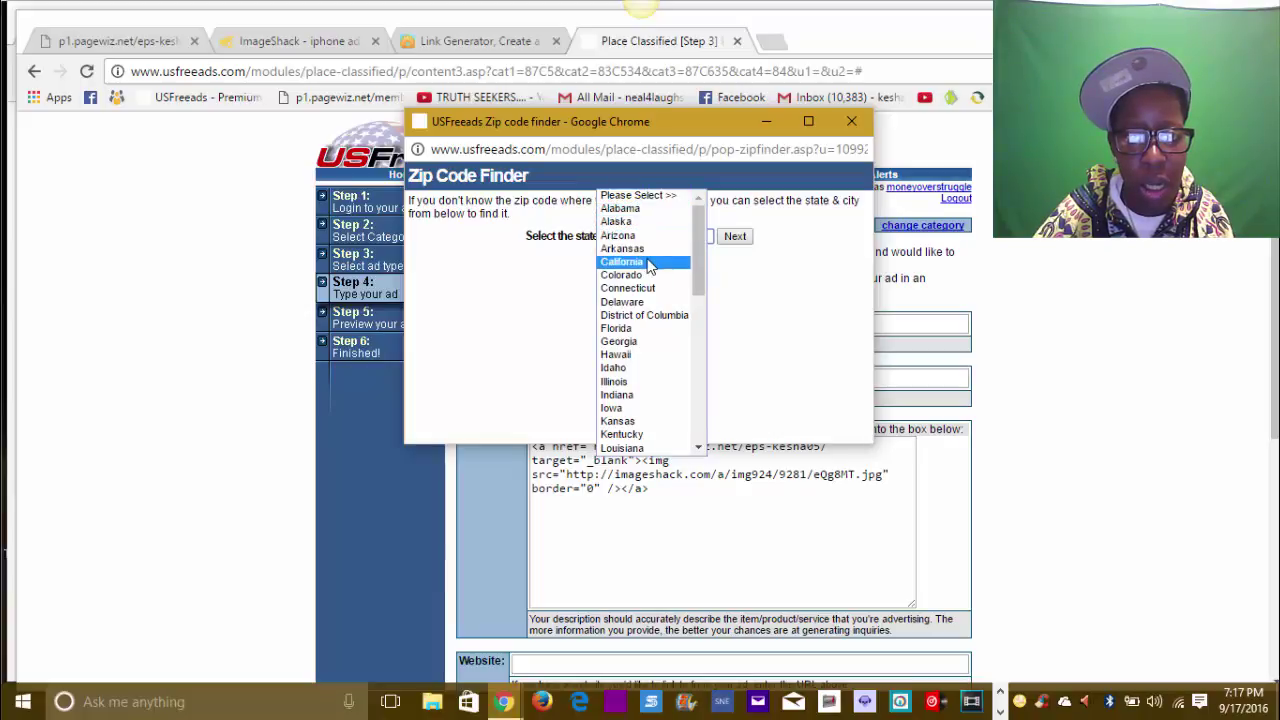
click(622, 342)
click(736, 237)
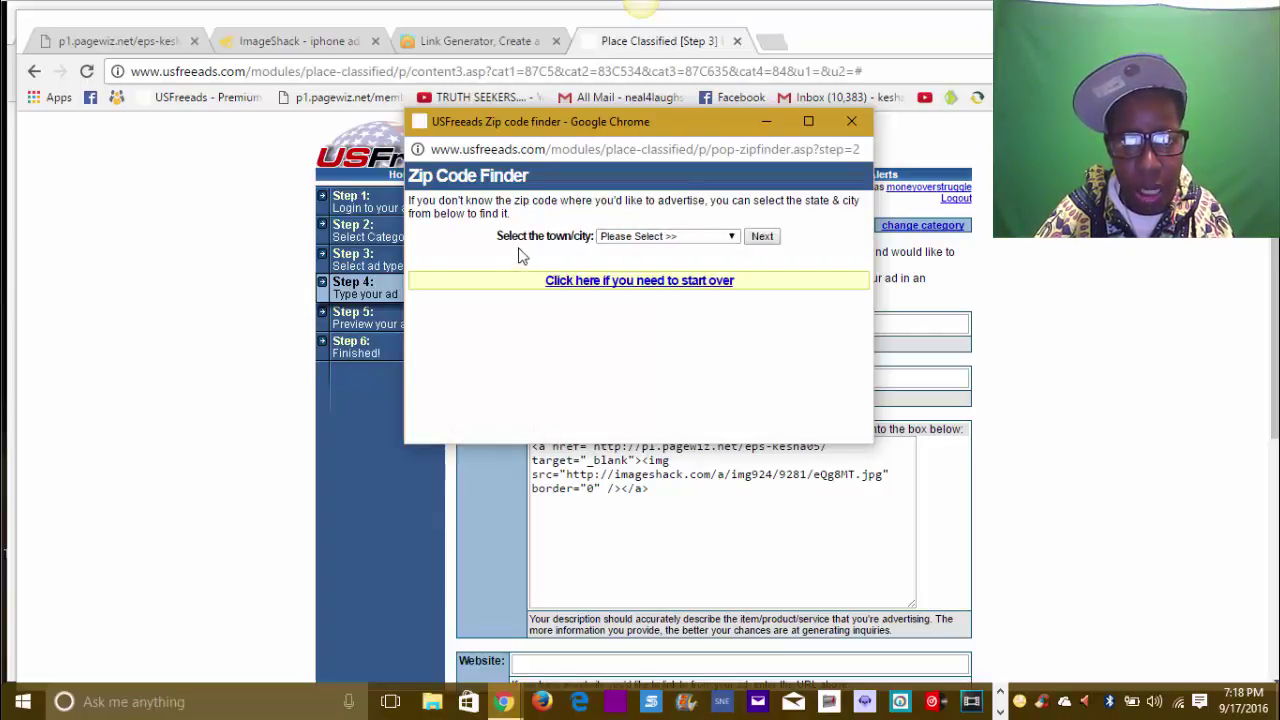
click(733, 237)
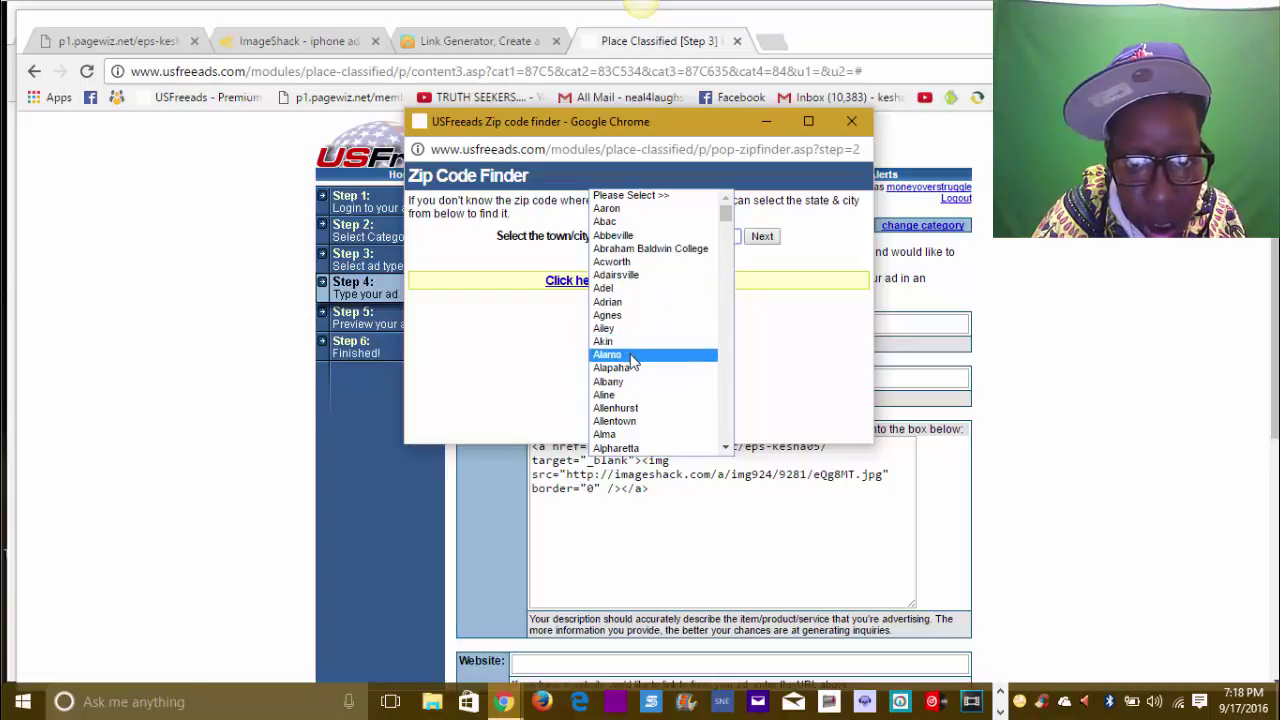
click(610, 237)
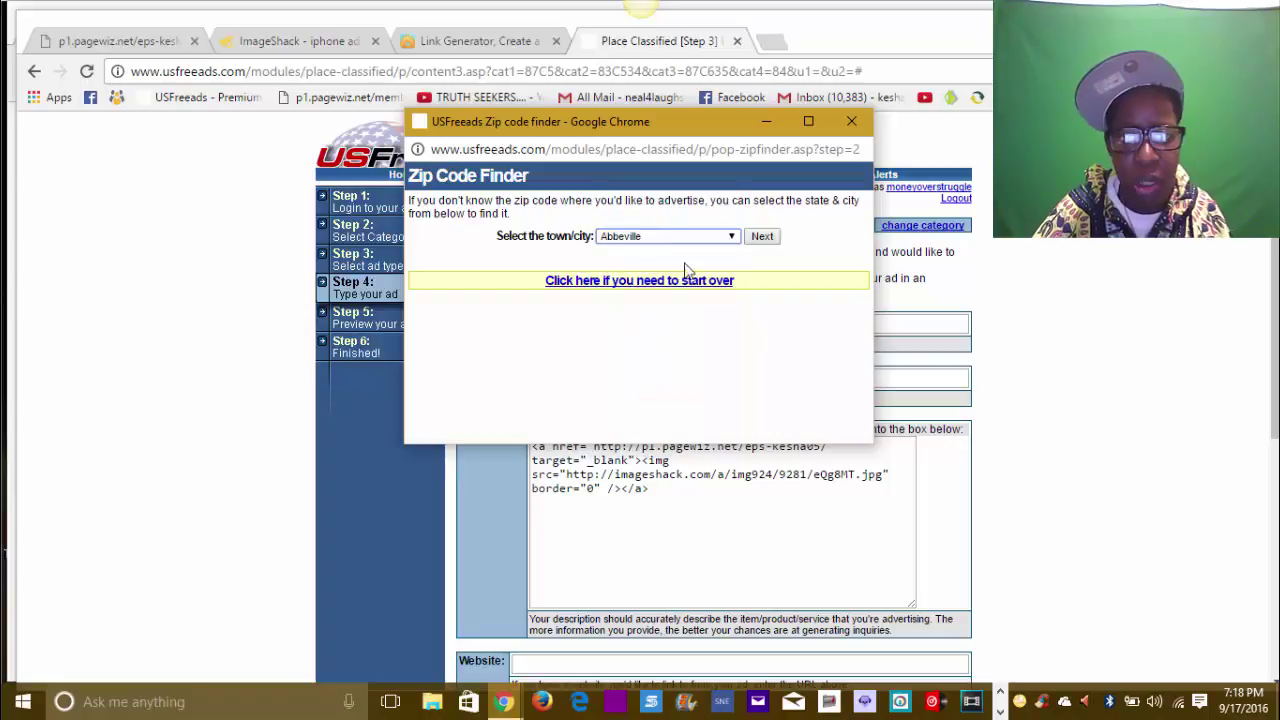
click(763, 237)
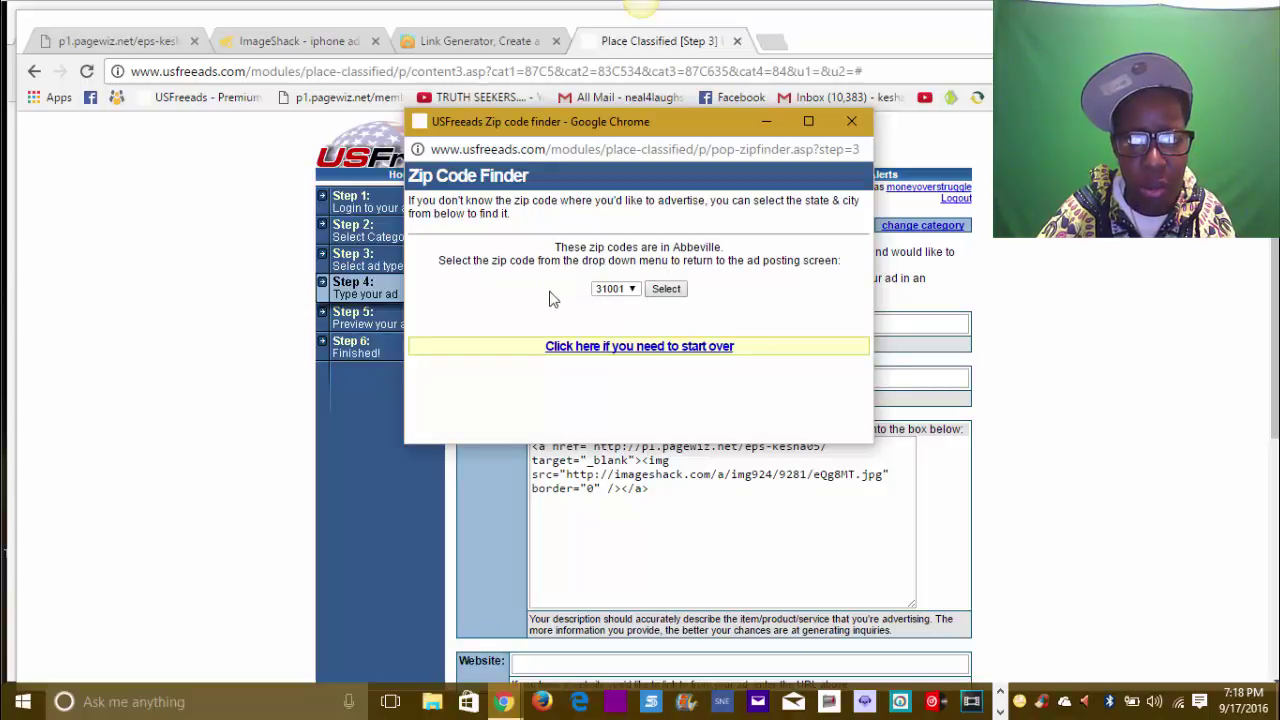
click(664, 289)
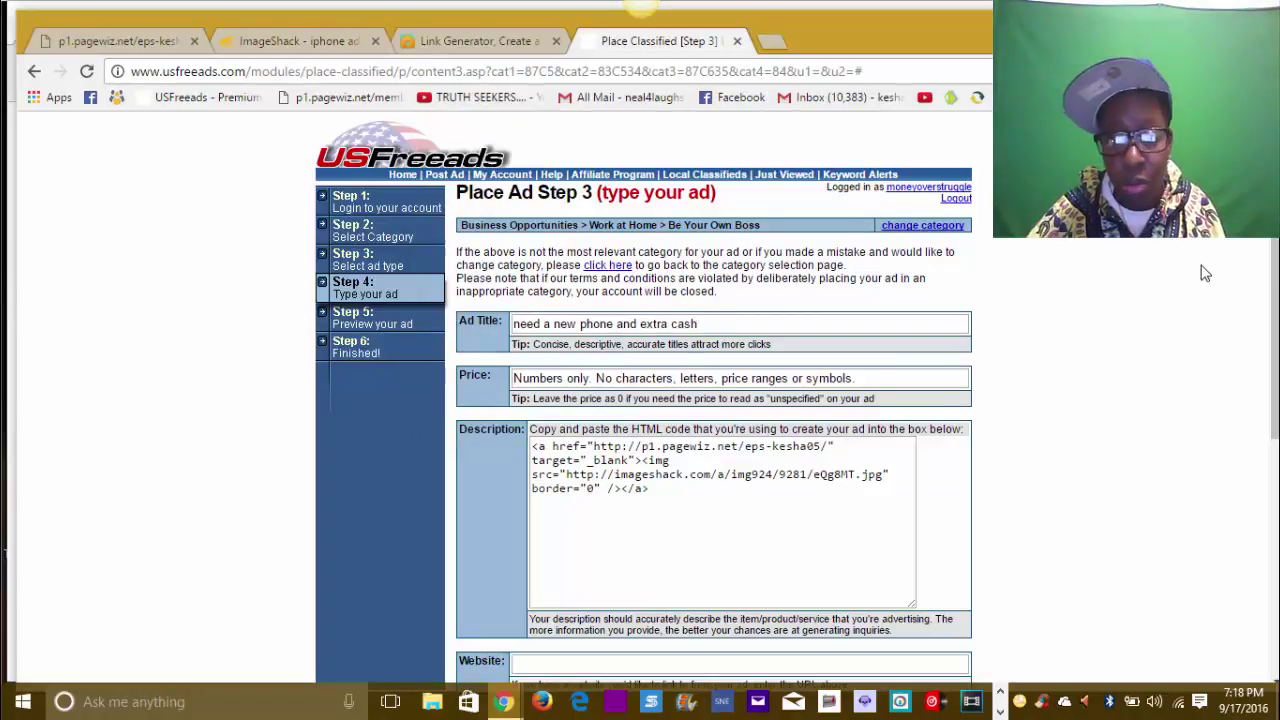
Step: Submit the phone ad's Step 3 details to reach the Step 4 preview
scroll(1205, 273, down, 3)
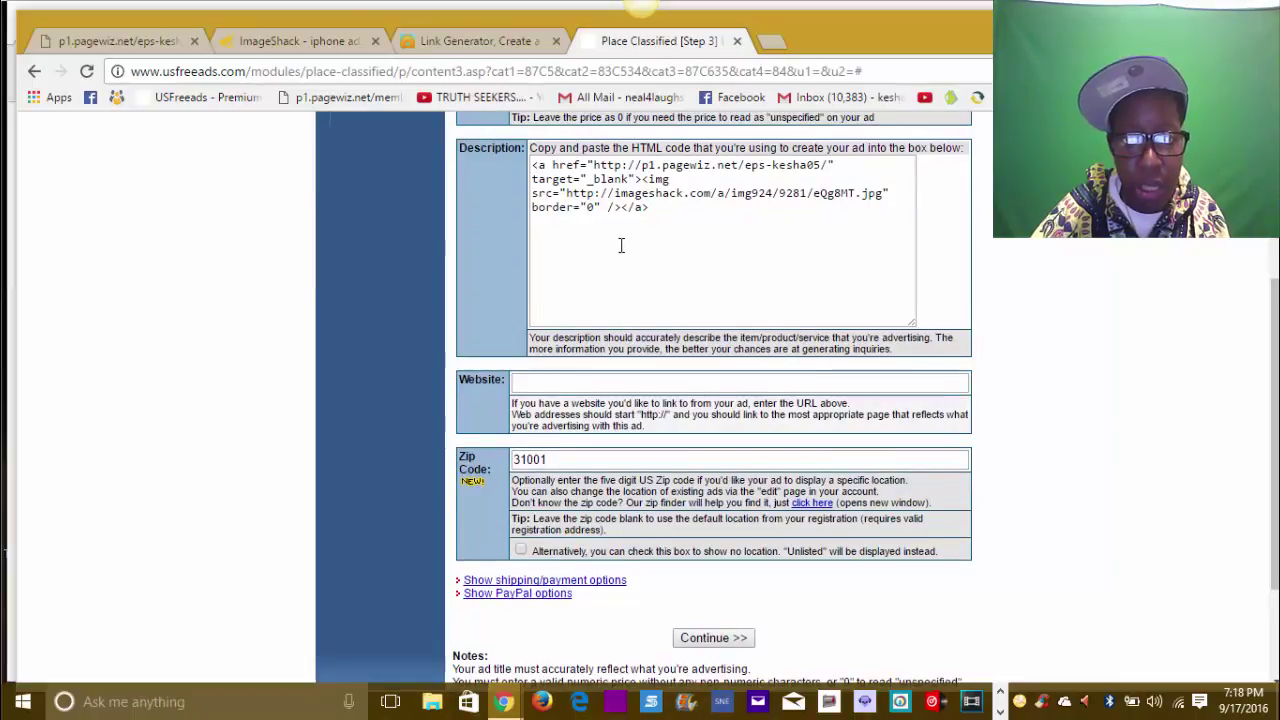
scroll(620, 246, up, 2)
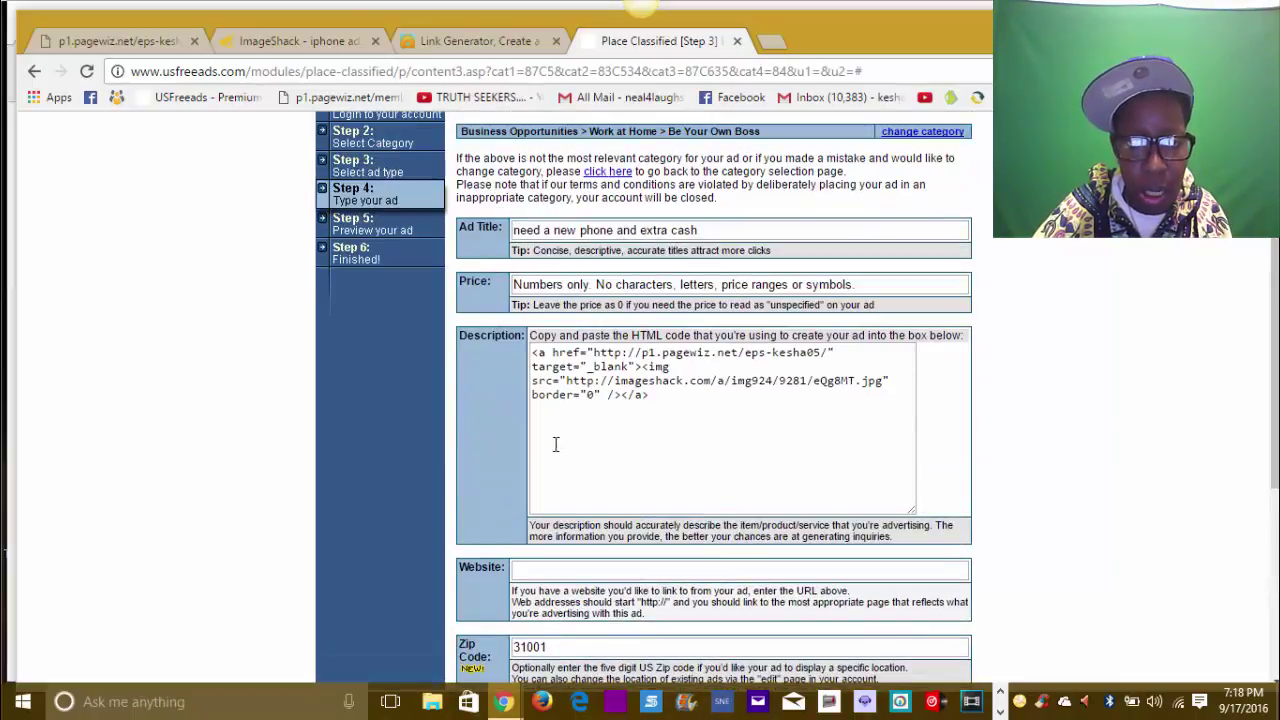
scroll(734, 420, down, 2)
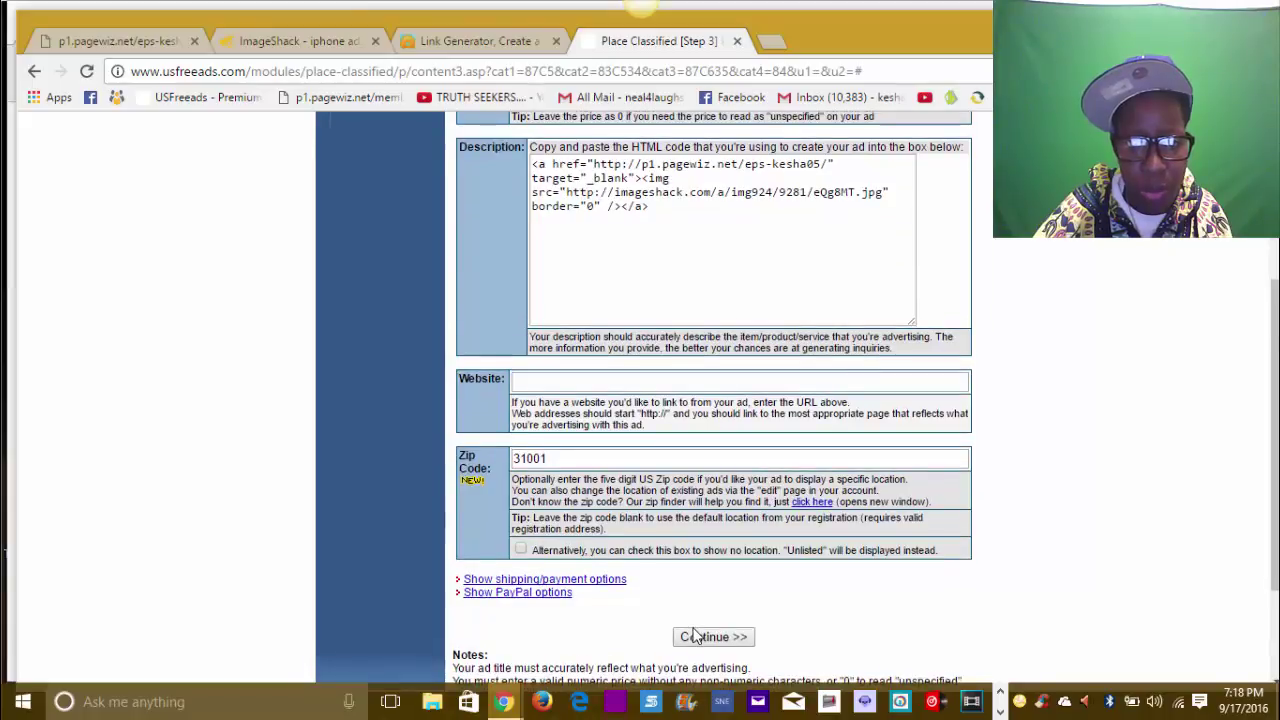
scroll(690, 625, down, 1)
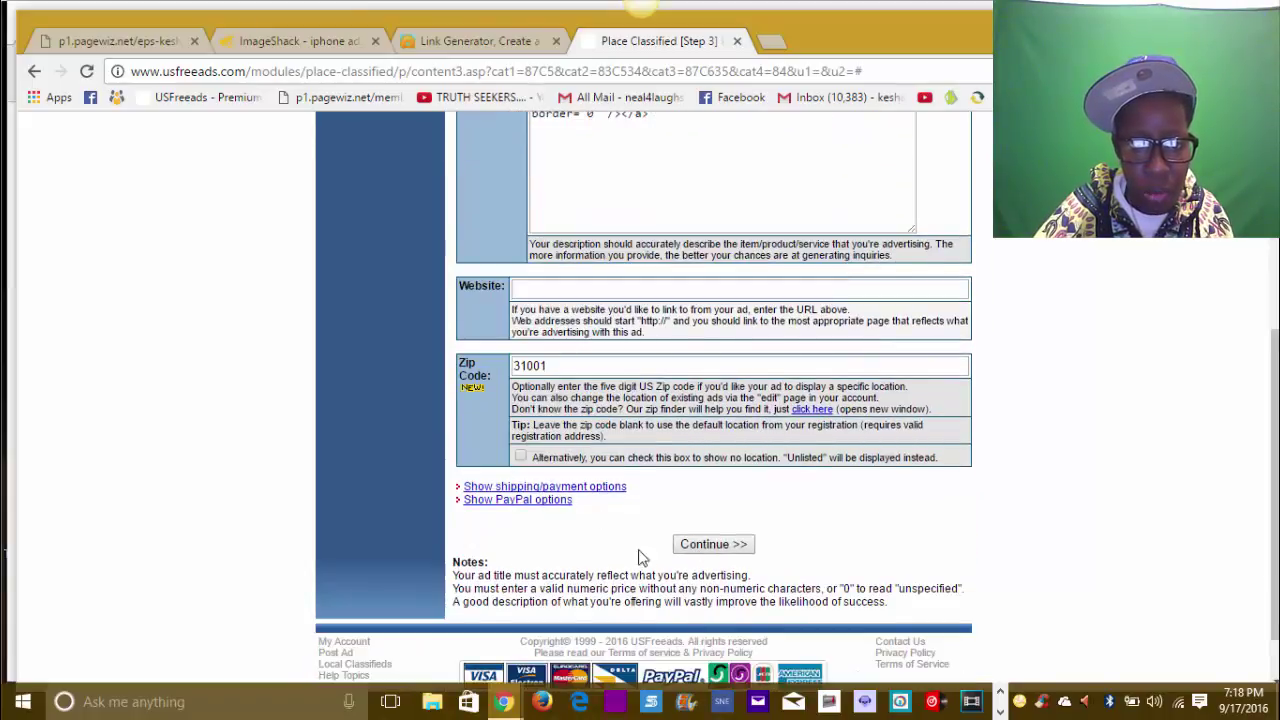
click(713, 544)
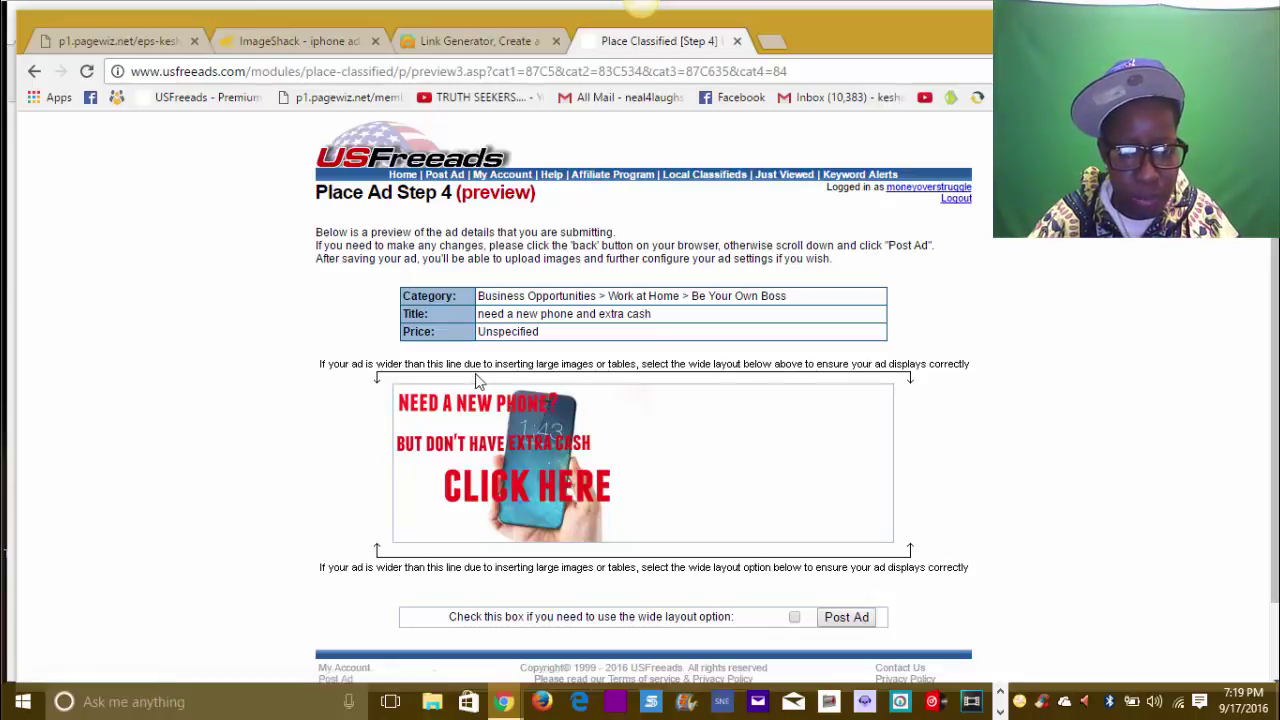
scroll(598, 456, down, 1)
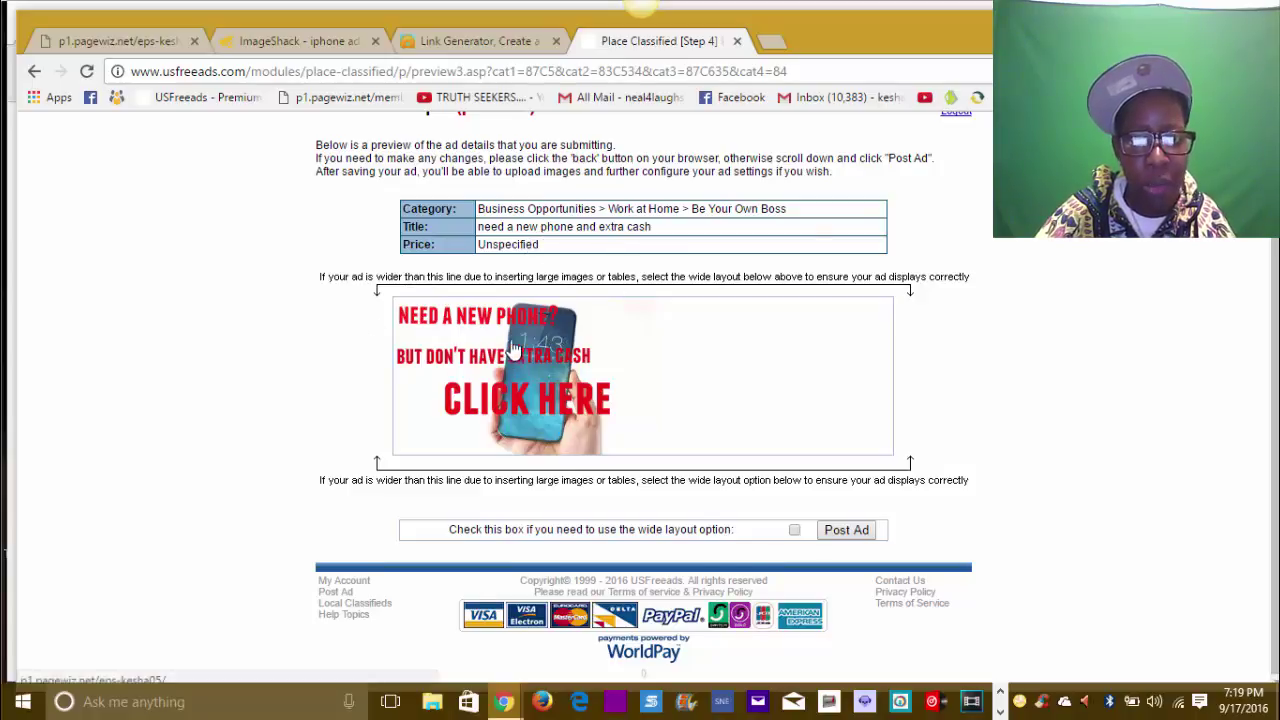
scroll(512, 345, up, 1)
scroll(512, 337, down, 1)
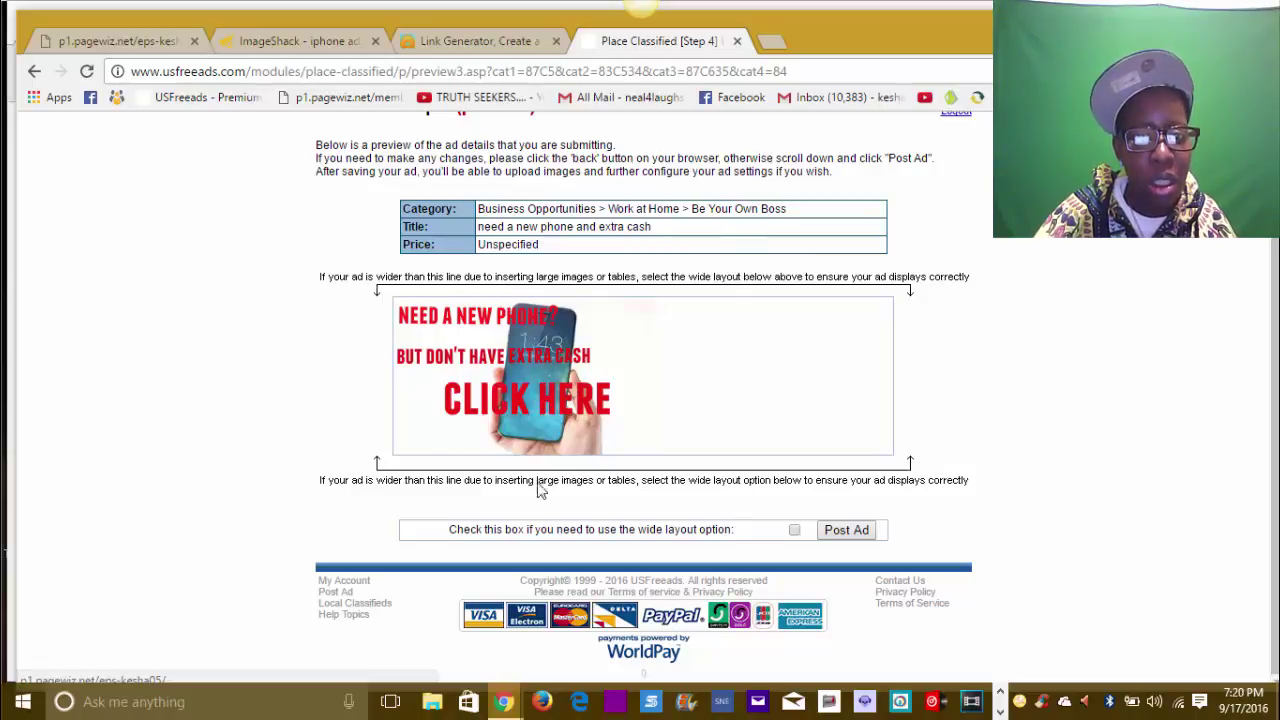
Step: Check that the ad image opens the Email Processing System page, and test its video
click(507, 397)
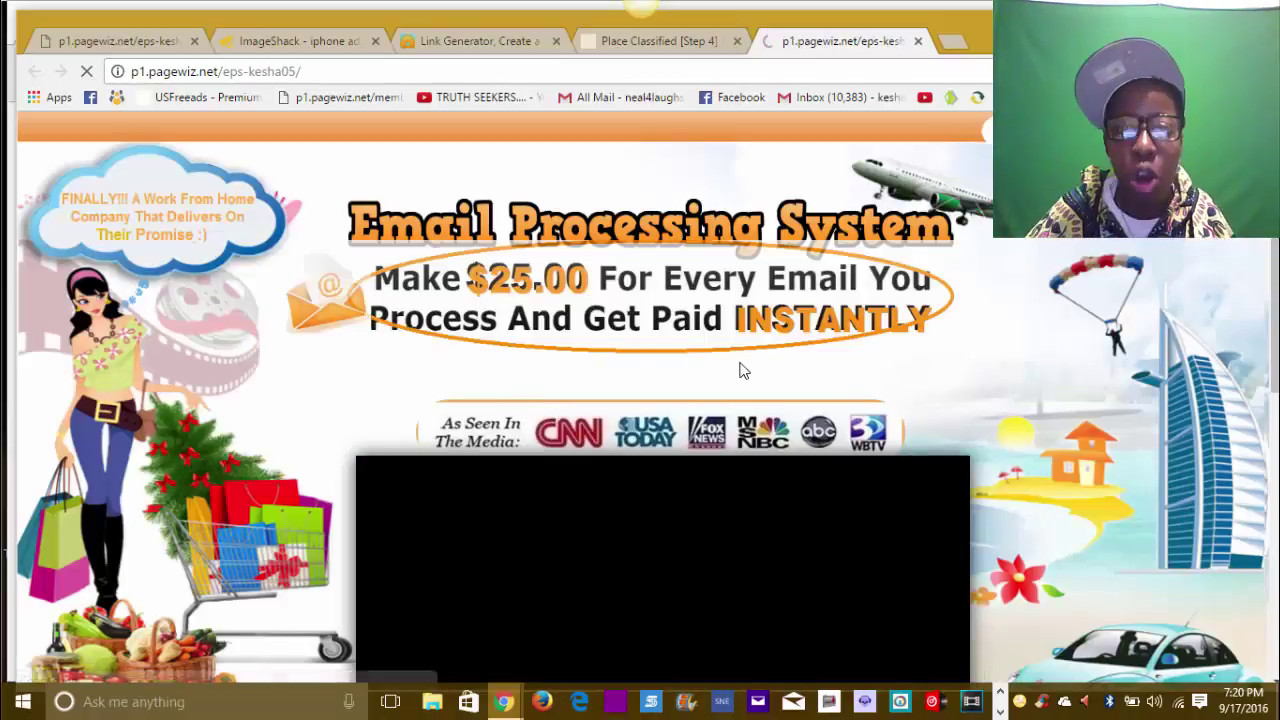
scroll(742, 380, down, 2)
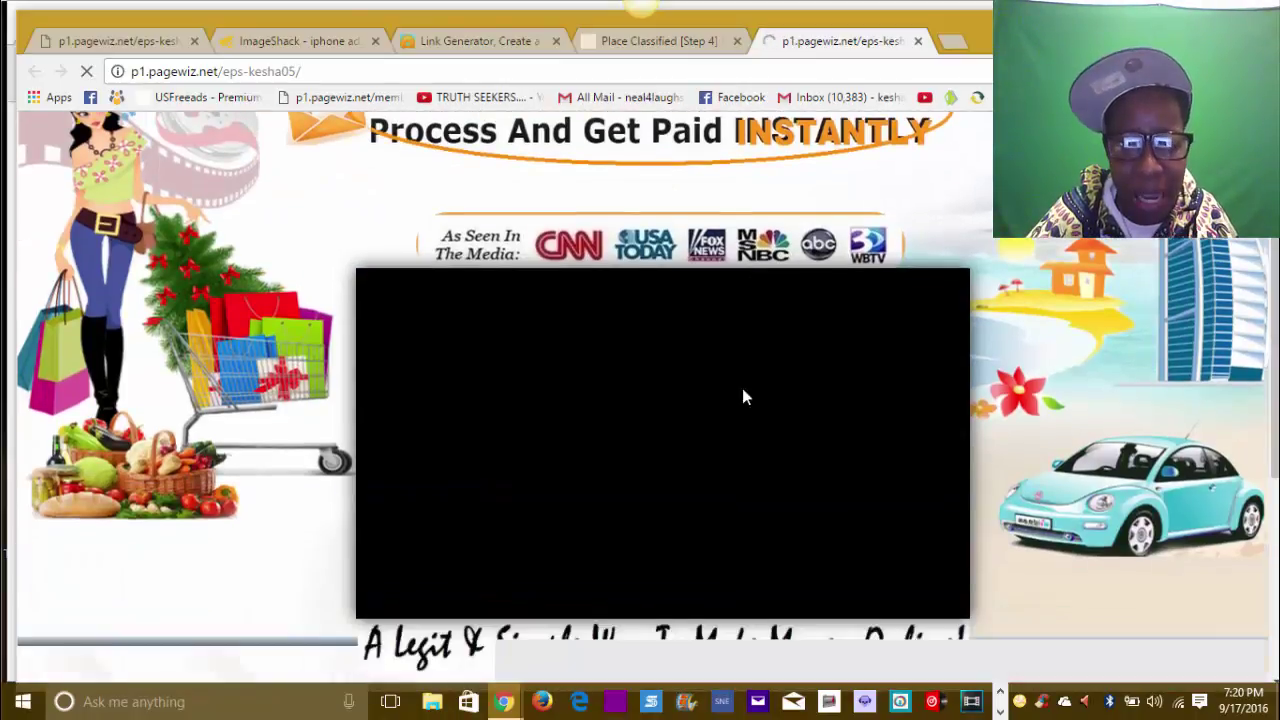
click(658, 462)
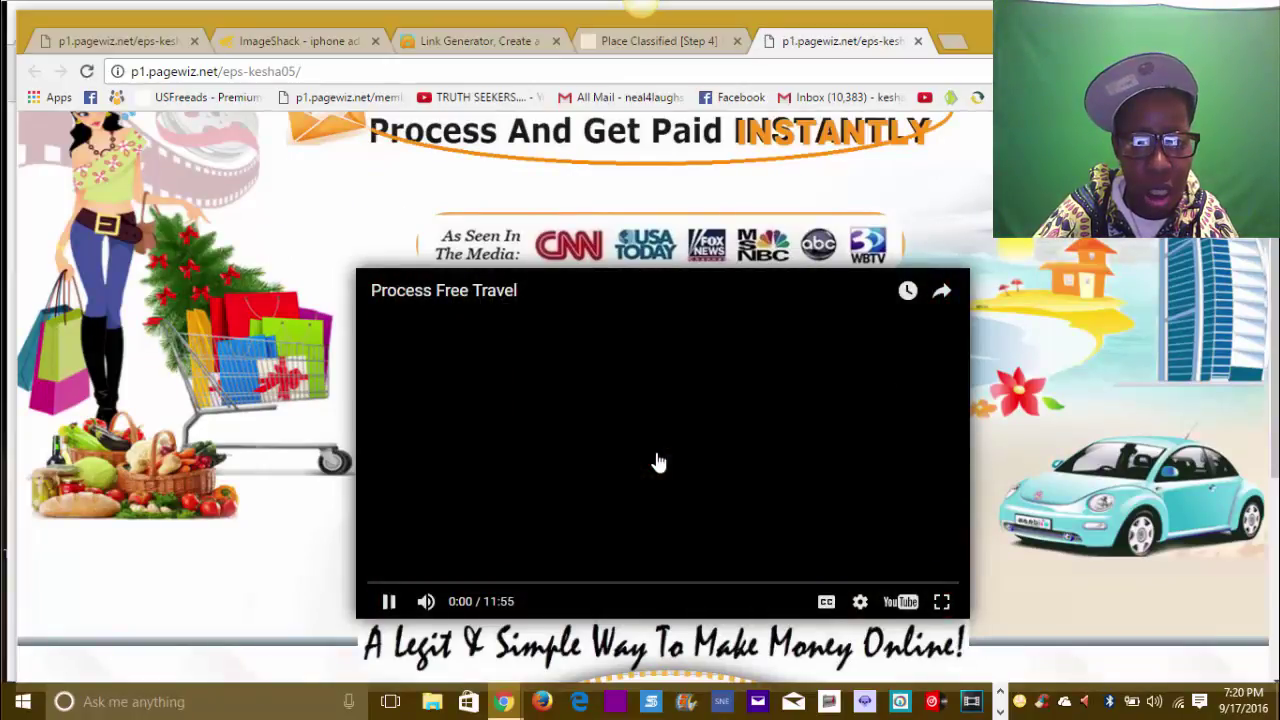
click(658, 462)
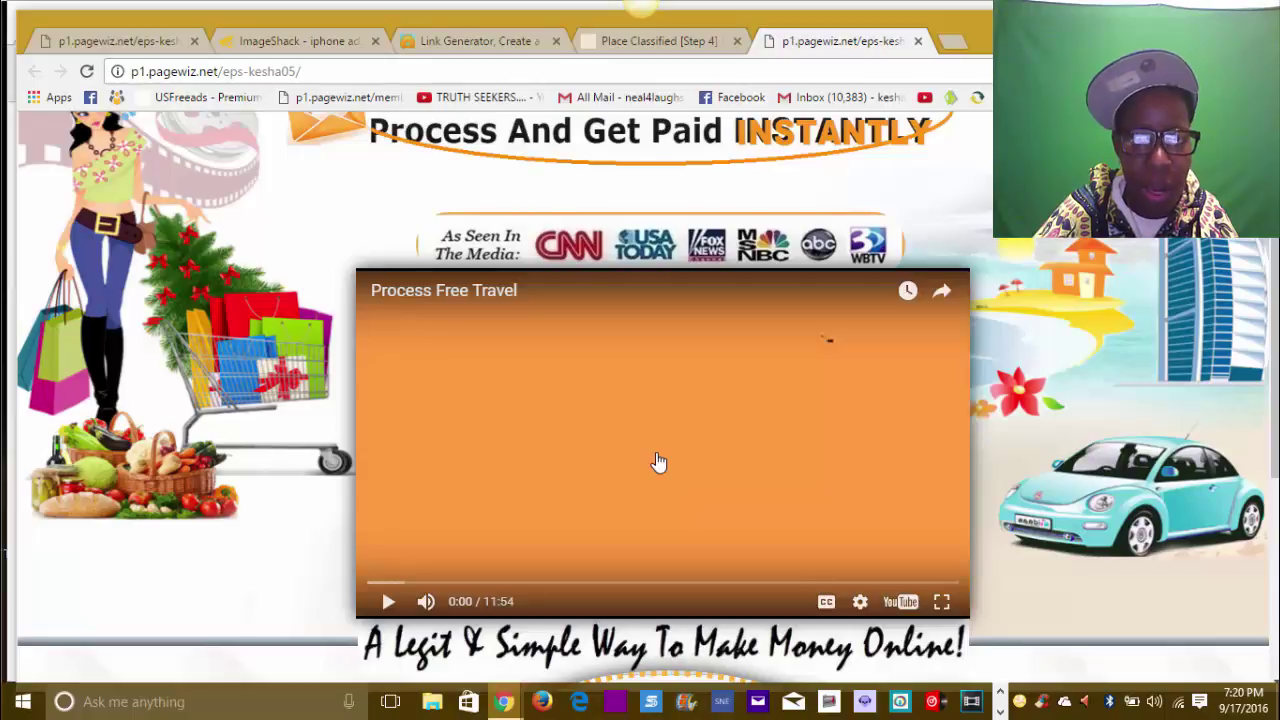
scroll(658, 462, up, 3)
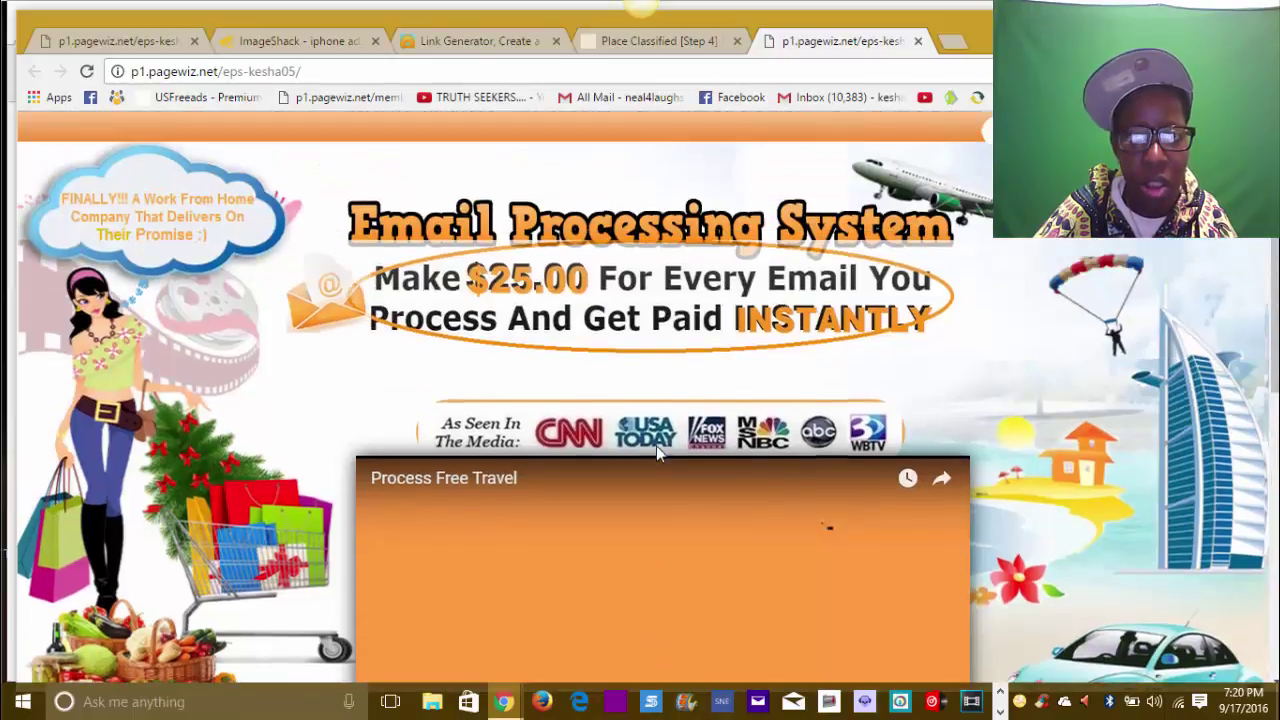
Step: Return to the ad preview and post the 'need a new phone and extra cash' ad
click(684, 41)
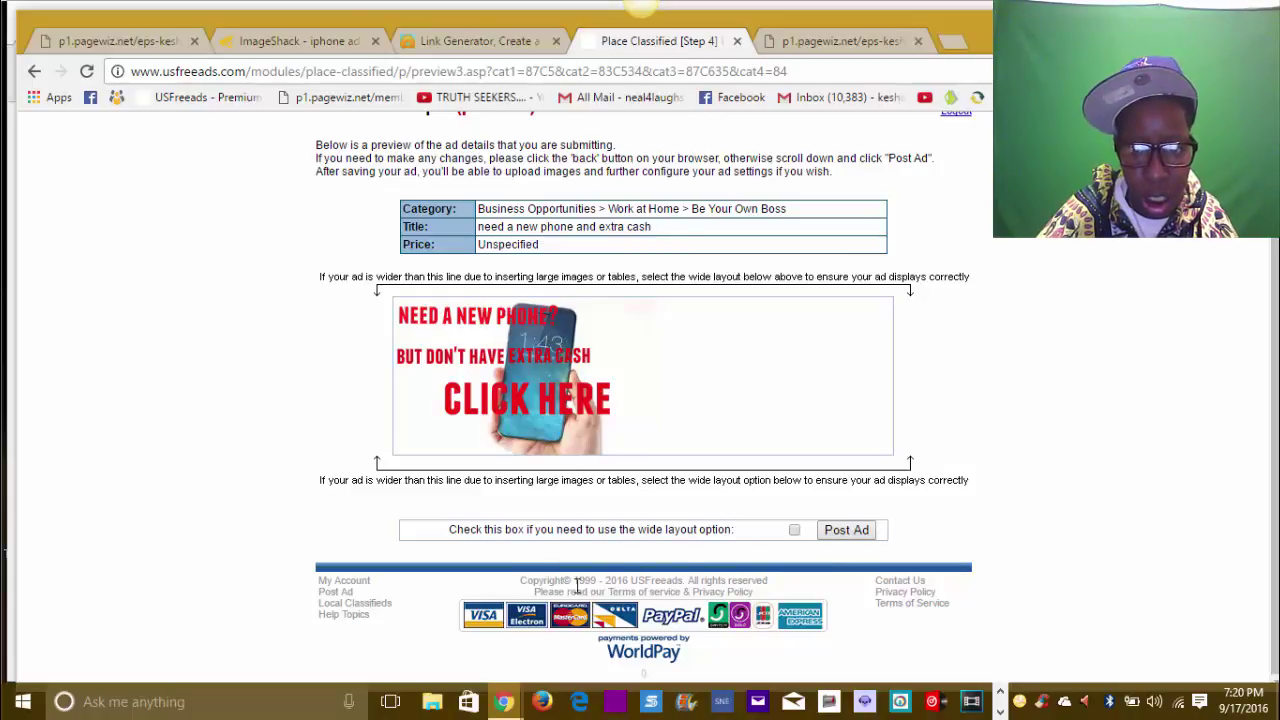
scroll(635, 578, up, 1)
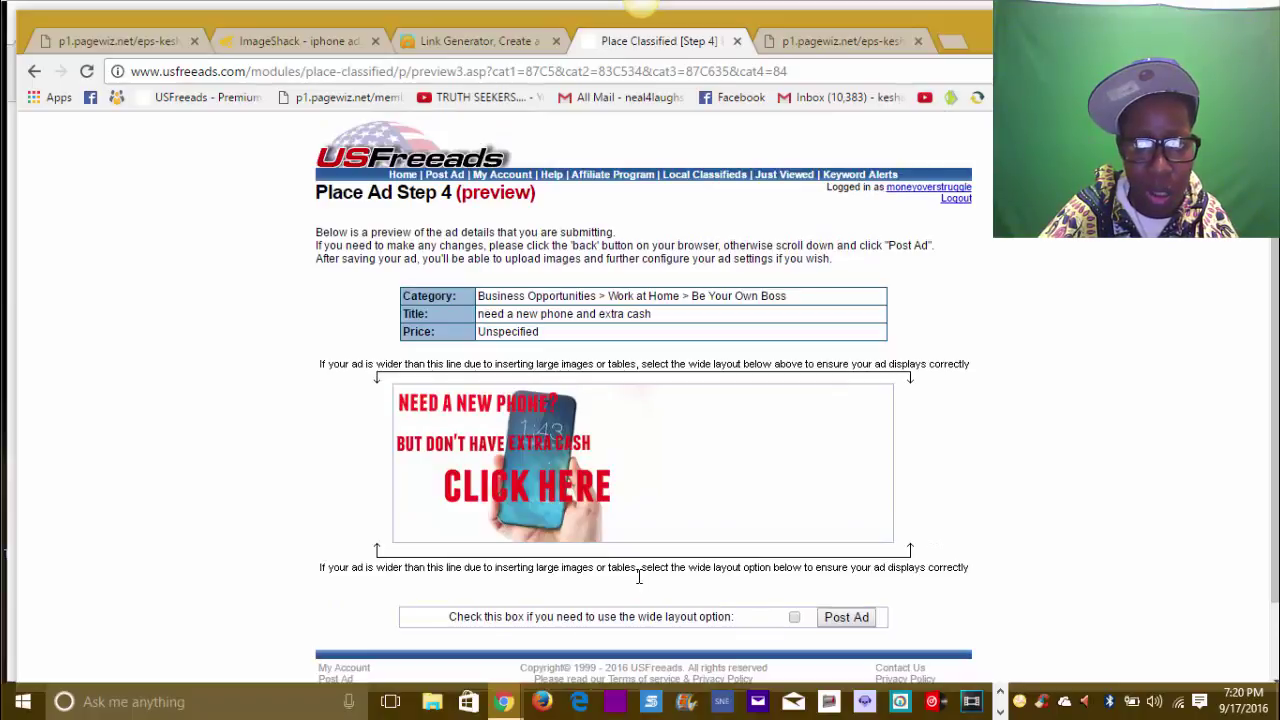
scroll(638, 577, down, 1)
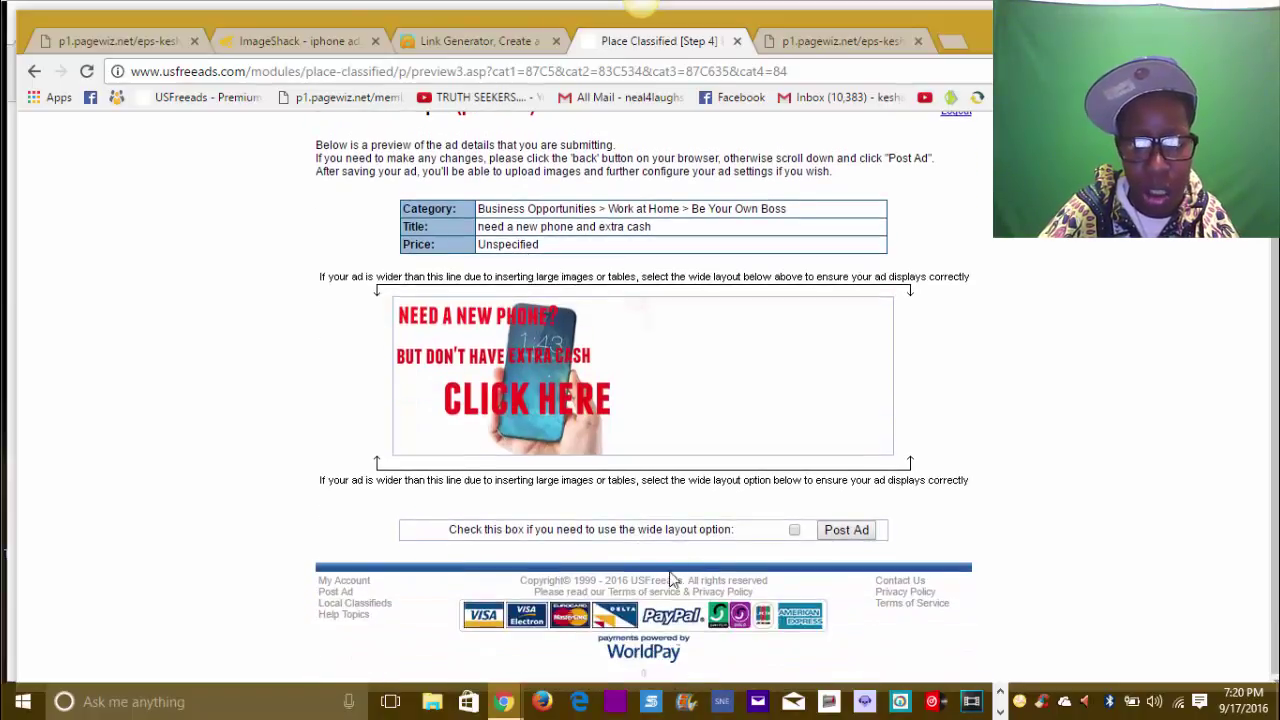
click(841, 534)
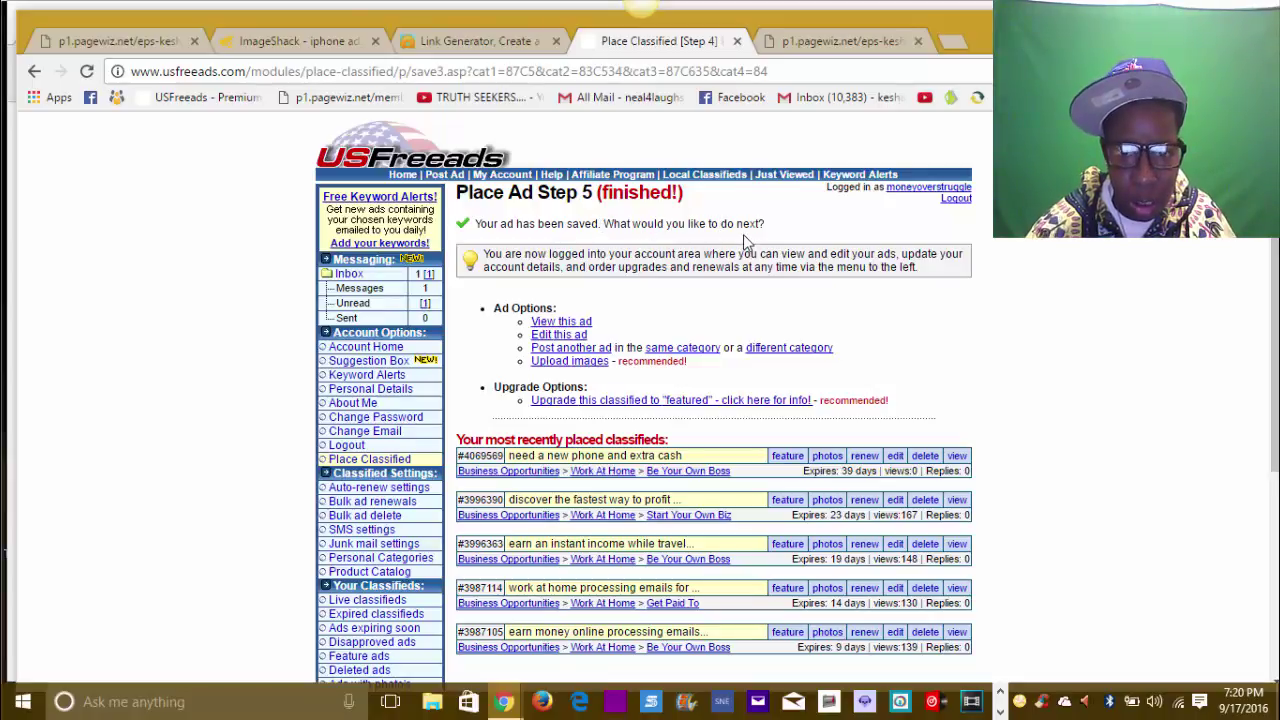
Step: Scroll to the recently placed classifieds, led by the 'need a new phone and extra cash' ad
scroll(751, 248, down, 2)
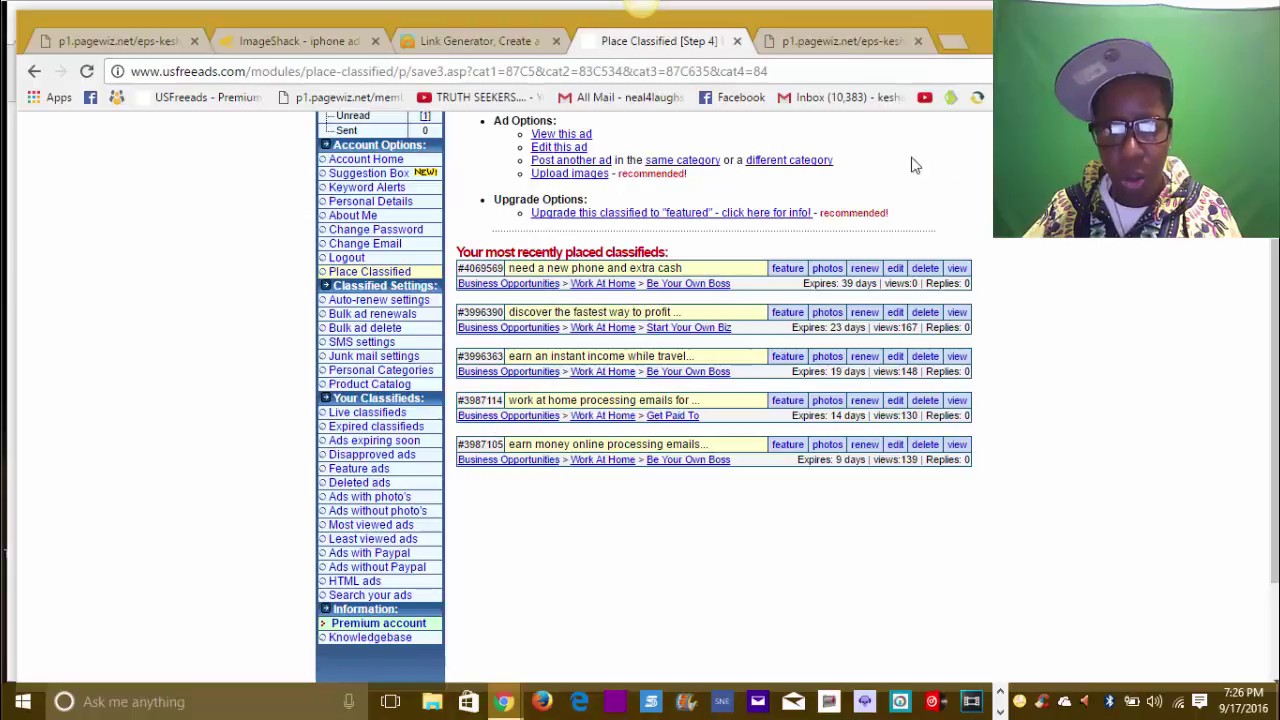
Step: Switch to the first p1.pagewiz.net tab showing the Email Processing System landing page
click(118, 41)
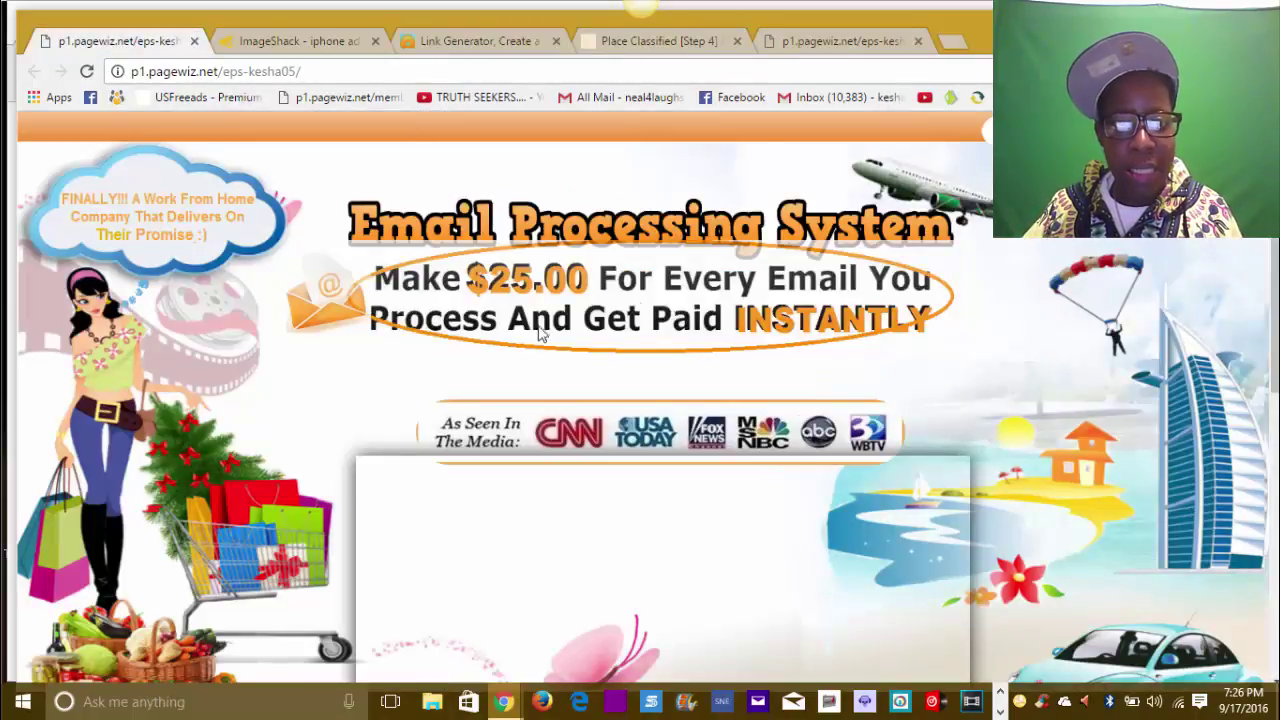